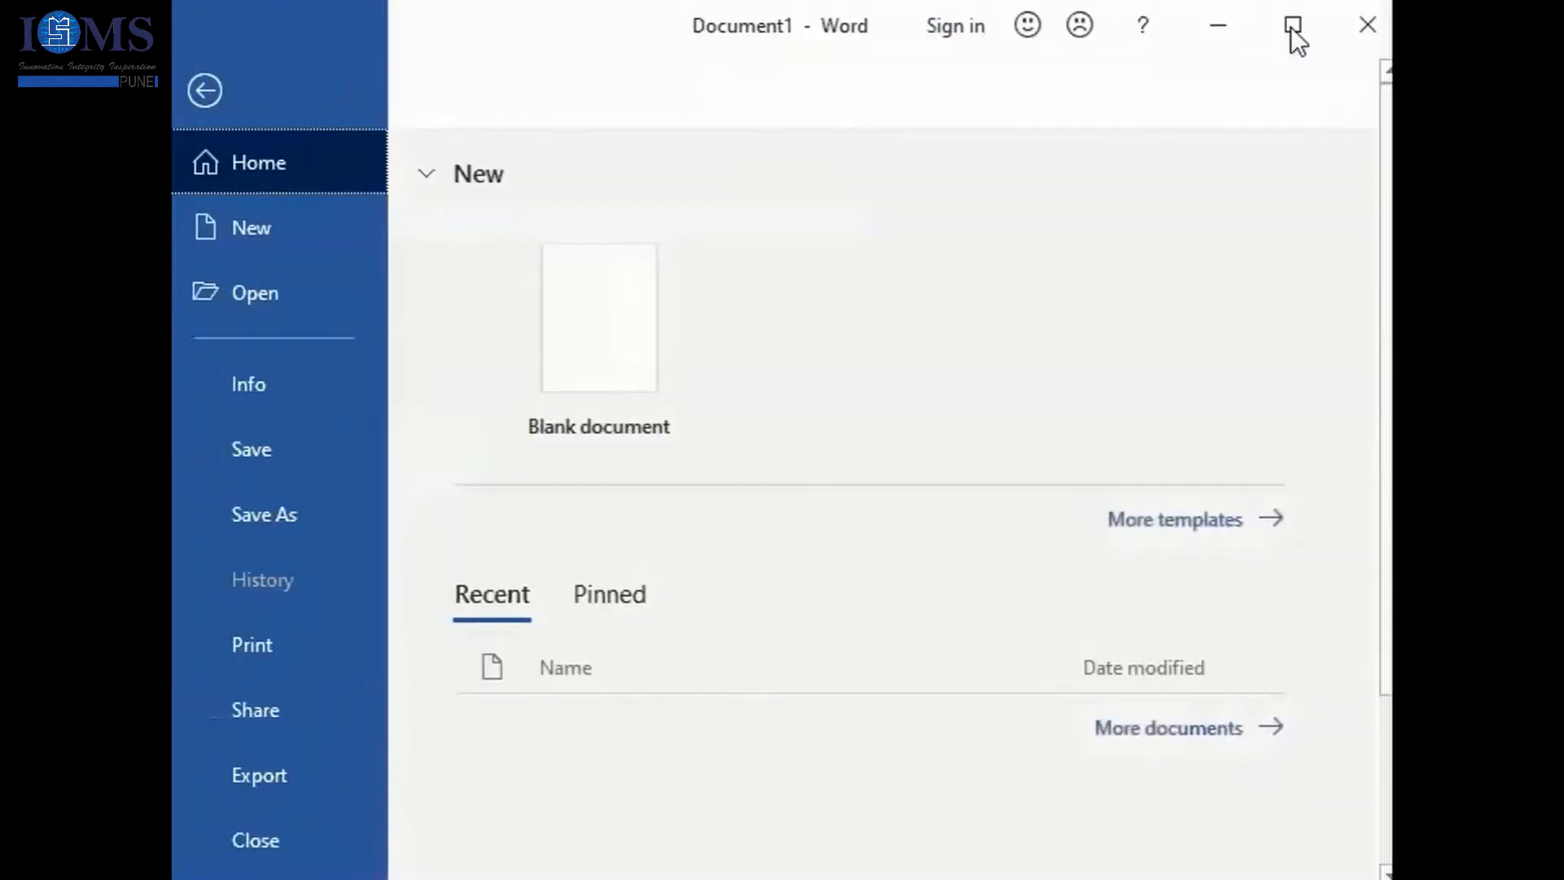
- Maximize the window and create a new blank document
{"action": "left_click", "coordinate": [1292, 27]}
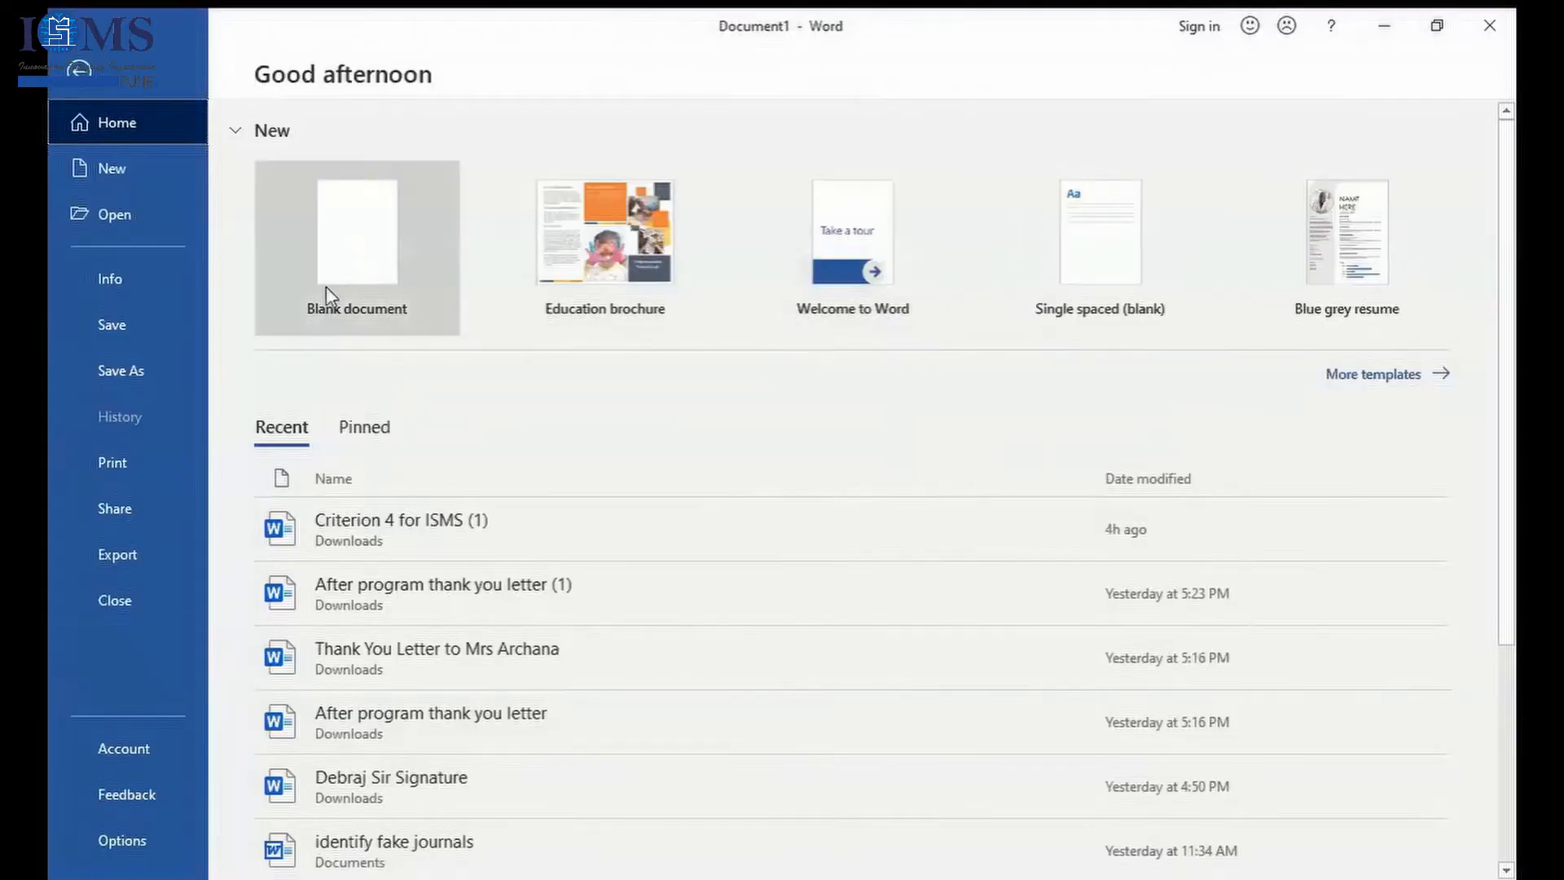
{"action": "left_click", "coordinate": [335, 285]}
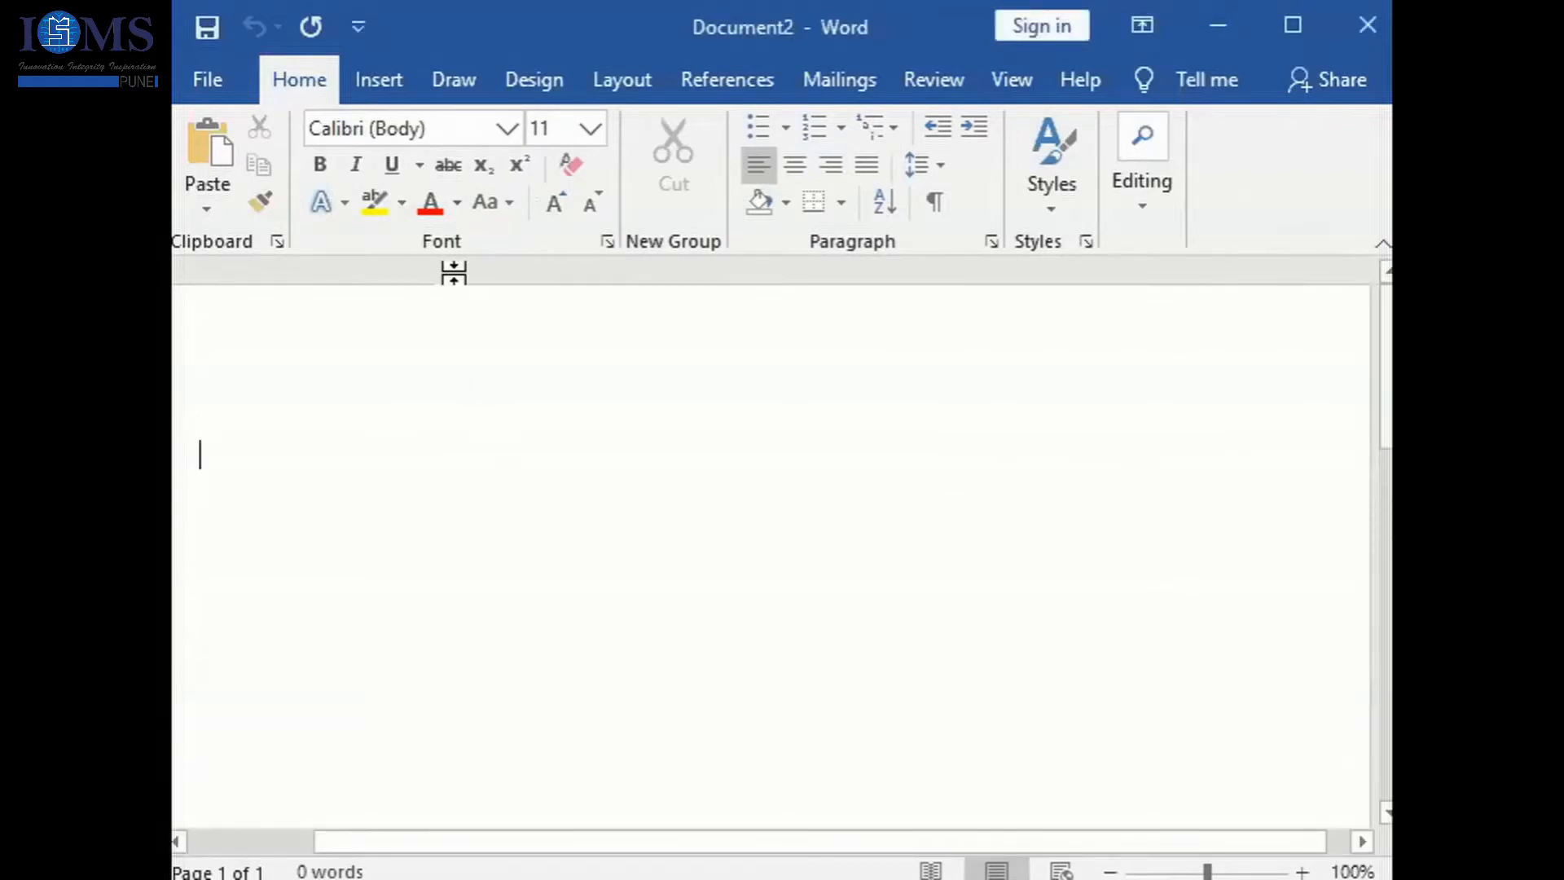
- Look over the saved AutoText entries among the Quick Parts without inserting any
{"action": "left_click", "coordinate": [377, 82]}
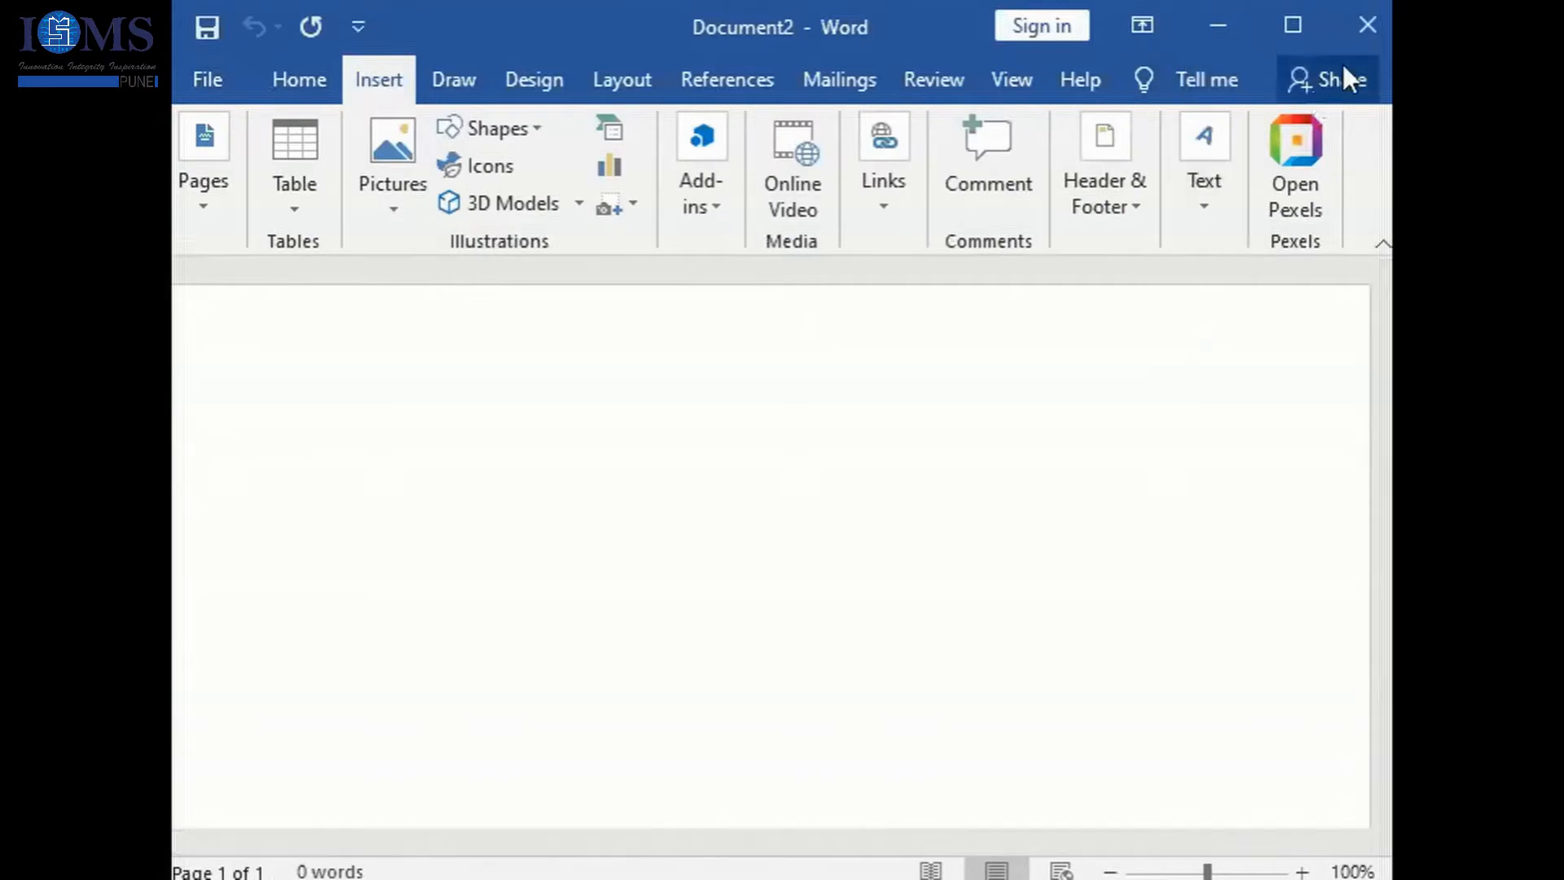
{"action": "left_click", "coordinate": [1204, 200]}
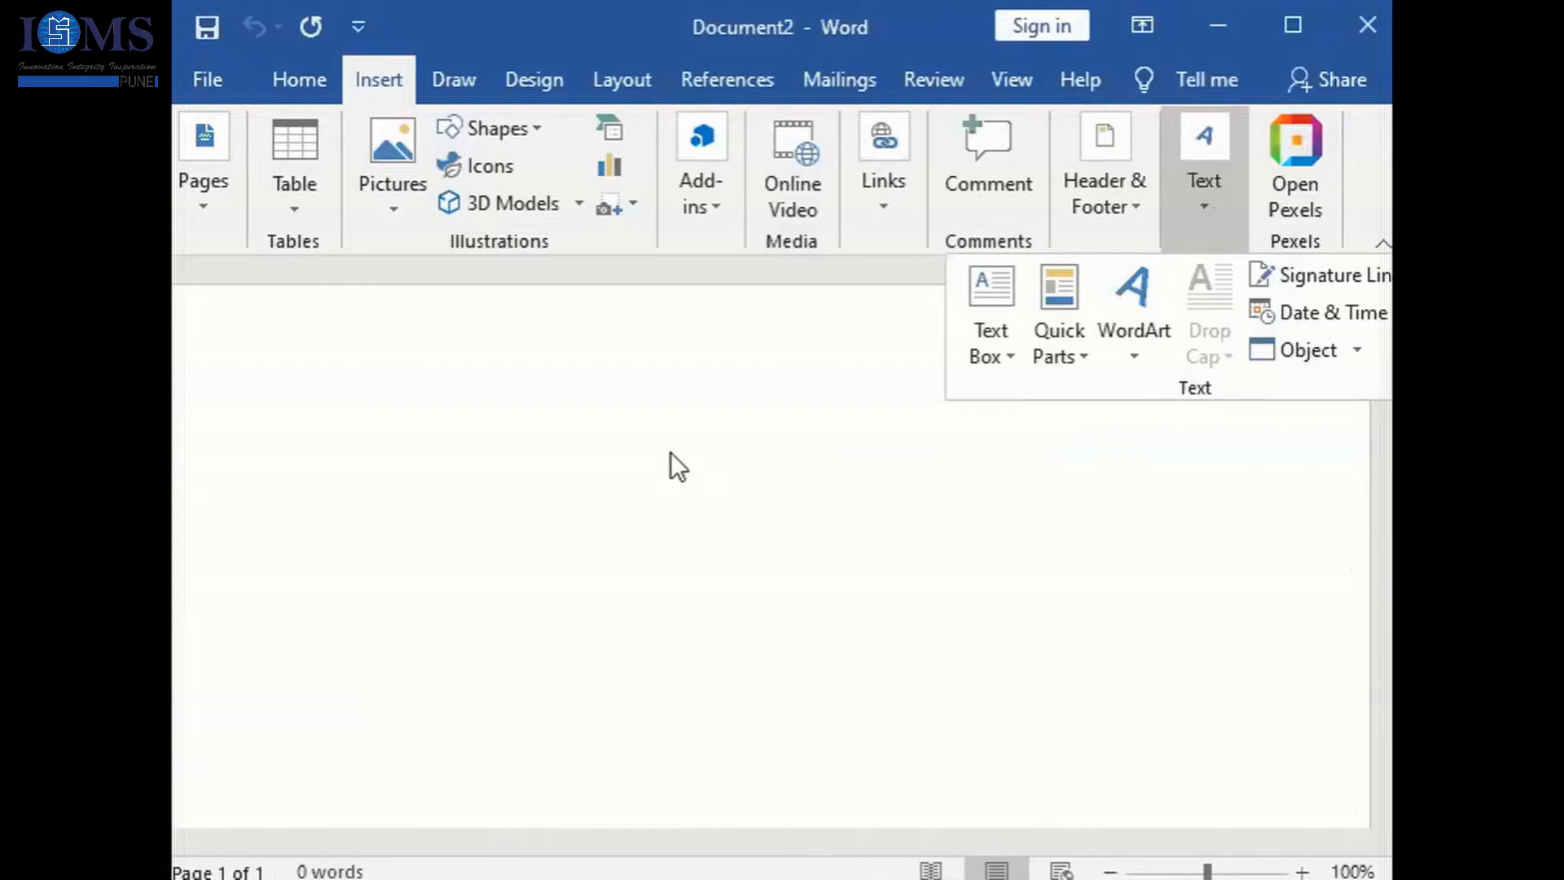
{"action": "left_click", "coordinate": [1072, 362]}
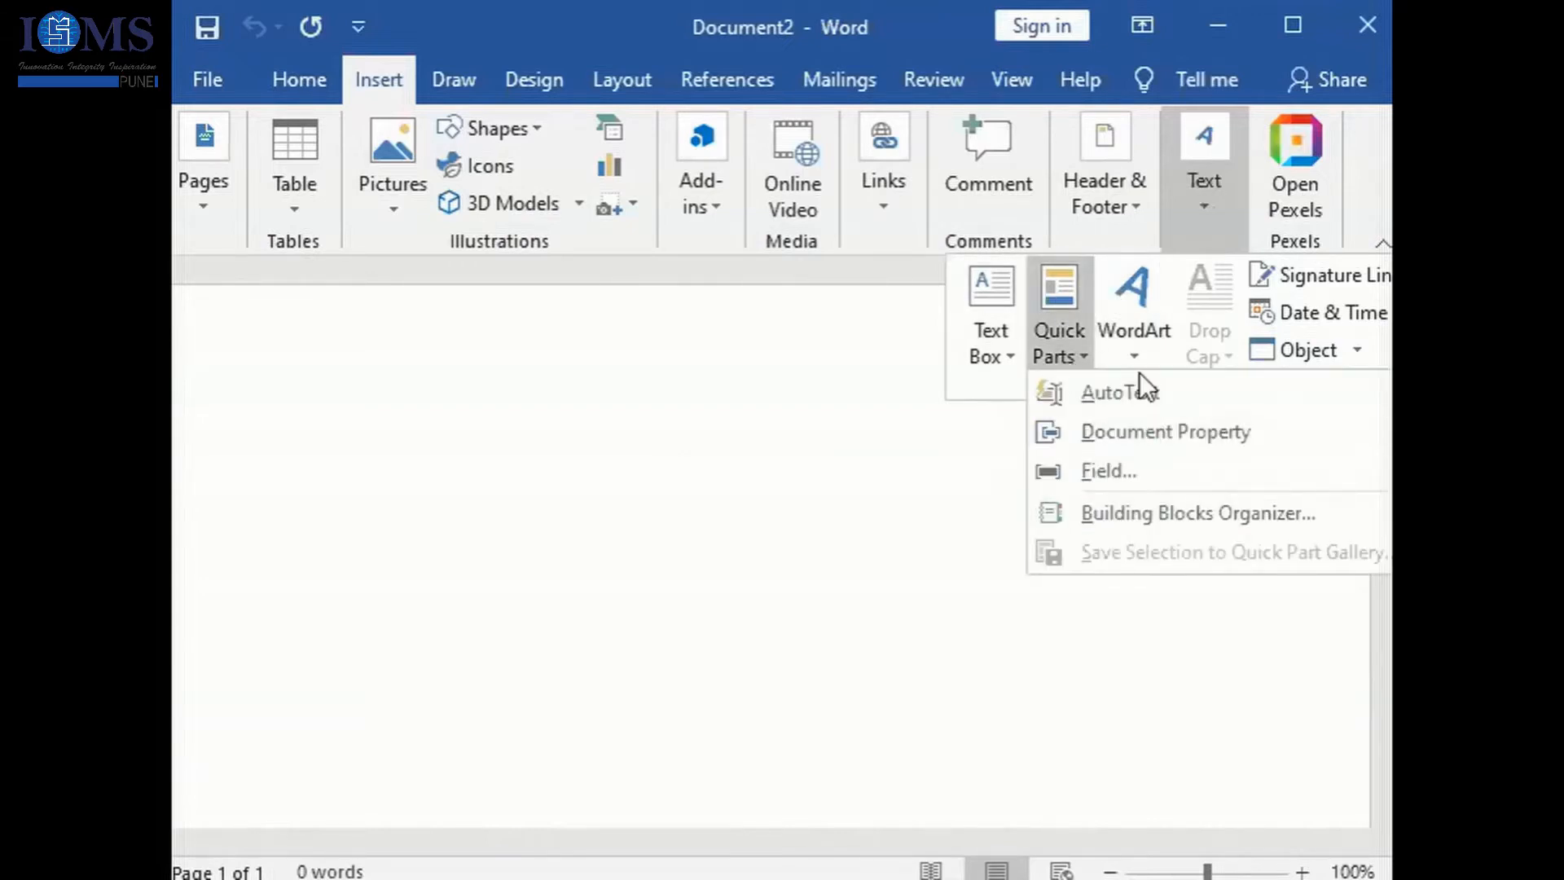
{"action": "mouse_move", "coordinate": [1138, 392]}
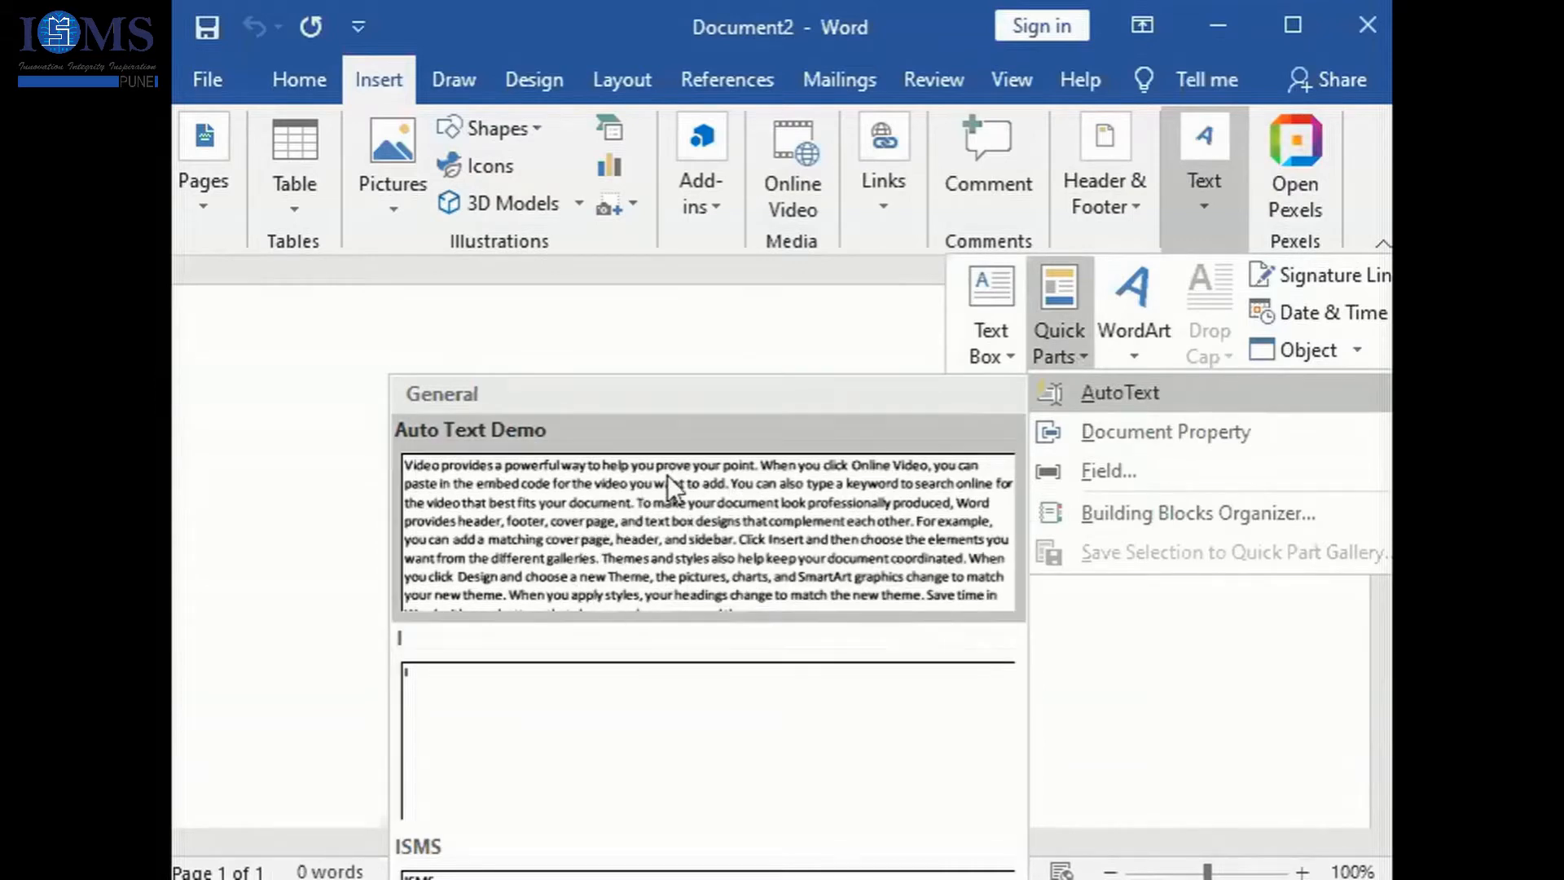
{"action": "left_click", "coordinate": [242, 389]}
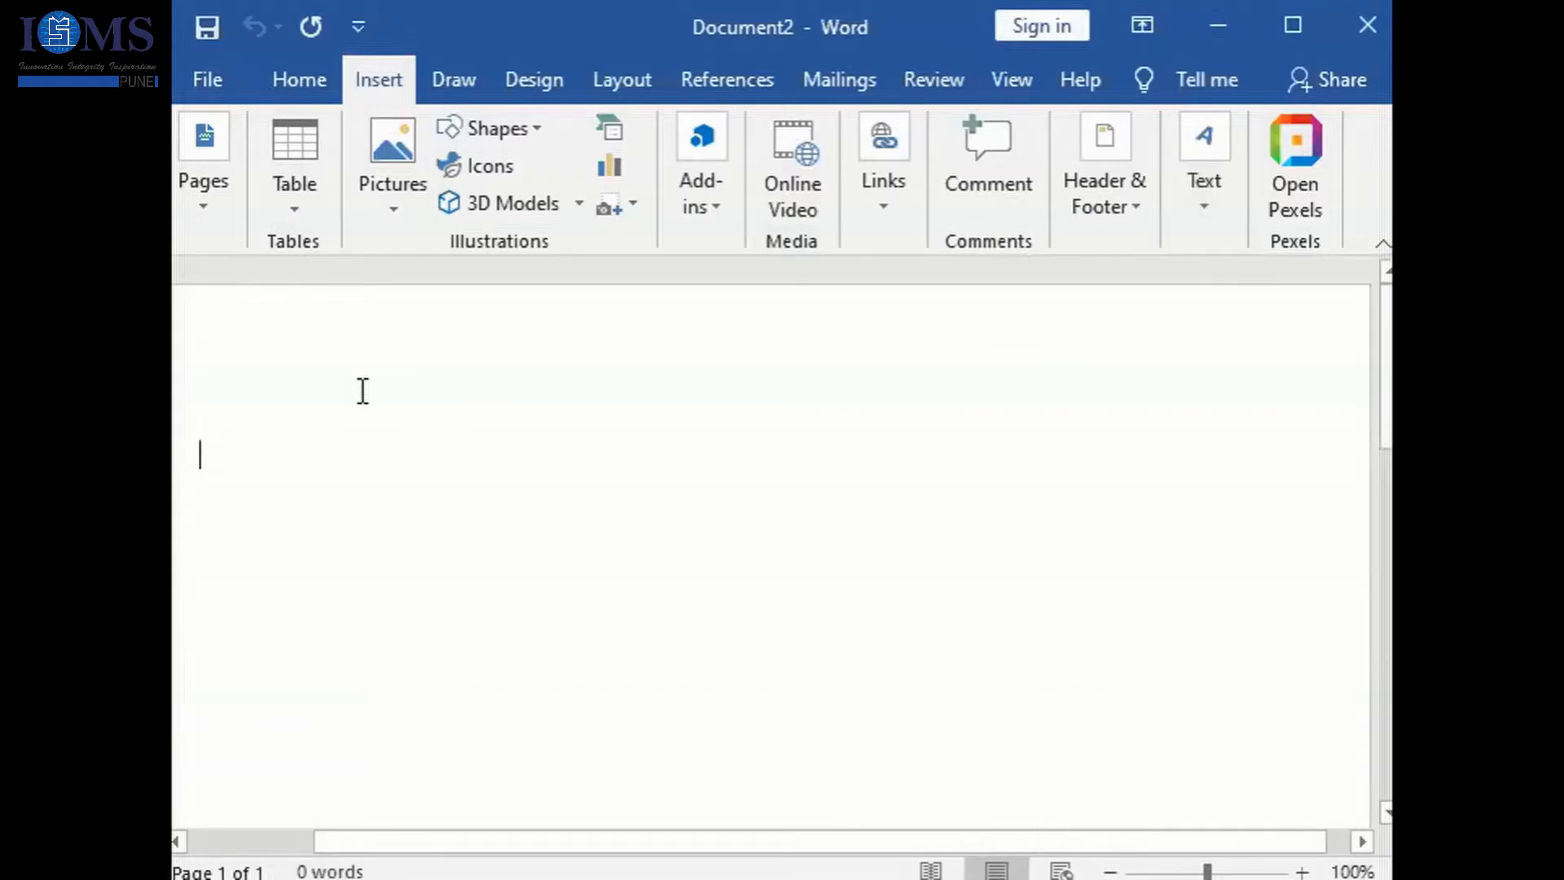
- Fill the blank document with sample paragraphs using the formula =rand(5,5)
{"action": "type", "text": "="}
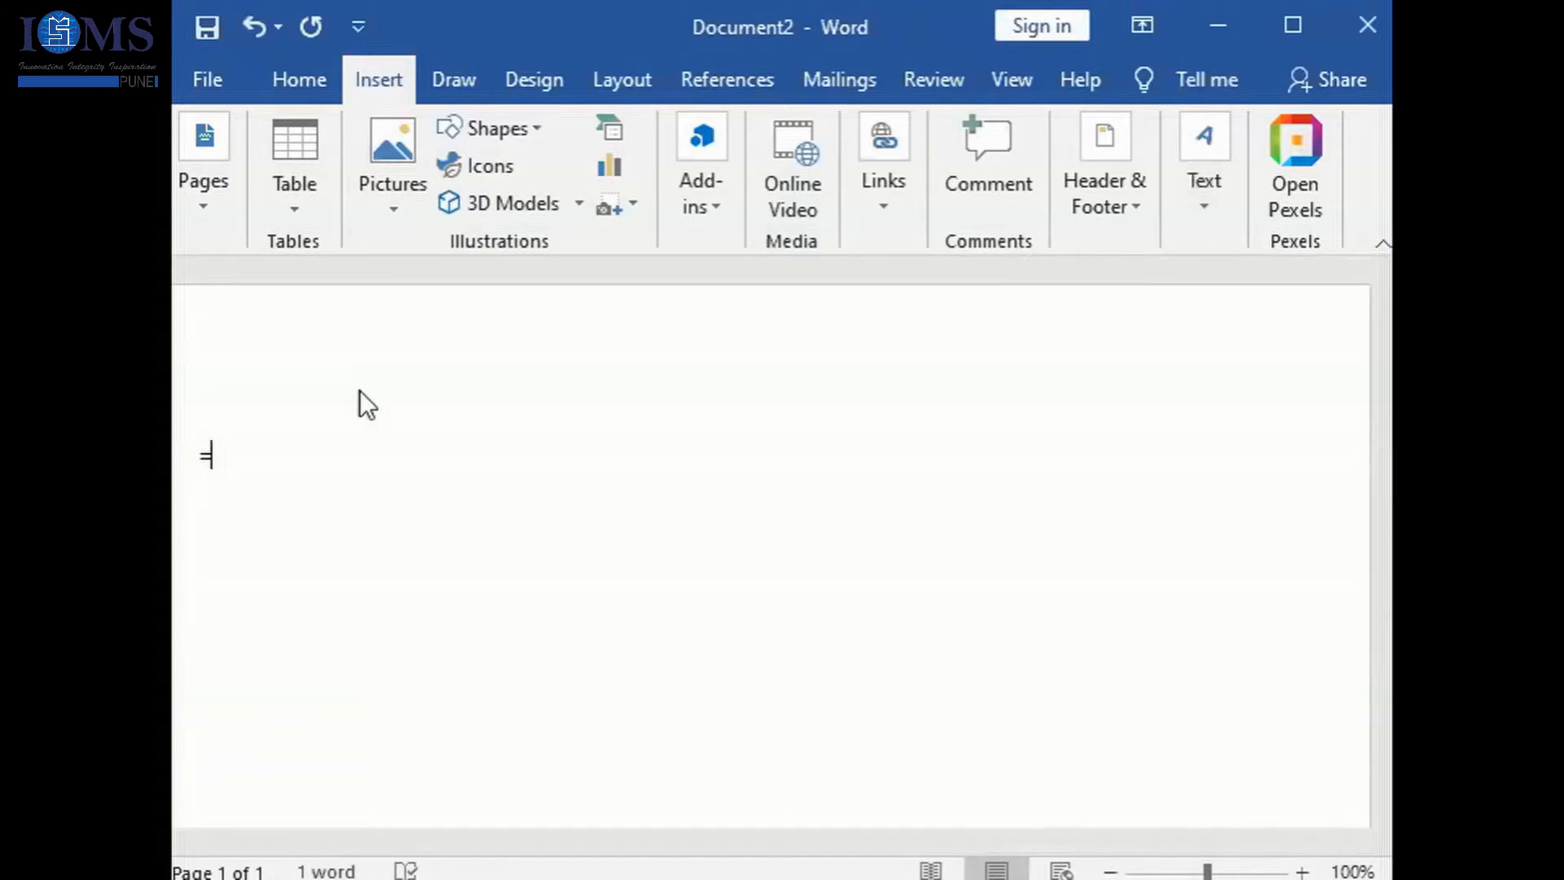
{"action": "type", "text": "rand(5,5"}
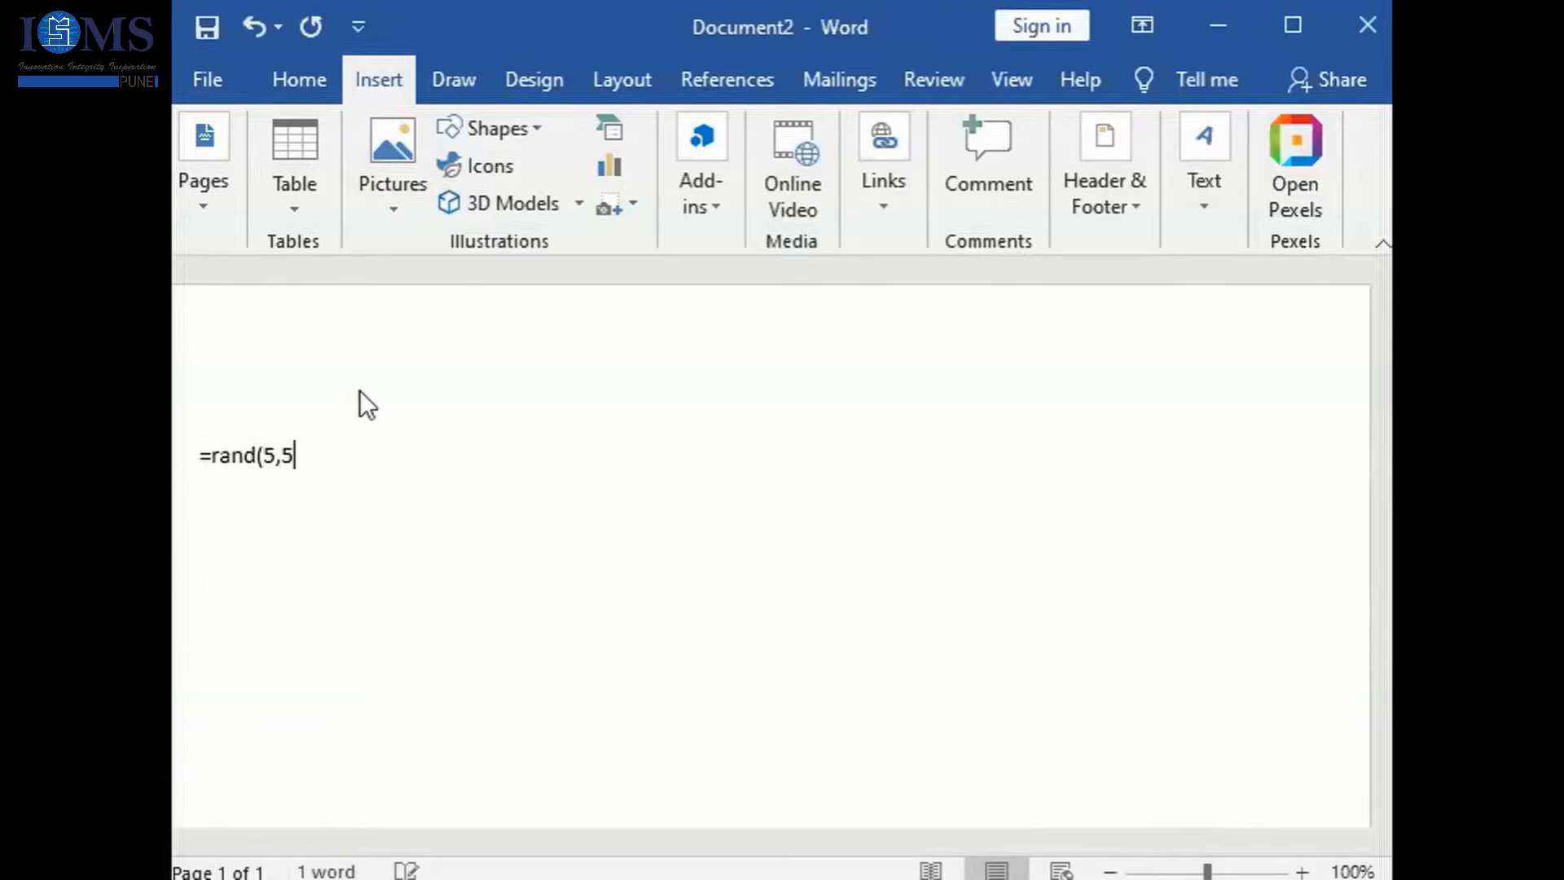
{"action": "type", "text": ")"}
{"action": "key", "text": "Return"}
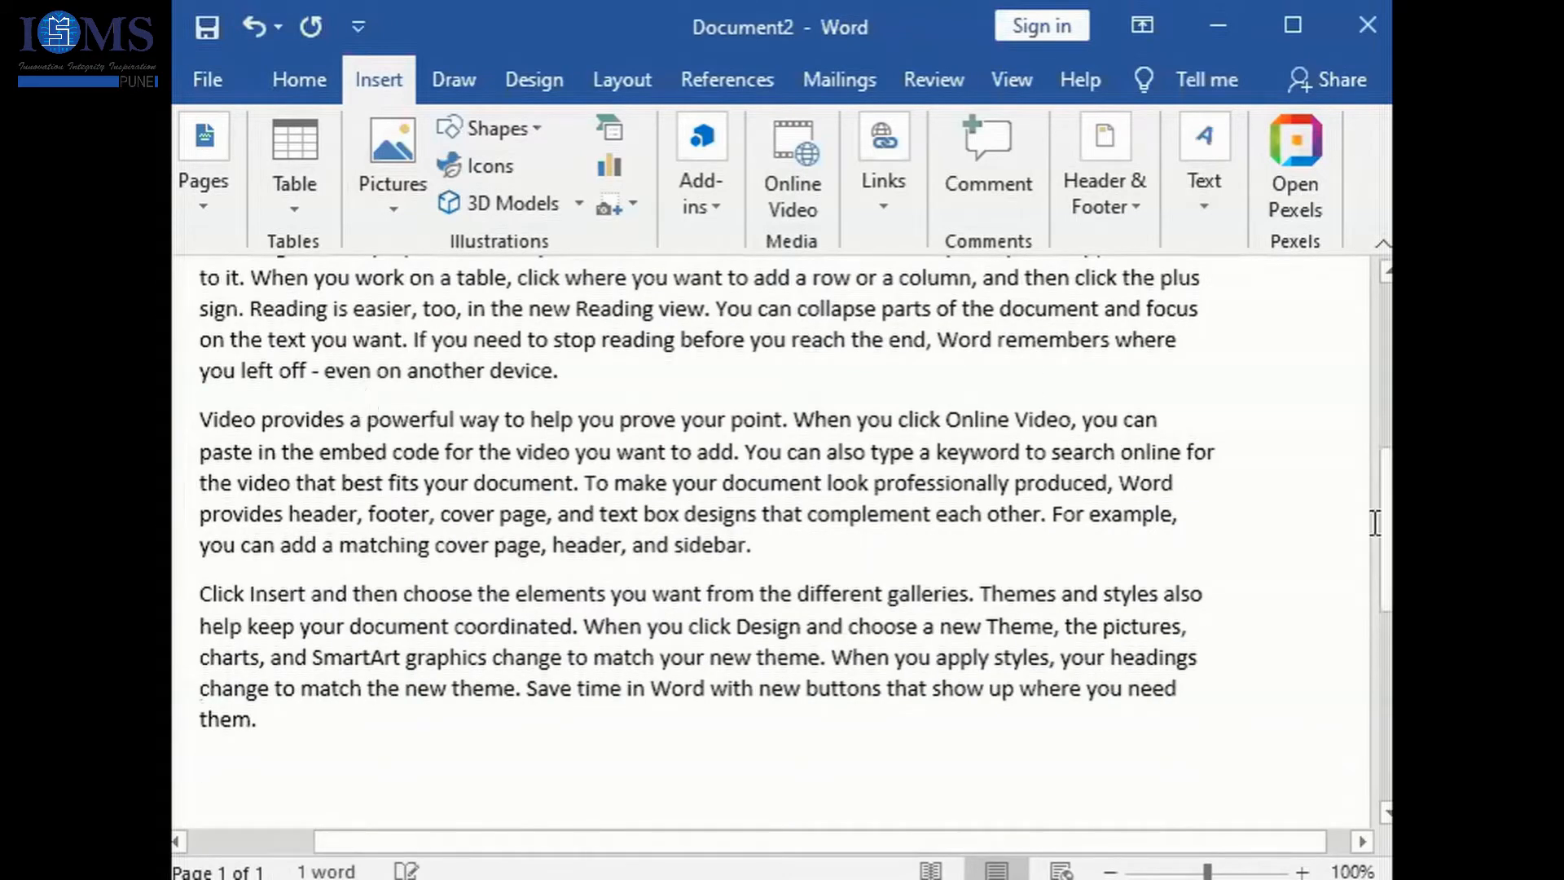
- Replace the first paragraph, beginning "Video provides", with the Auto Text Demo building block
{"action": "left_click_drag", "start_coordinate": [1389, 597], "coordinate": [1387, 434]}
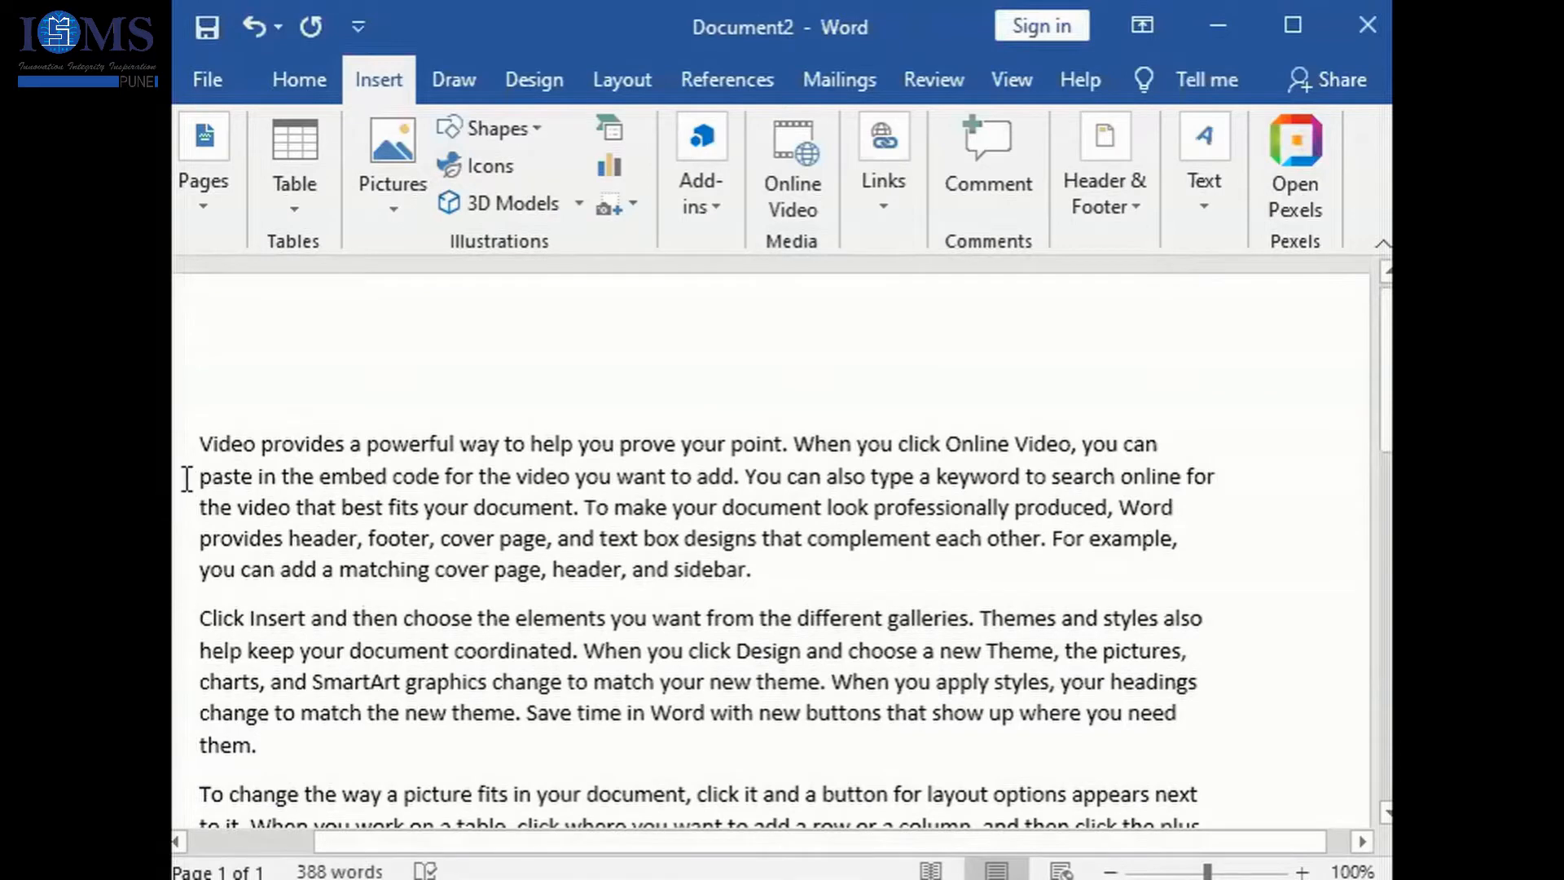
{"action": "left_click_drag", "start_coordinate": [199, 448], "coordinate": [751, 568]}
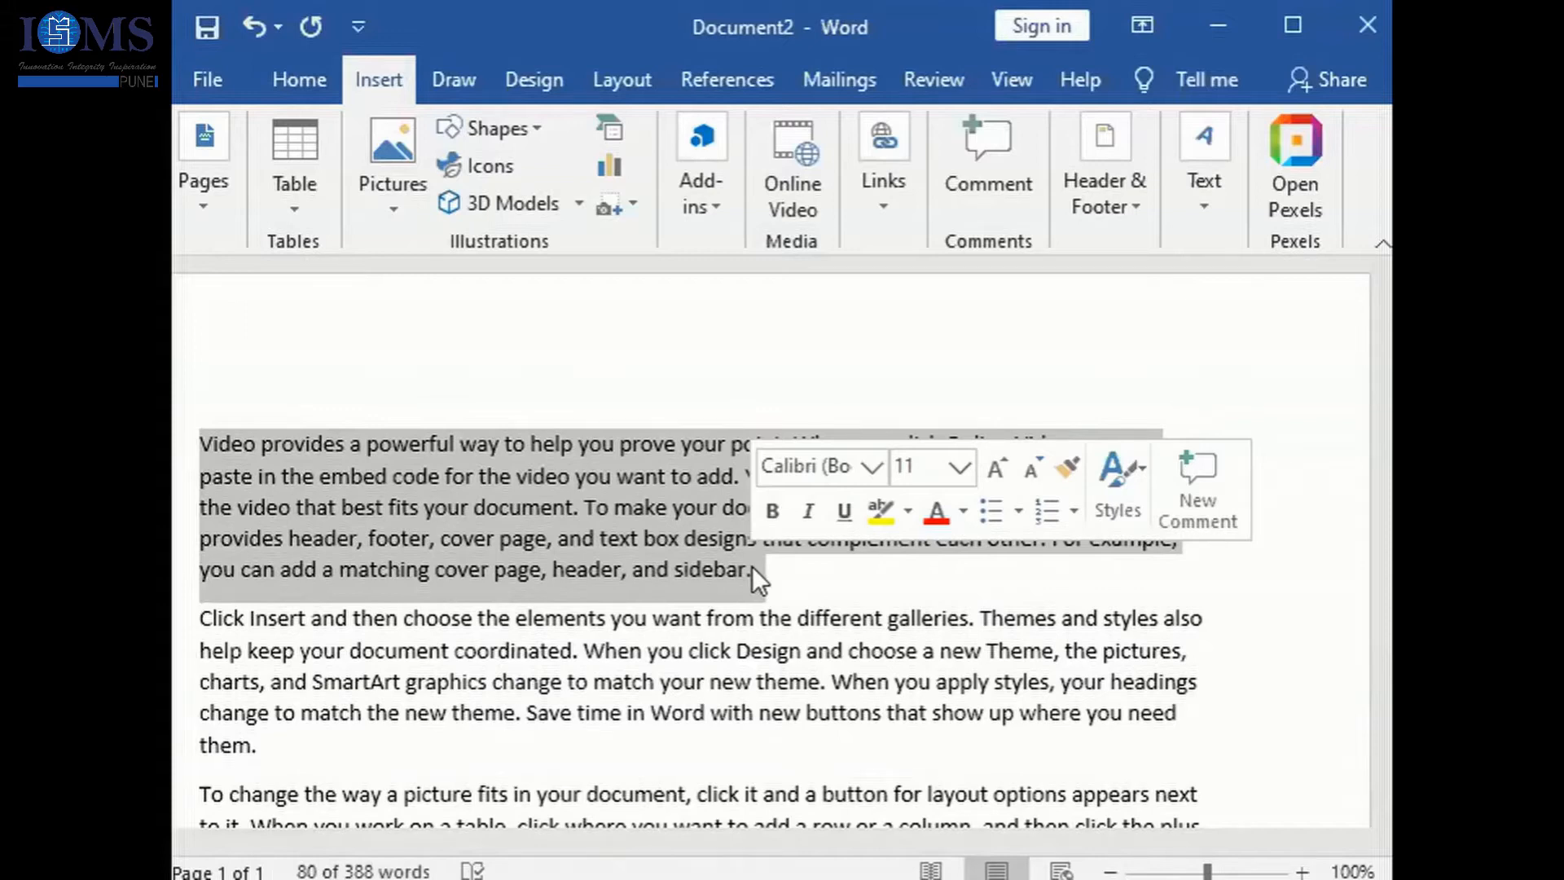
{"action": "left_click", "coordinate": [1204, 192]}
{"action": "left_click", "coordinate": [1083, 349]}
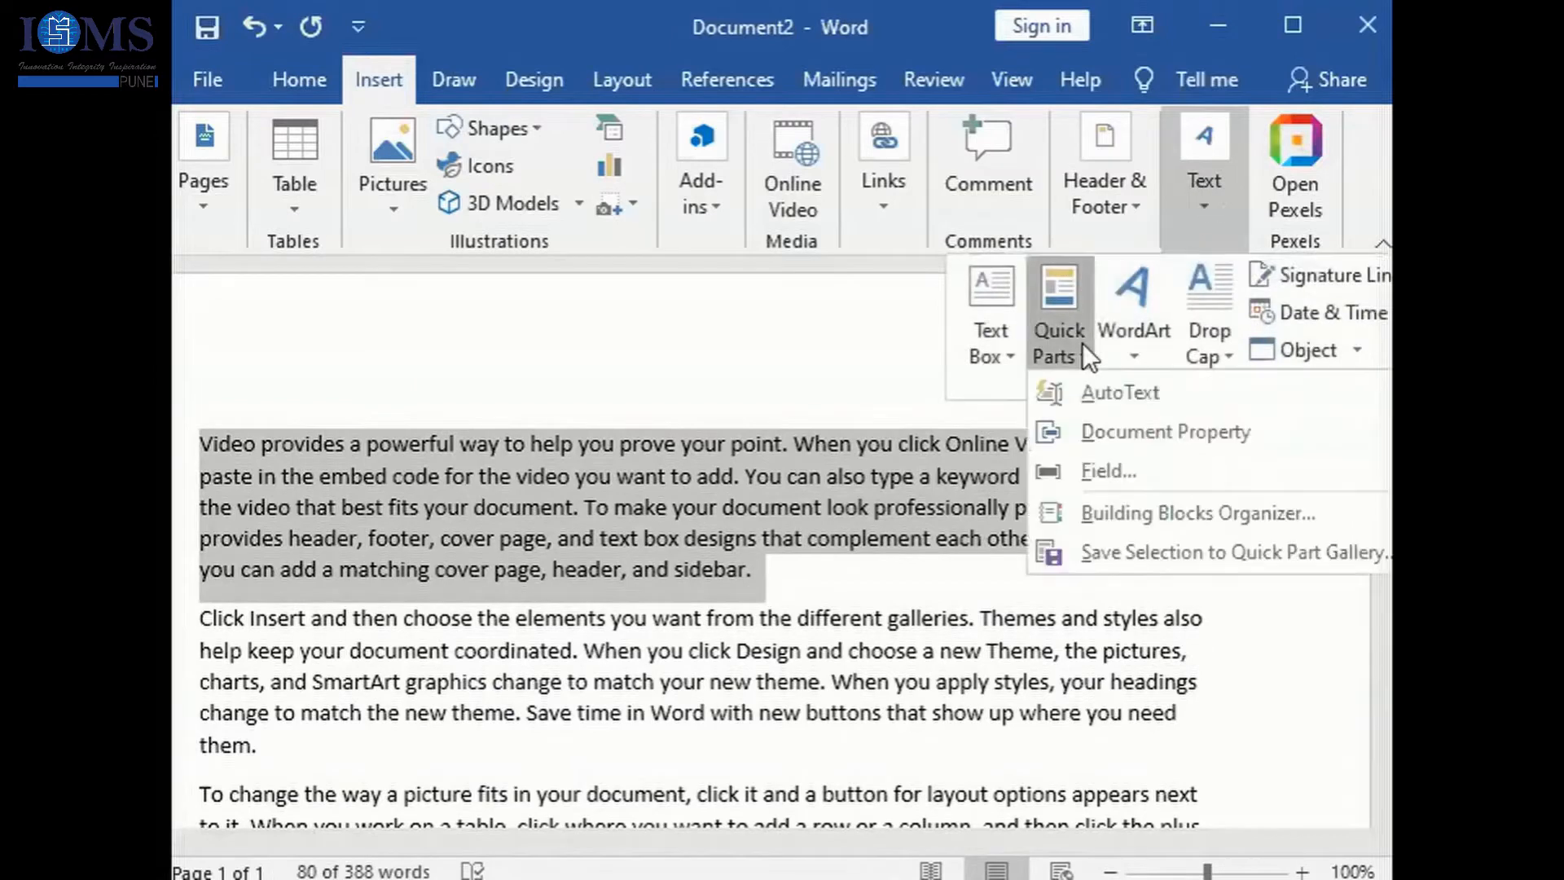
{"action": "mouse_move", "coordinate": [1121, 392]}
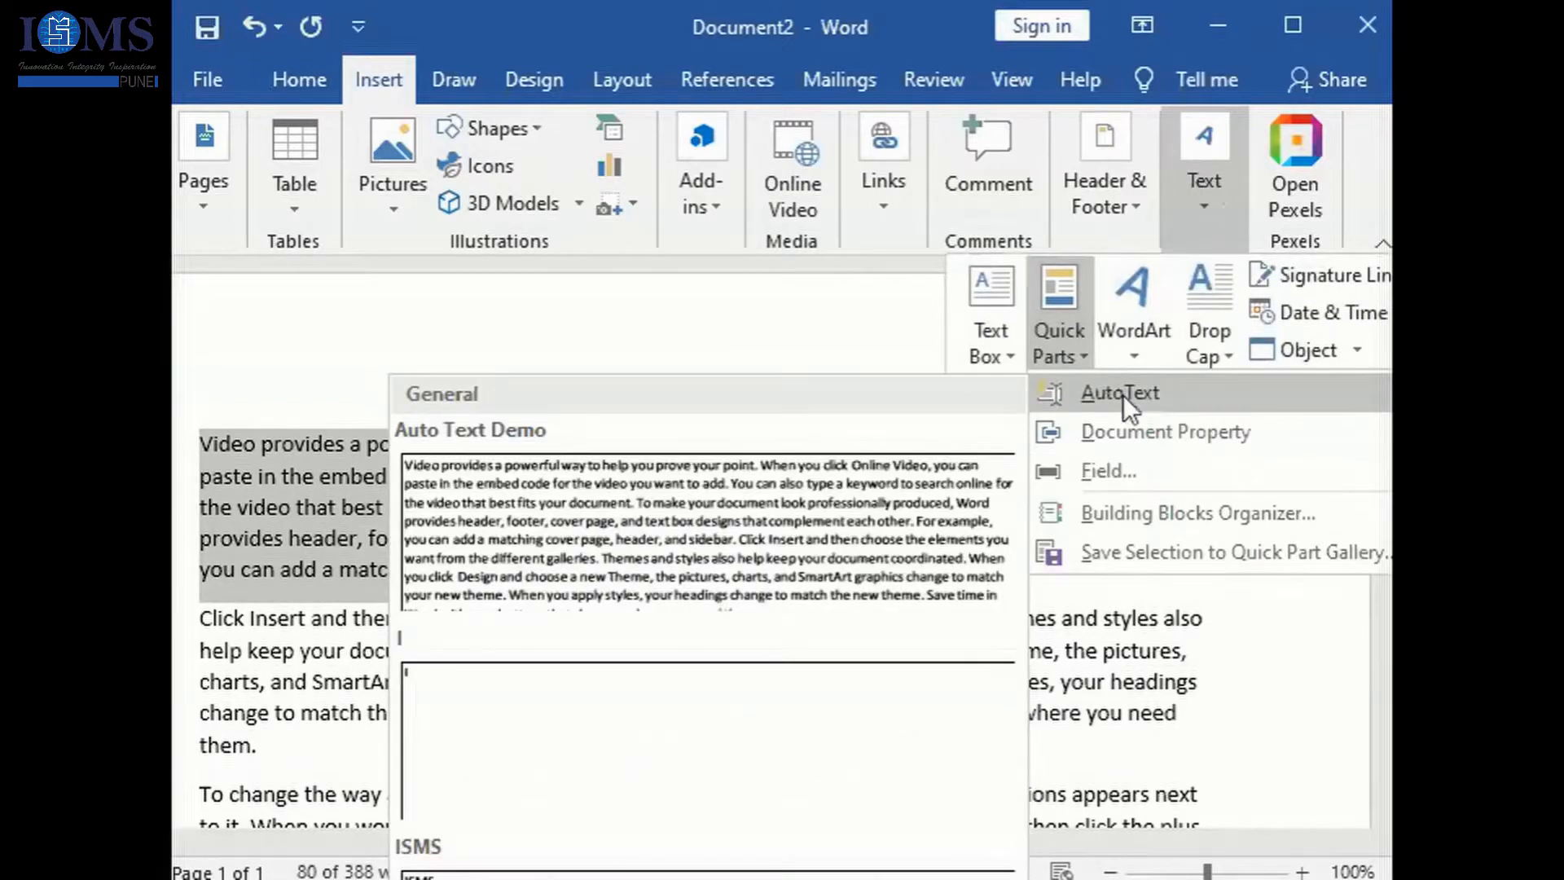
{"action": "left_click", "coordinate": [1049, 511]}
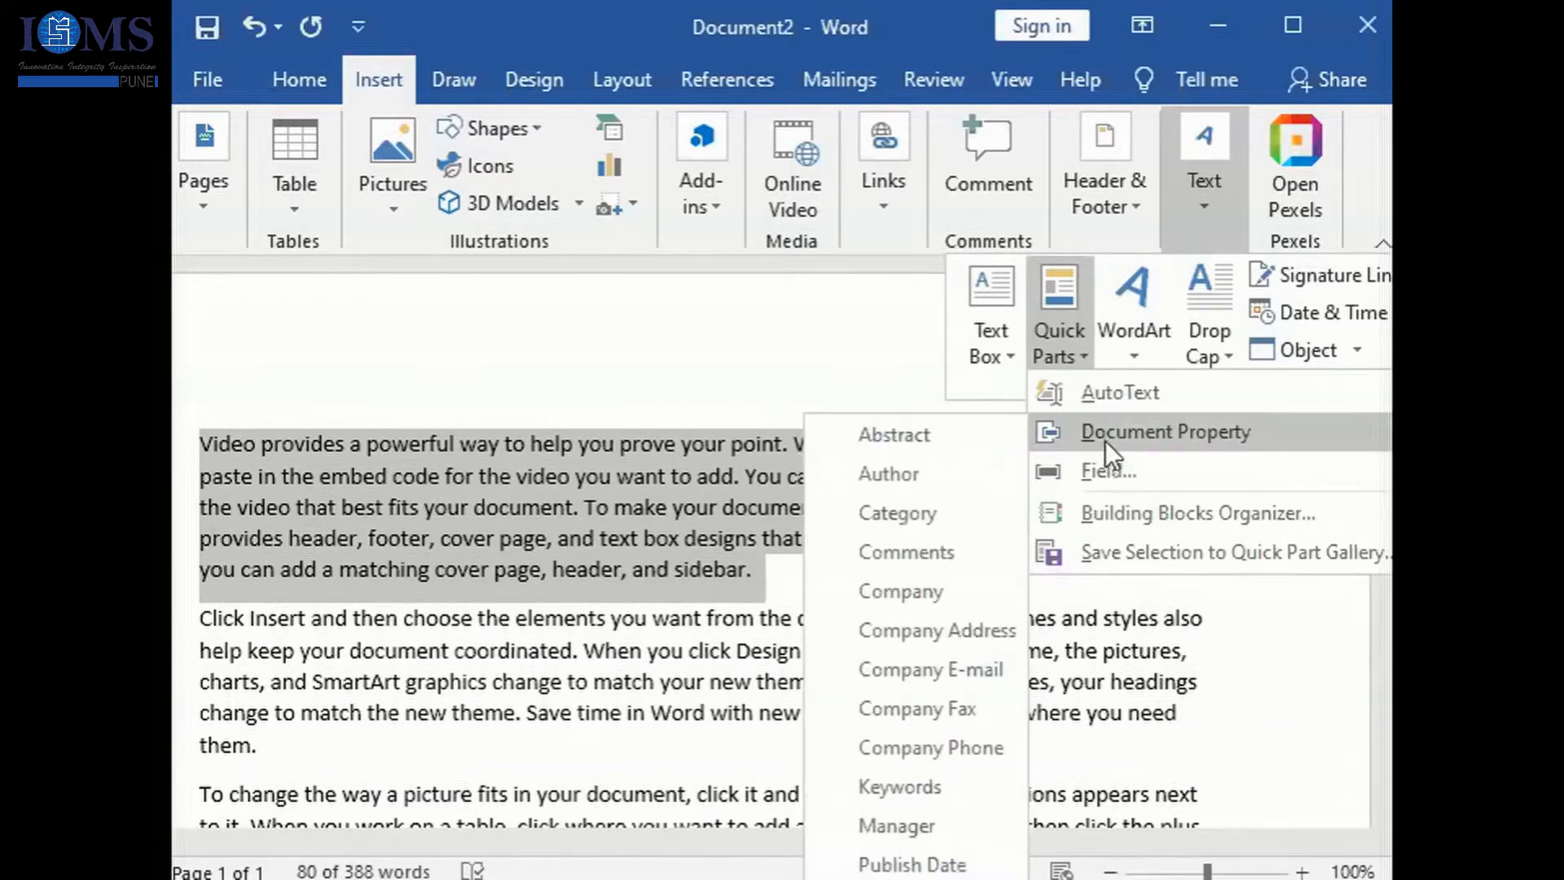
{"action": "left_click", "coordinate": [1119, 511]}
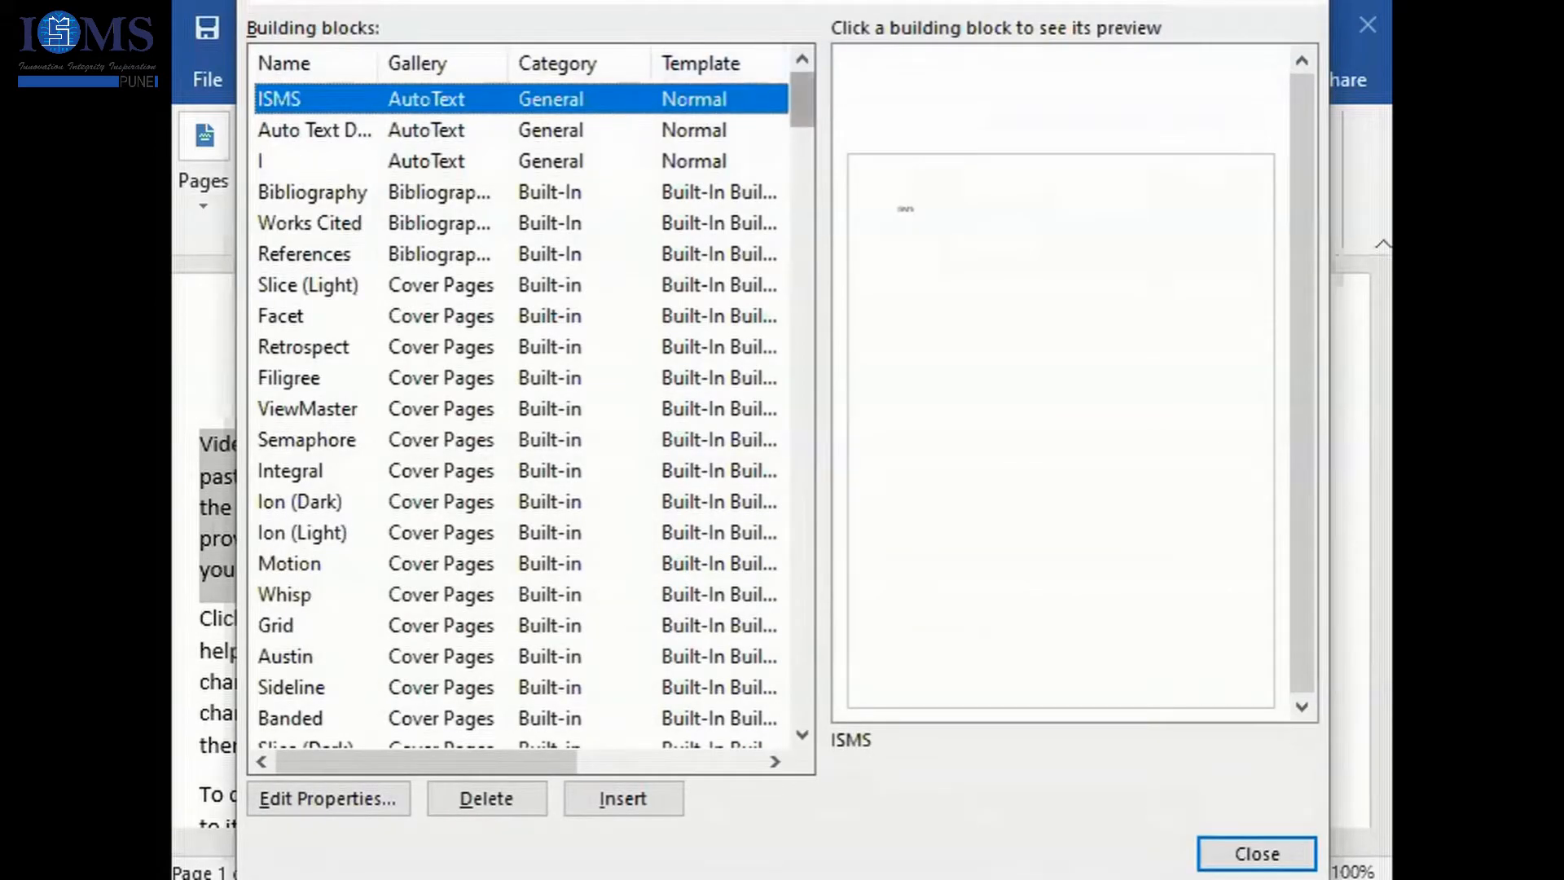
{"action": "left_click", "coordinate": [489, 130]}
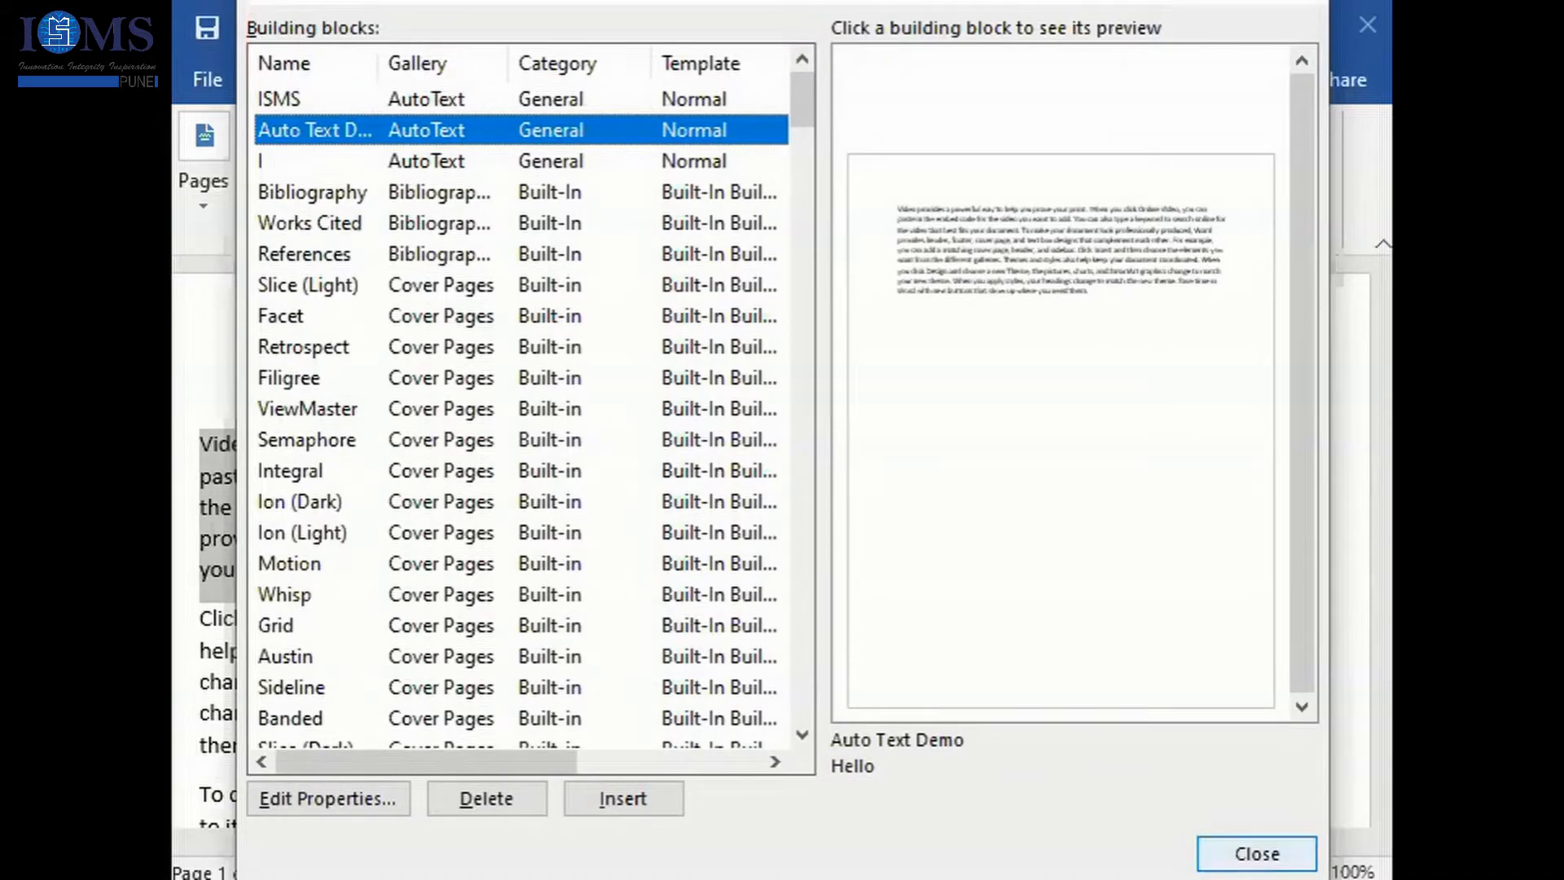
{"action": "left_click", "coordinate": [623, 798]}
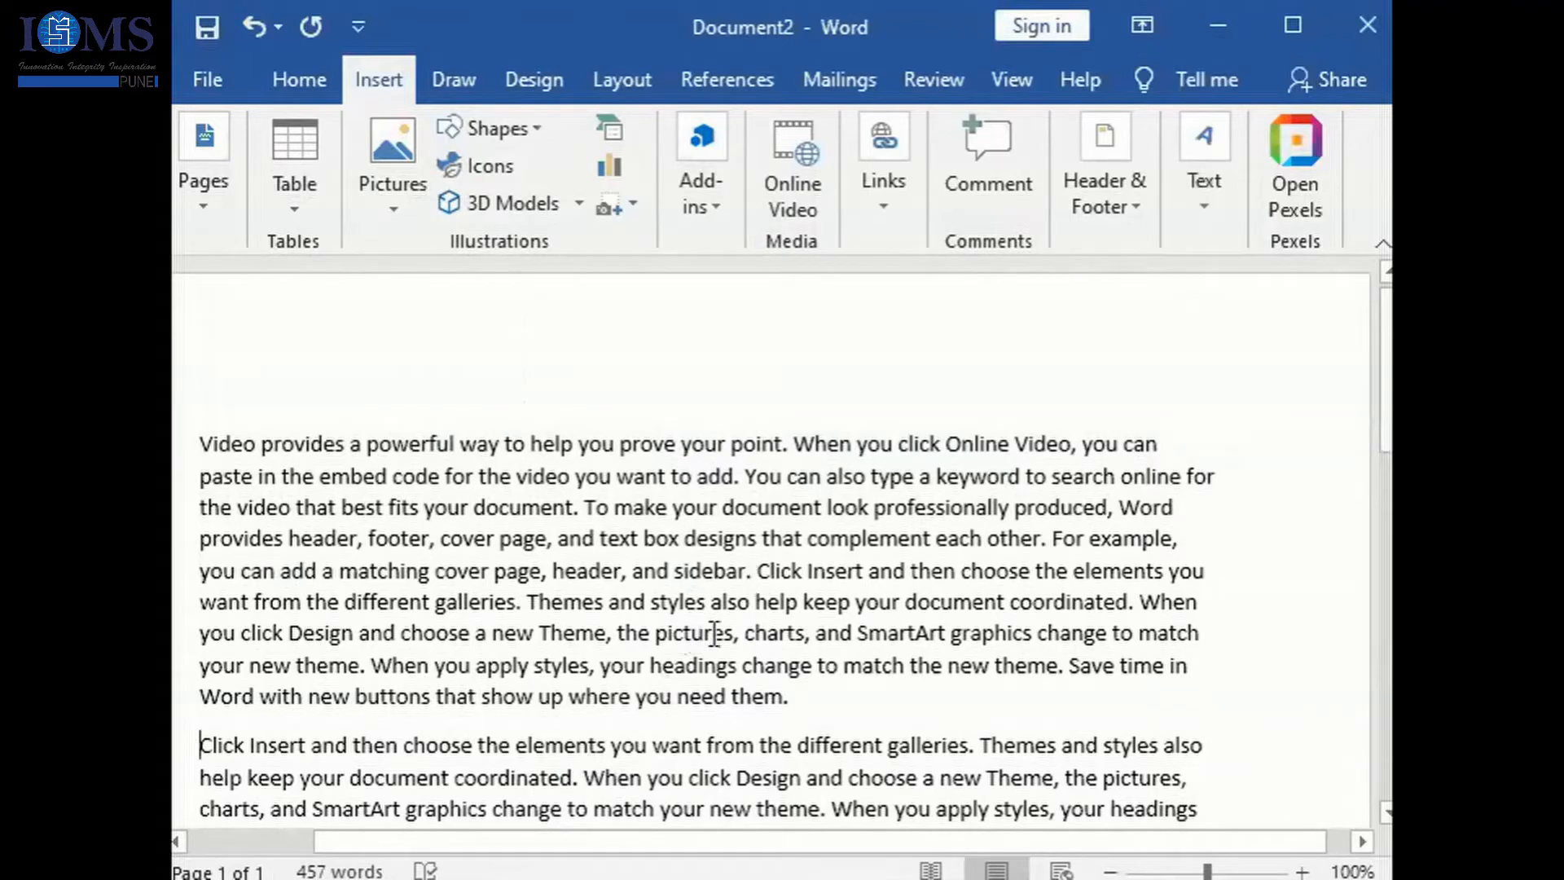
- Cut the inserted Auto Text Demo paragraph, add blank lines above the remaining text, and return to the first empty line
{"action": "mouse_move", "coordinate": [1387, 447]}
{"action": "left_mouse_down"}
{"action": "mouse_move", "coordinate": [1387, 543]}
{"action": "mouse_move", "coordinate": [1387, 456]}
{"action": "left_mouse_up"}
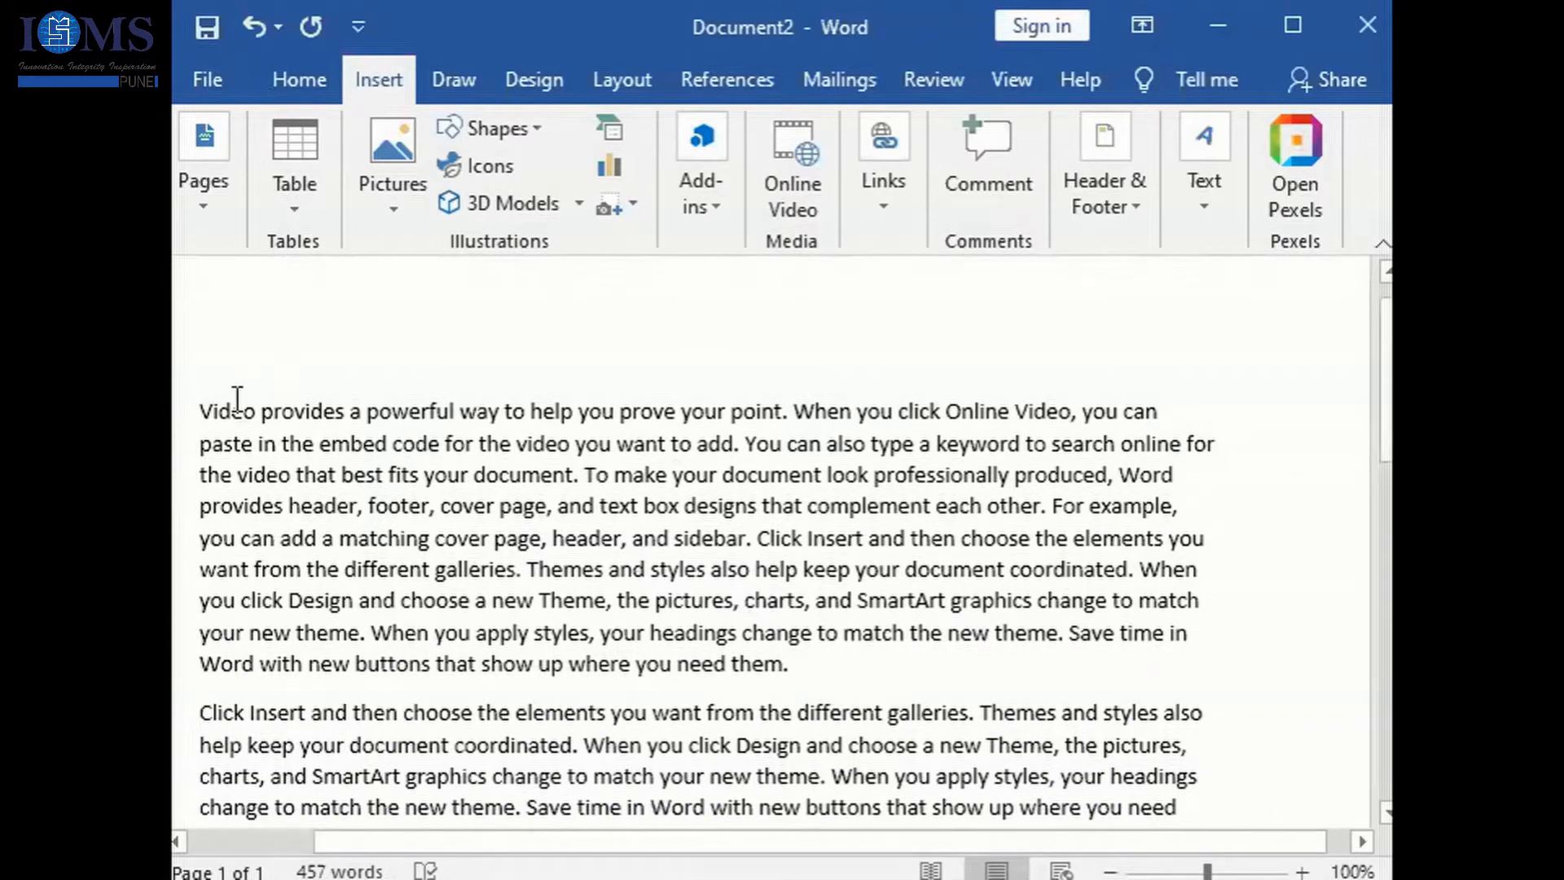
{"action": "left_click_drag", "start_coordinate": [200, 410], "coordinate": [818, 657]}
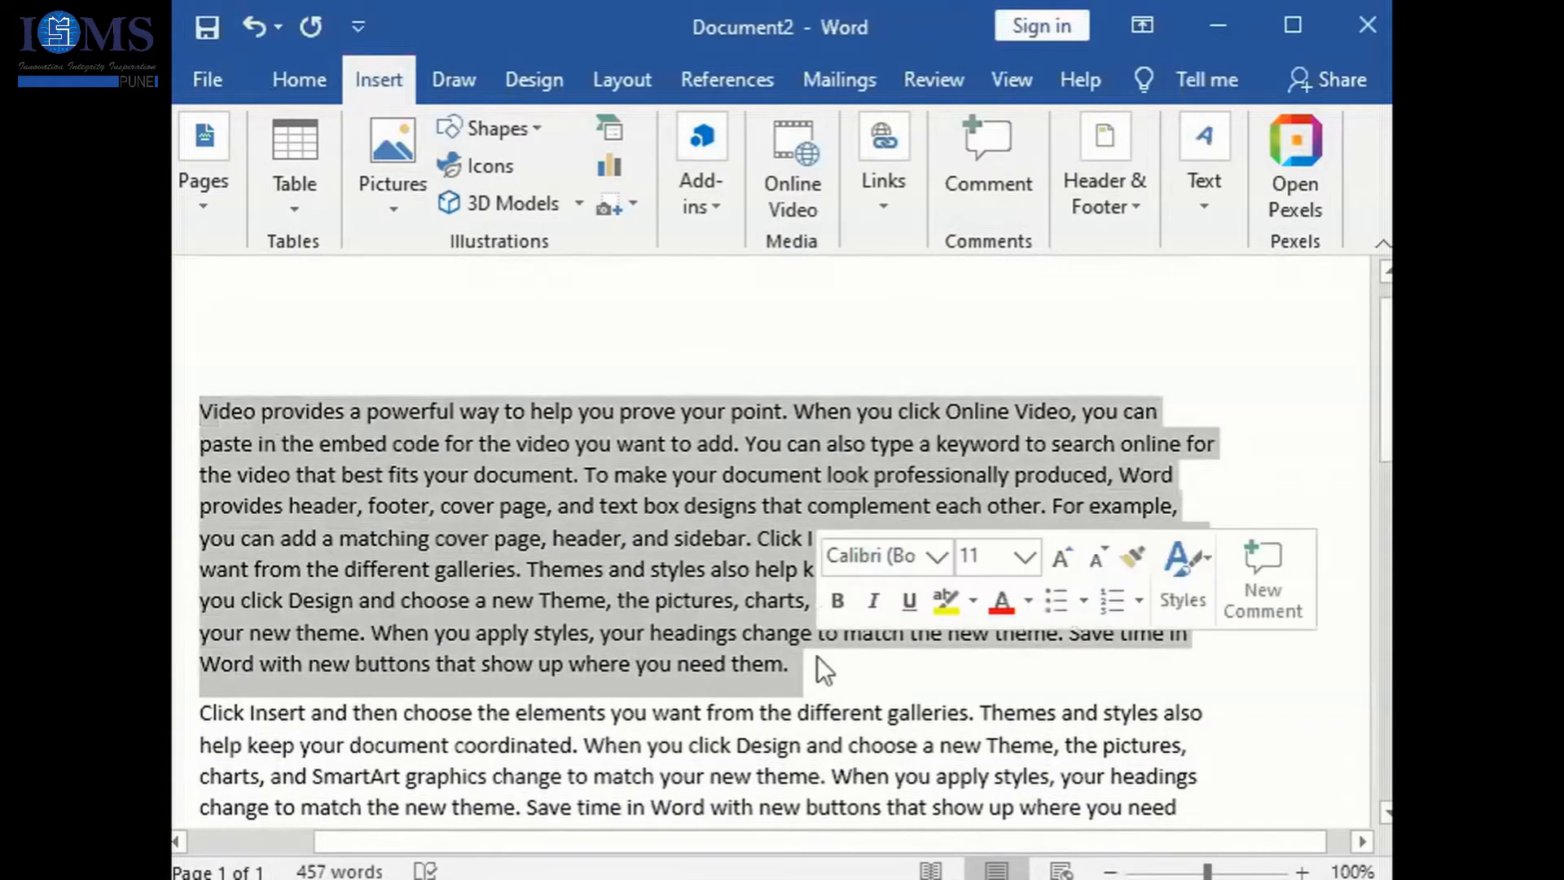
{"action": "key", "text": "ctrl+x"}
{"action": "key", "text": "Return"}
{"action": "key", "text": "Return"}
{"action": "key", "text": "Return"}
{"action": "key", "text": "Return"}
{"action": "key", "text": "Return"}
{"action": "key", "text": "Return"}
{"action": "key", "text": "Return"}
{"action": "key", "text": "Return"}
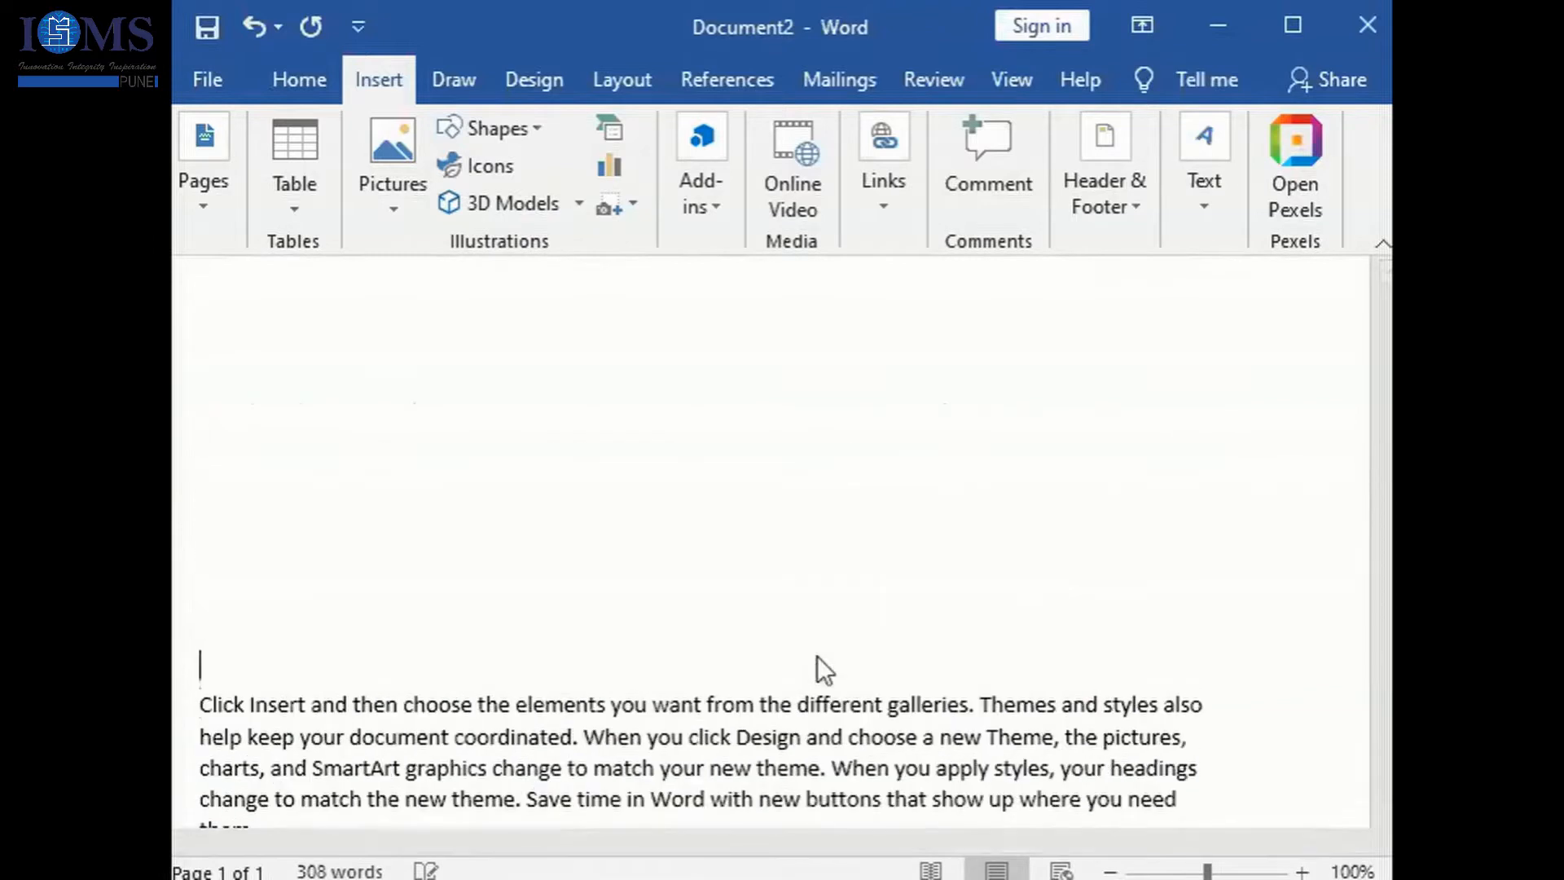
{"action": "key", "text": "Up"}
{"action": "key", "text": "Up"}
{"action": "key", "text": "Up"}
{"action": "key", "text": "Up"}
{"action": "key", "text": "Up"}
{"action": "key", "text": "Up"}
{"action": "key", "text": "Up"}
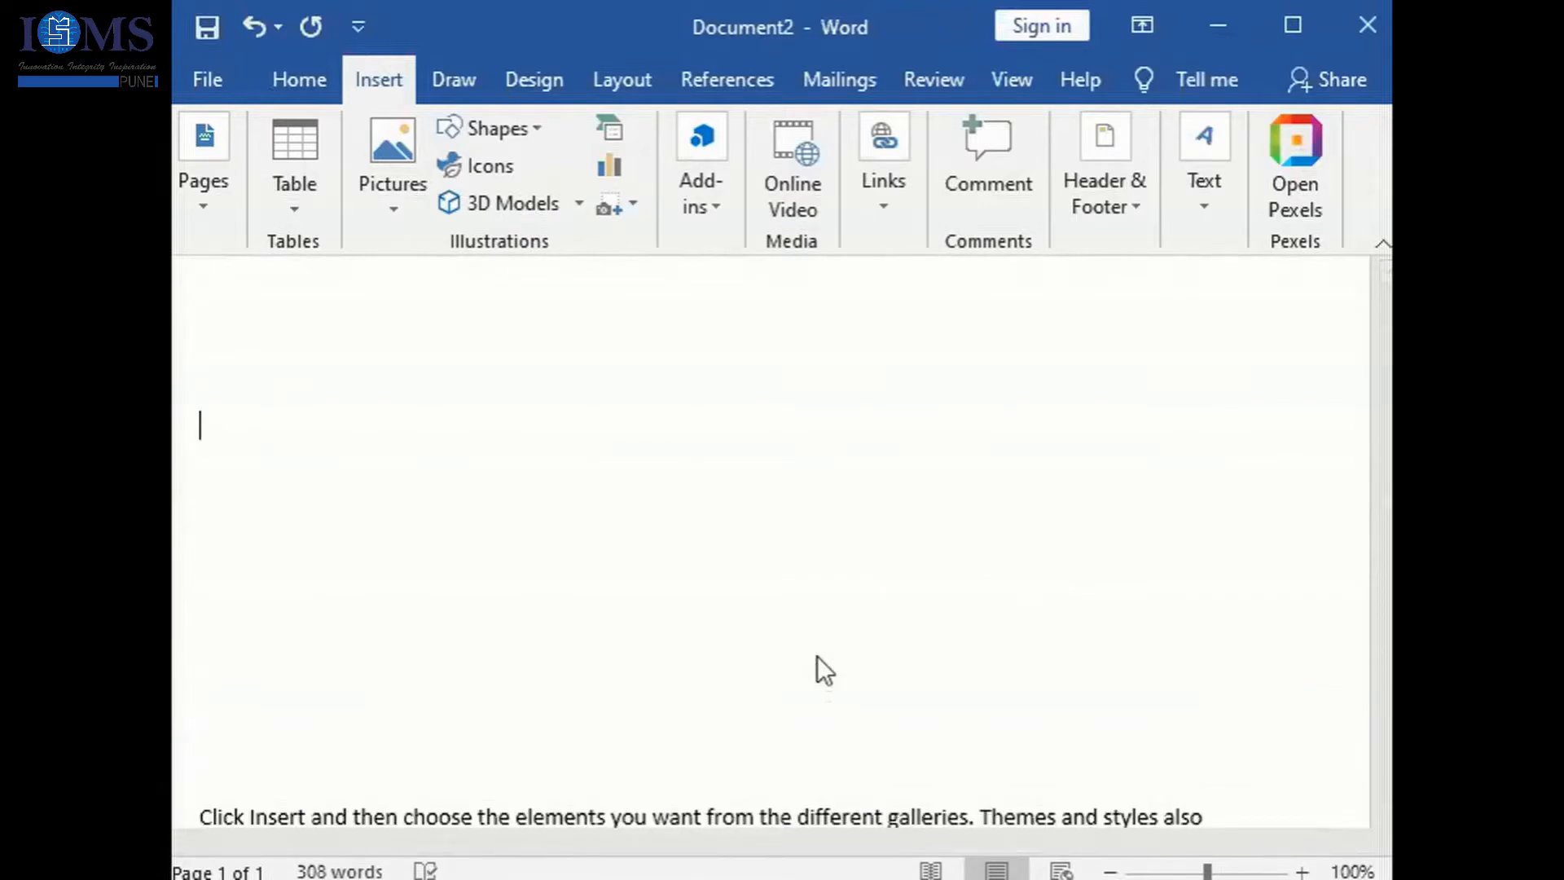
- Check the Quick Parts options for AutoText with nothing selected in the document
{"action": "left_click", "coordinate": [1199, 213]}
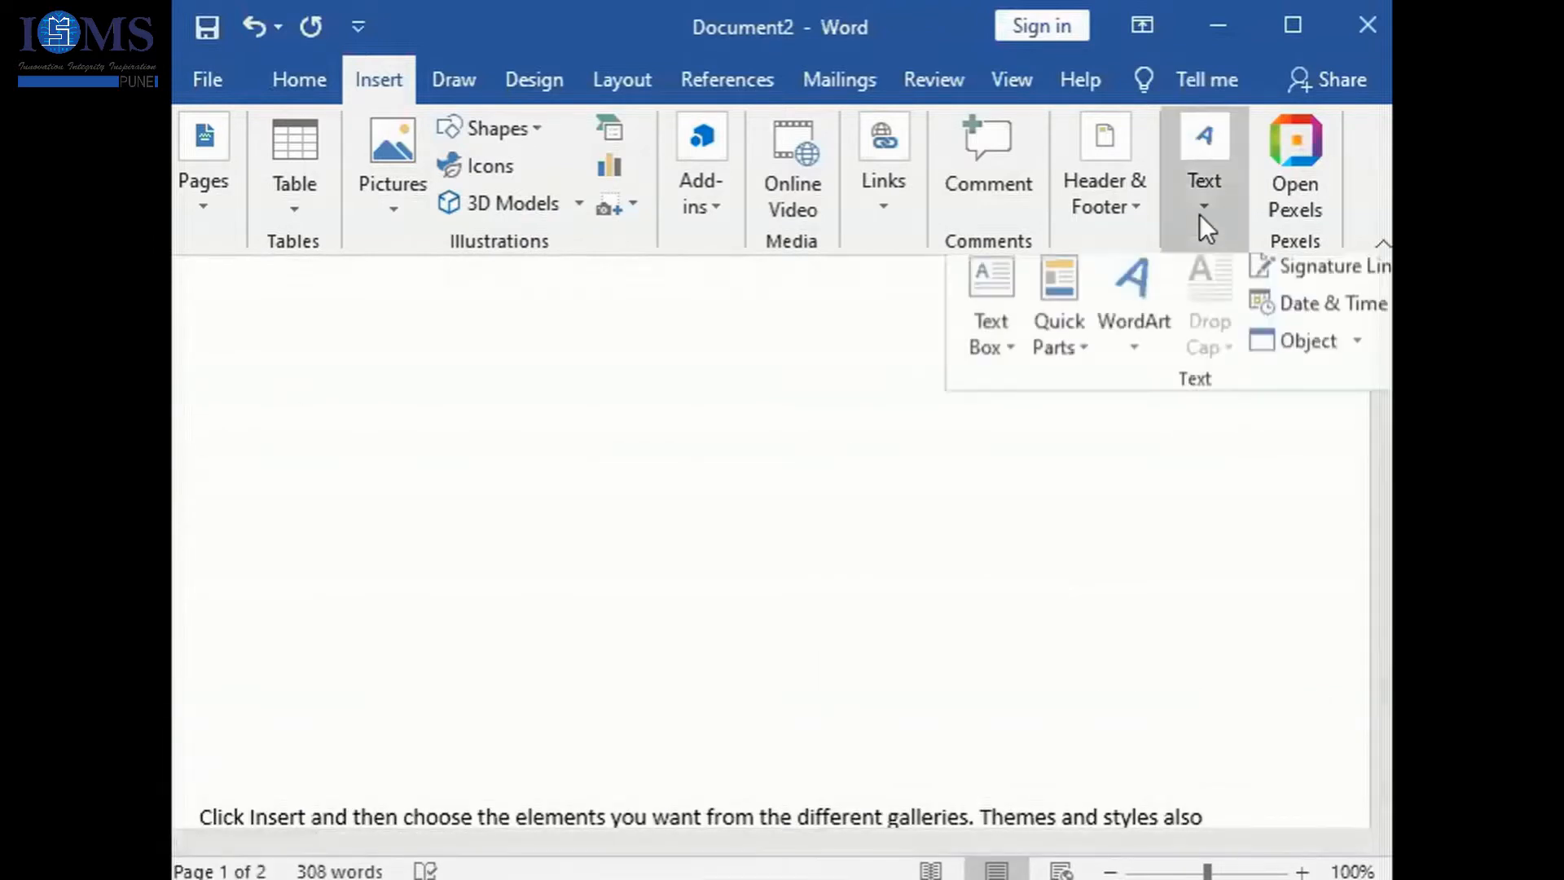
{"action": "left_click", "coordinate": [1078, 359]}
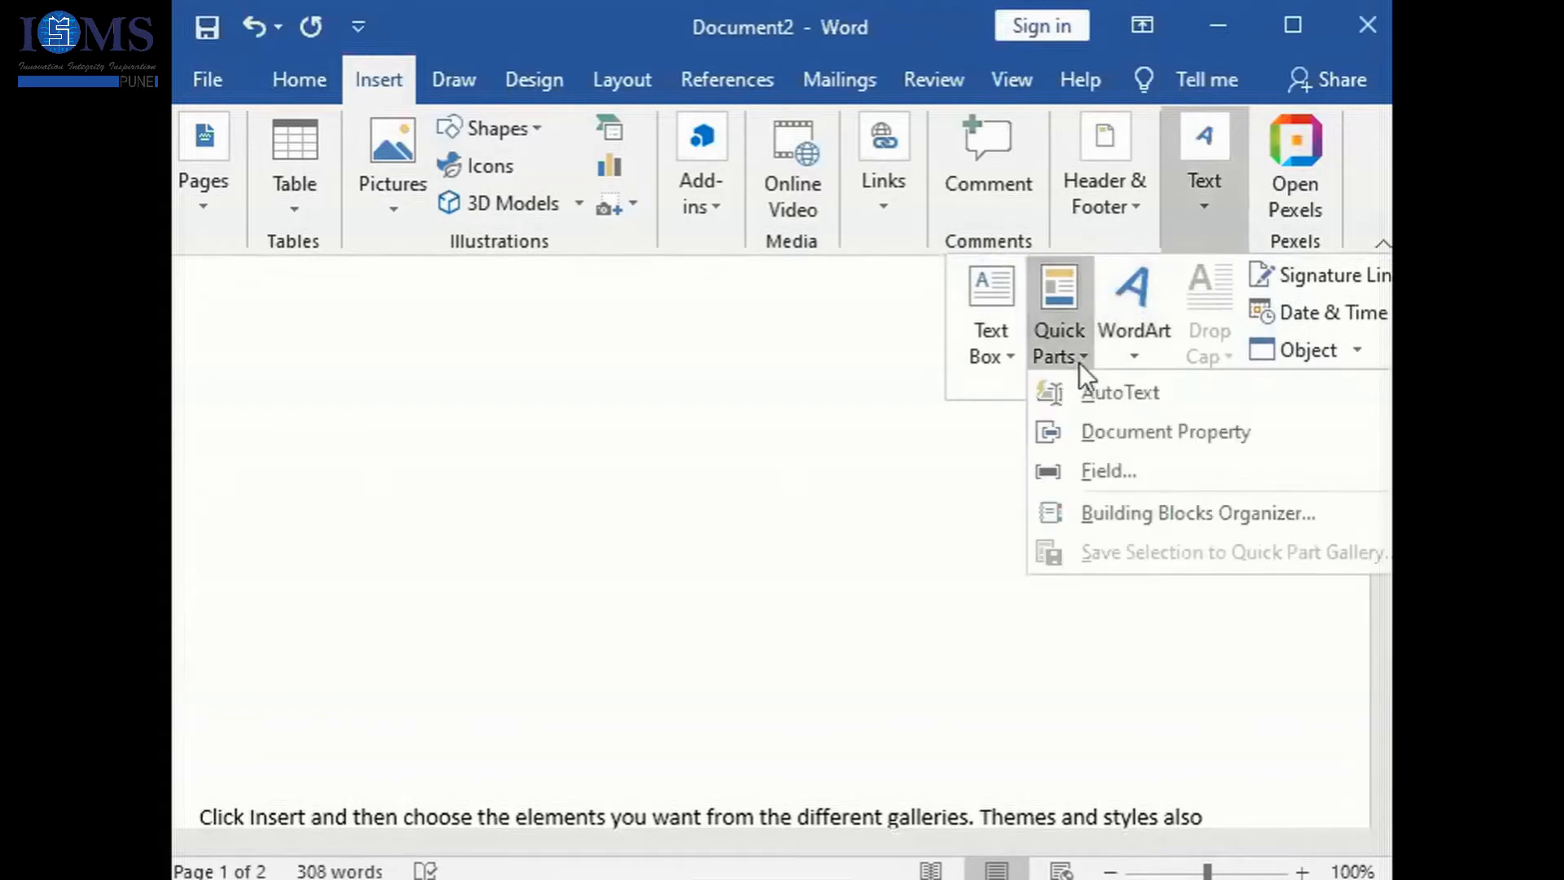
{"action": "mouse_move", "coordinate": [1097, 389]}
{"action": "left_click", "coordinate": [1225, 590]}
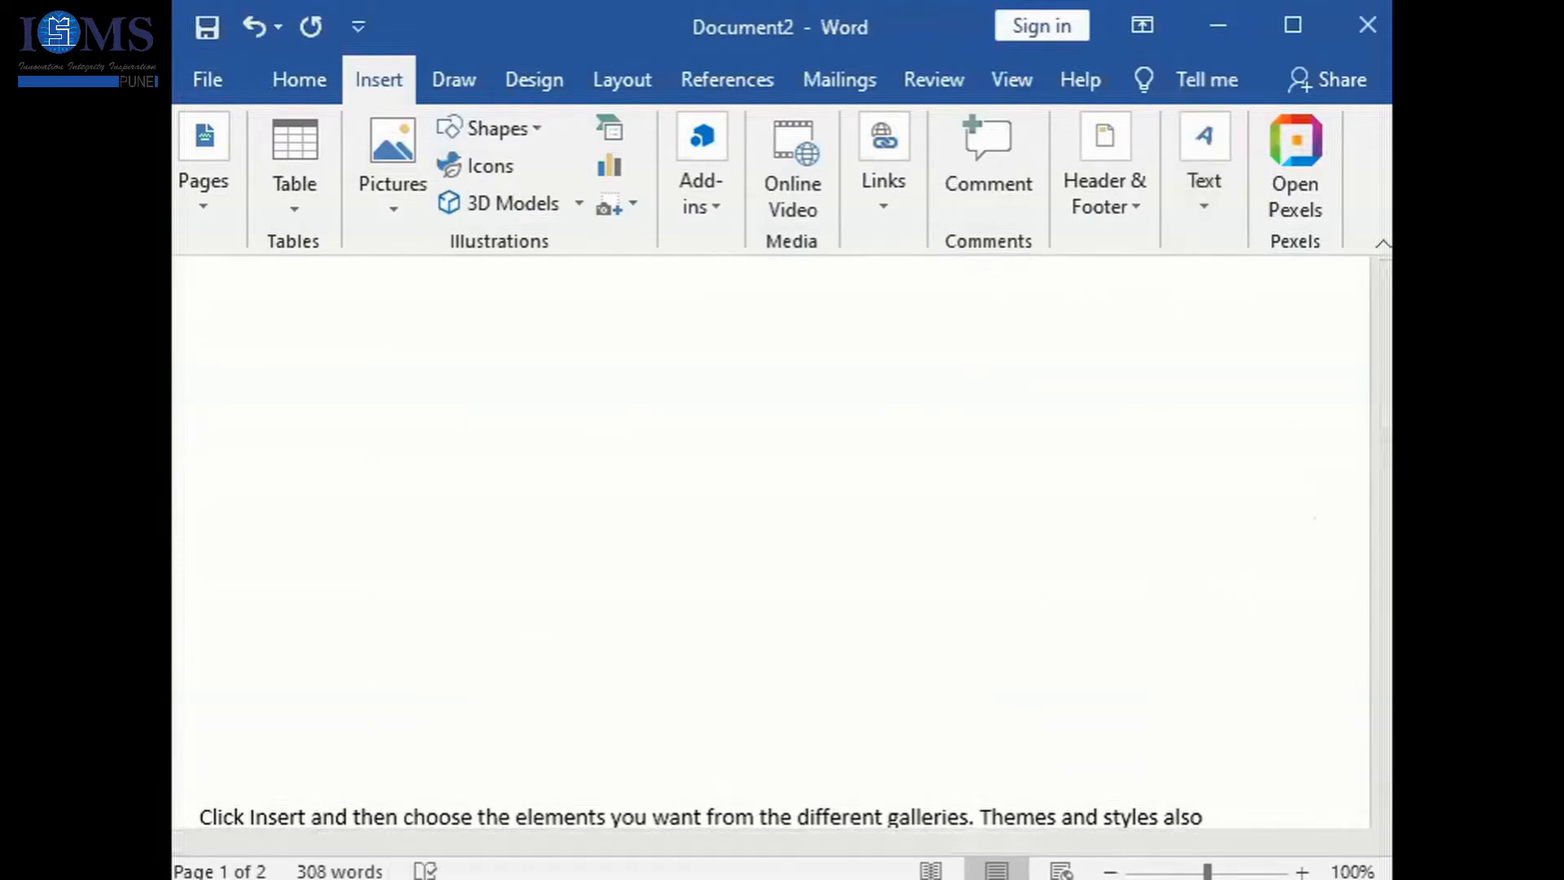
- Write "Welcome to ISMS , Lets see what all it has" on the first empty line
{"action": "type", "text": "Welcom"}
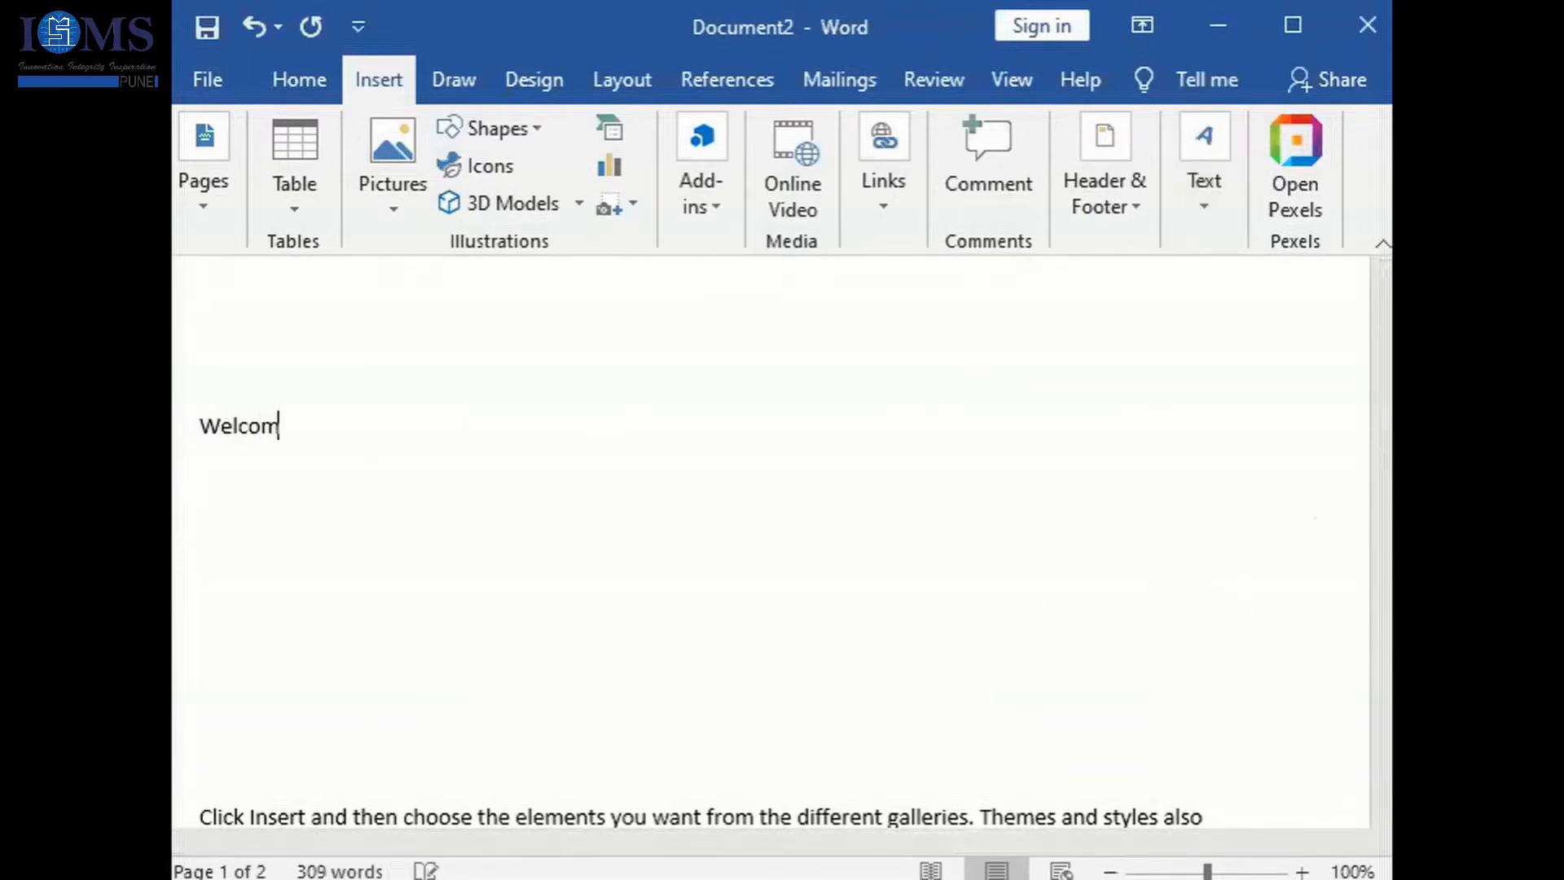
{"action": "type", "text": "e to ISMS ,"}
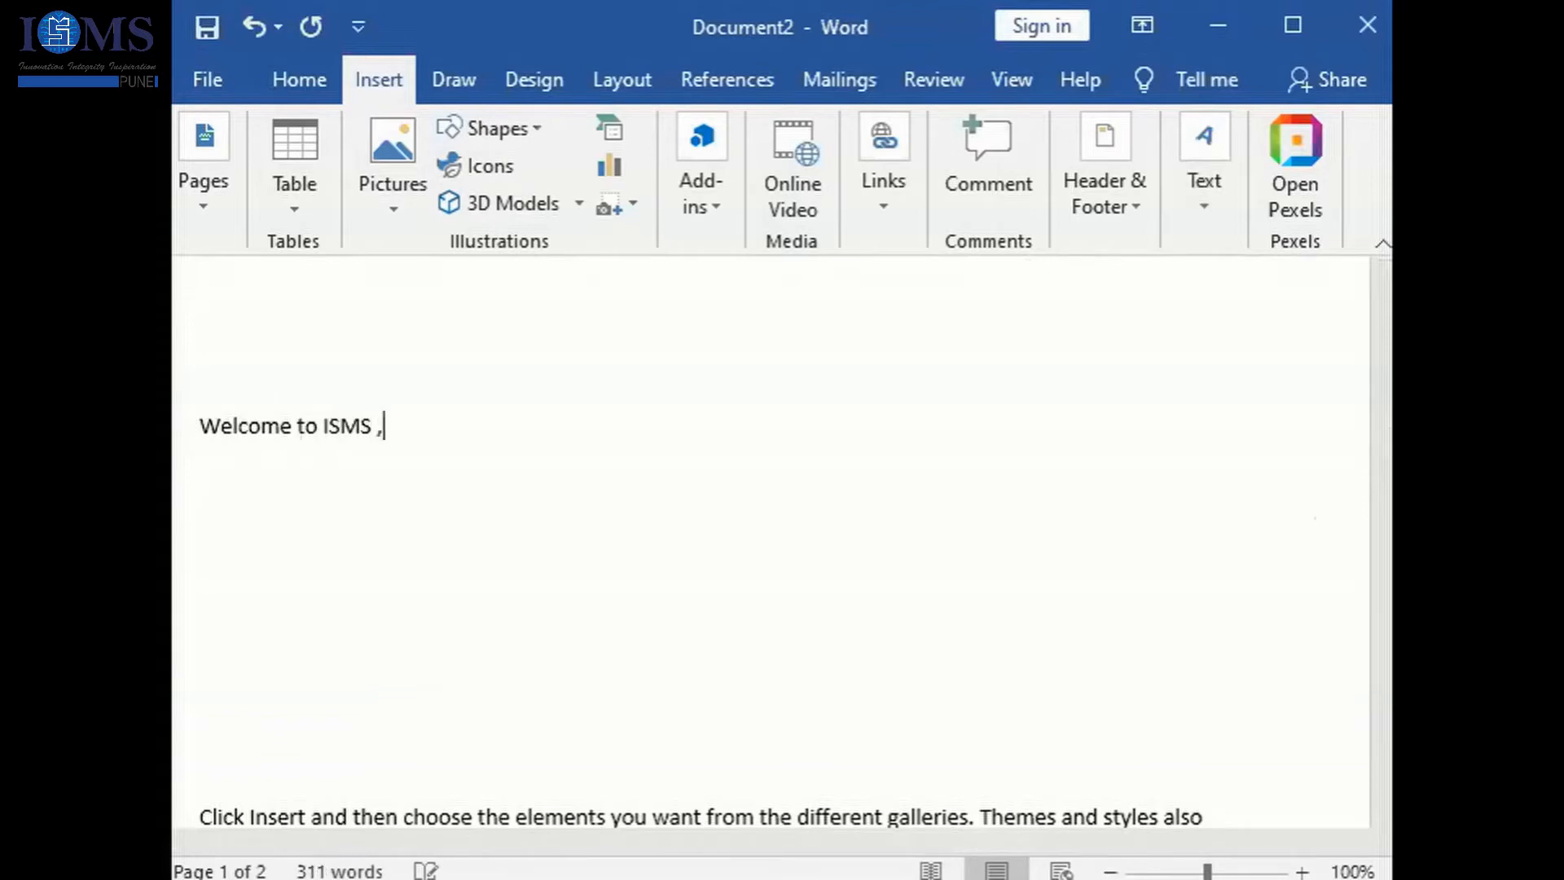
{"action": "type", "text": " Lets see "}
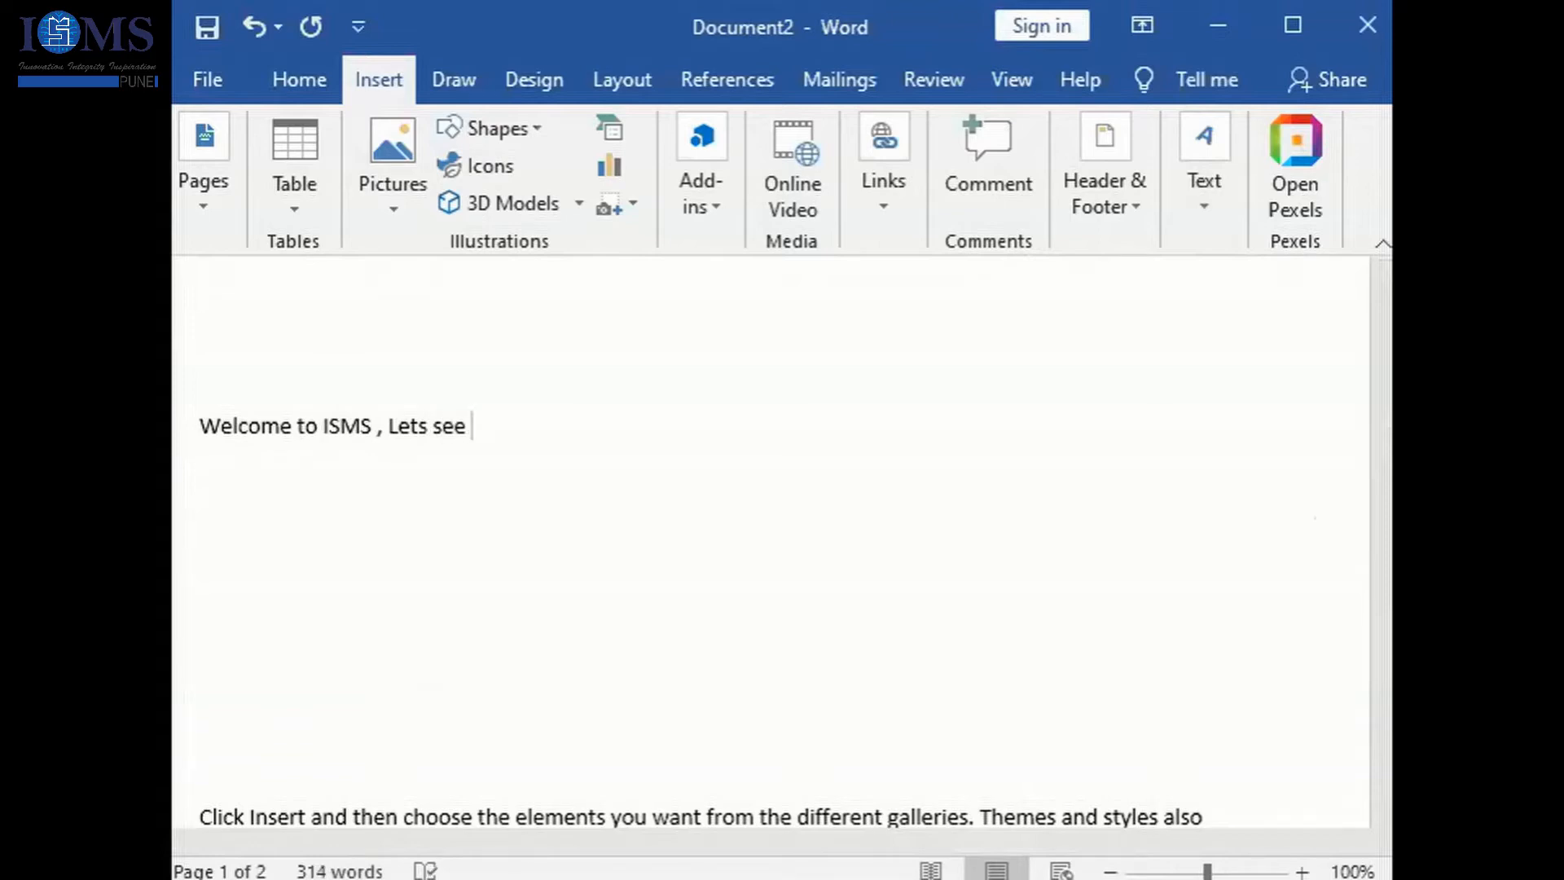
{"action": "type", "text": "what all it has"}
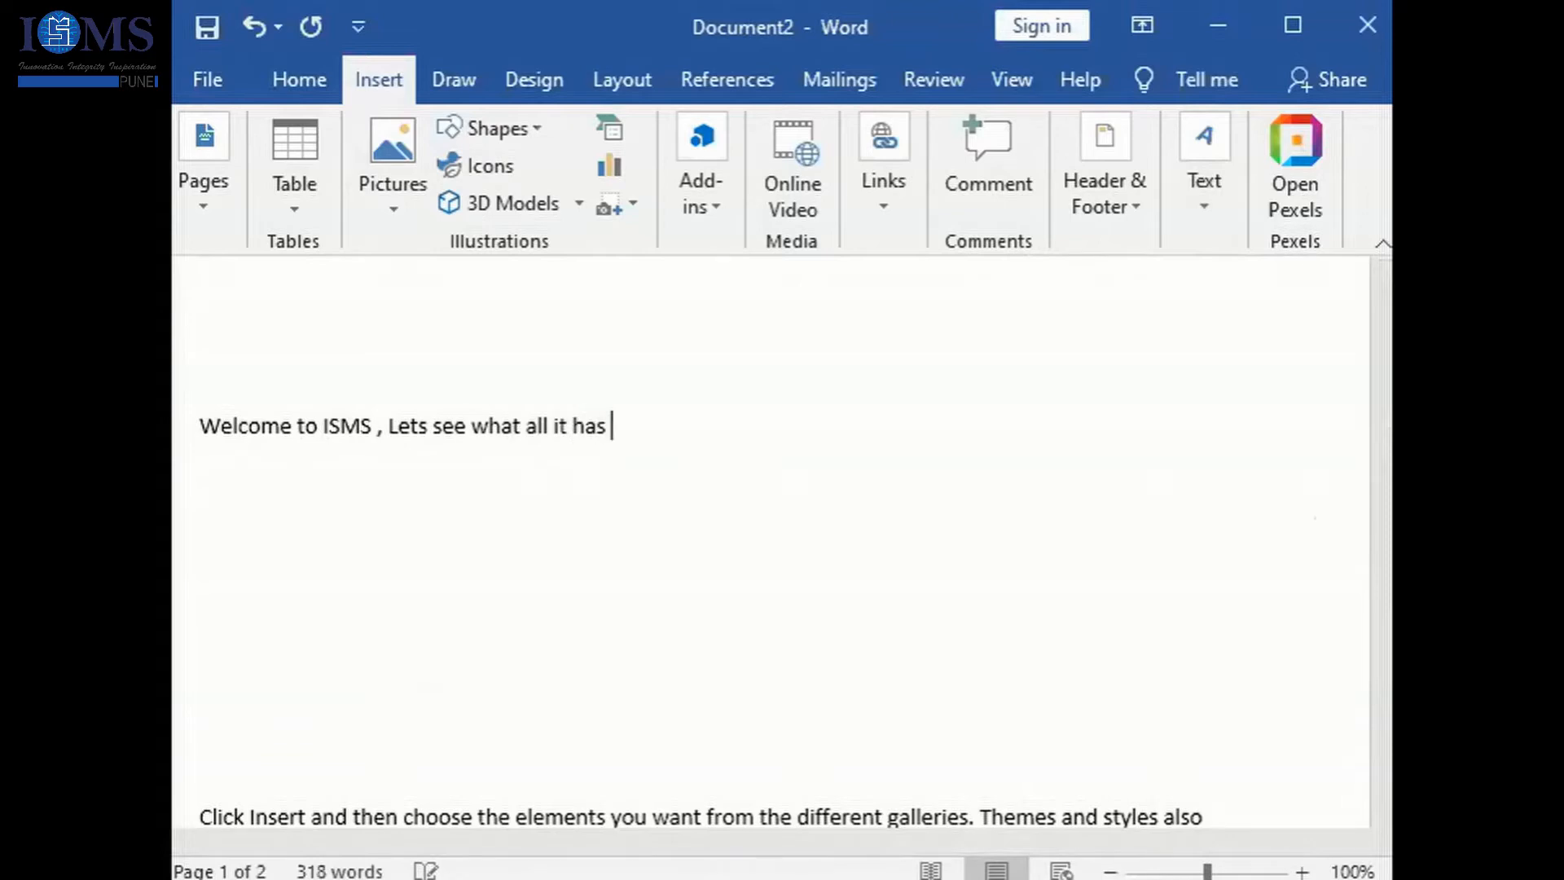
- Select the sentence "Welcome to ISMS , Lets see what all it has" and check the saved AutoText entries
{"action": "left_click_drag", "start_coordinate": [199, 425], "coordinate": [613, 425]}
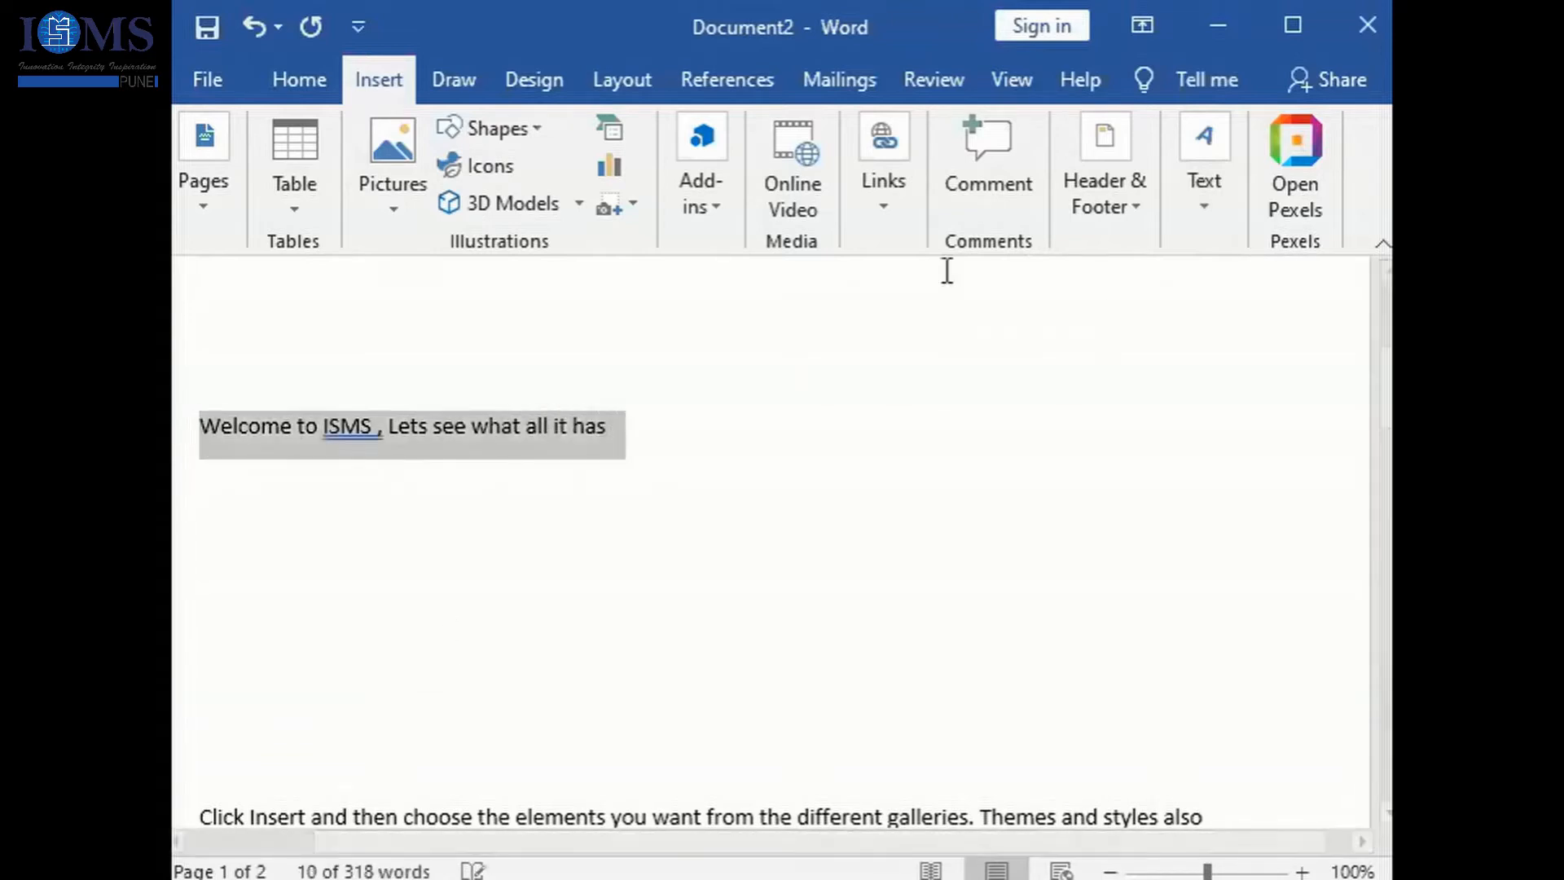
{"action": "left_click", "coordinate": [1210, 210]}
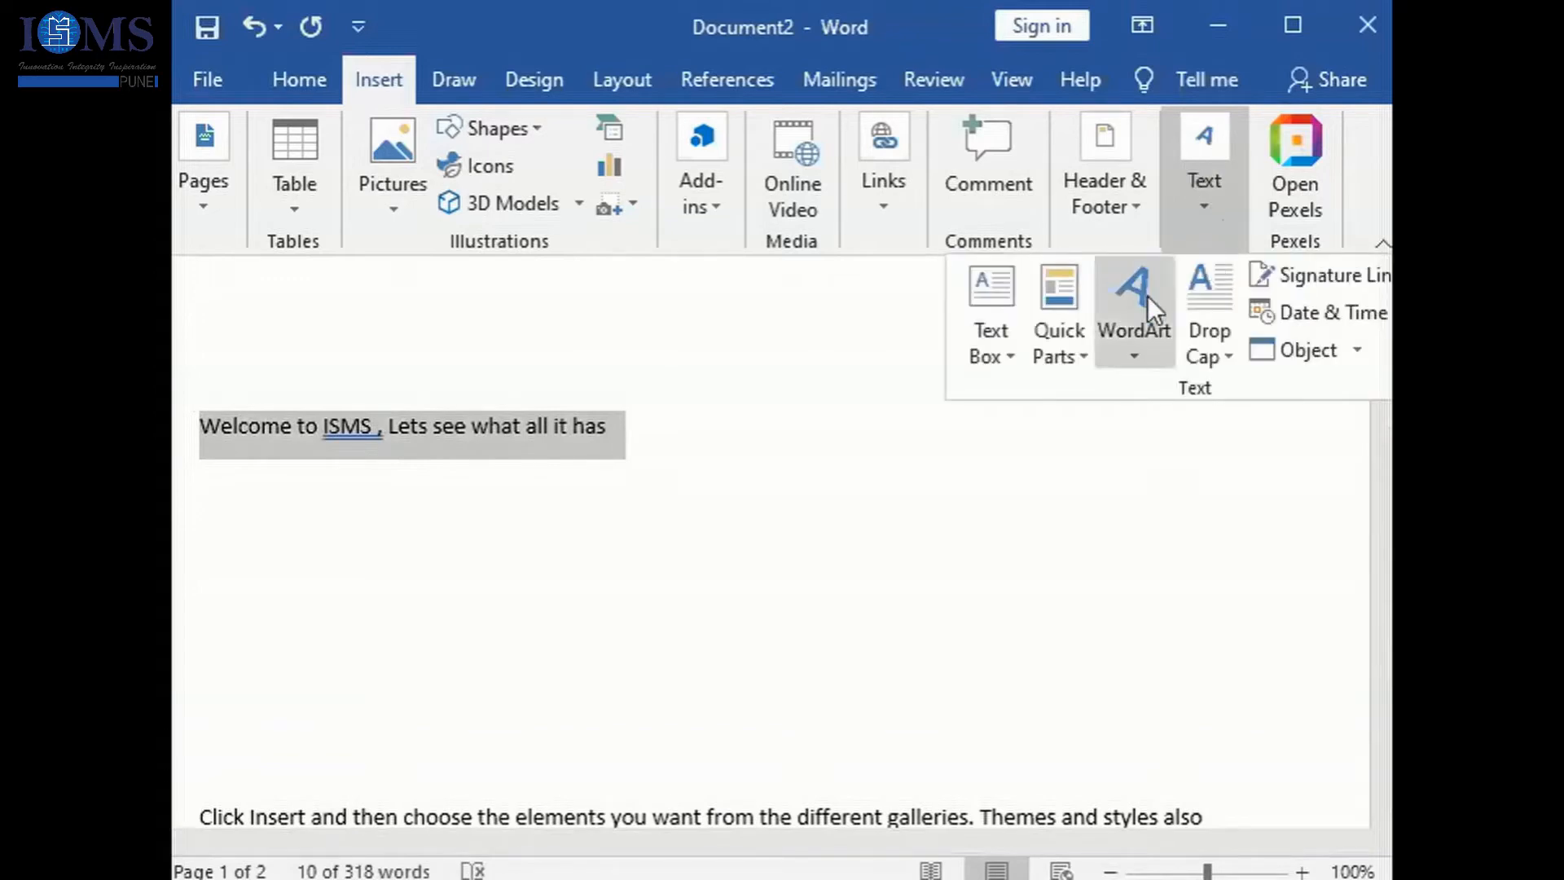
{"action": "left_click", "coordinate": [1084, 355]}
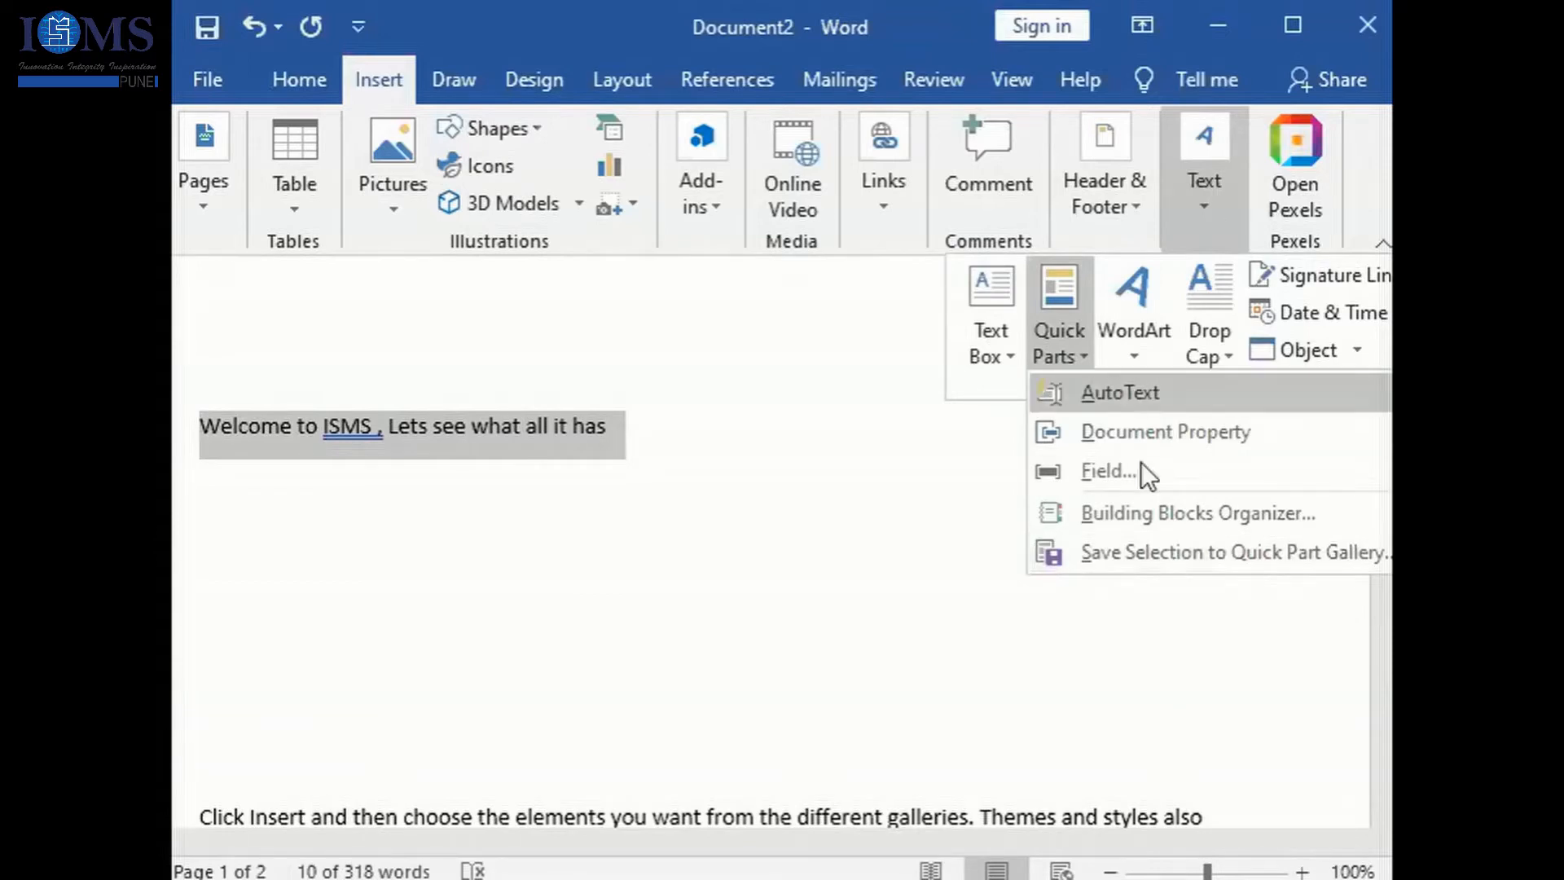
{"action": "mouse_move", "coordinate": [1122, 389]}
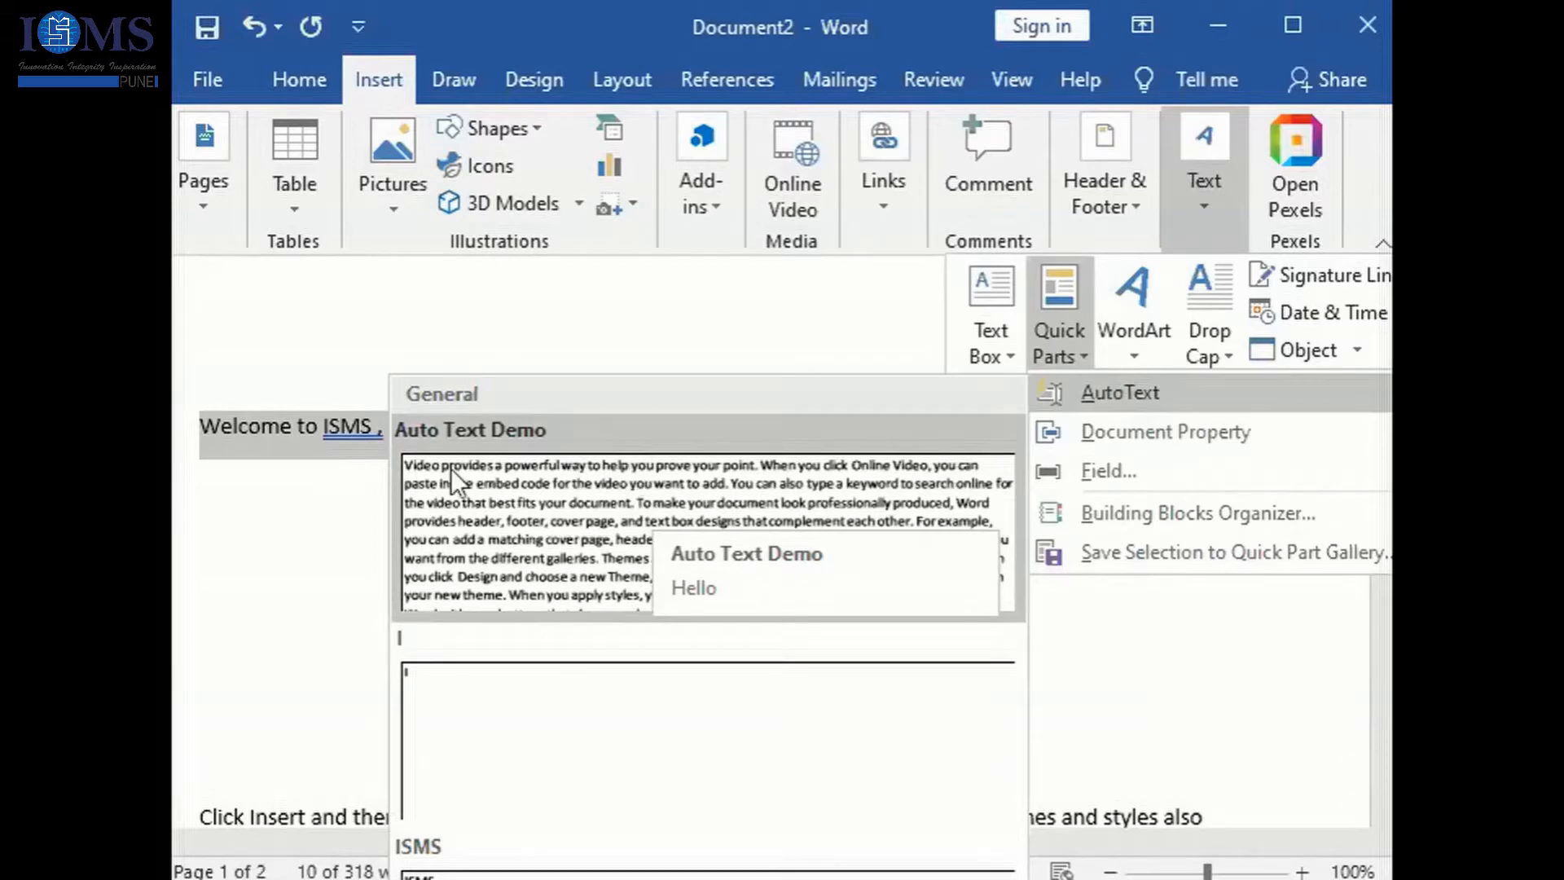
{"action": "left_click", "coordinate": [266, 453]}
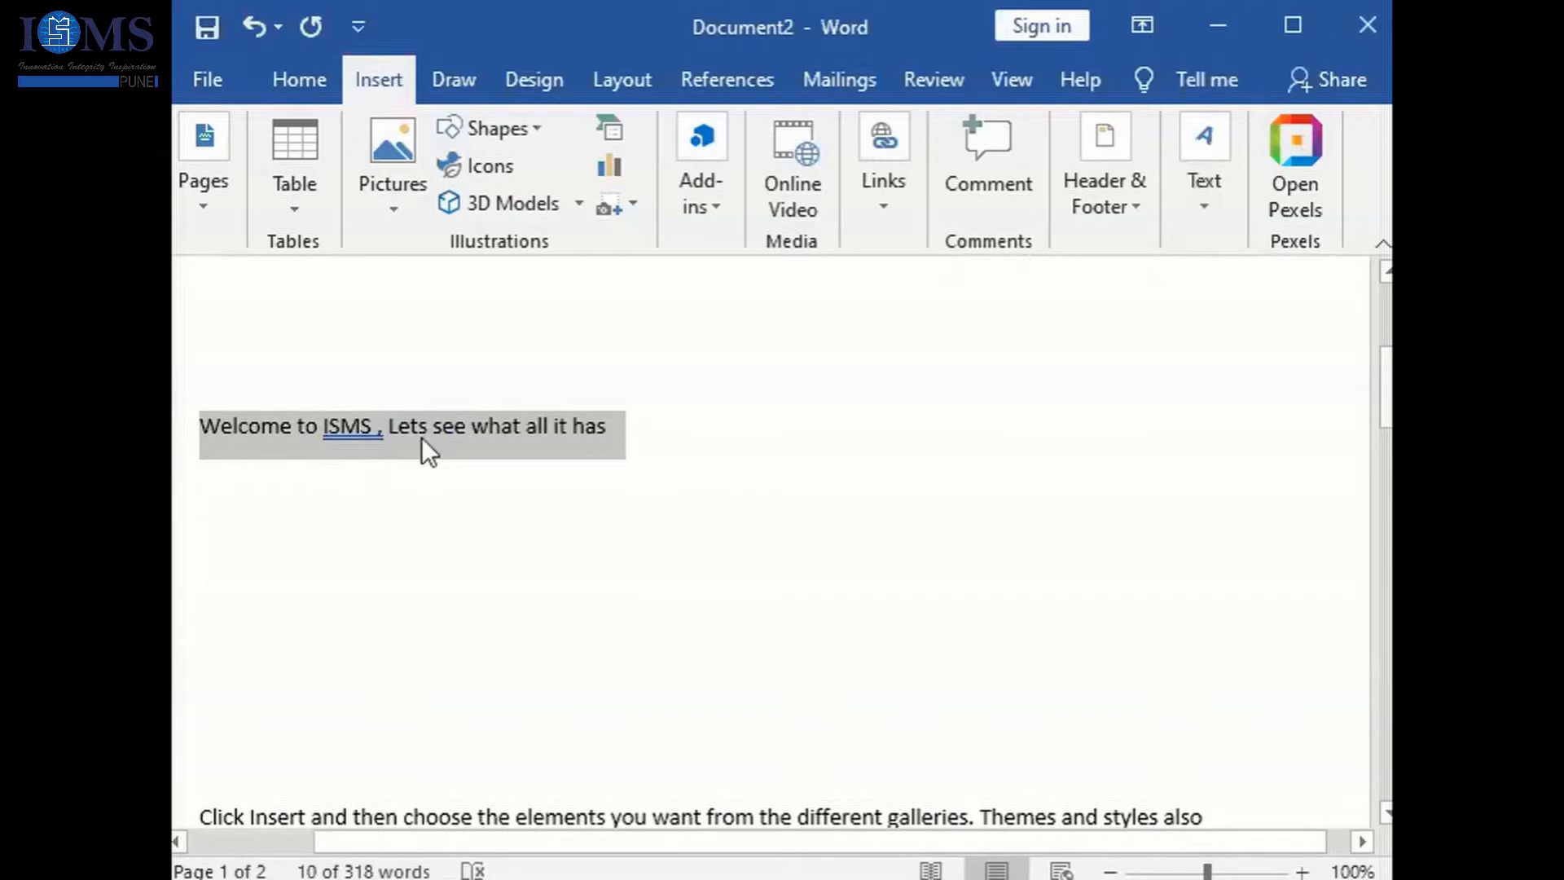
- Start saving the selected sentence to the Quick Part Gallery as a new building block named A1
{"action": "left_click", "coordinate": [1200, 216]}
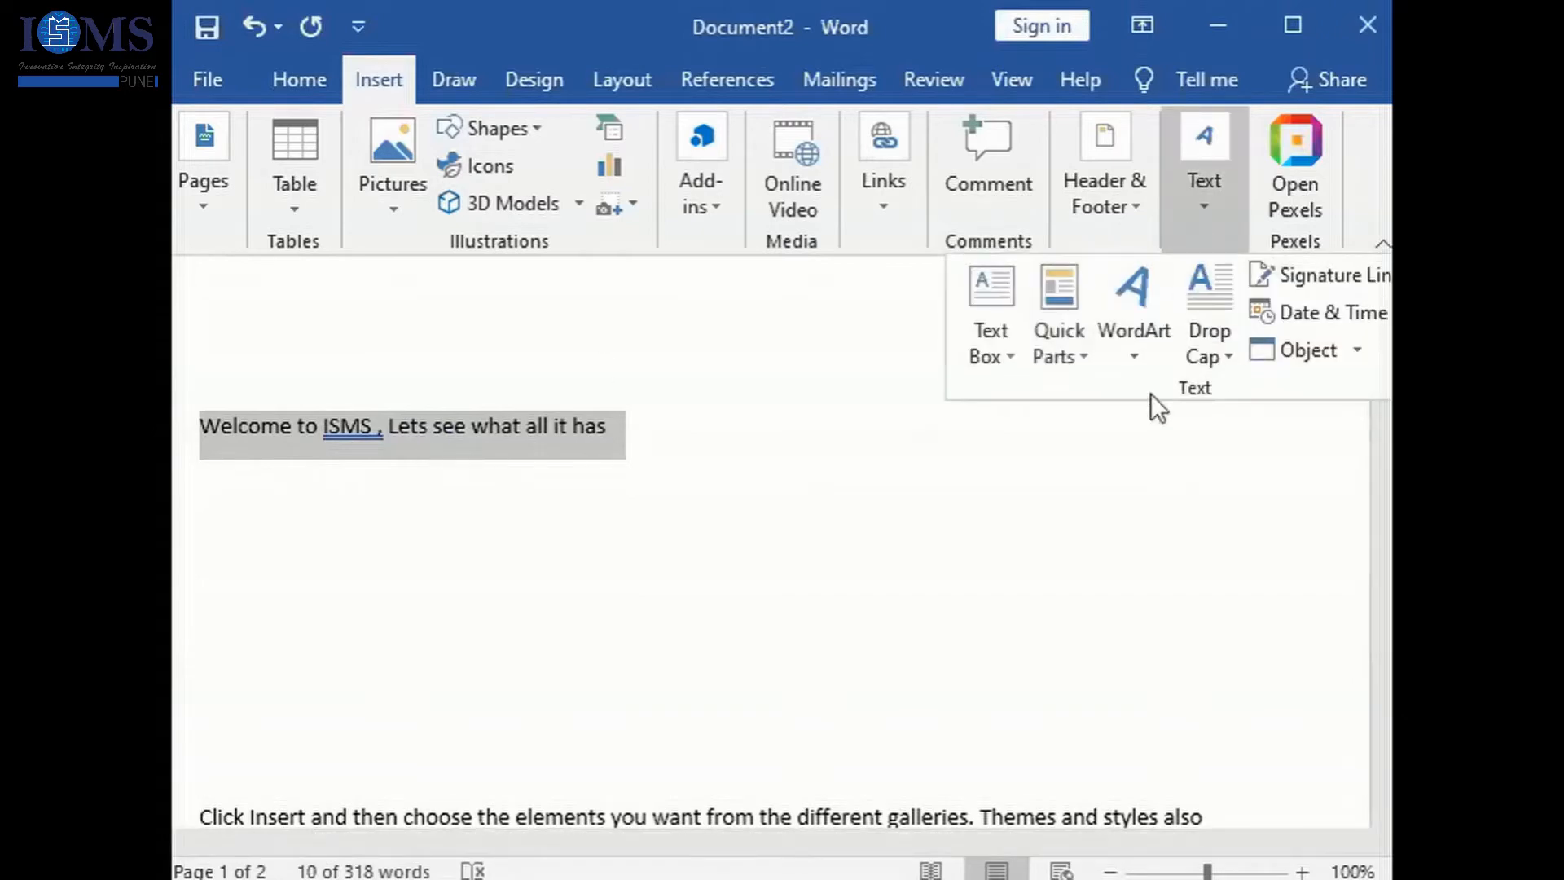
{"action": "left_click", "coordinate": [1069, 360]}
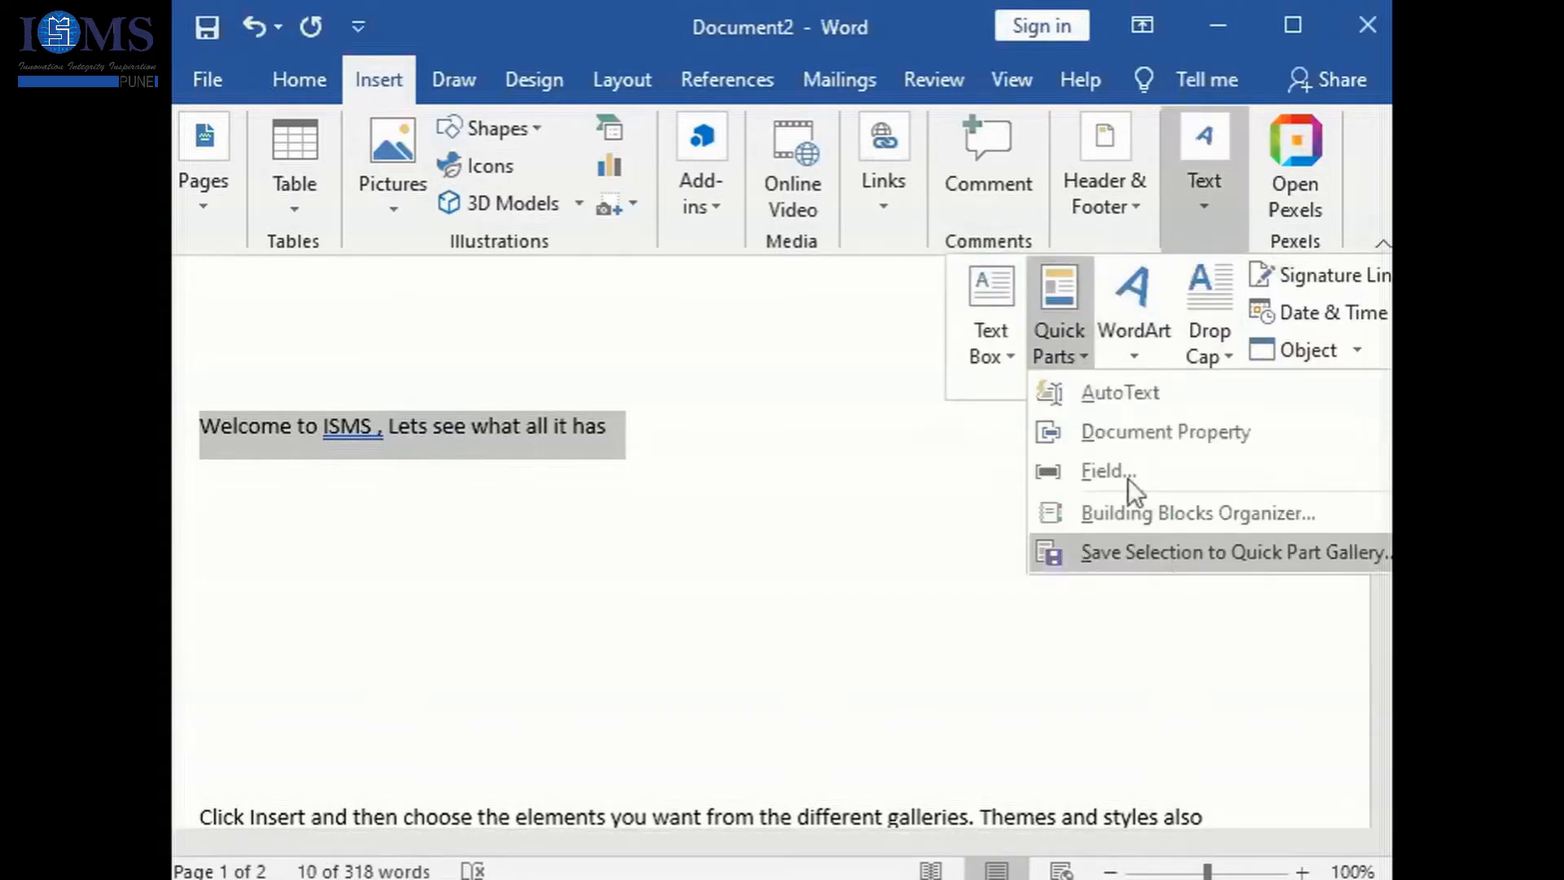
{"action": "left_click", "coordinate": [1169, 554]}
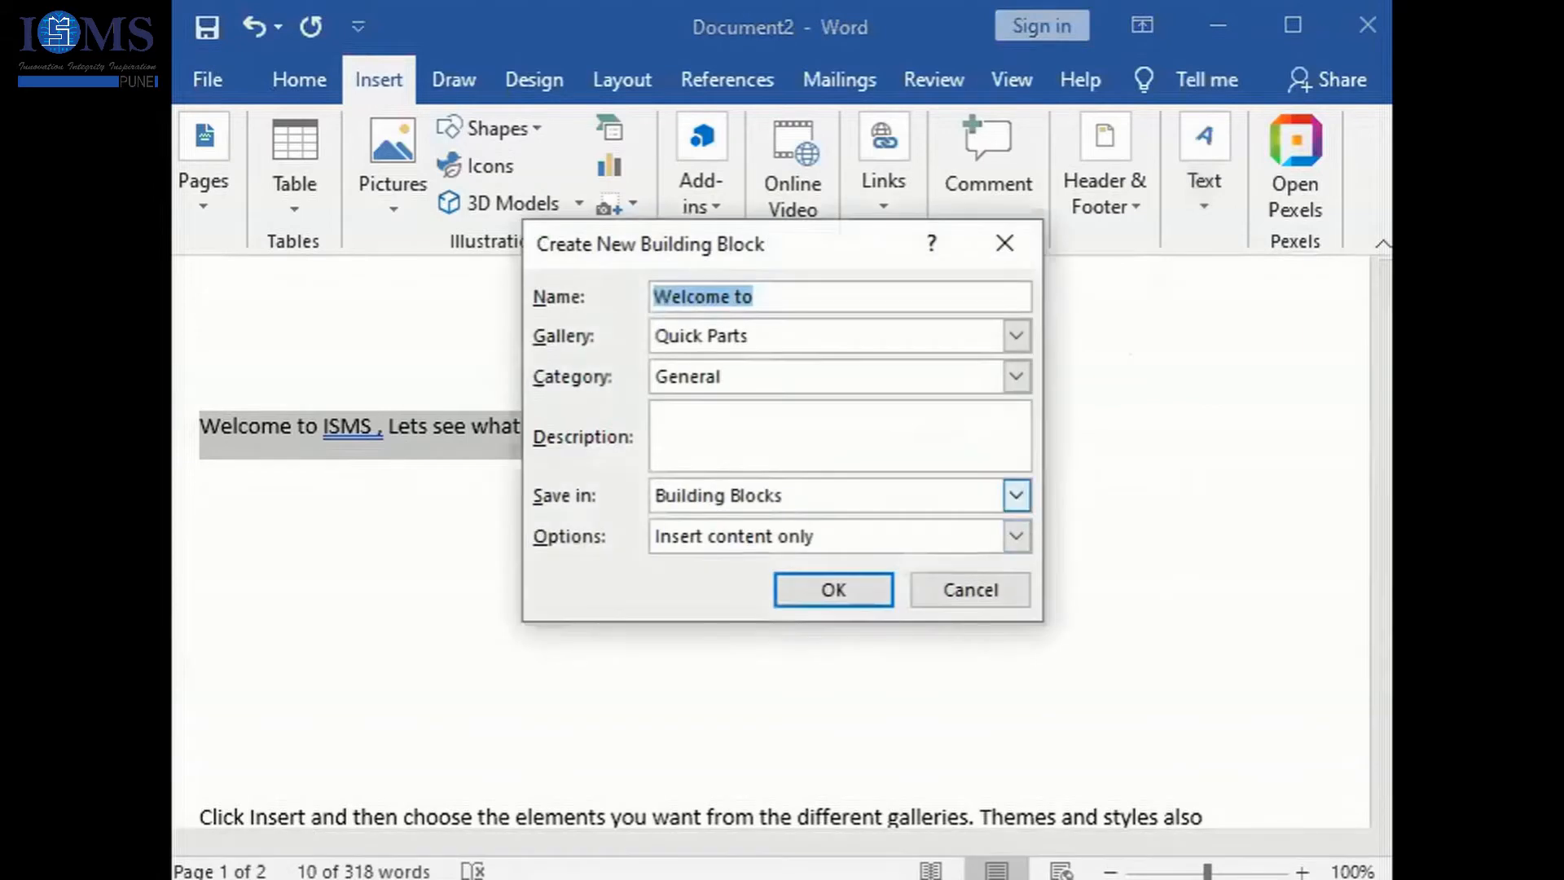
{"action": "key", "text": "End"}
{"action": "key", "text": "BackSpace"}
{"action": "key", "text": "BackSpace"}
{"action": "key", "text": "BackSpace"}
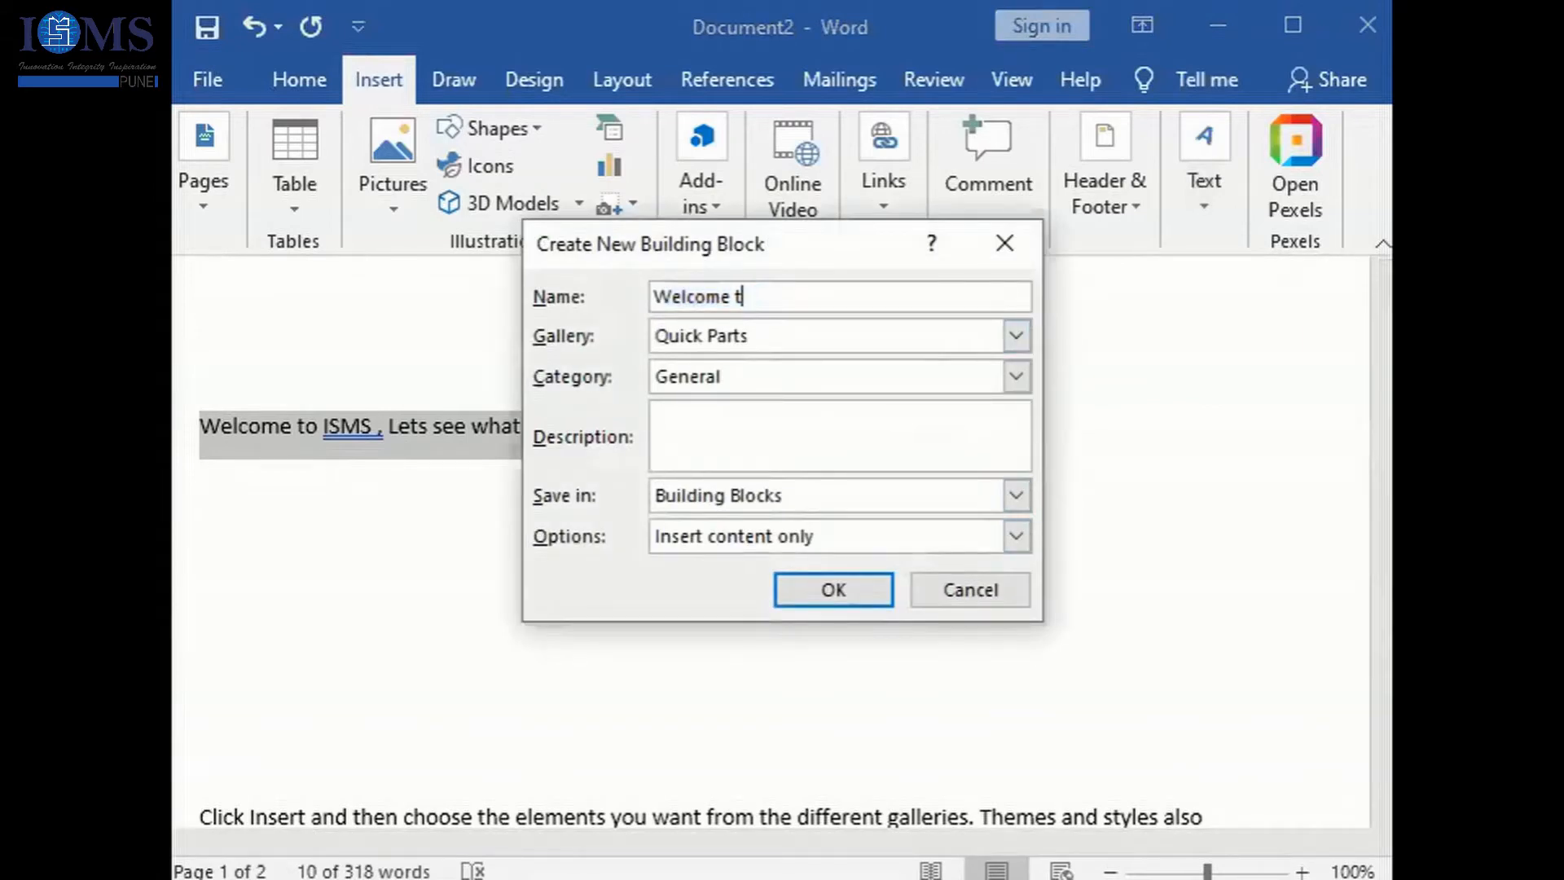
{"action": "key", "text": "BackSpace"}
{"action": "key", "text": "BackSpace"}
{"action": "key", "text": "BackSpace"}
{"action": "key", "text": "BackSpace"}
{"action": "key", "text": "BackSpace"}
{"action": "key", "text": "BackSpace"}
{"action": "key", "text": "BackSpace"}
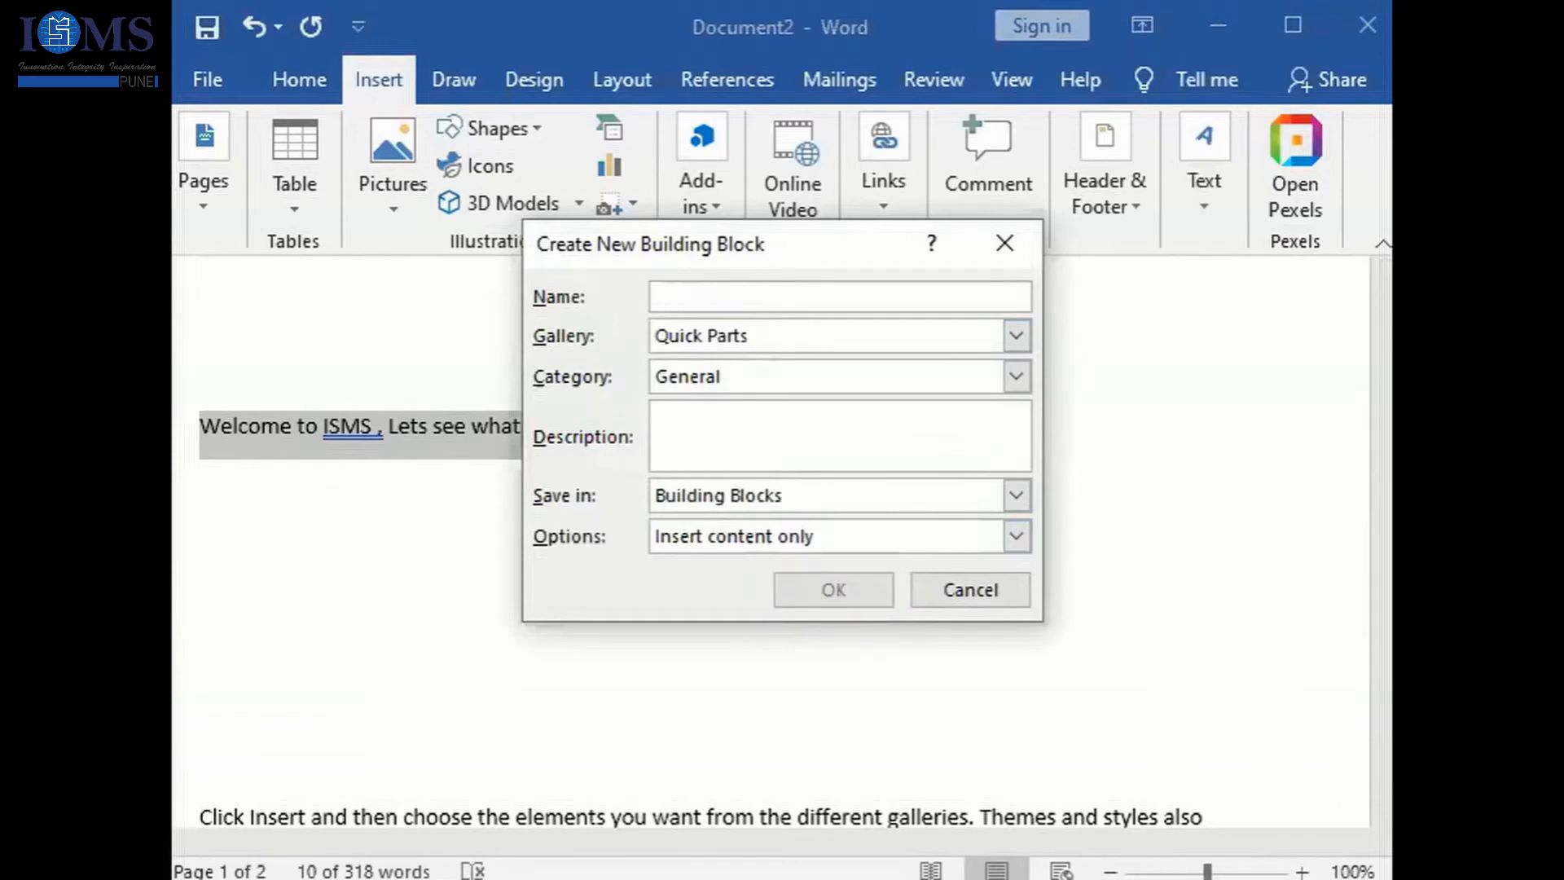
{"action": "type", "text": "A1"}
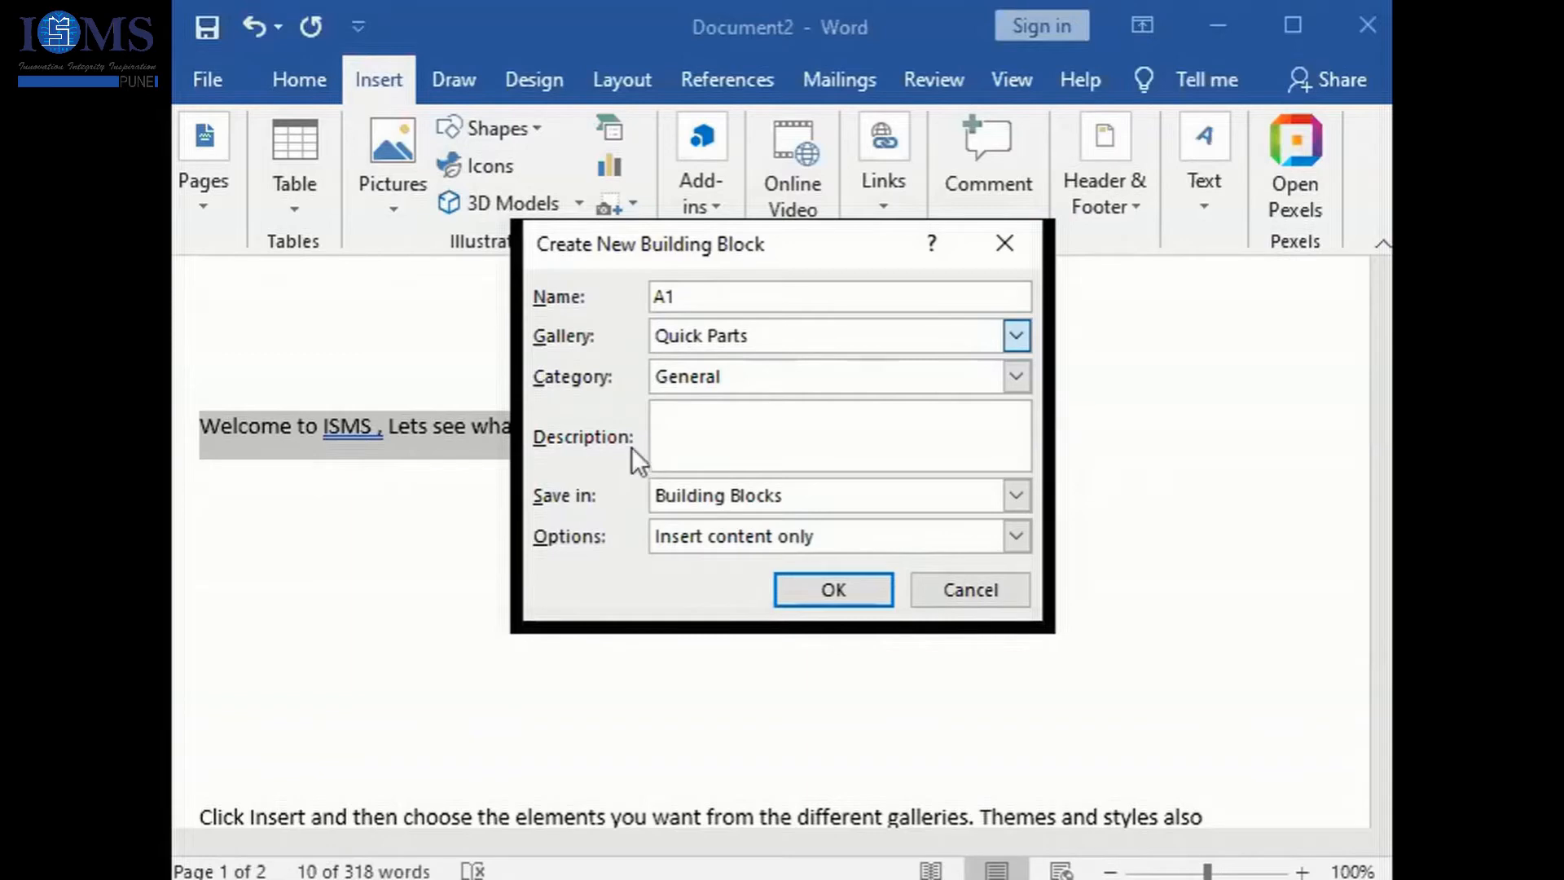
- Save the A1 building block to the Quick Parts gallery with category General, stored in Building Blocks, and the option Insert content only
{"action": "left_click", "coordinate": [589, 403]}
{"action": "left_click", "coordinate": [775, 374]}
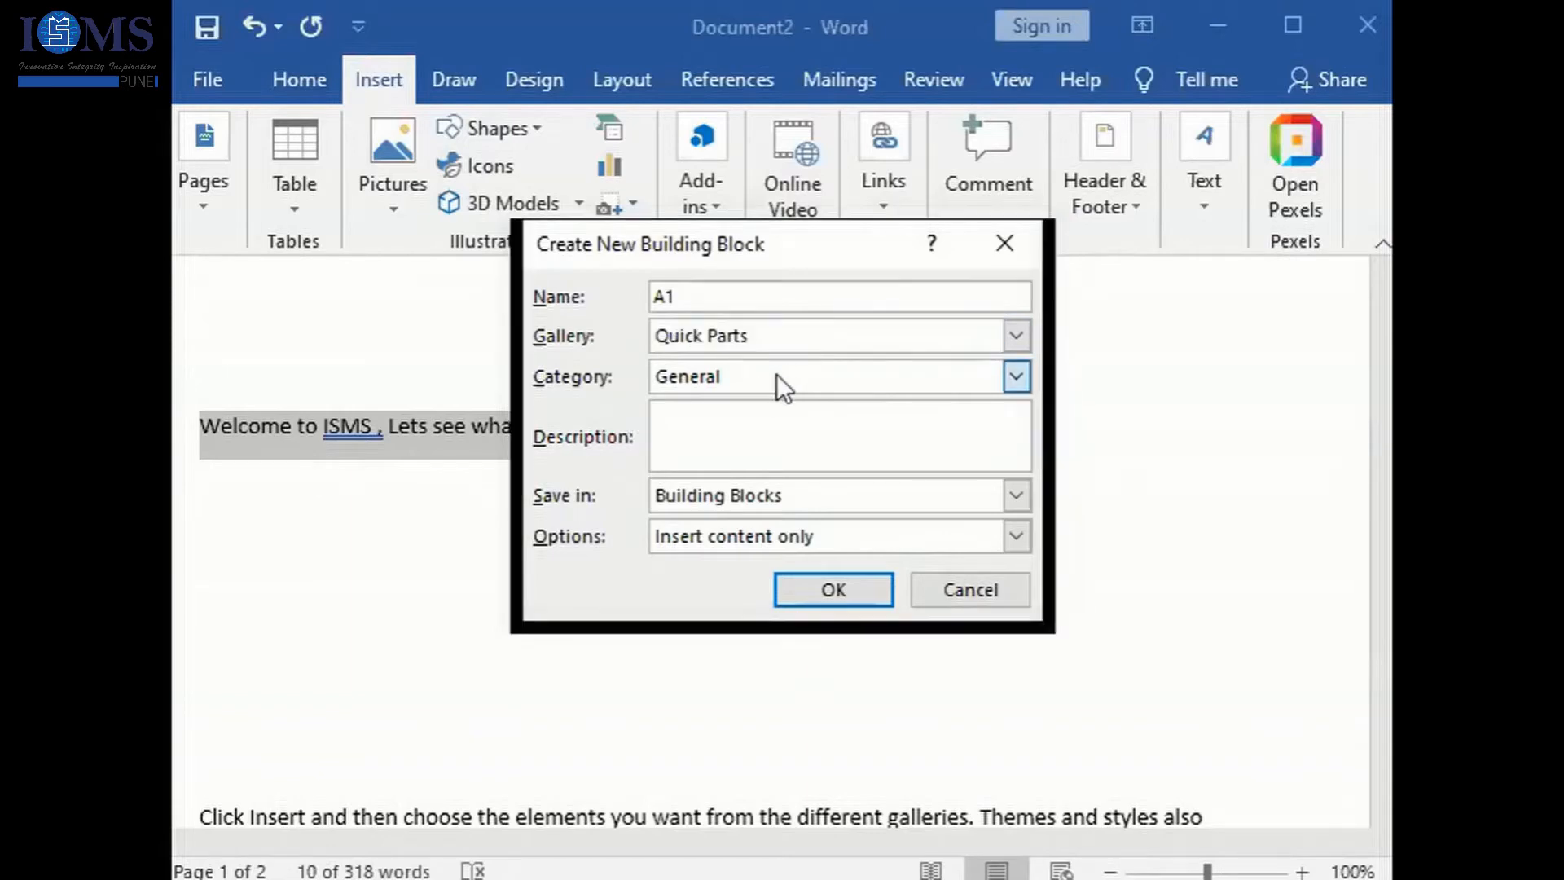
{"action": "left_click", "coordinate": [593, 436]}
{"action": "left_click", "coordinate": [698, 443]}
{"action": "left_click", "coordinate": [1116, 570]}
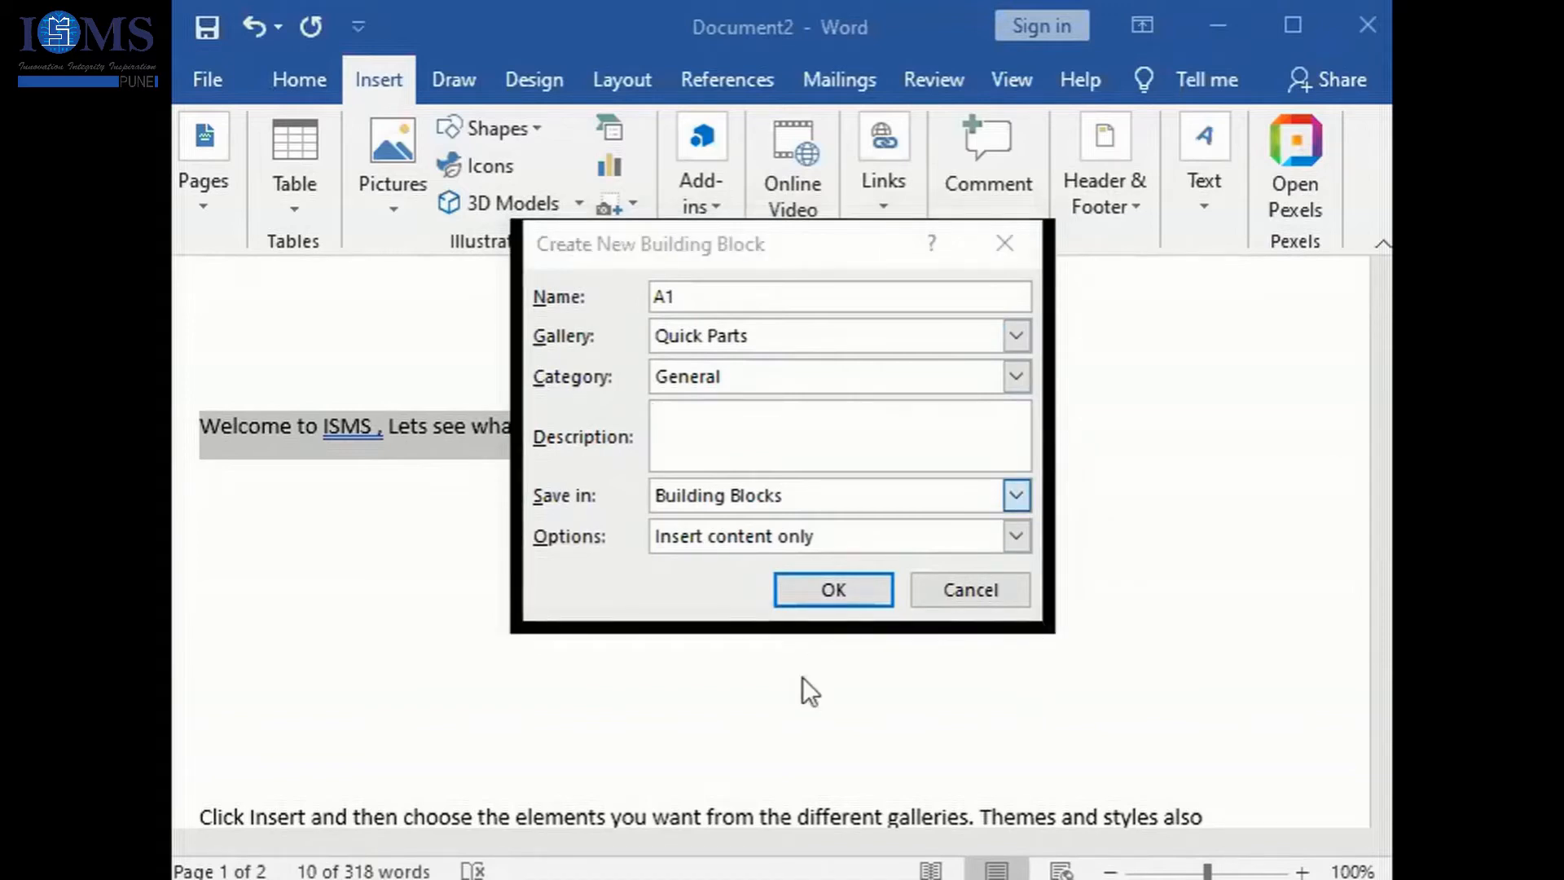
{"action": "left_click", "coordinate": [676, 544]}
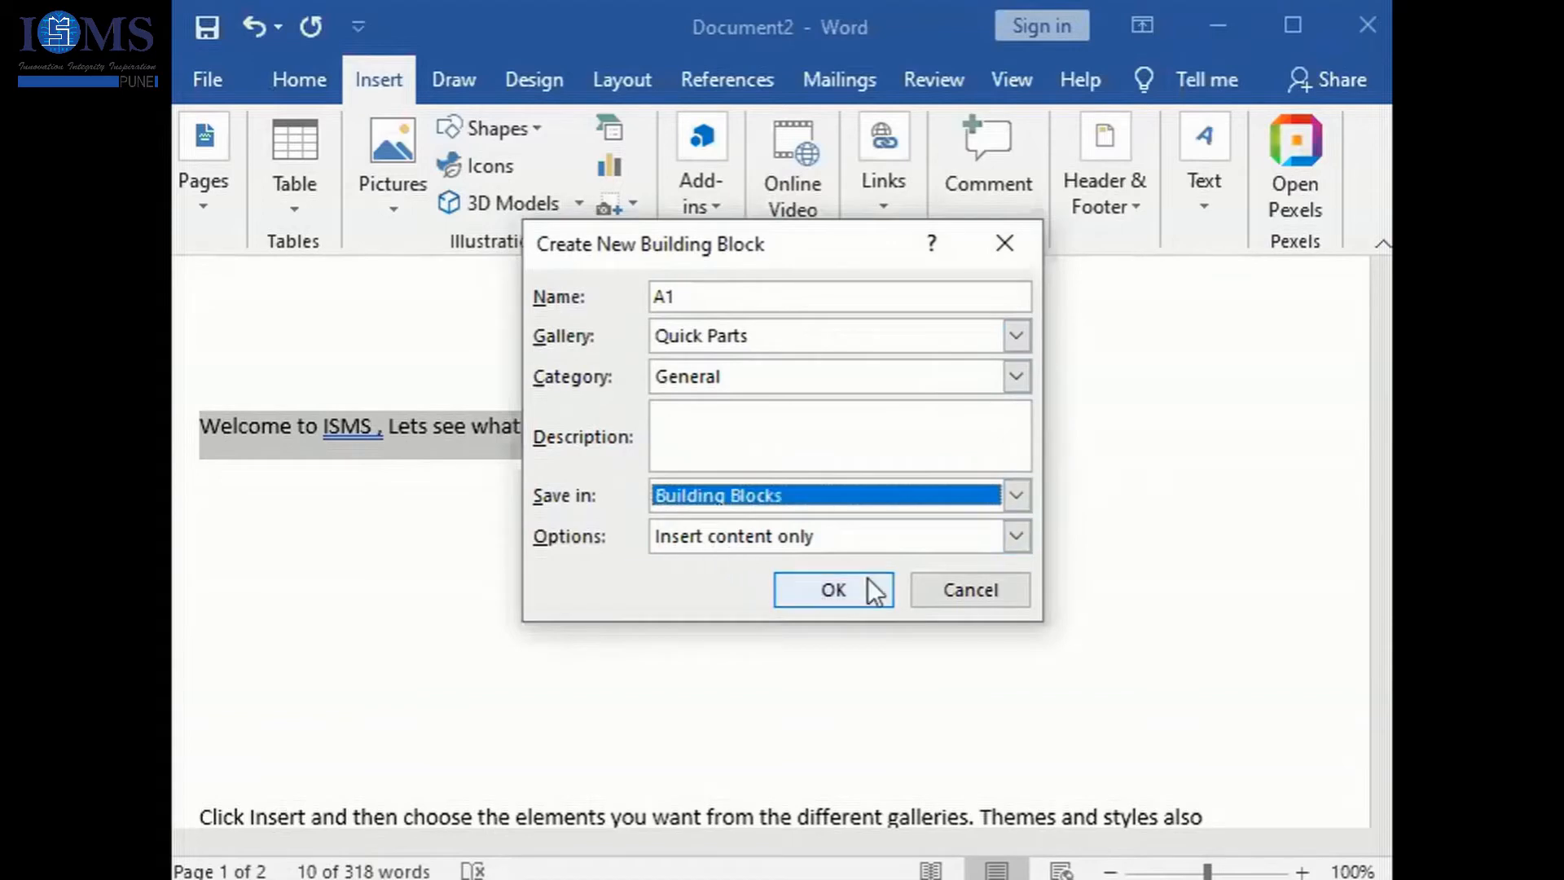
{"action": "left_click", "coordinate": [1006, 540]}
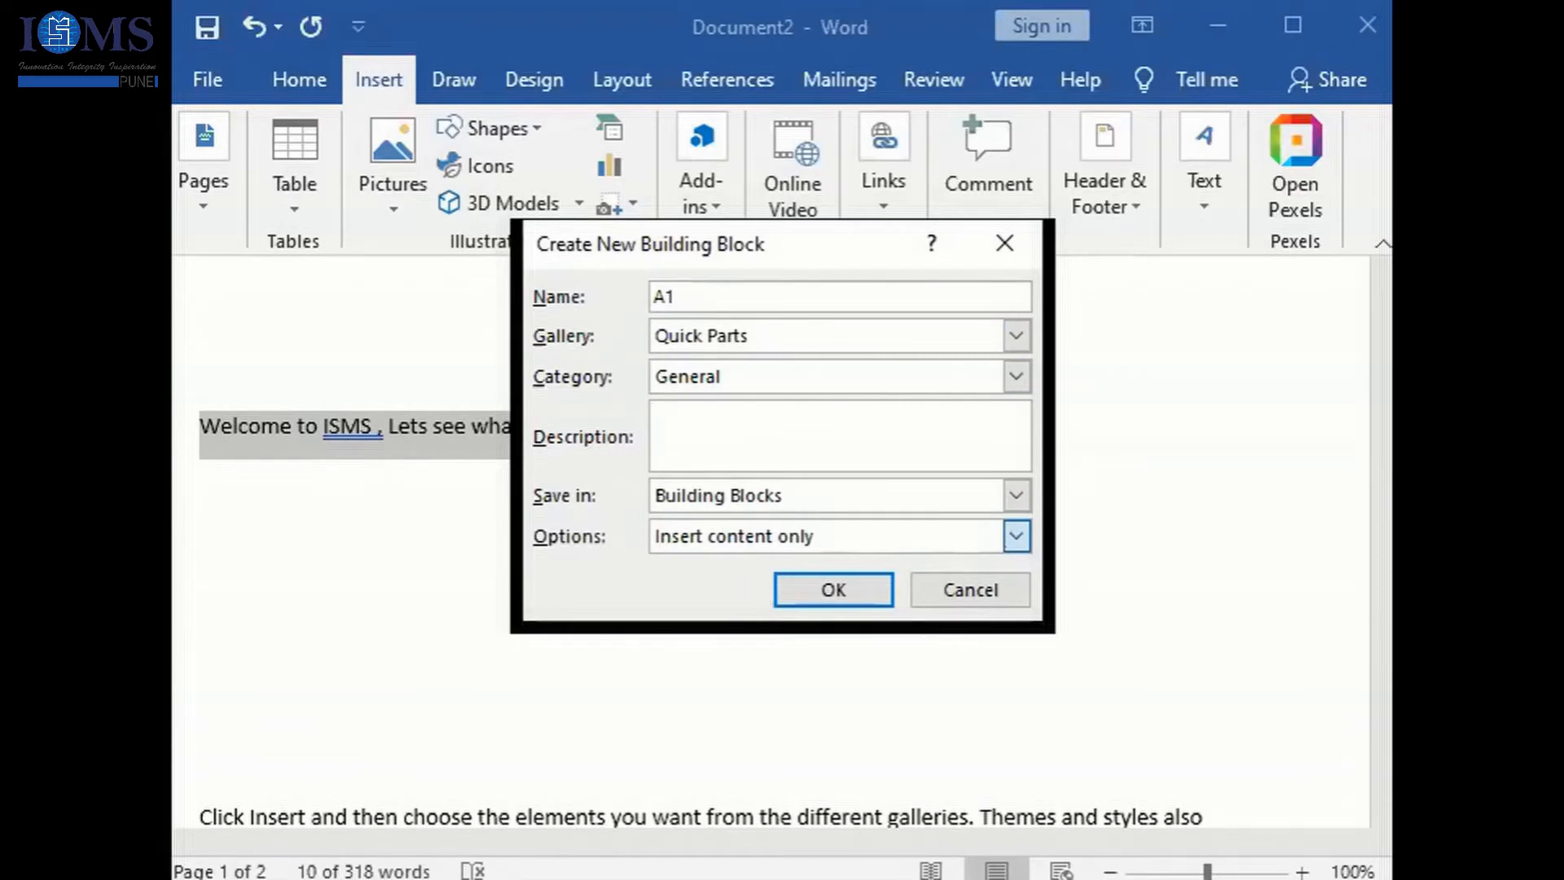
{"action": "left_click", "coordinate": [1016, 536]}
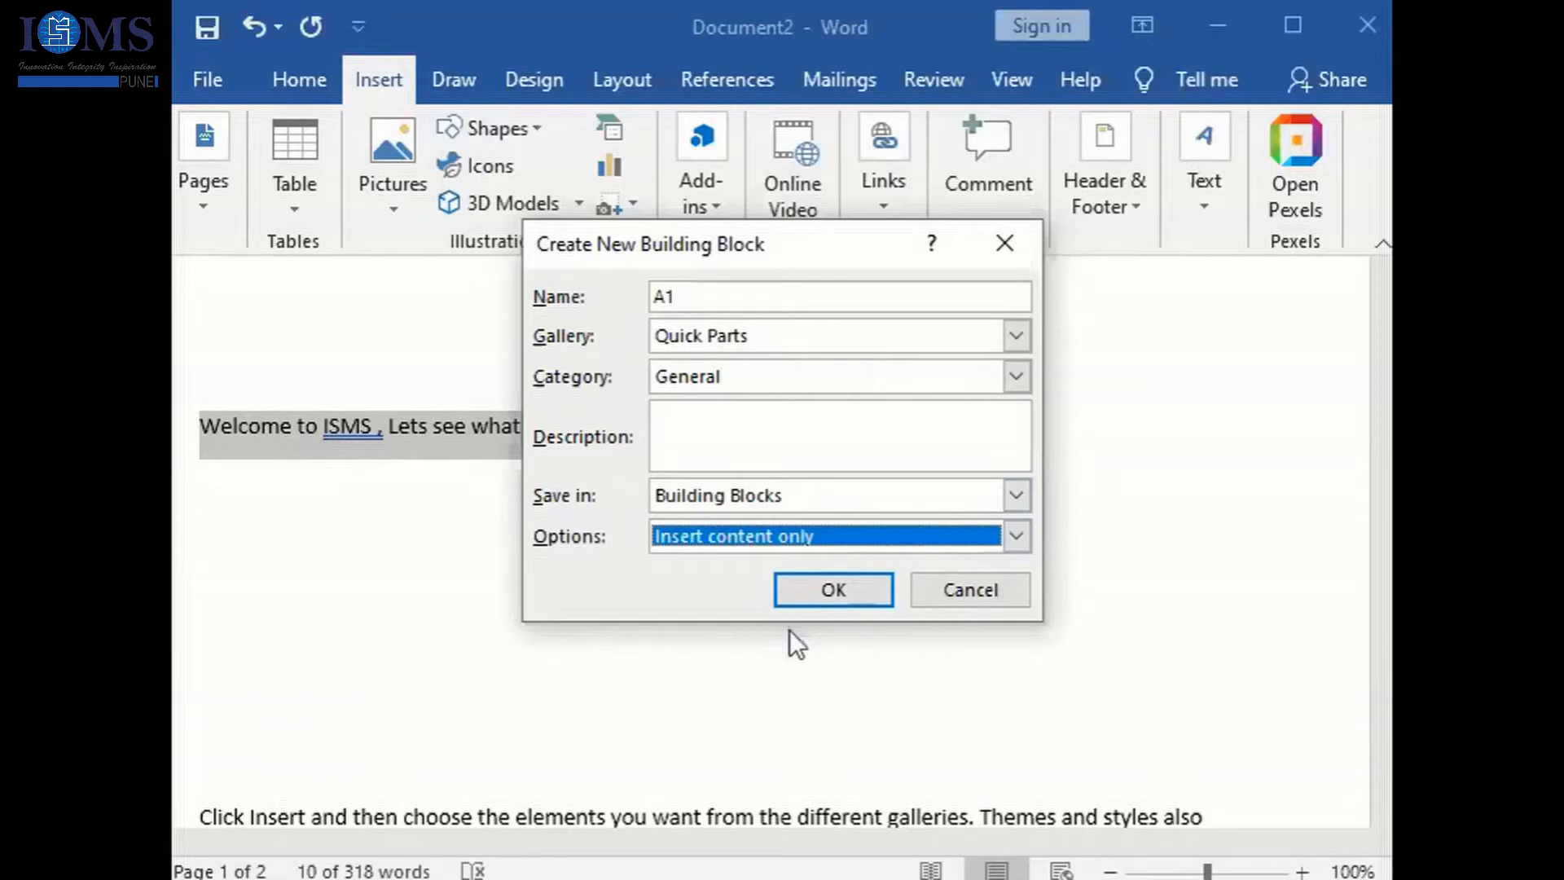
{"action": "left_click", "coordinate": [833, 590]}
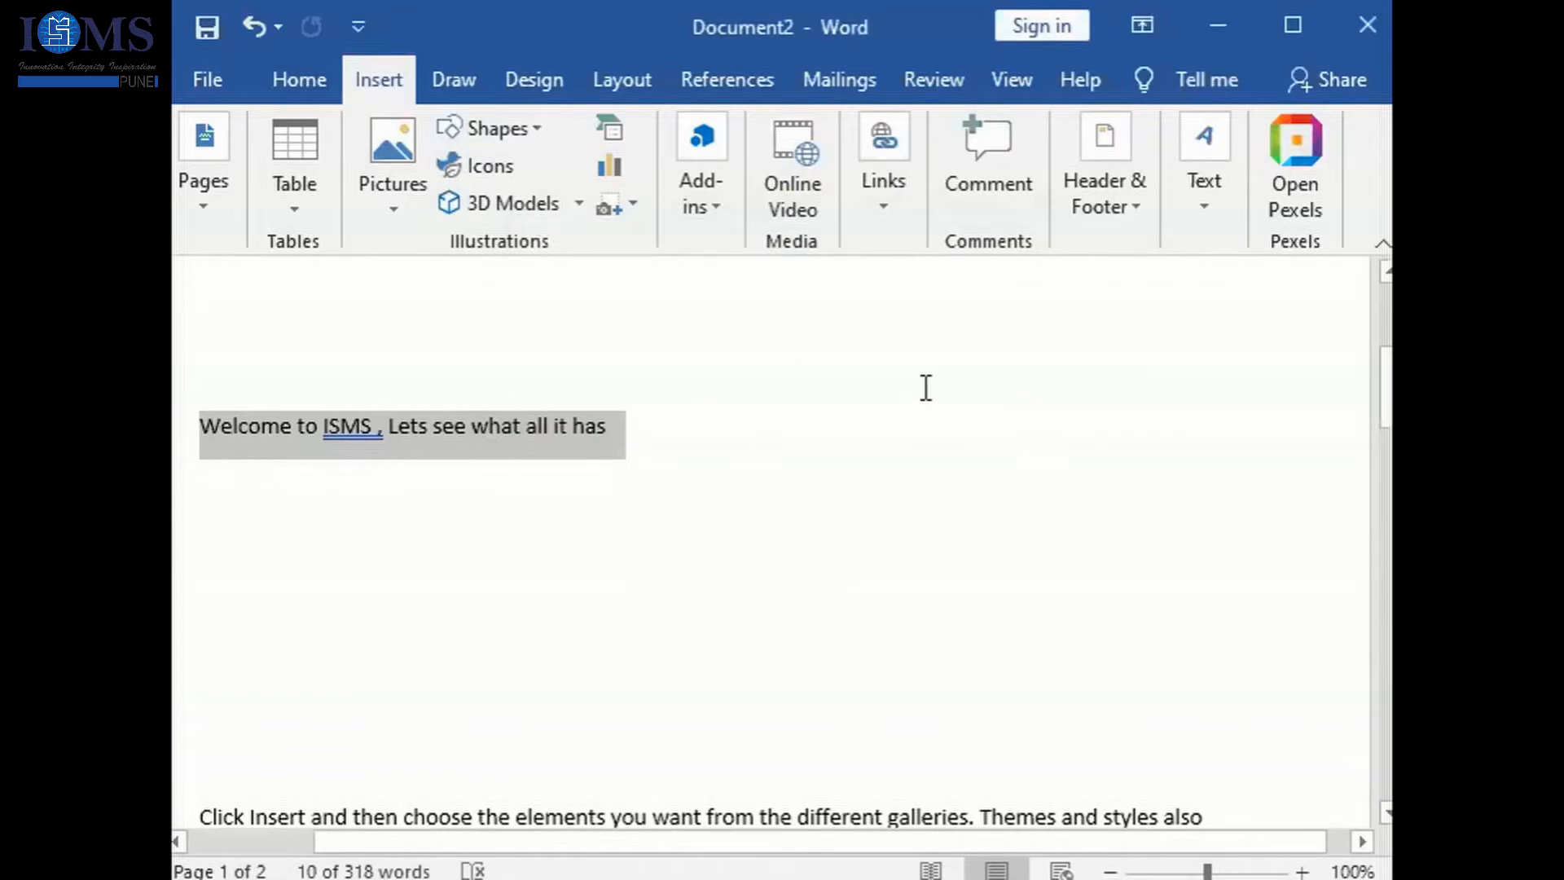
- Deselect the welcome sentence and add blank lines below it
{"action": "left_click", "coordinate": [1211, 221]}
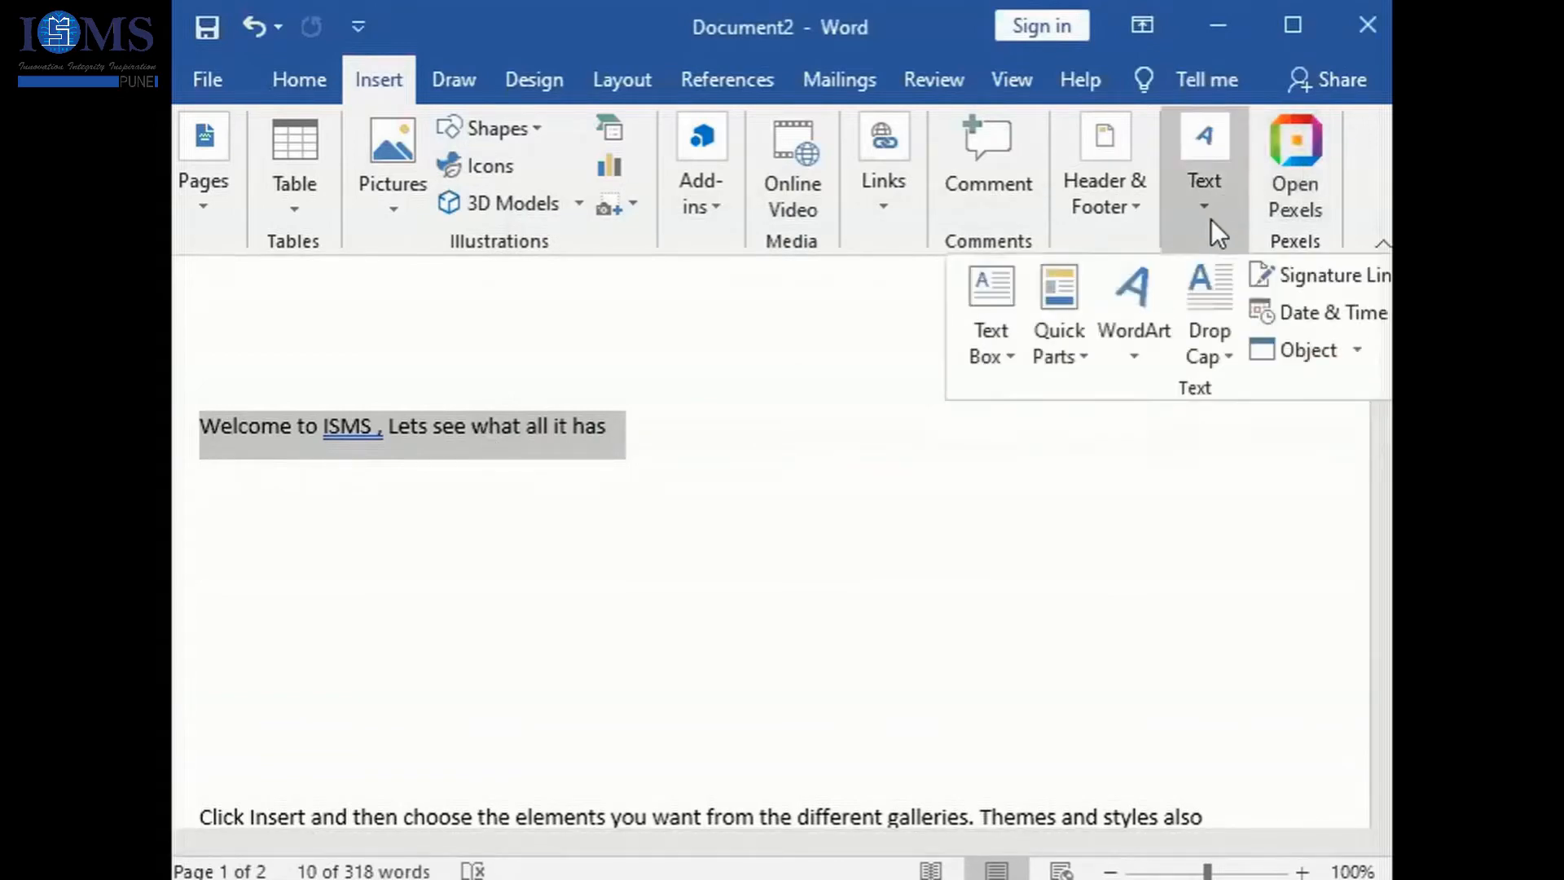
{"action": "left_click", "coordinate": [692, 444]}
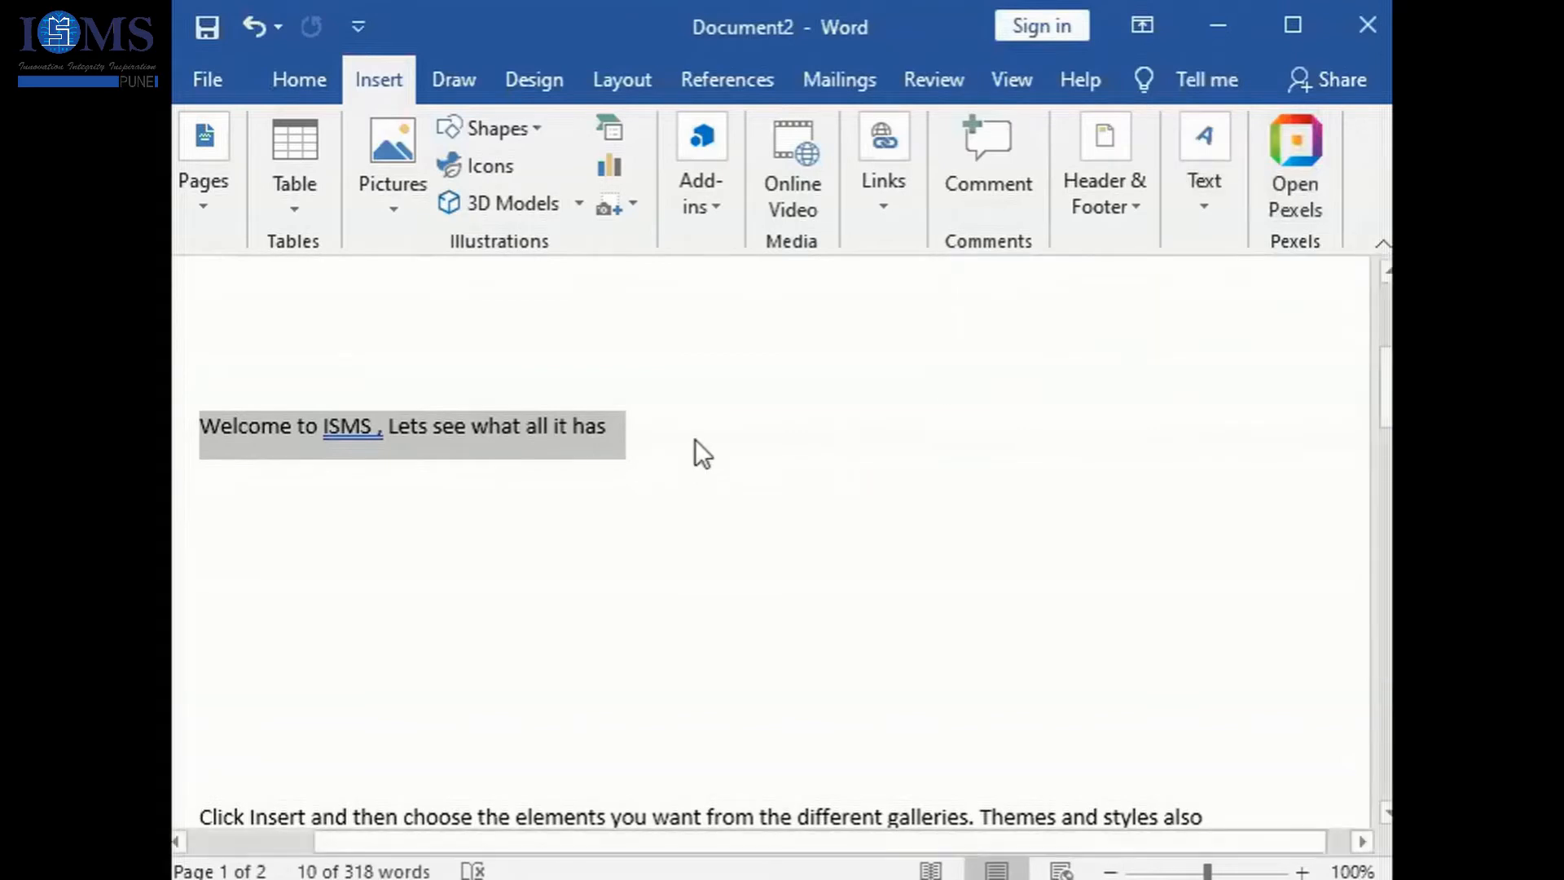
{"action": "left_click", "coordinate": [694, 440]}
{"action": "key", "text": "Return"}
{"action": "key", "text": "Return"}
{"action": "key", "text": "Return"}
{"action": "key", "text": "Return"}
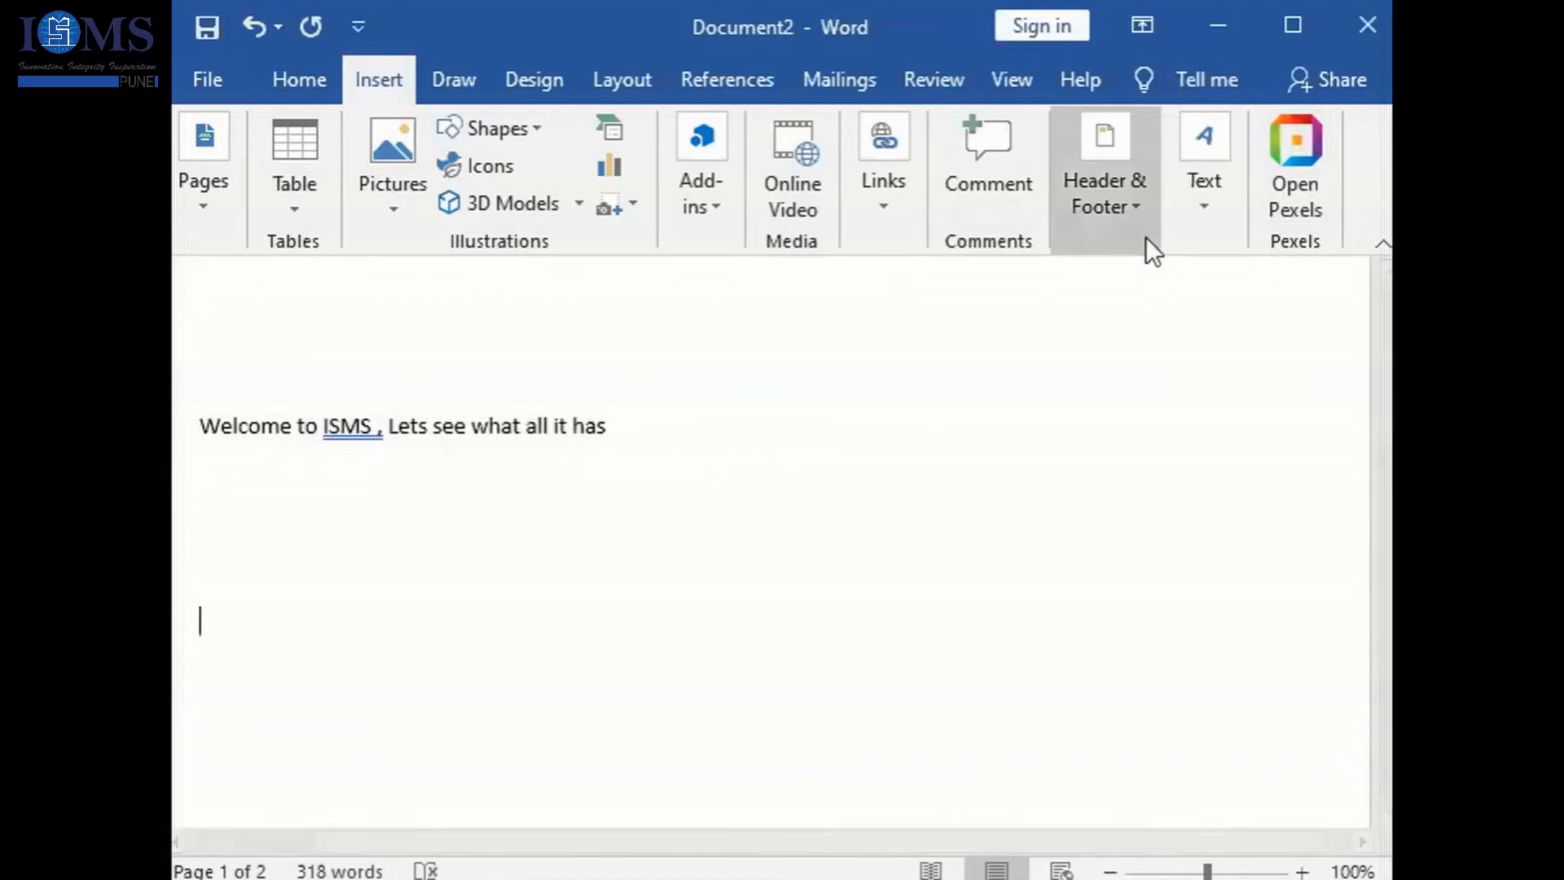
- Insert the A1 Quick Part on the empty line below the welcome sentence
{"action": "left_click", "coordinate": [1203, 210]}
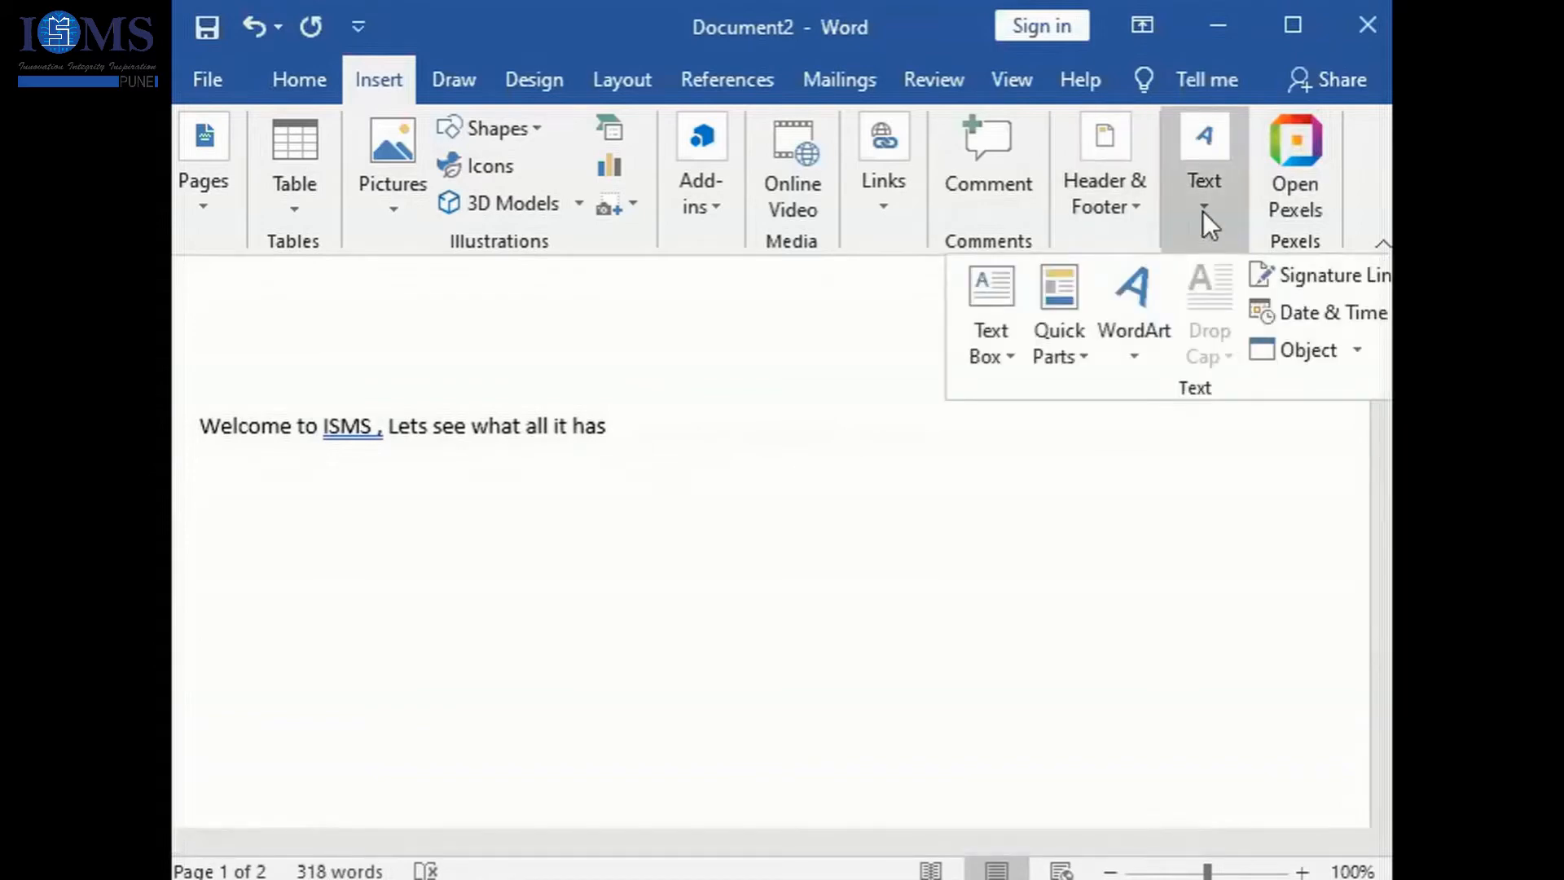
{"action": "left_click", "coordinate": [1131, 358]}
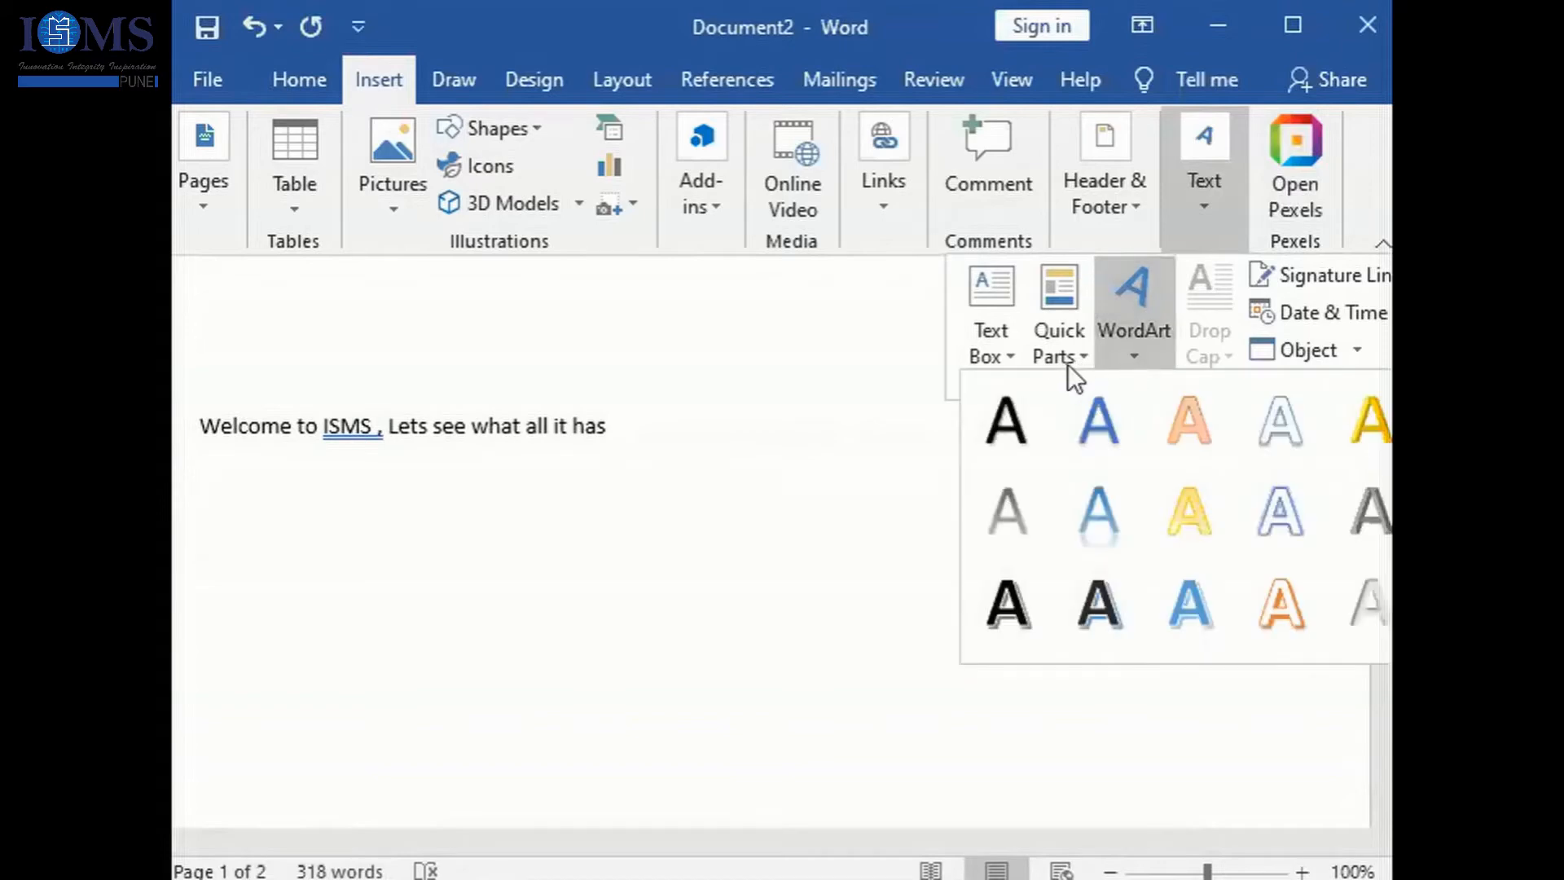
{"action": "left_click", "coordinate": [1068, 364]}
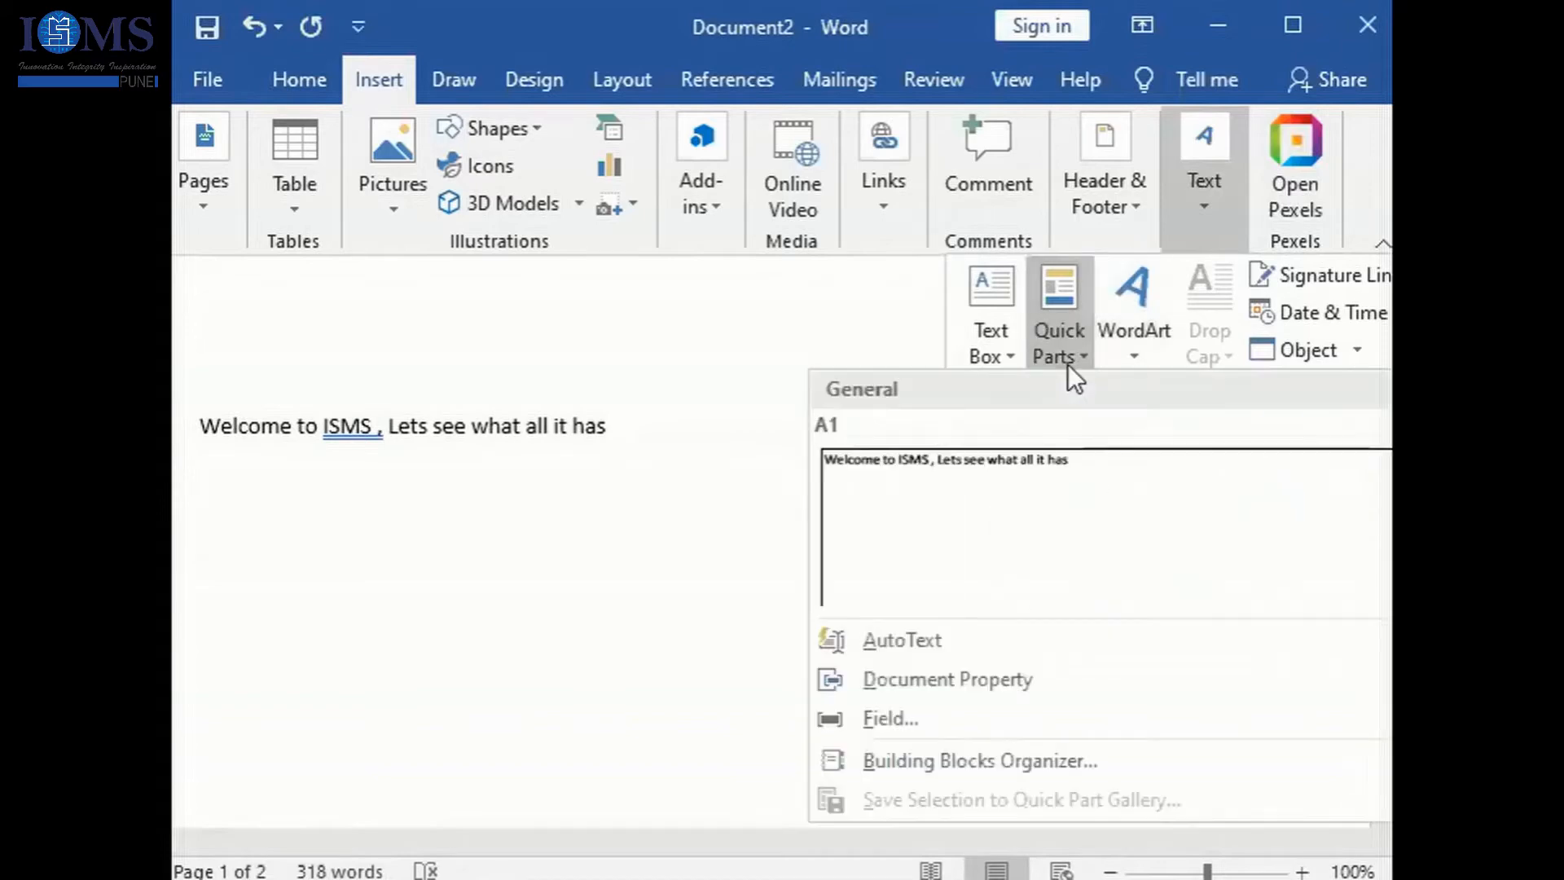
{"action": "left_click", "coordinate": [1095, 472]}
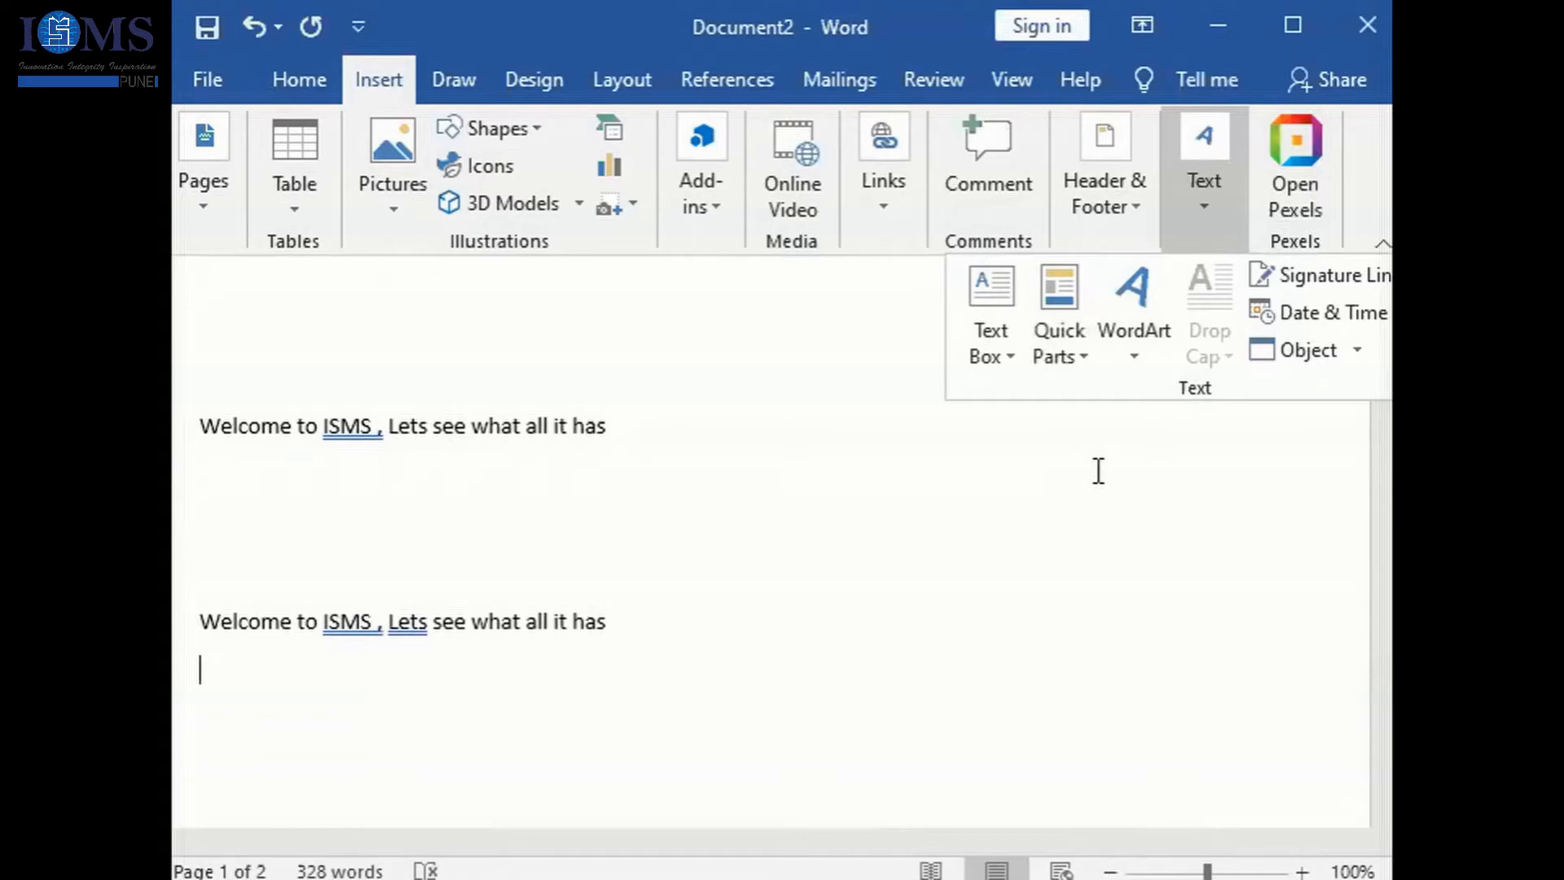
- Try to expand the A1 building block by writing its name below the second welcome sentence, and remove the text
{"action": "left_click", "coordinate": [887, 625]}
{"action": "left_click", "coordinate": [725, 615]}
{"action": "key", "text": "Return"}
{"action": "key", "text": "Return"}
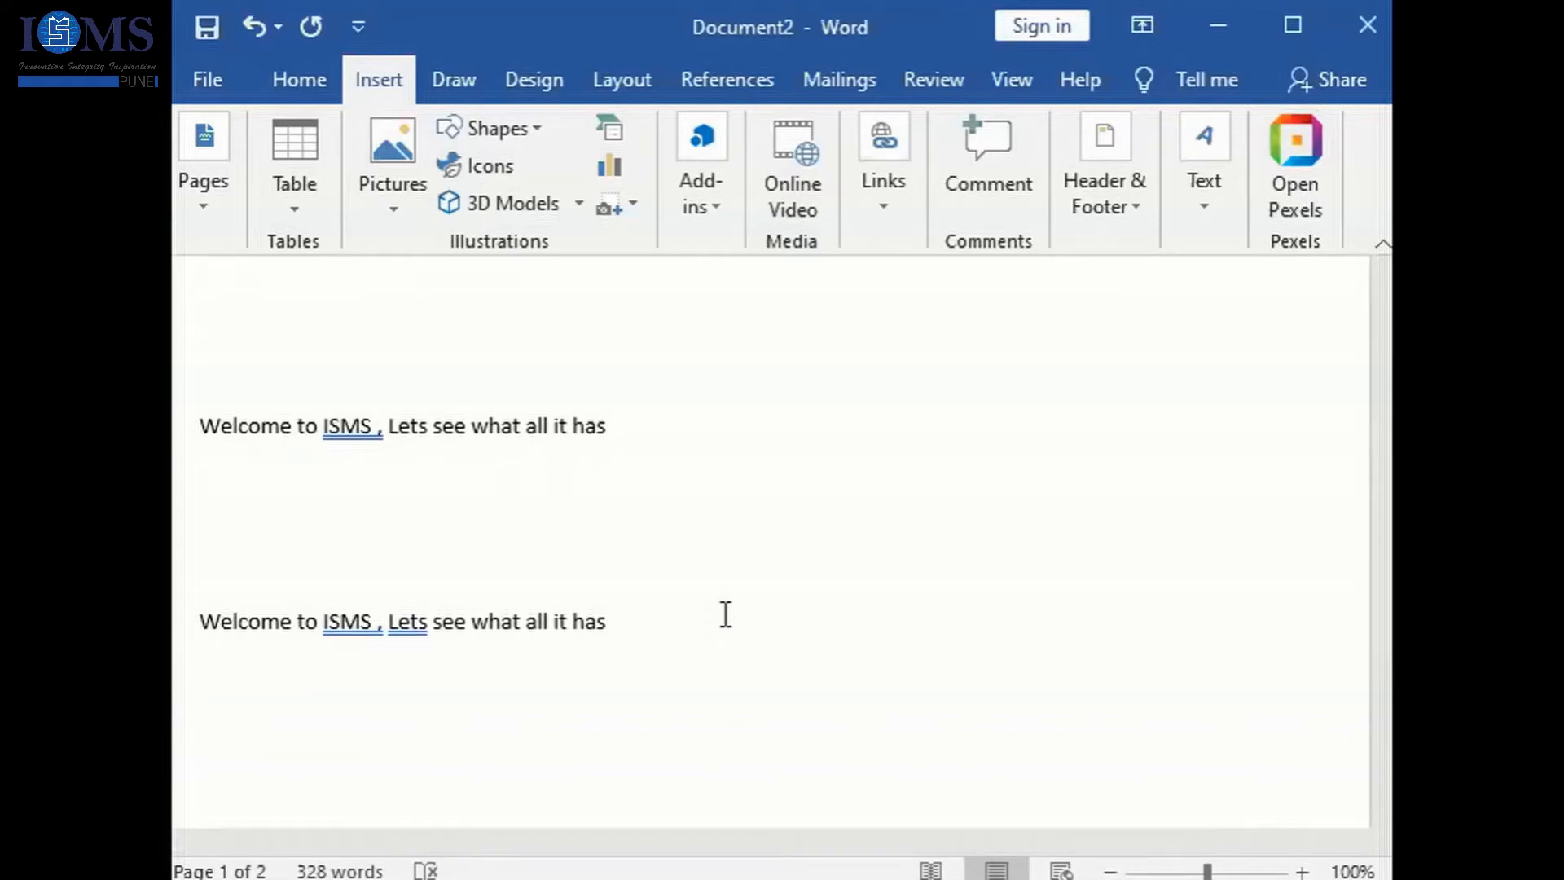
{"action": "type", "text": "A1"}
{"action": "key", "text": "Return"}
{"action": "key", "text": "BackSpace"}
{"action": "key", "text": "BackSpace"}
{"action": "key", "text": "BackSpace"}
{"action": "key", "text": "ctrl+a"}
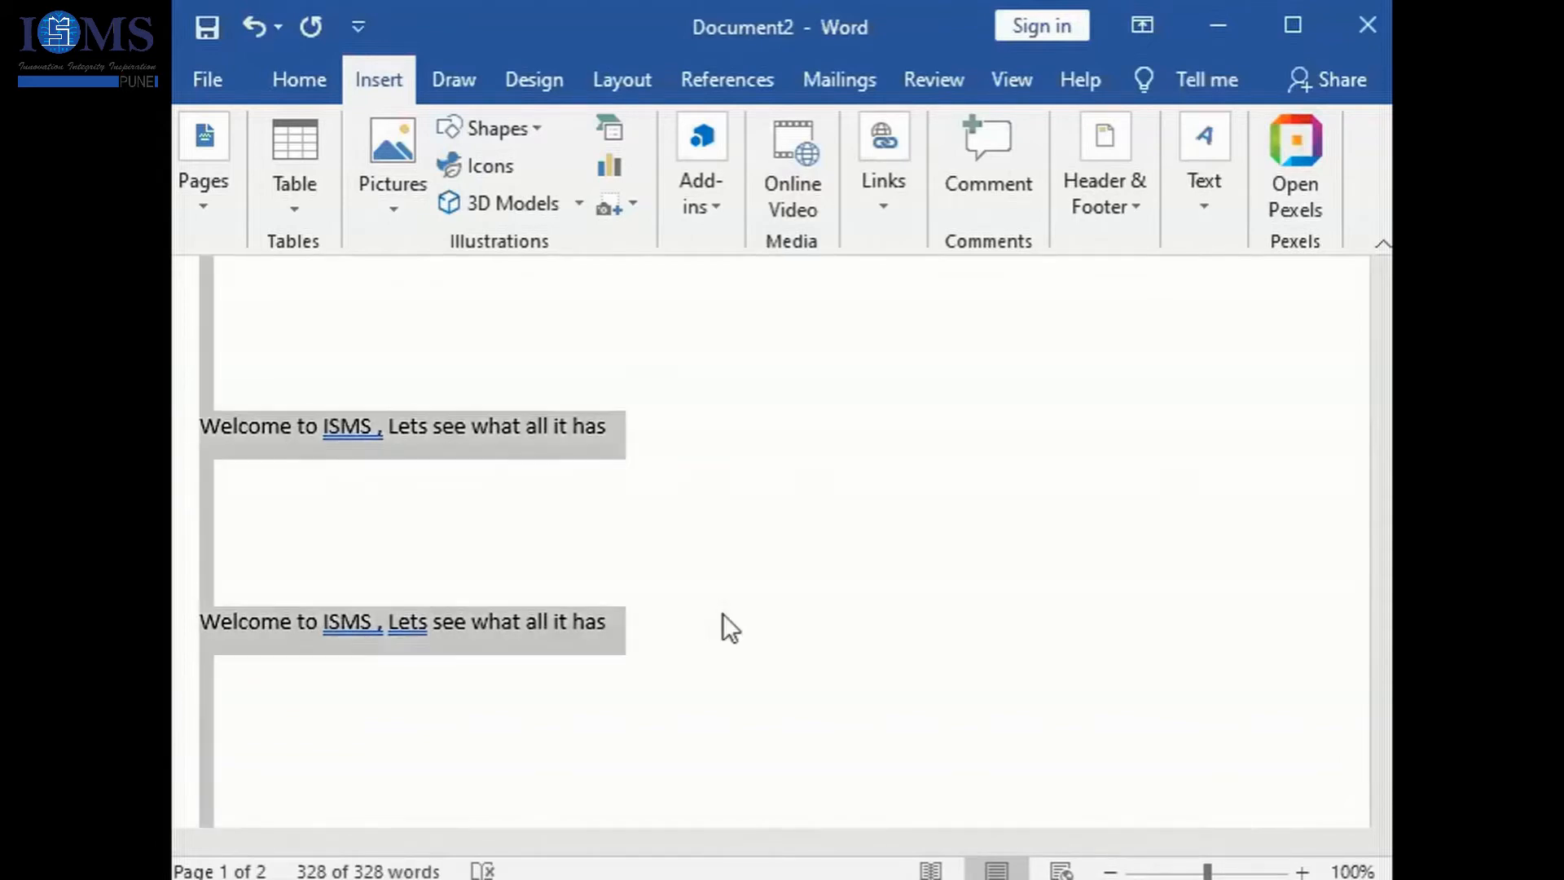
{"action": "left_click", "coordinate": [701, 580]}
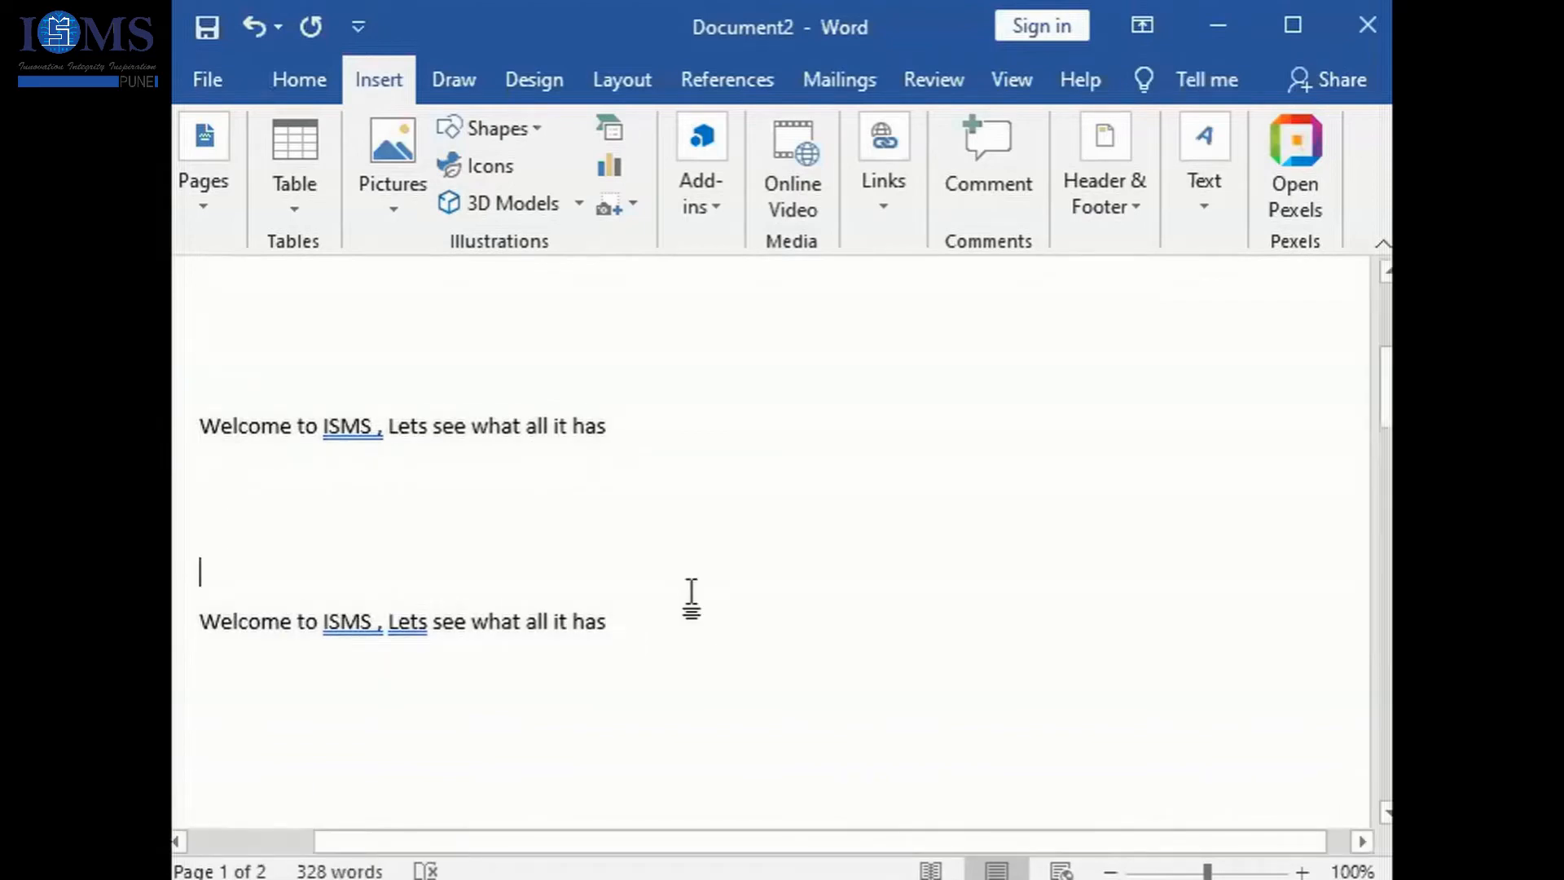
- Try the name A1 once more on a new line under the second welcome sentence, and clear the entry
{"action": "left_click", "coordinate": [677, 643]}
{"action": "key", "text": "Return"}
{"action": "key", "text": "Return"}
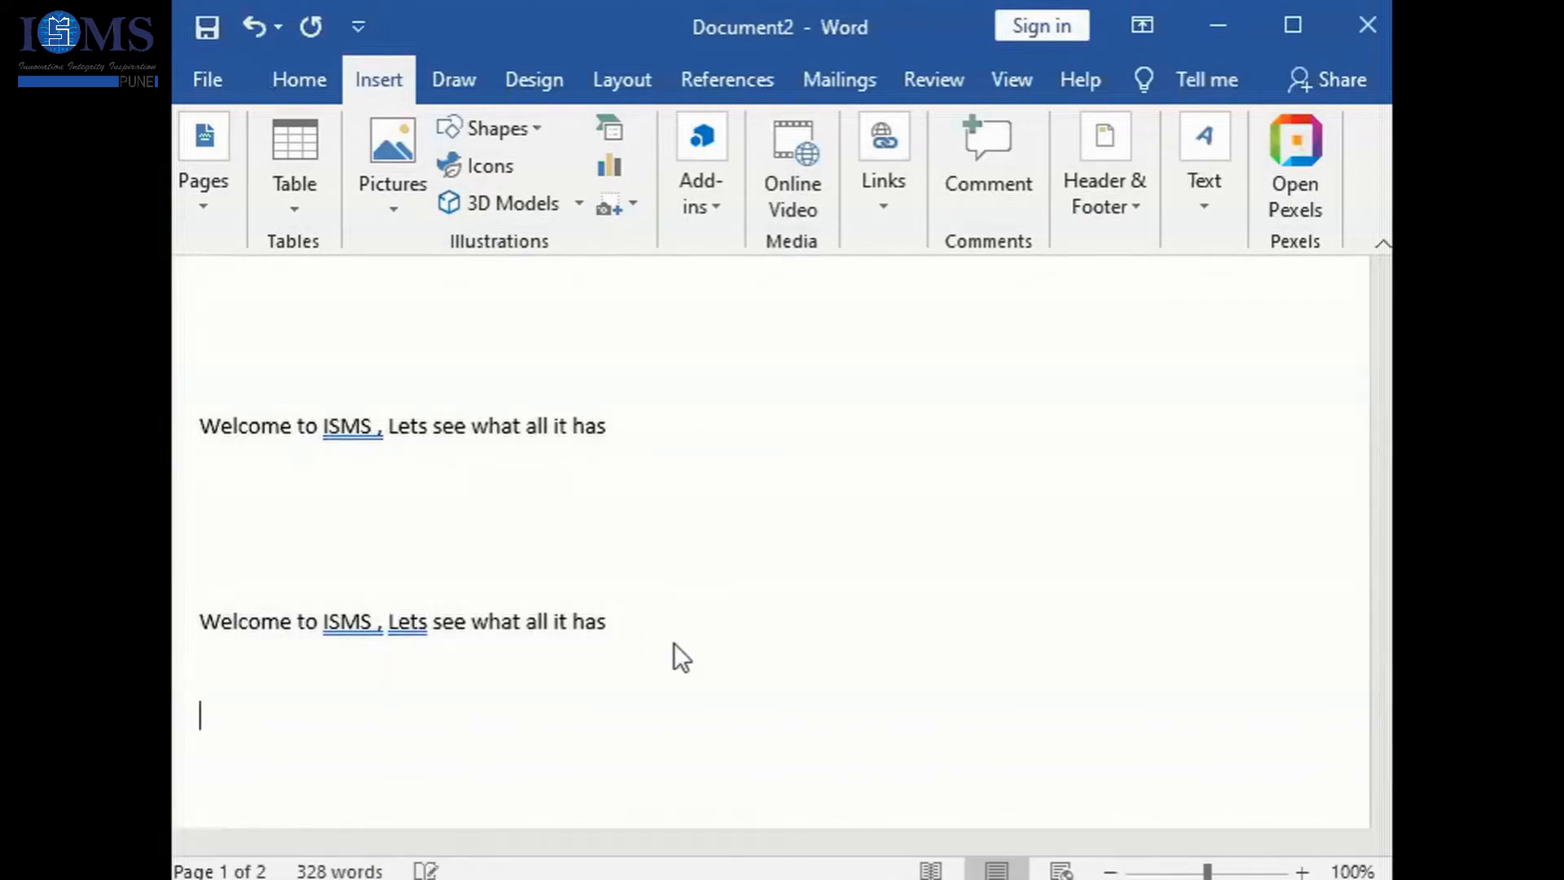
{"action": "type", "text": "A!"}
{"action": "key", "text": "BackSpace"}
{"action": "type", "text": "1"}
{"action": "key", "text": "Return"}
{"action": "key", "text": "BackSpace"}
{"action": "key", "text": "BackSpace"}
{"action": "key", "text": "BackSpace"}
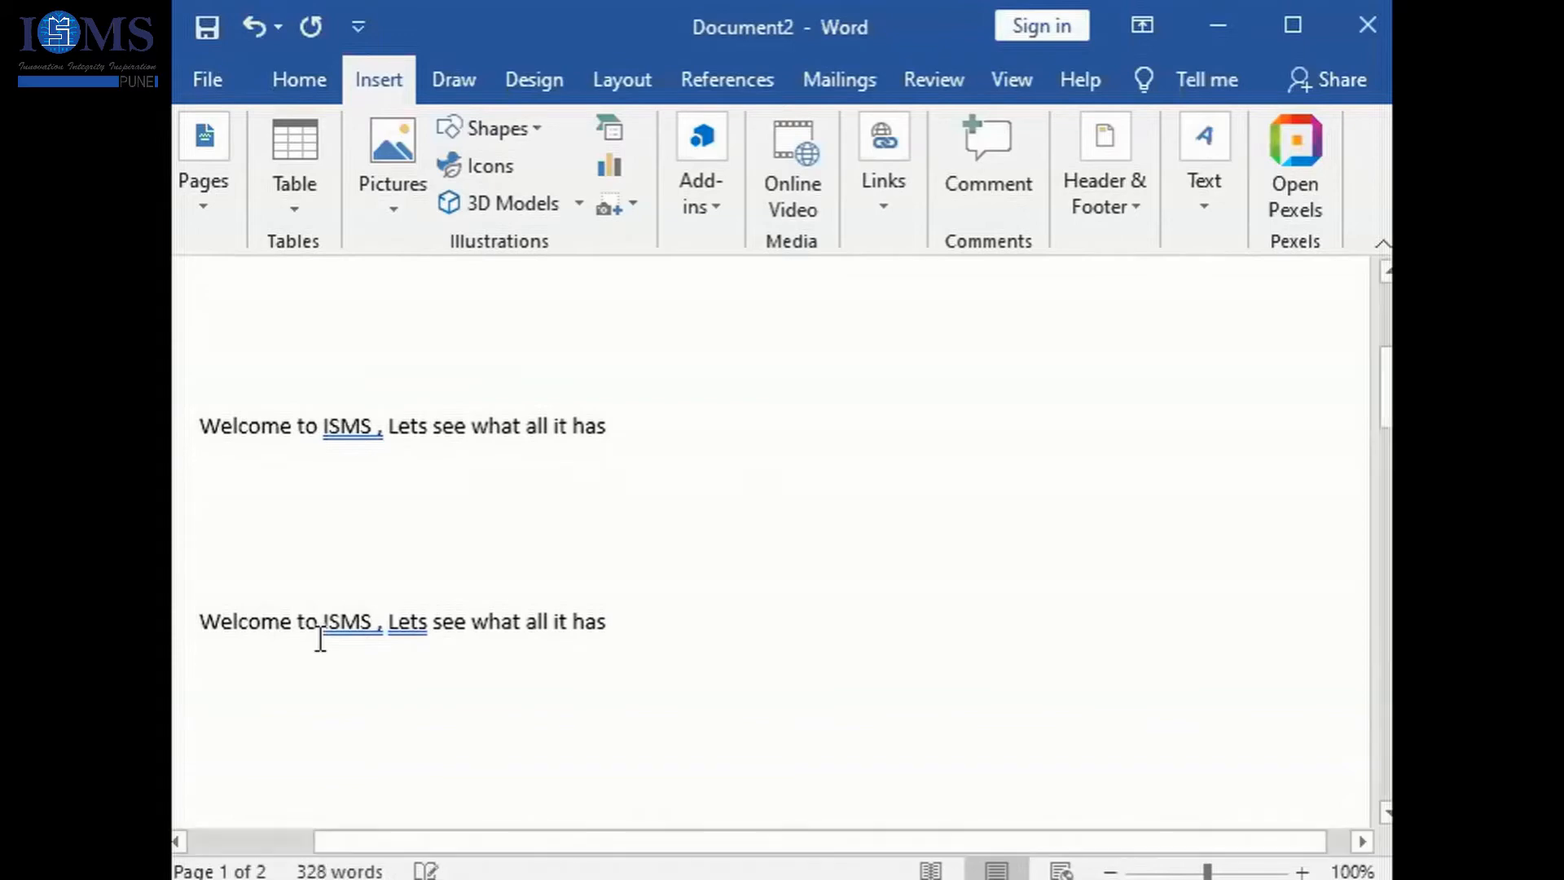
- Review the Quick Parts gallery with the A1 entry and the AutoText entries, without inserting anything
{"action": "left_click", "coordinate": [1225, 203]}
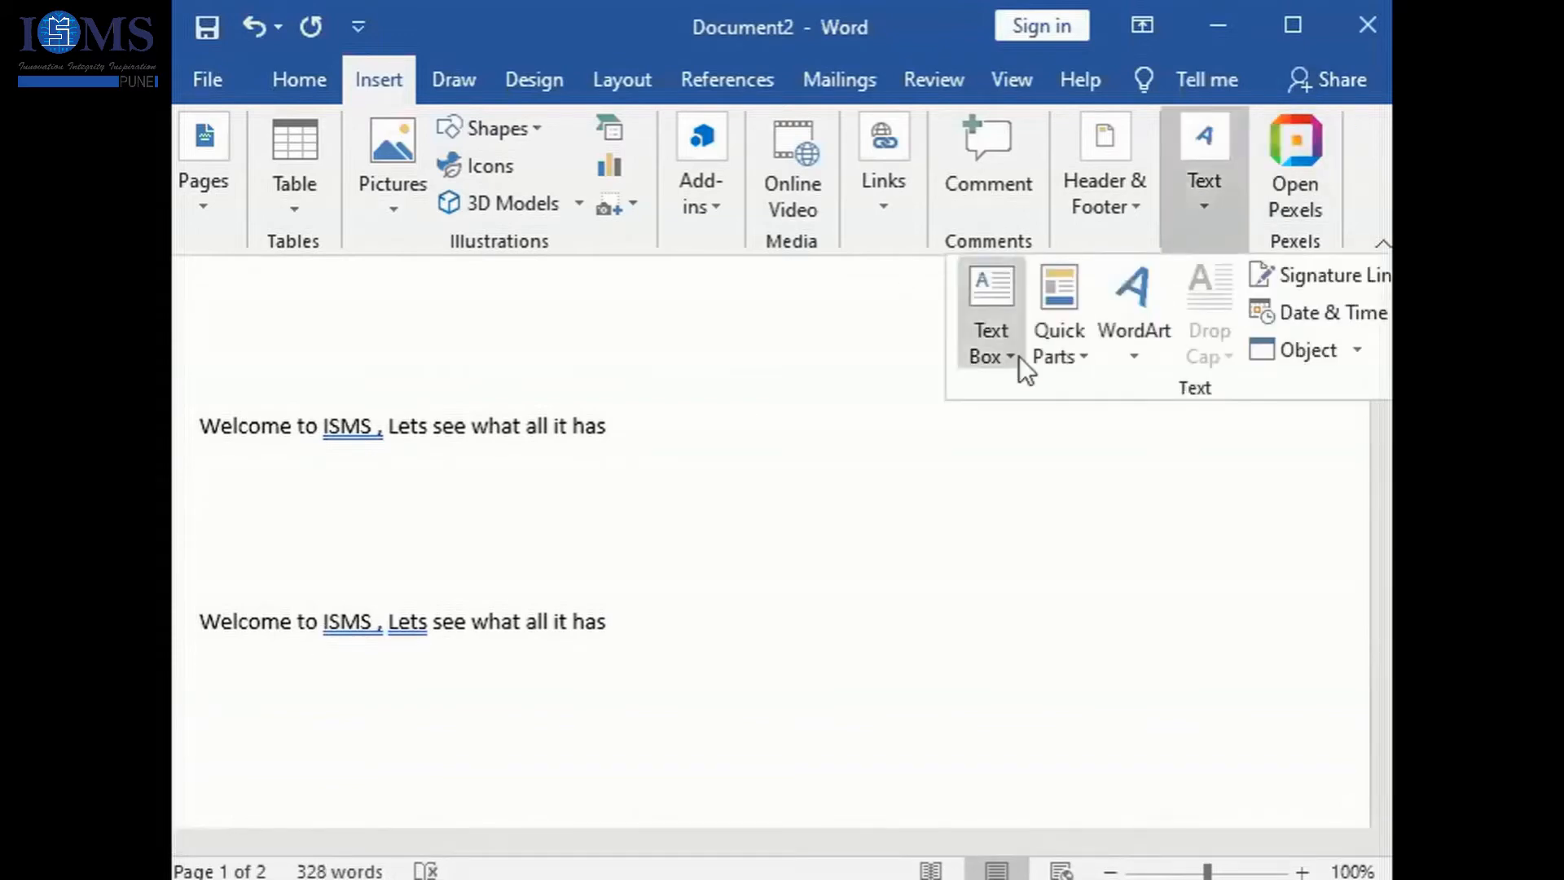
{"action": "left_click", "coordinate": [1063, 354]}
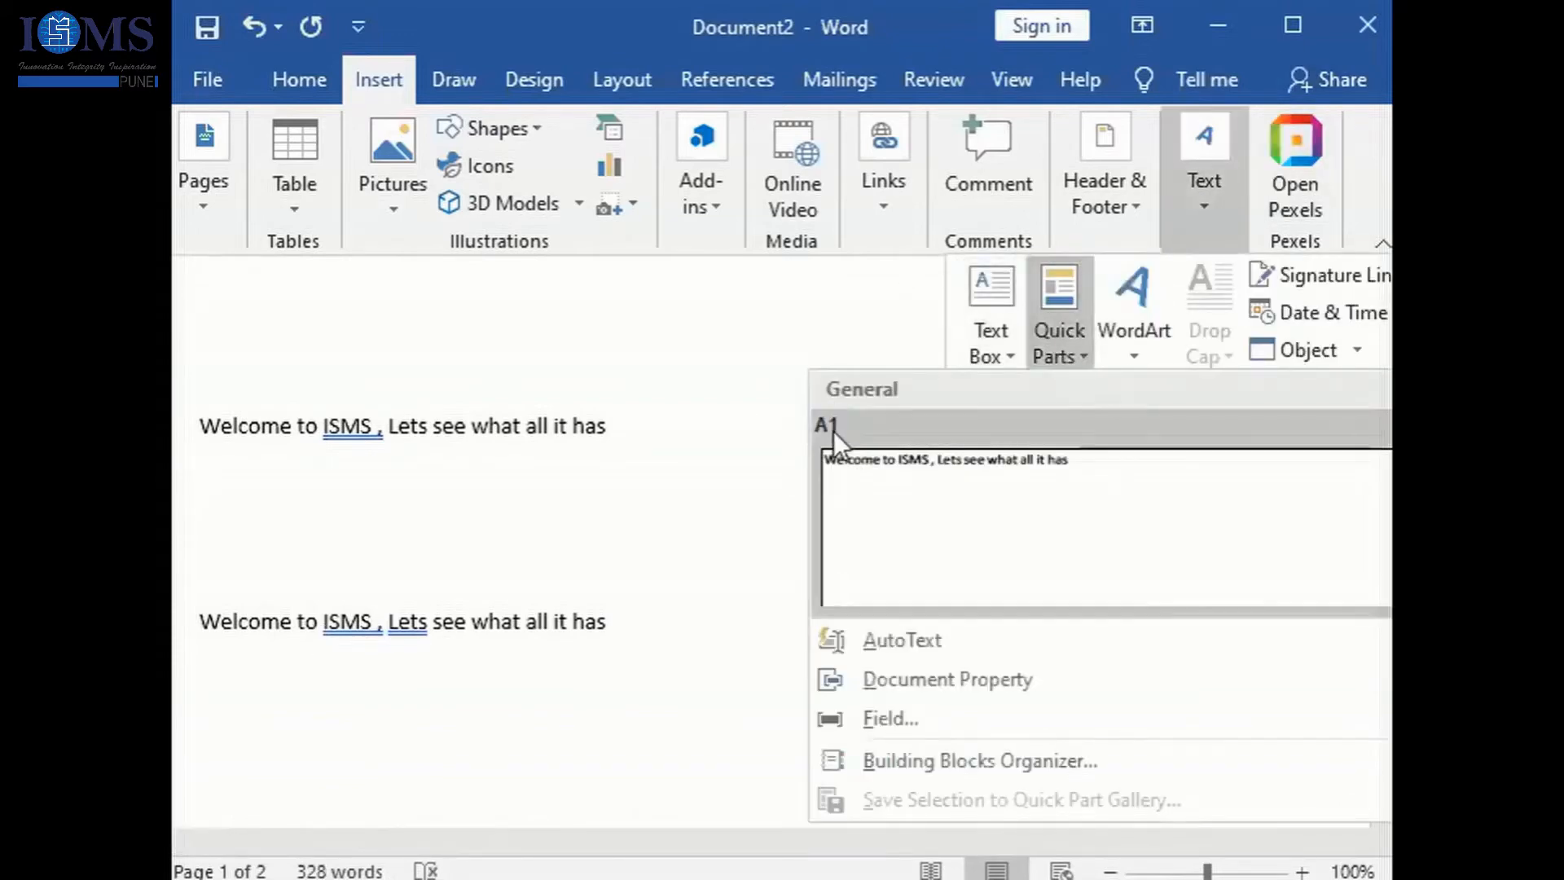
{"action": "mouse_move", "coordinate": [979, 642]}
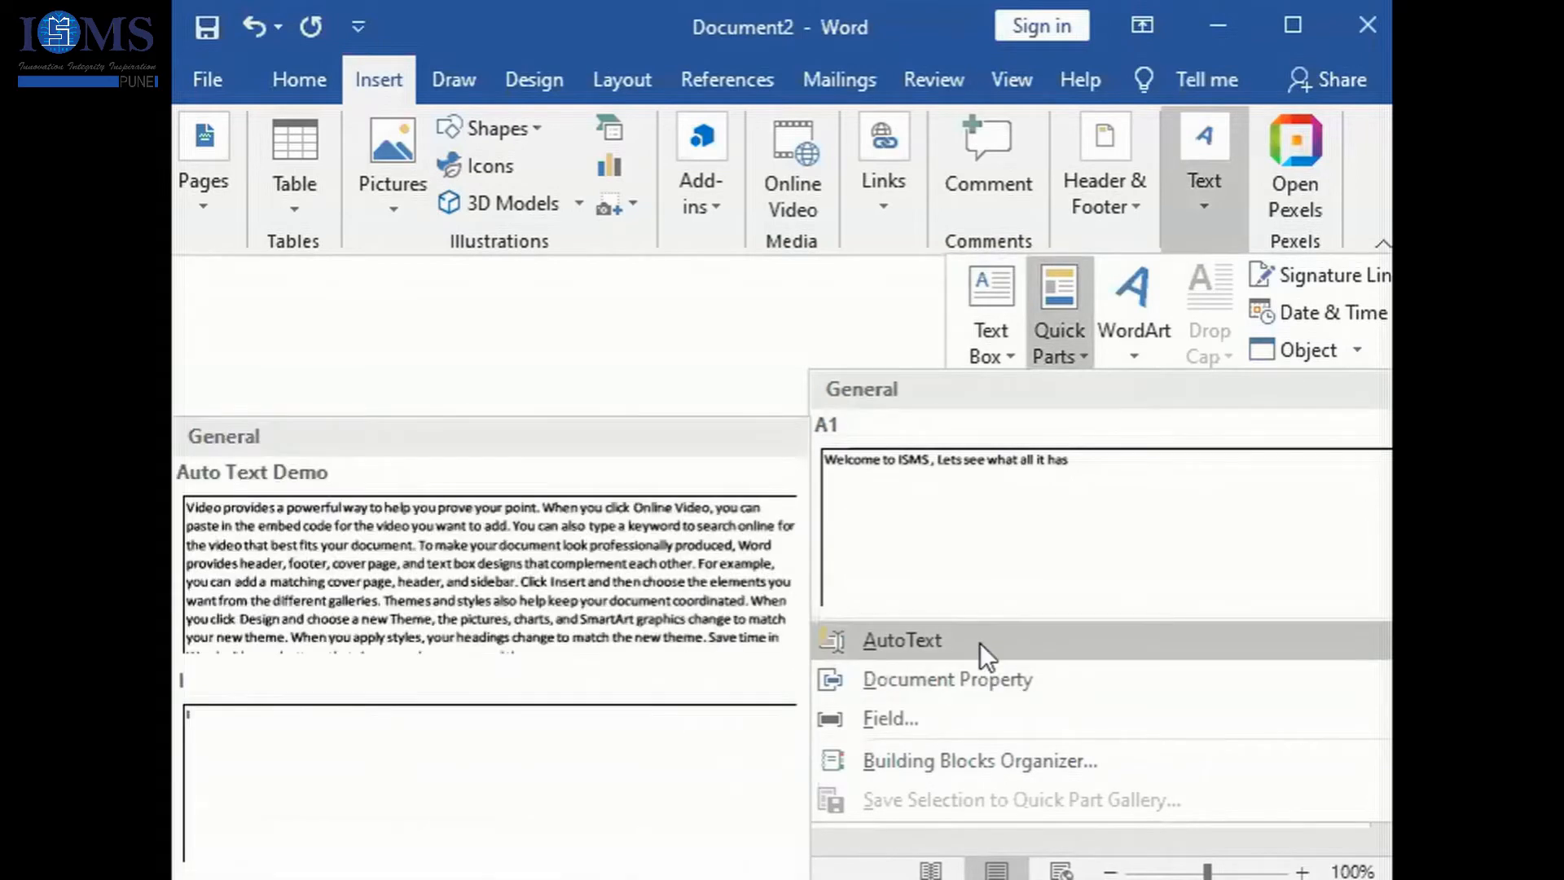
{"action": "key", "text": "Escape"}
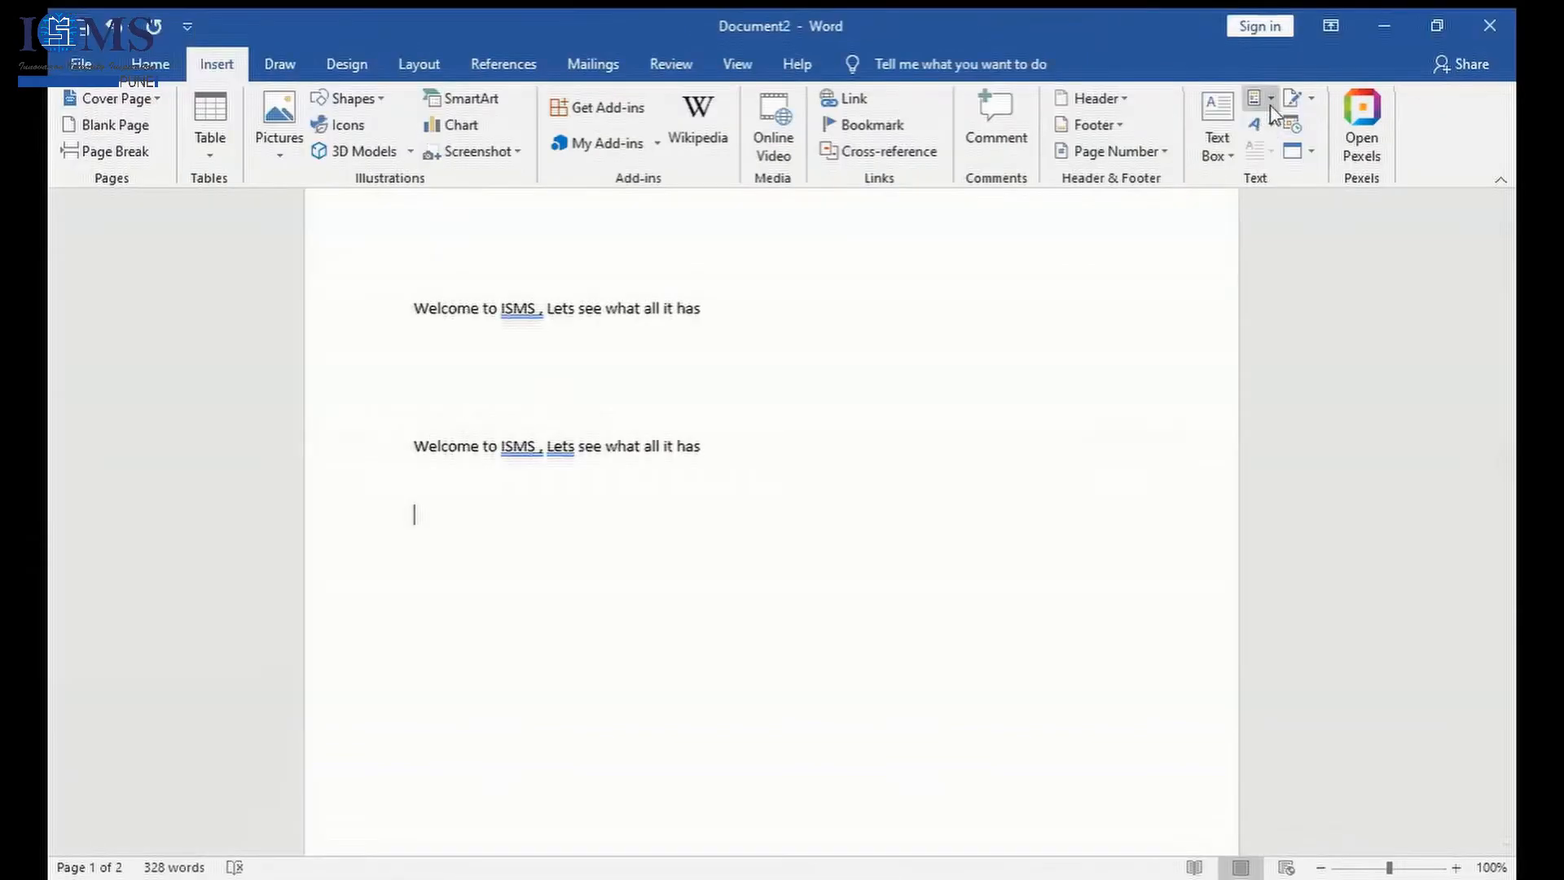
{"action": "left_click", "coordinate": [1268, 101]}
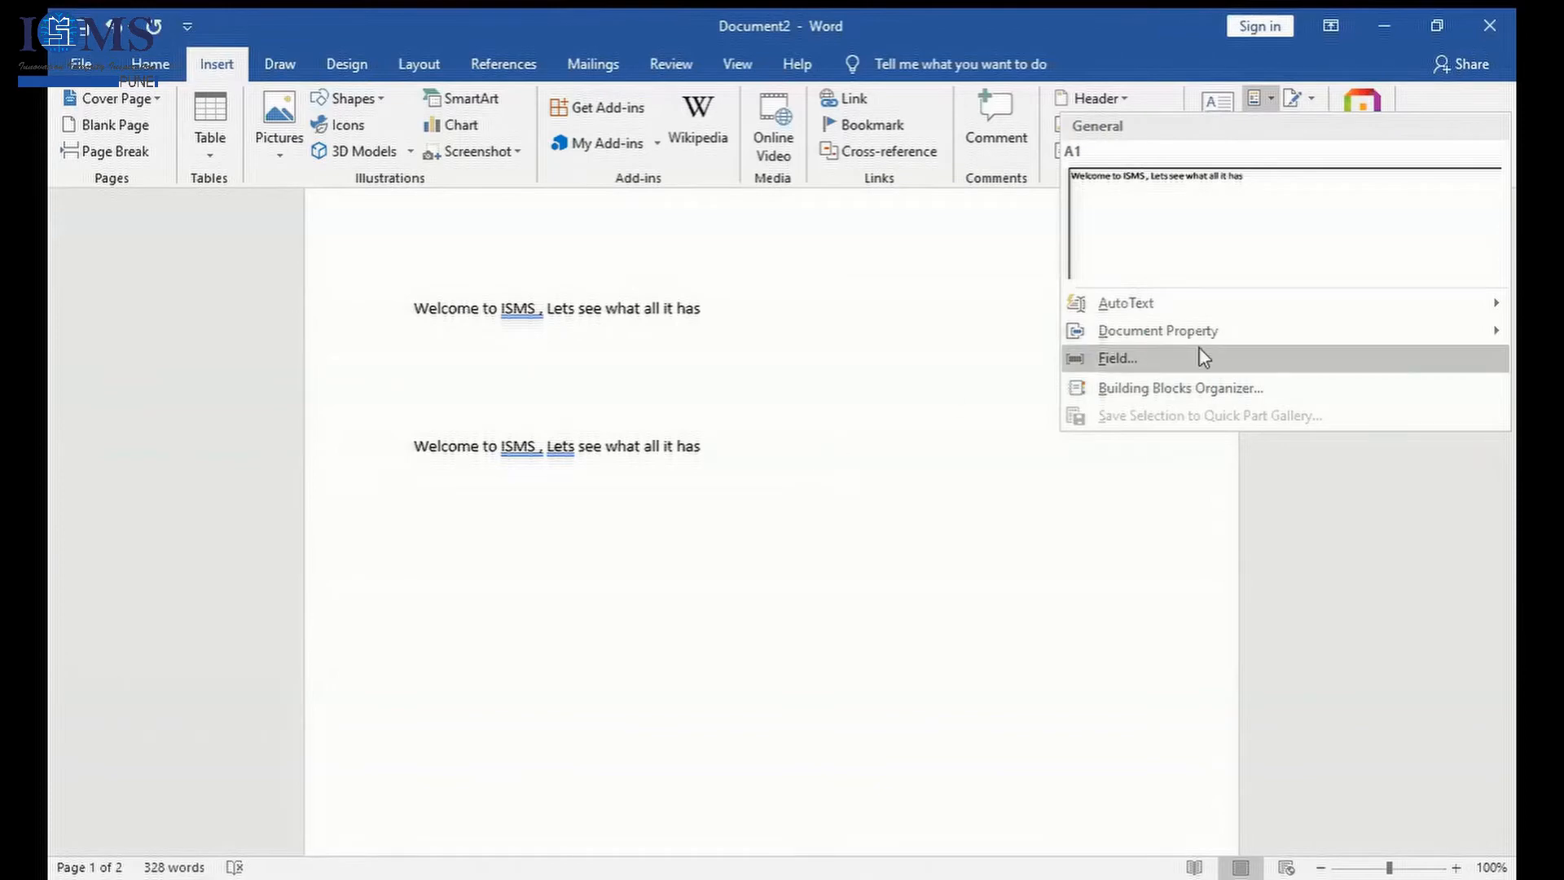
{"action": "left_click", "coordinate": [931, 597]}
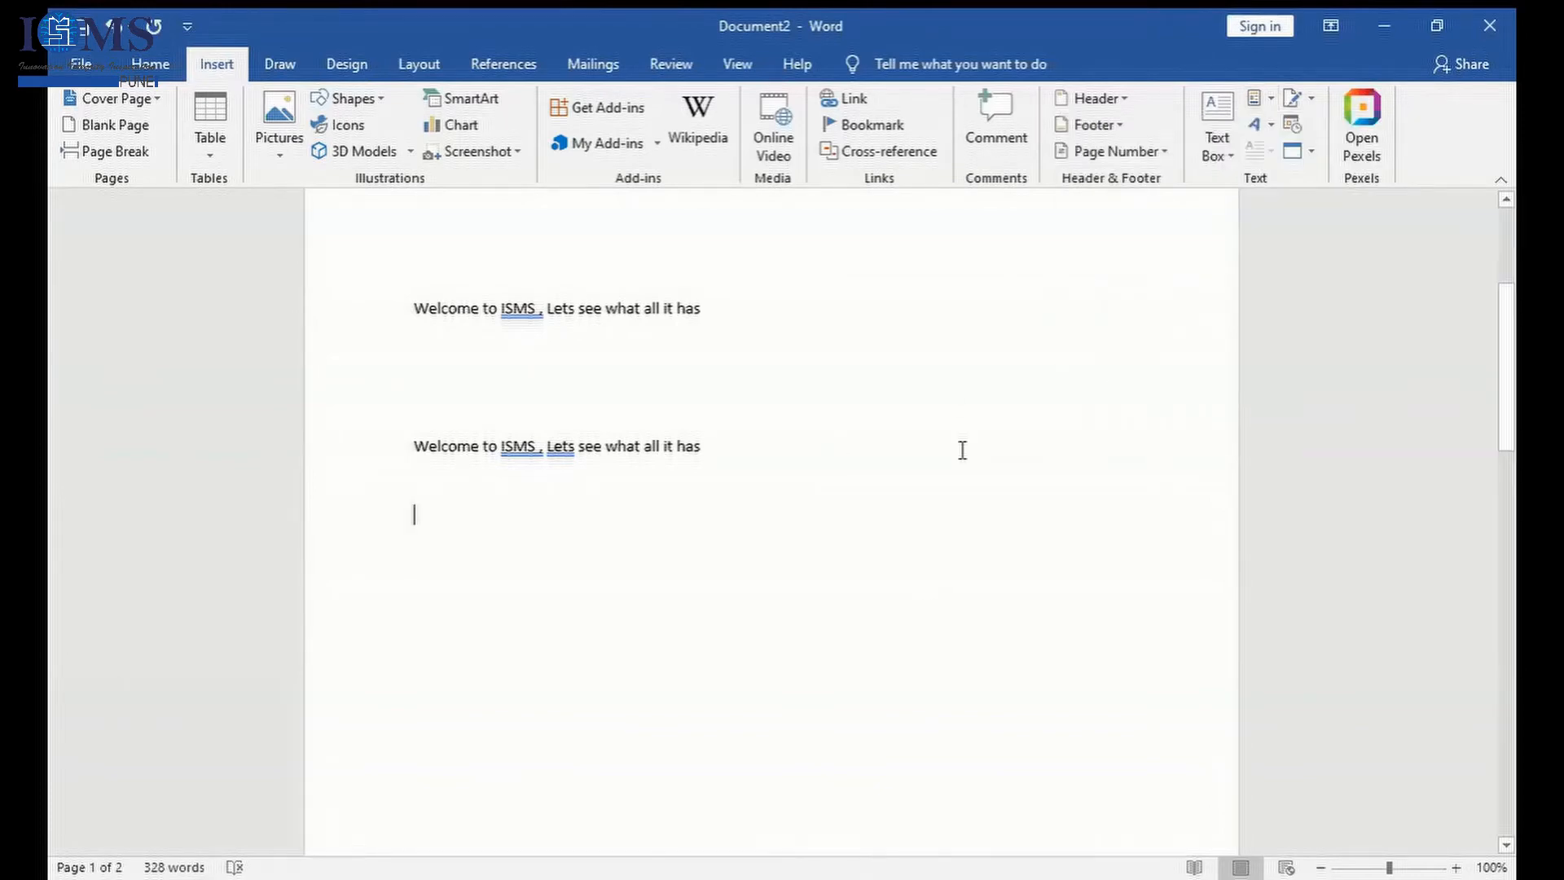
- Insert a blue WordArt below the second welcome sentence, resize it to about 0.79" by 6.04", and replace its text with ISMS
{"action": "left_click", "coordinate": [1275, 132]}
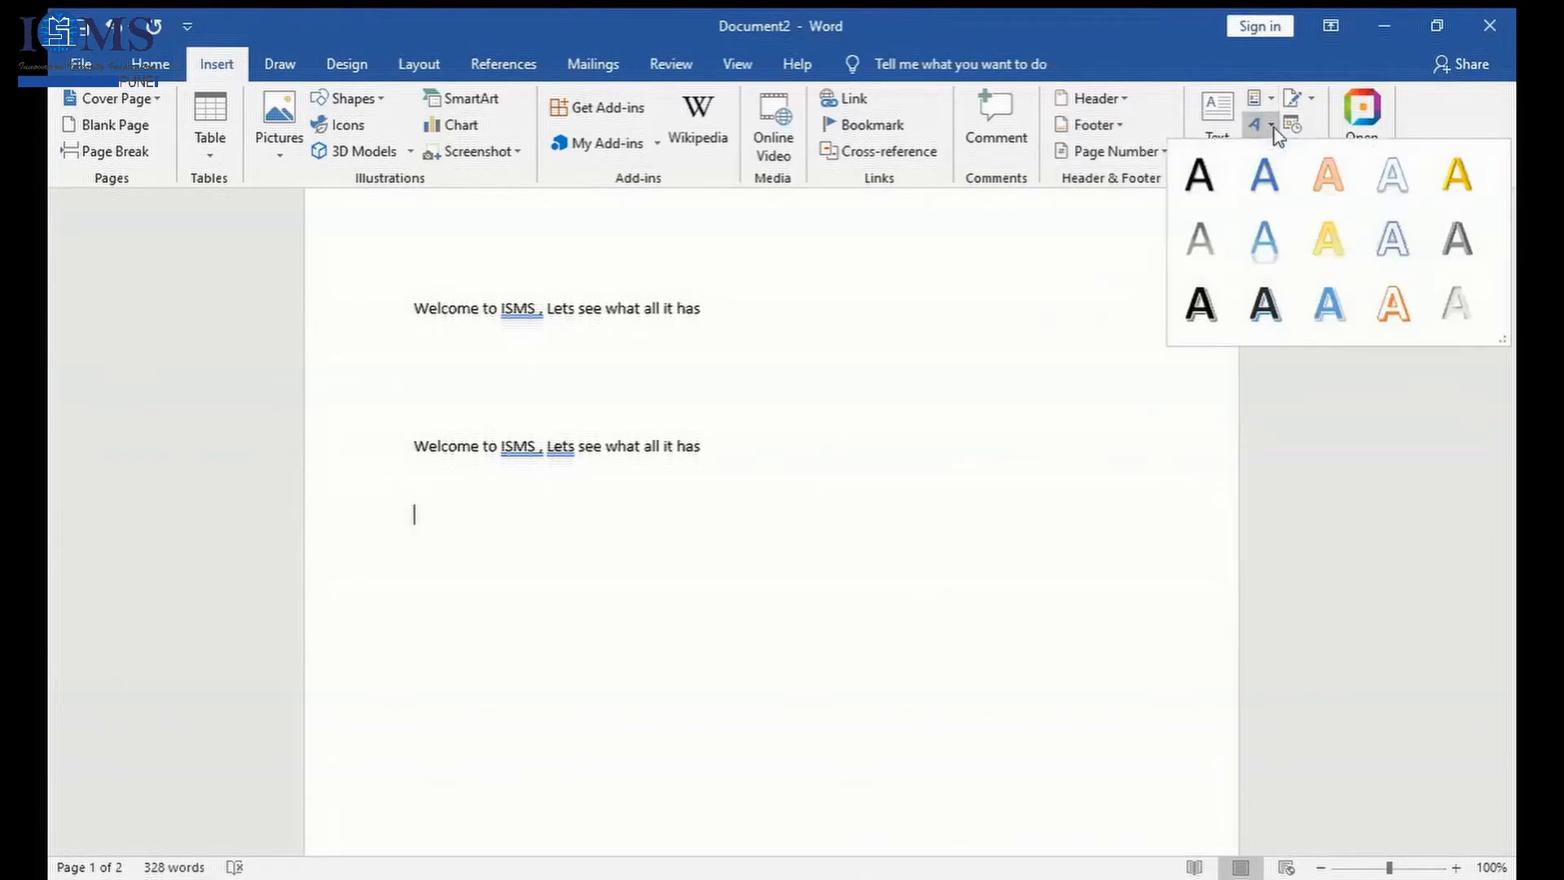
{"action": "left_click", "coordinate": [1254, 202]}
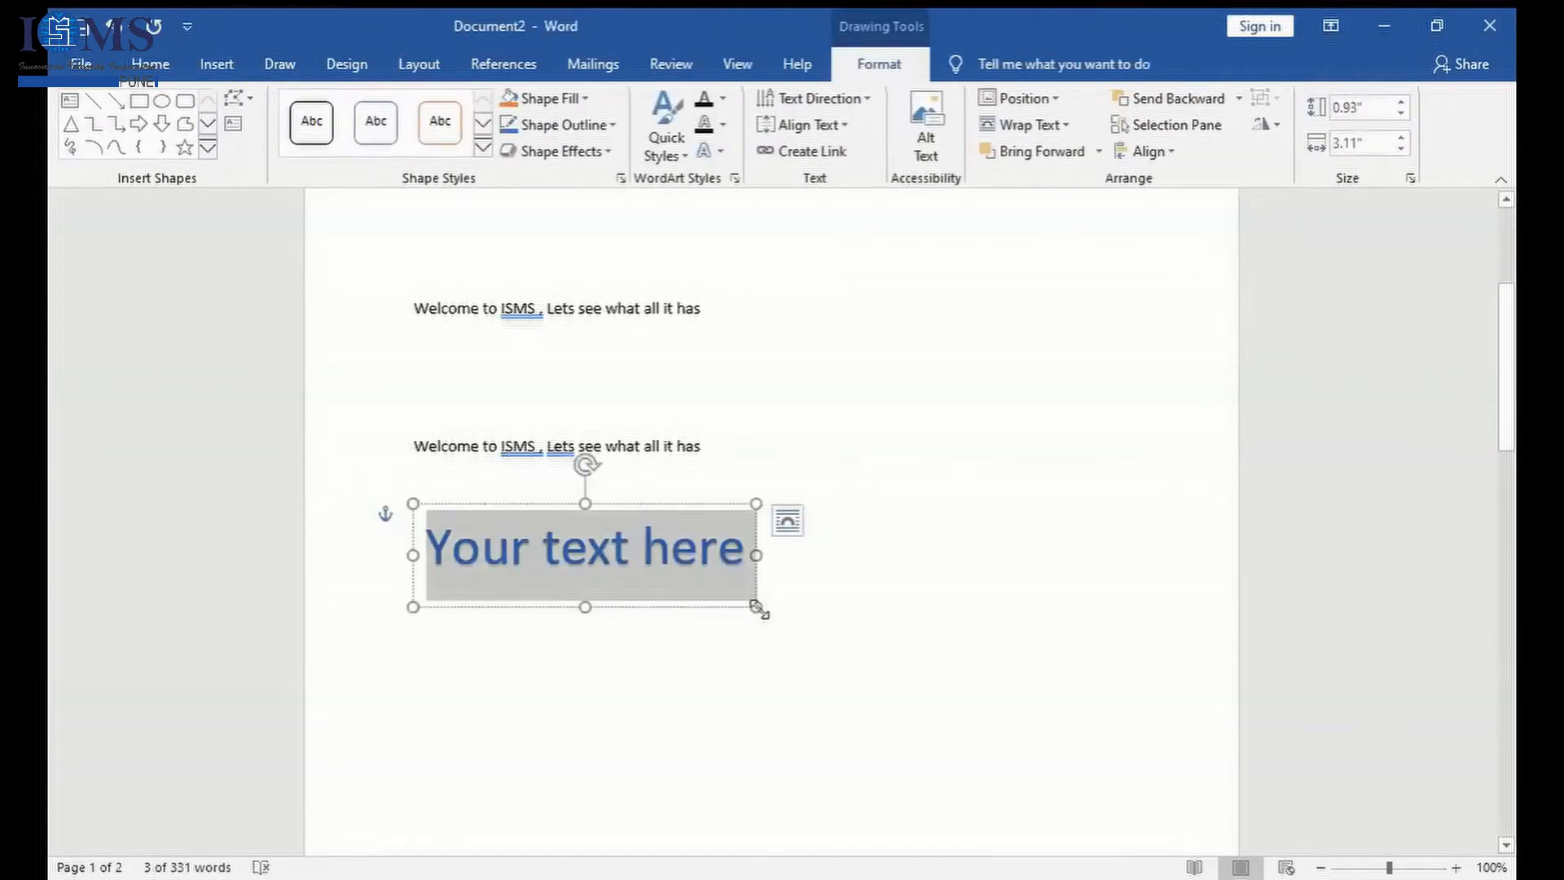
{"action": "left_click_drag", "start_coordinate": [757, 607], "coordinate": [1079, 590]}
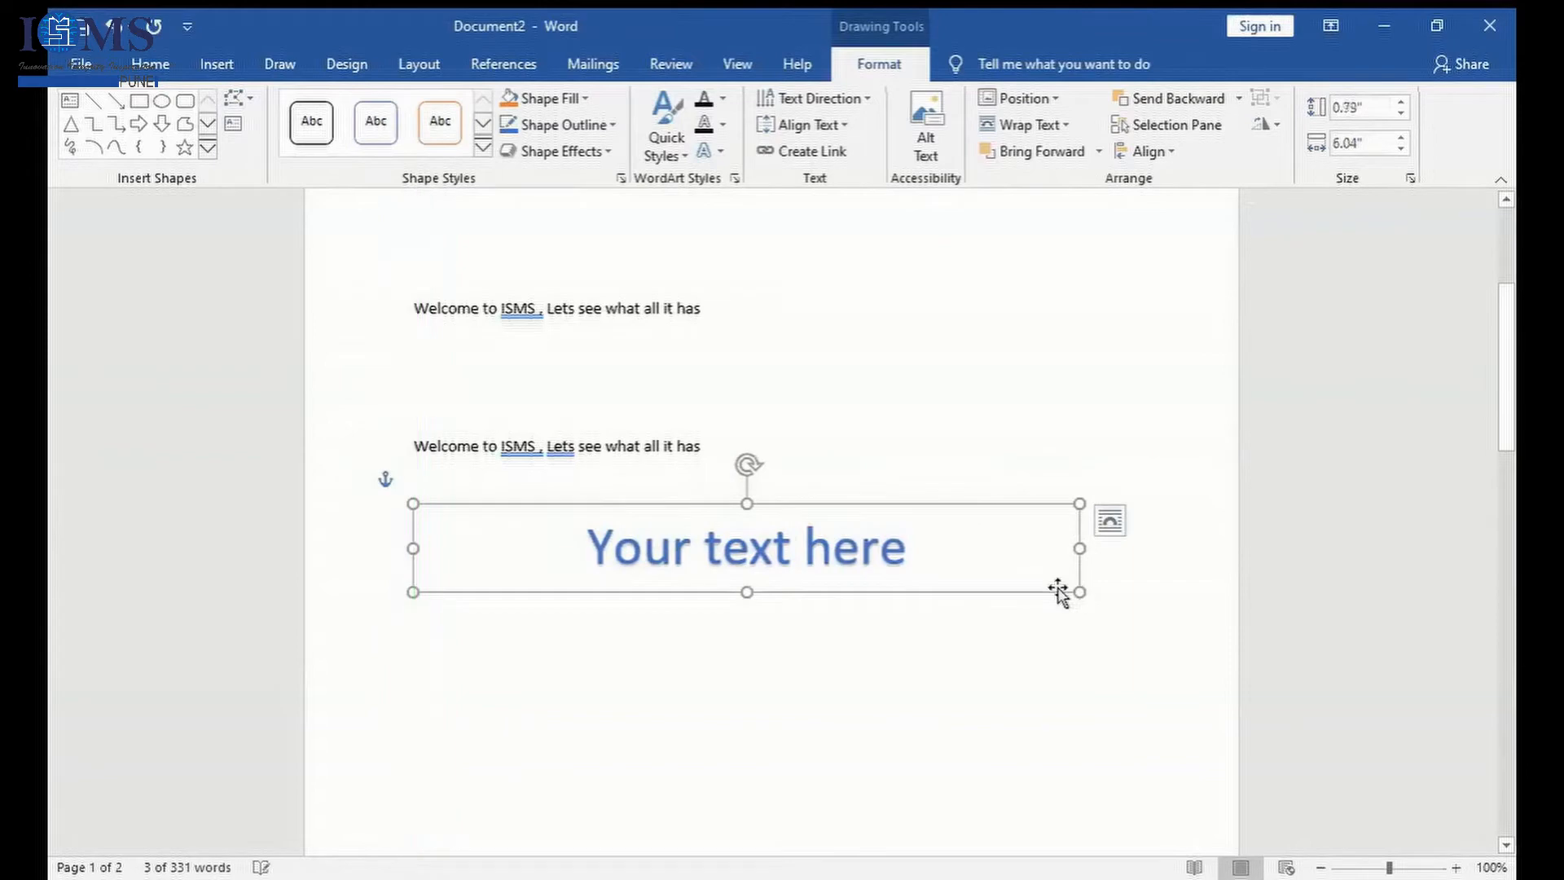
{"action": "left_click", "coordinate": [474, 546]}
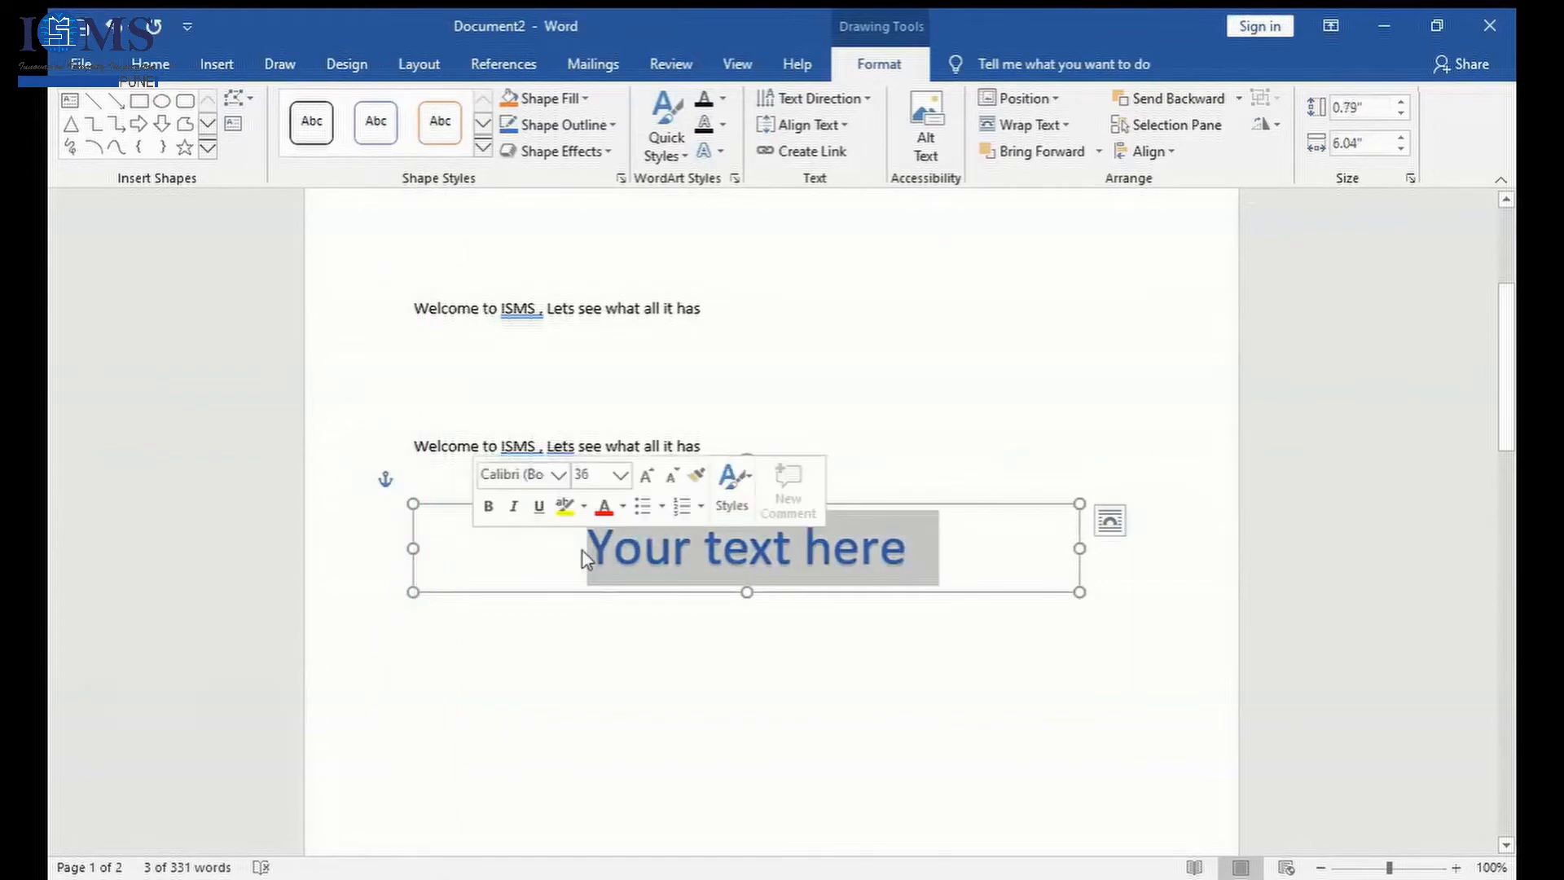
{"action": "type", "text": "ISMS"}
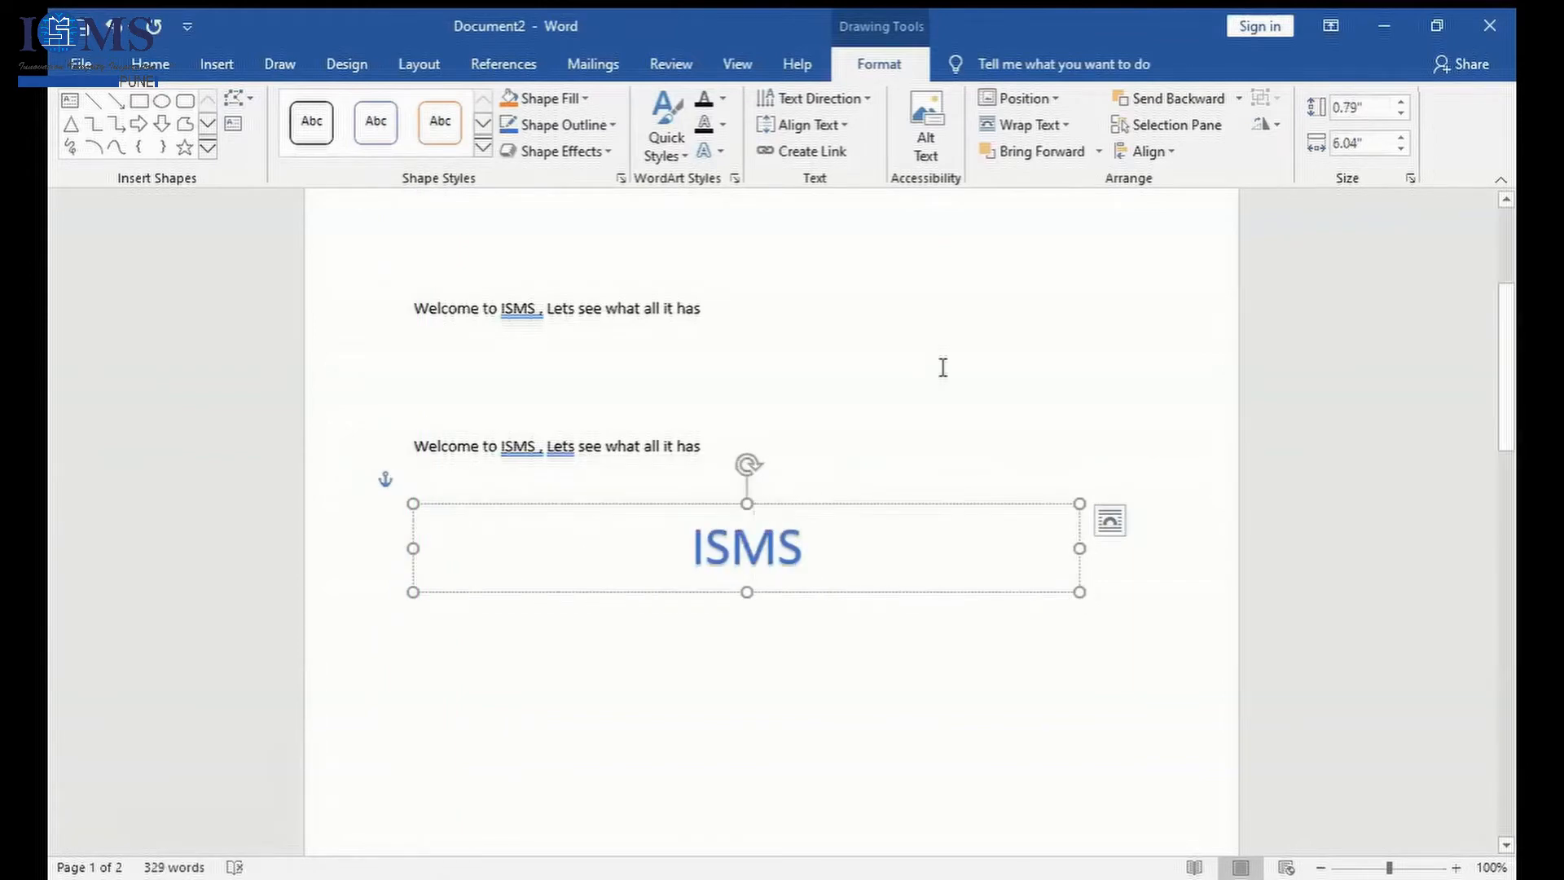
- Remove the ISMS WordArt from below the second welcome sentence
{"action": "left_click", "coordinate": [941, 372]}
{"action": "left_click", "coordinate": [792, 618]}
{"action": "left_click", "coordinate": [748, 545]}
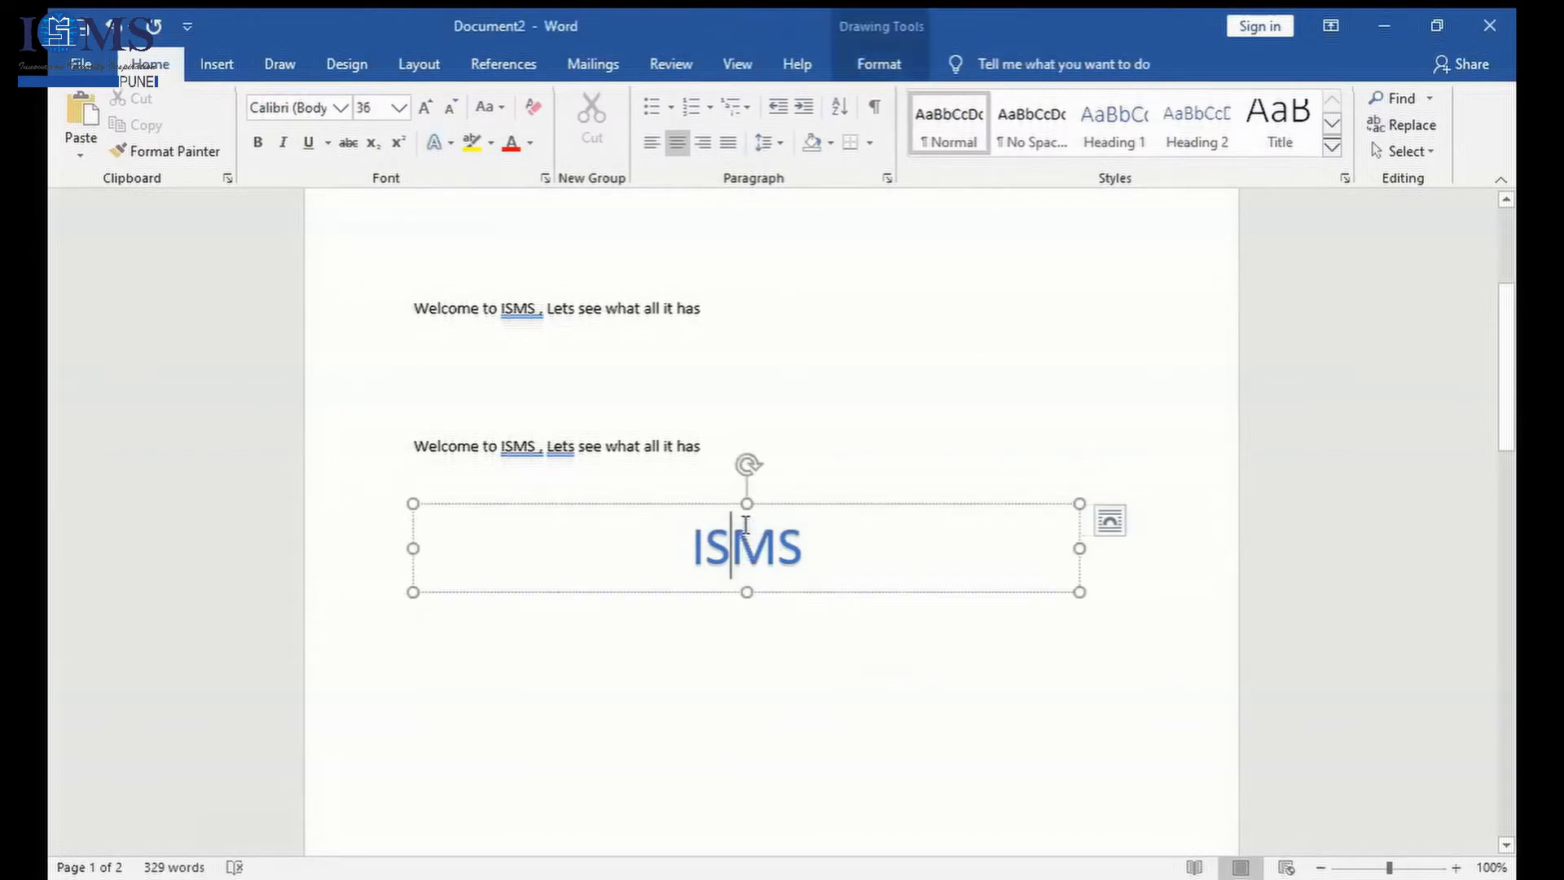
{"action": "left_click", "coordinate": [953, 509]}
{"action": "key", "text": "Delete"}
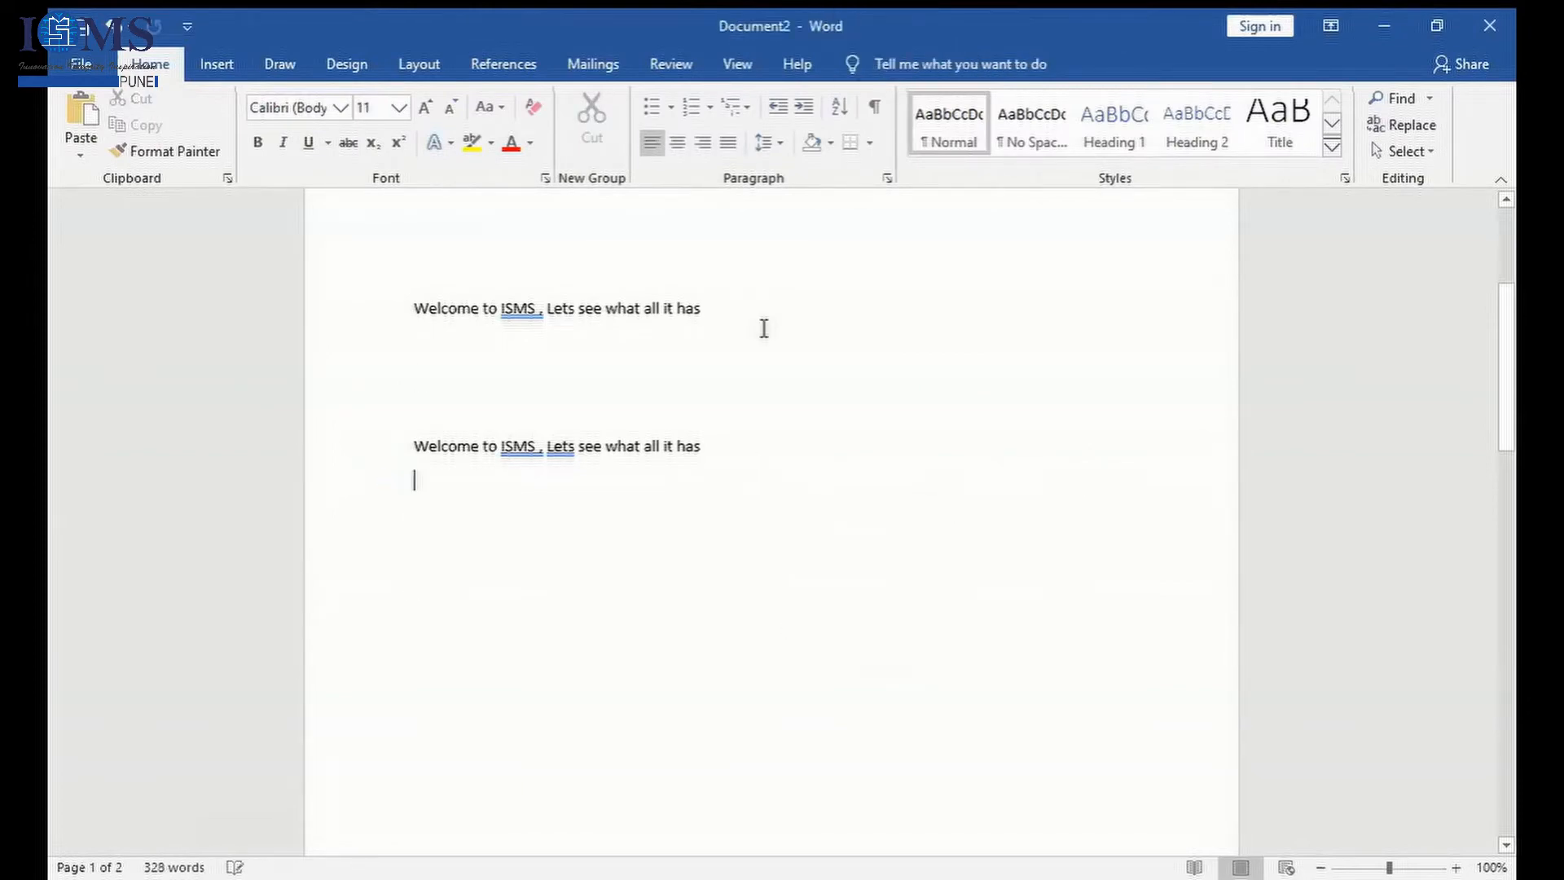
{"action": "left_click", "coordinate": [225, 82]}
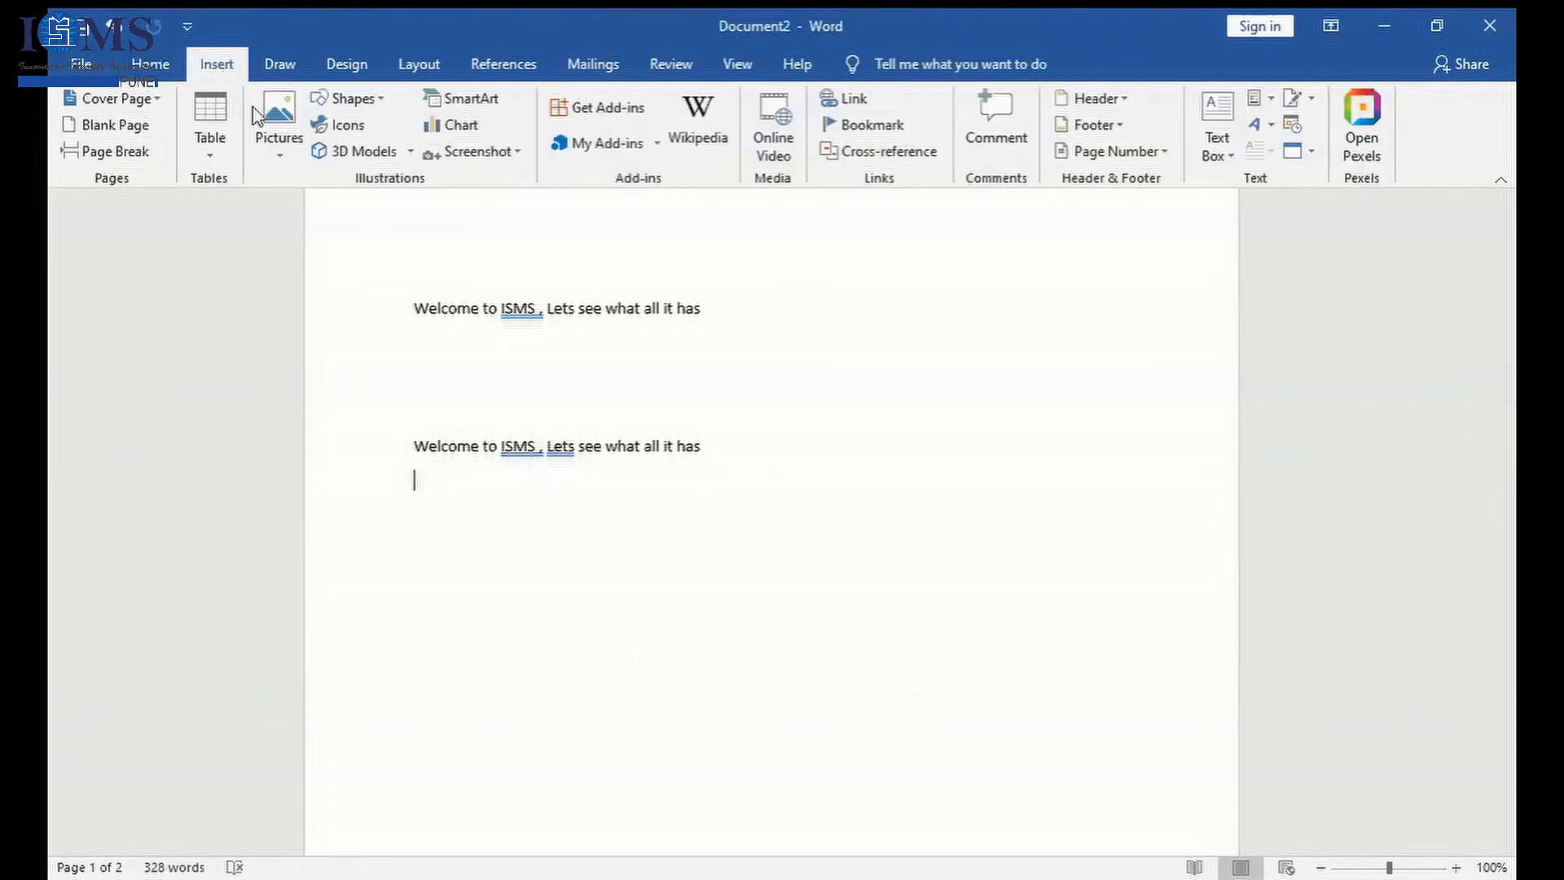
{"action": "left_click", "coordinate": [351, 99]}
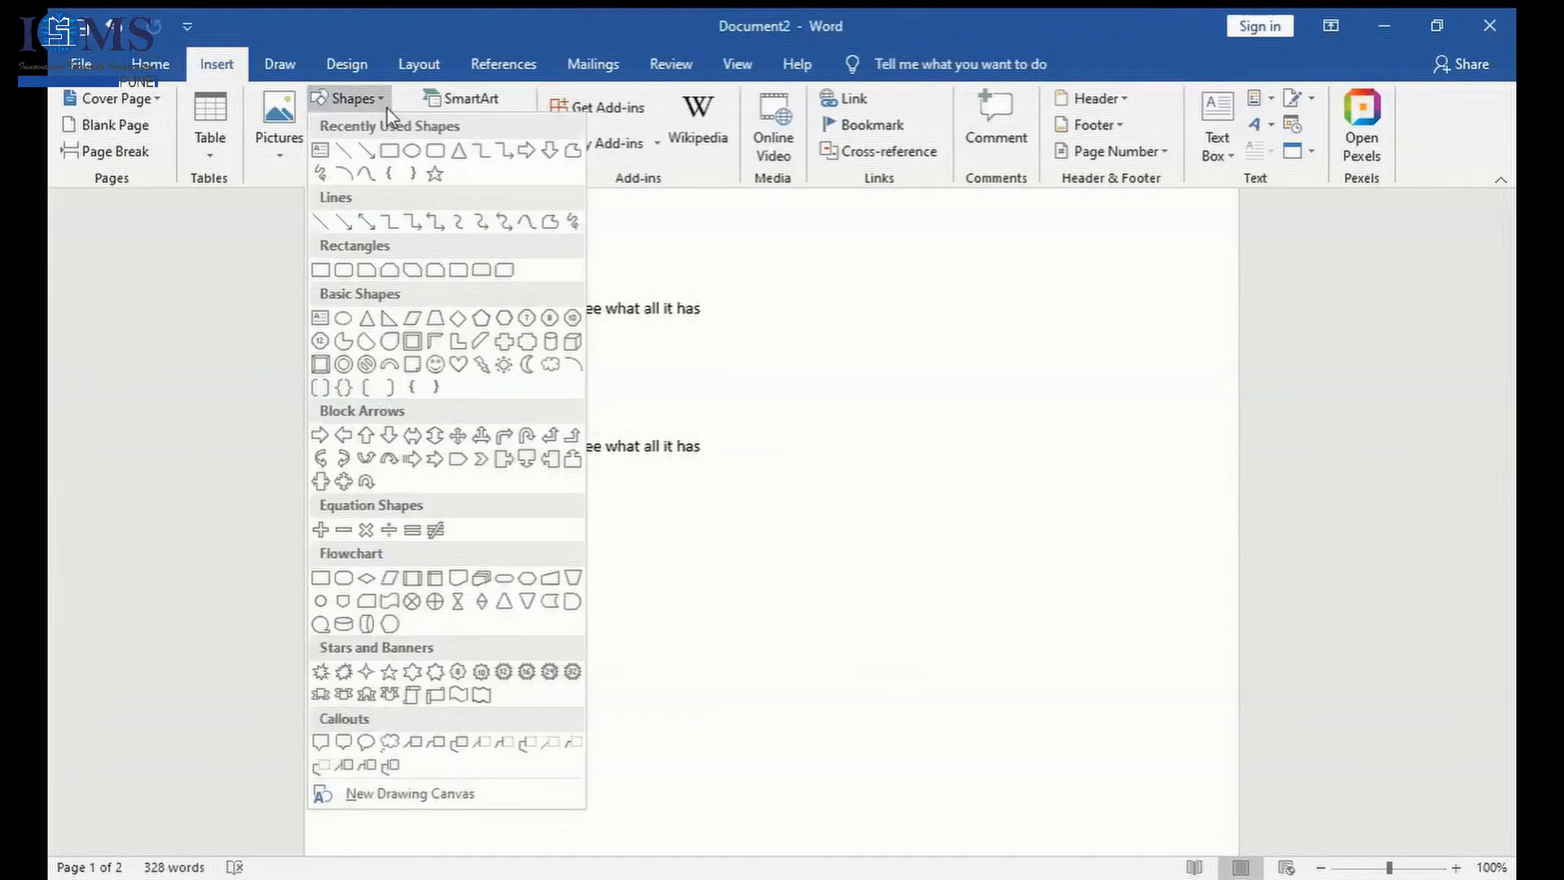
{"action": "left_click", "coordinate": [321, 153]}
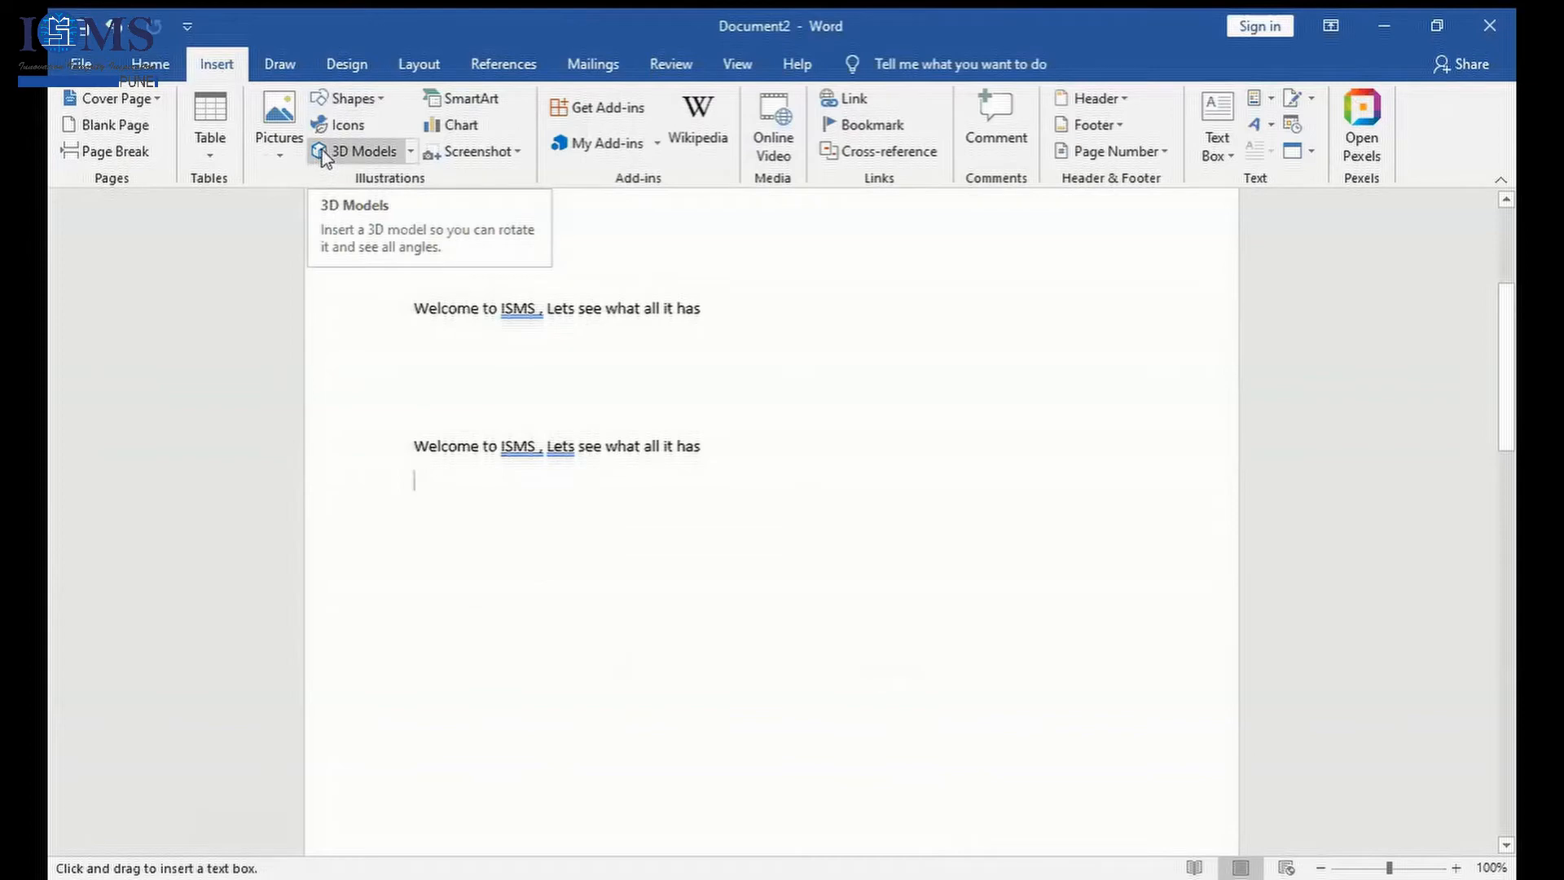
{"action": "left_click", "coordinate": [343, 98]}
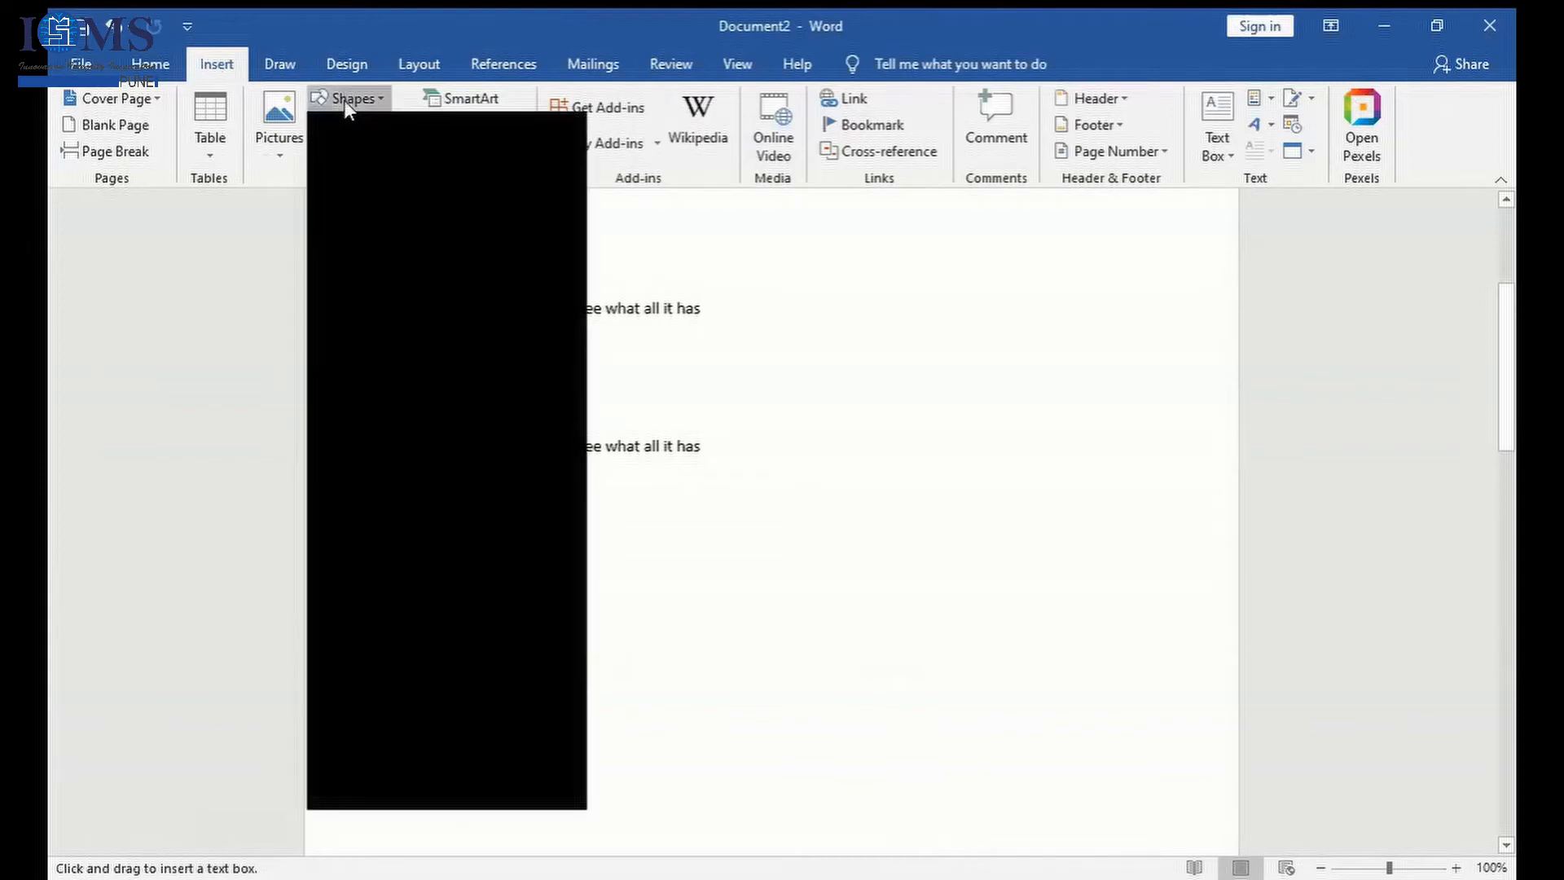
{"action": "key", "text": "Escape"}
{"action": "left_click_drag", "start_coordinate": [423, 520], "coordinate": [1015, 632]}
{"action": "left_click", "coordinate": [345, 106]}
{"action": "key", "text": "Escape"}
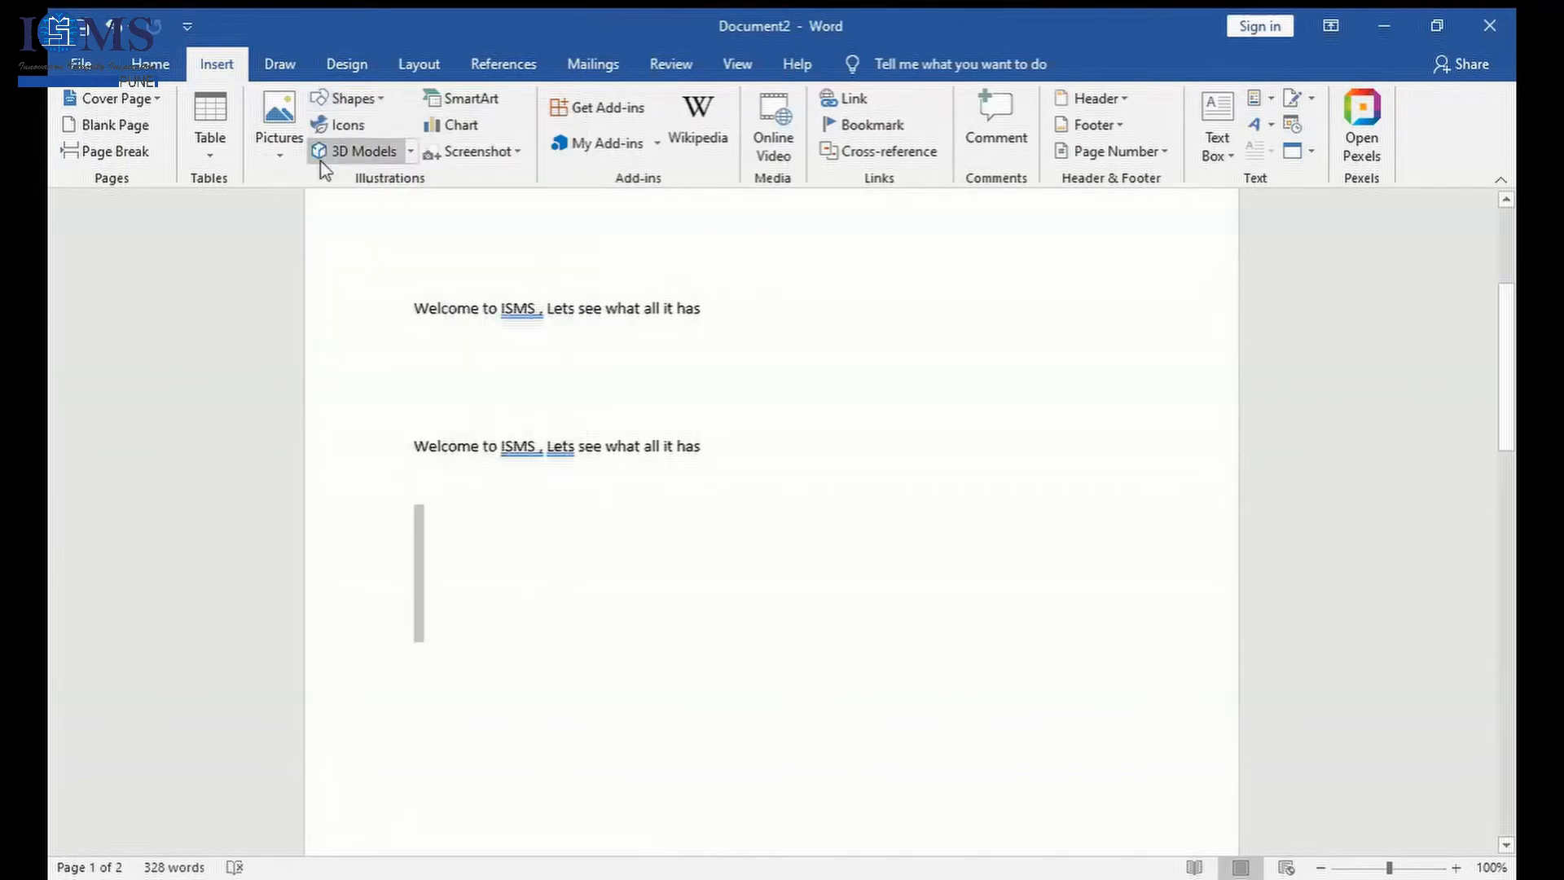
{"action": "left_click", "coordinate": [356, 152]}
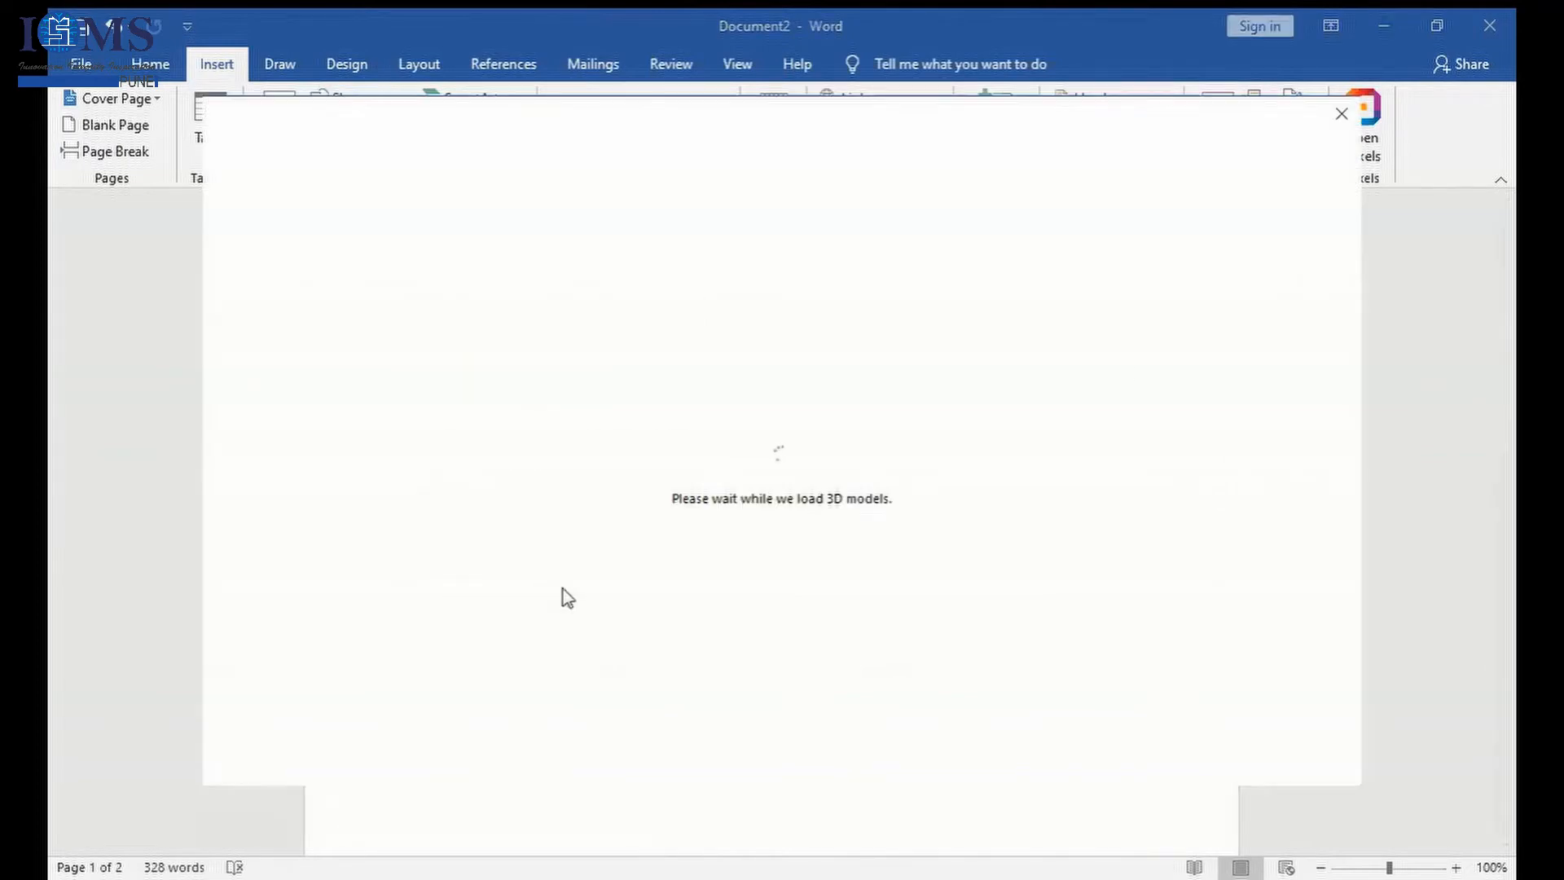
{"action": "left_click", "coordinate": [1342, 113]}
- Draw a wide, empty text box below the second welcome sentence
{"action": "left_click", "coordinate": [343, 105]}
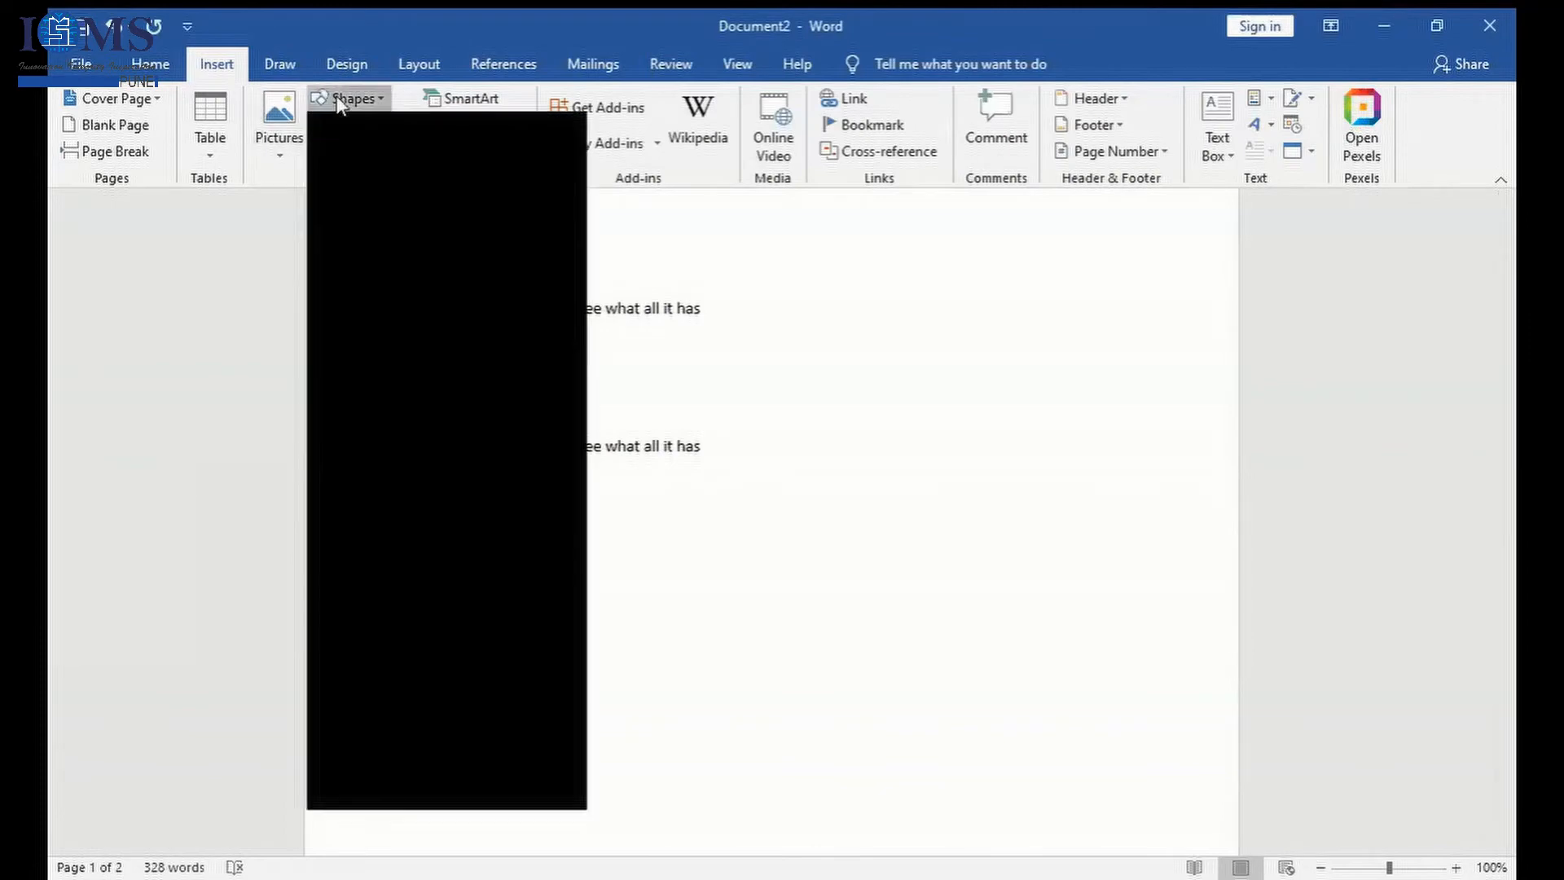
{"action": "left_click", "coordinate": [329, 154]}
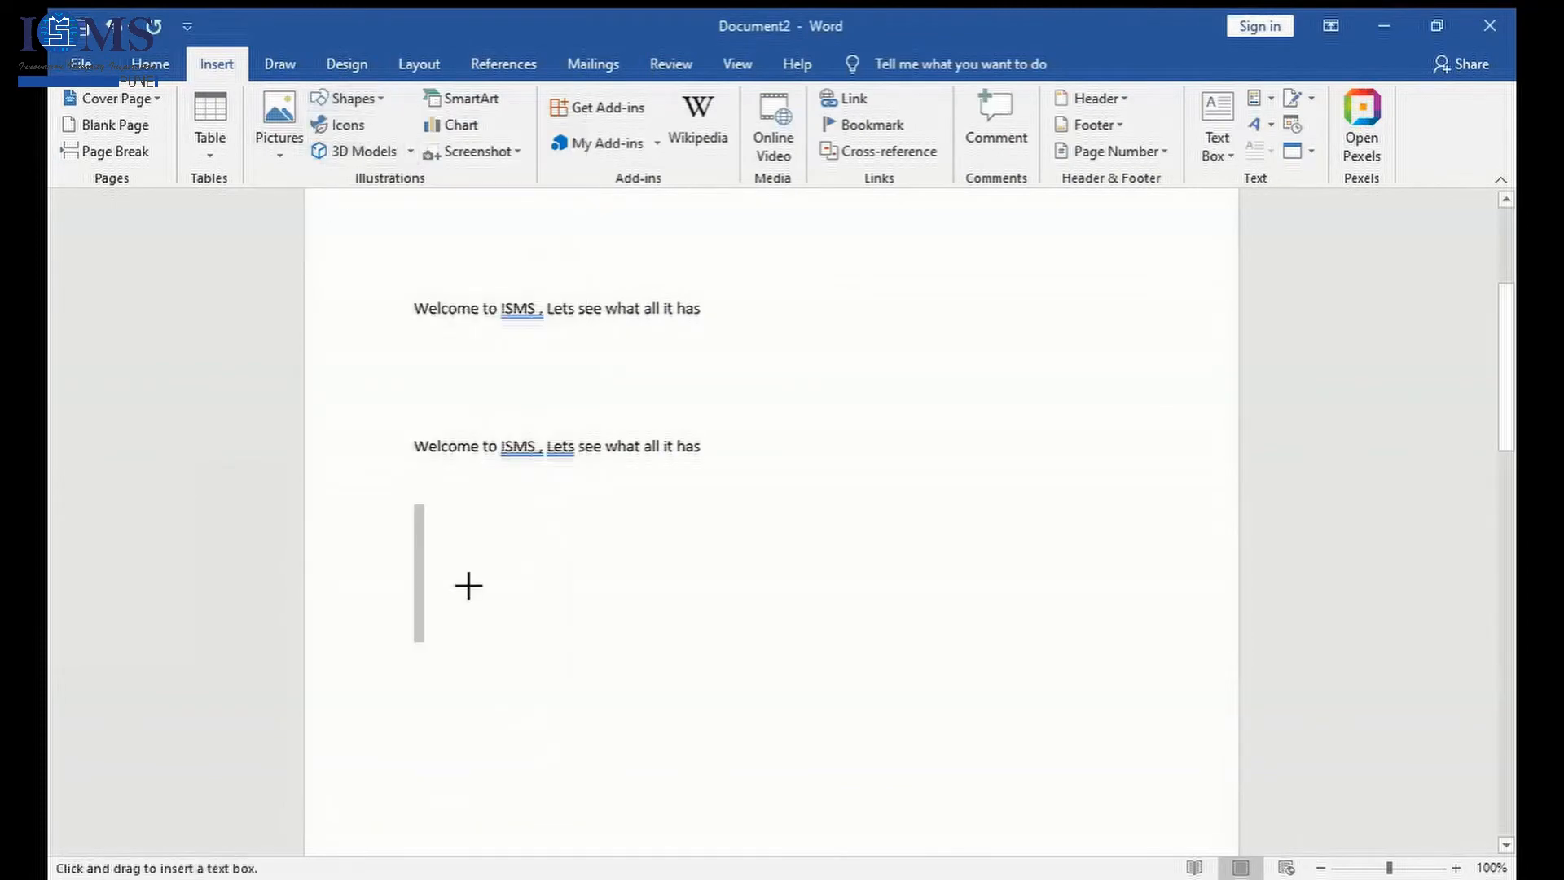
{"action": "left_click_drag", "start_coordinate": [460, 522], "coordinate": [1092, 671]}
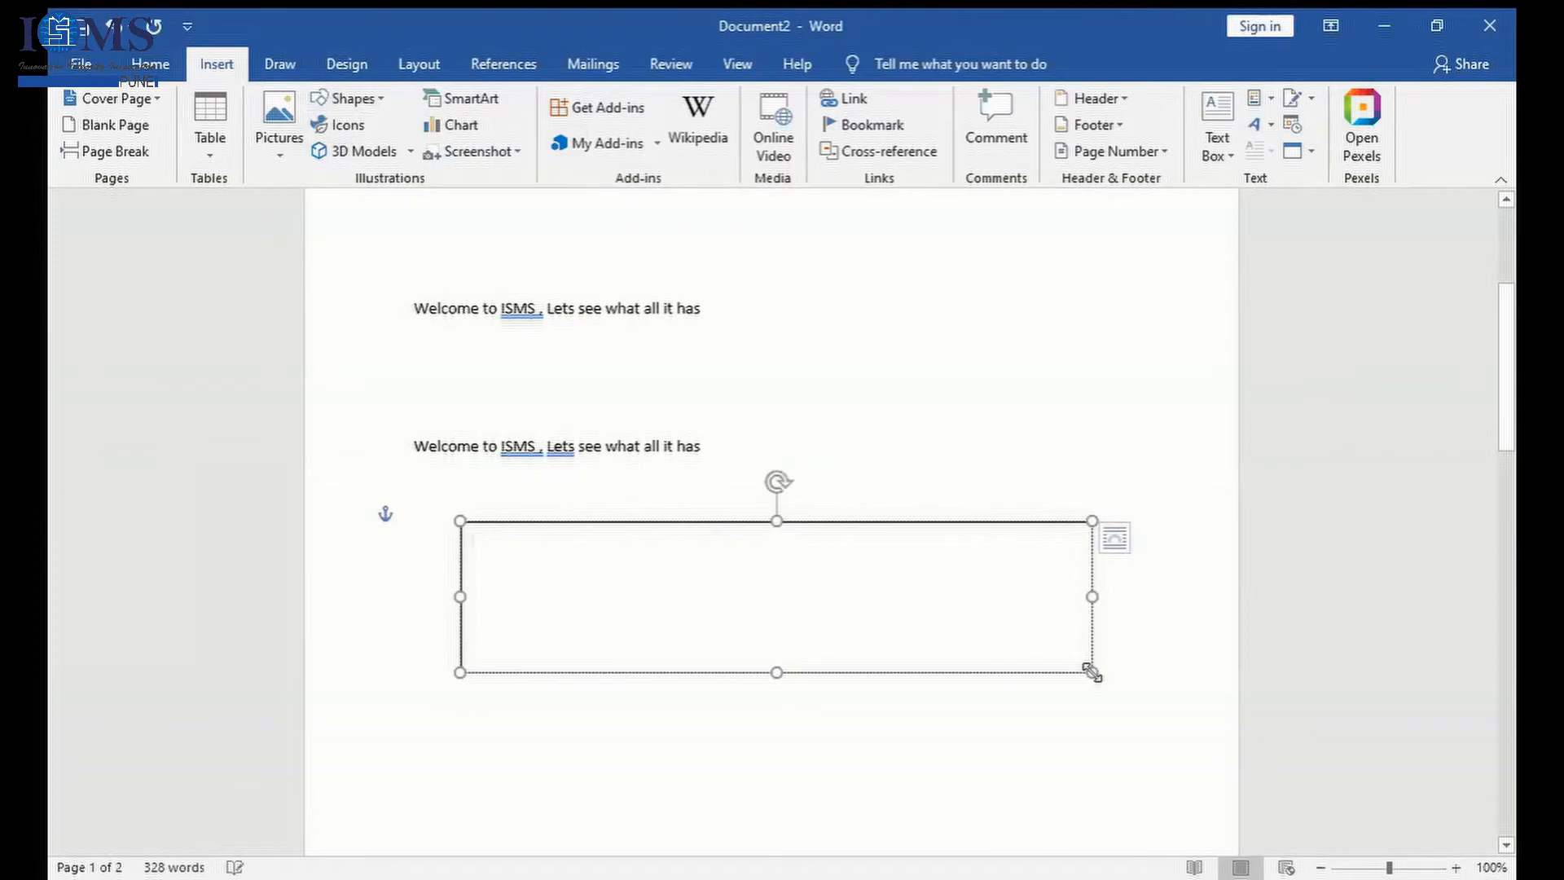
{"action": "left_click", "coordinate": [1106, 674]}
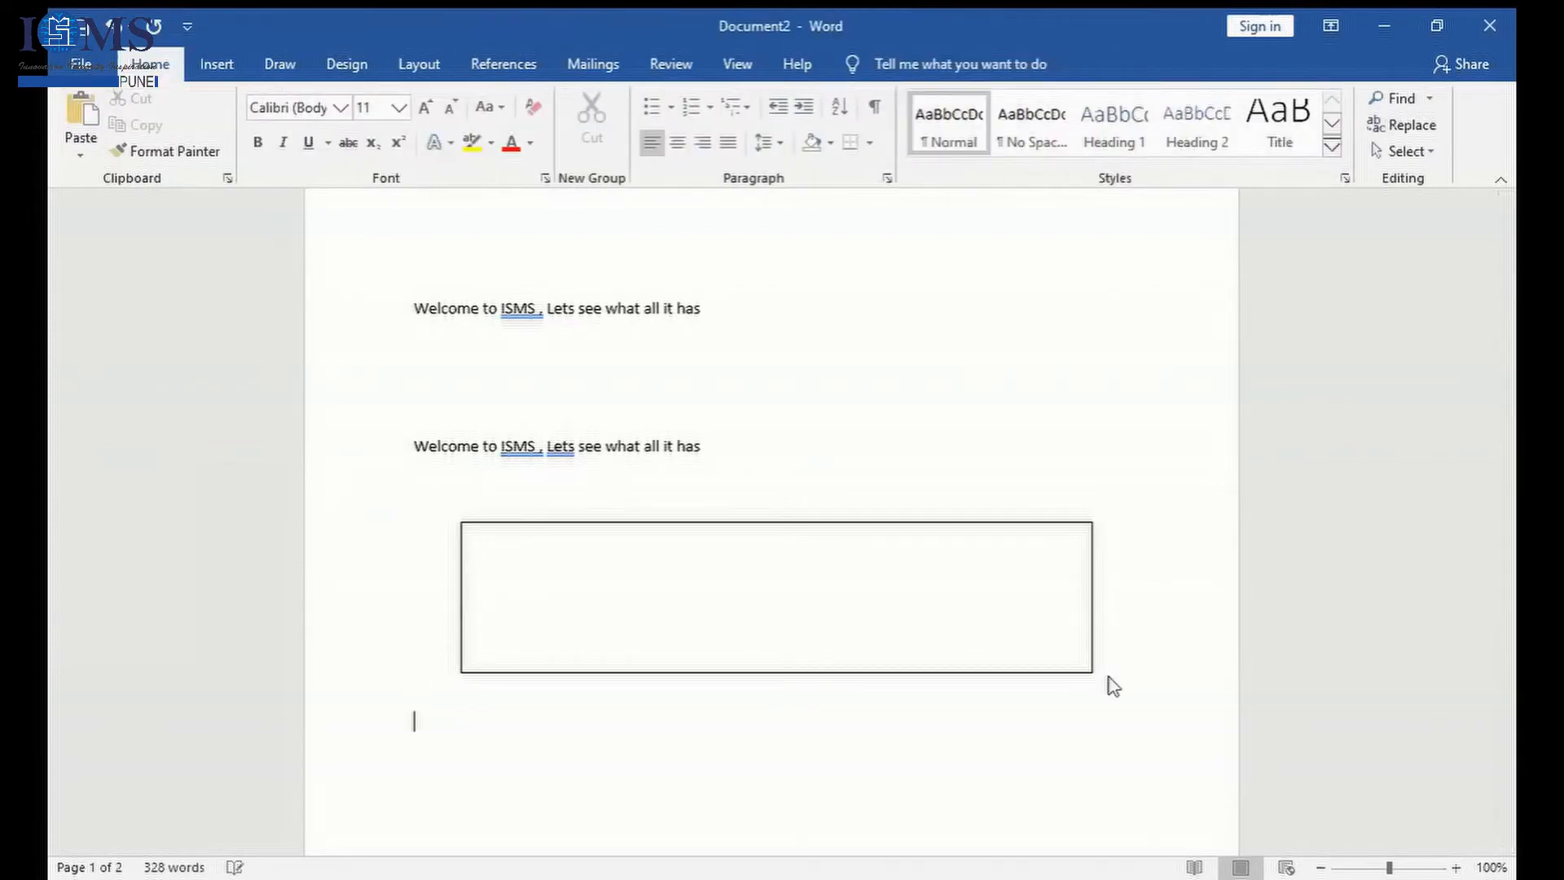
- Insert a blue WordArt with its placeholder text on the line below the text box
{"action": "left_click", "coordinate": [235, 59]}
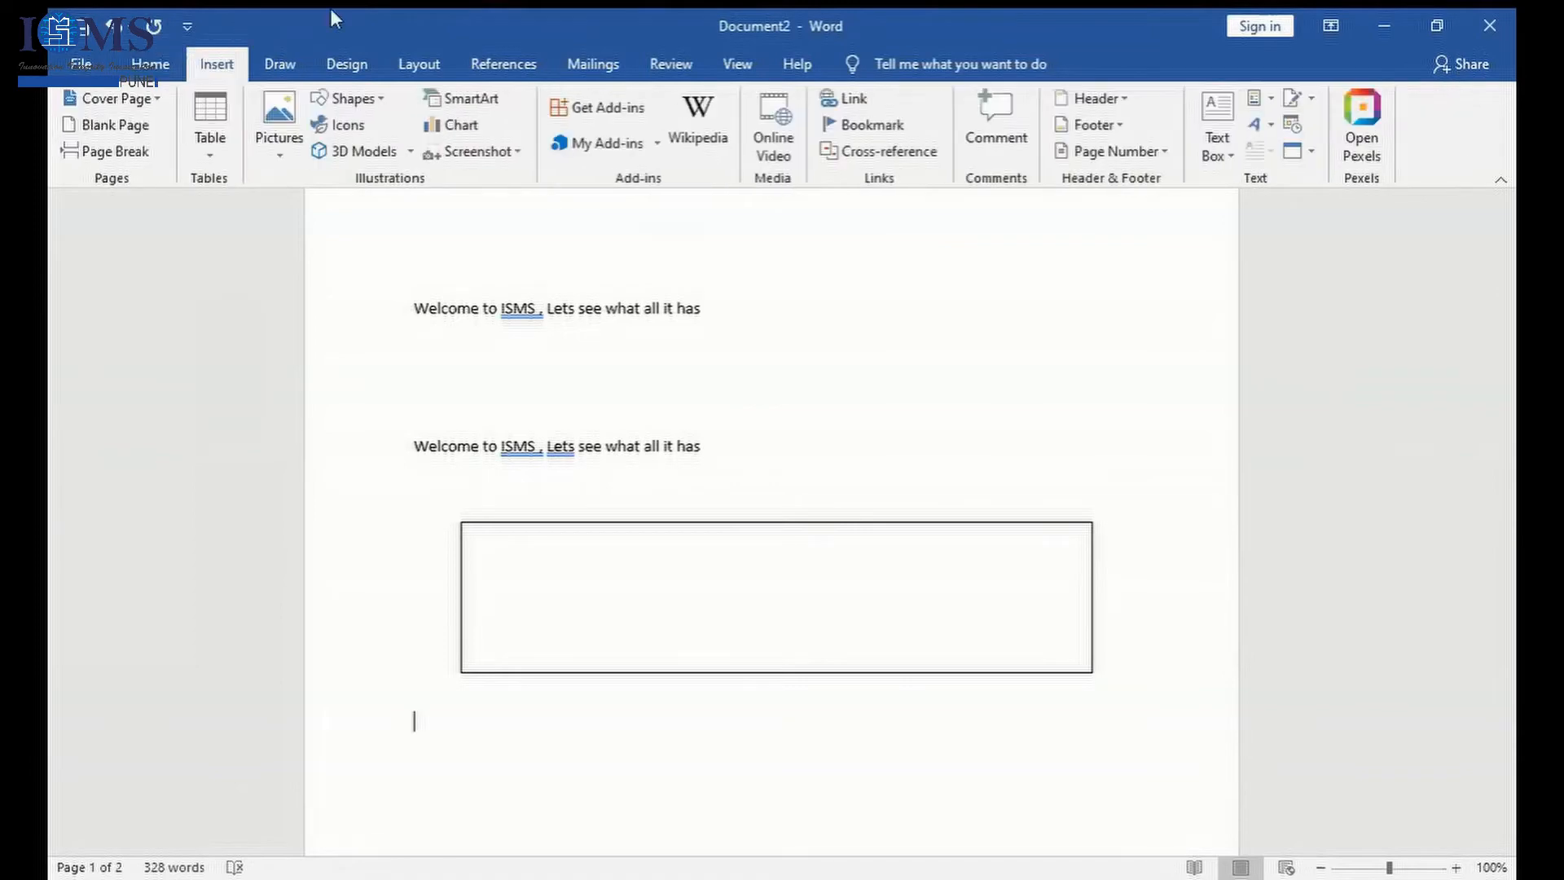
{"action": "left_click", "coordinate": [1273, 132]}
{"action": "left_click", "coordinate": [1263, 169]}
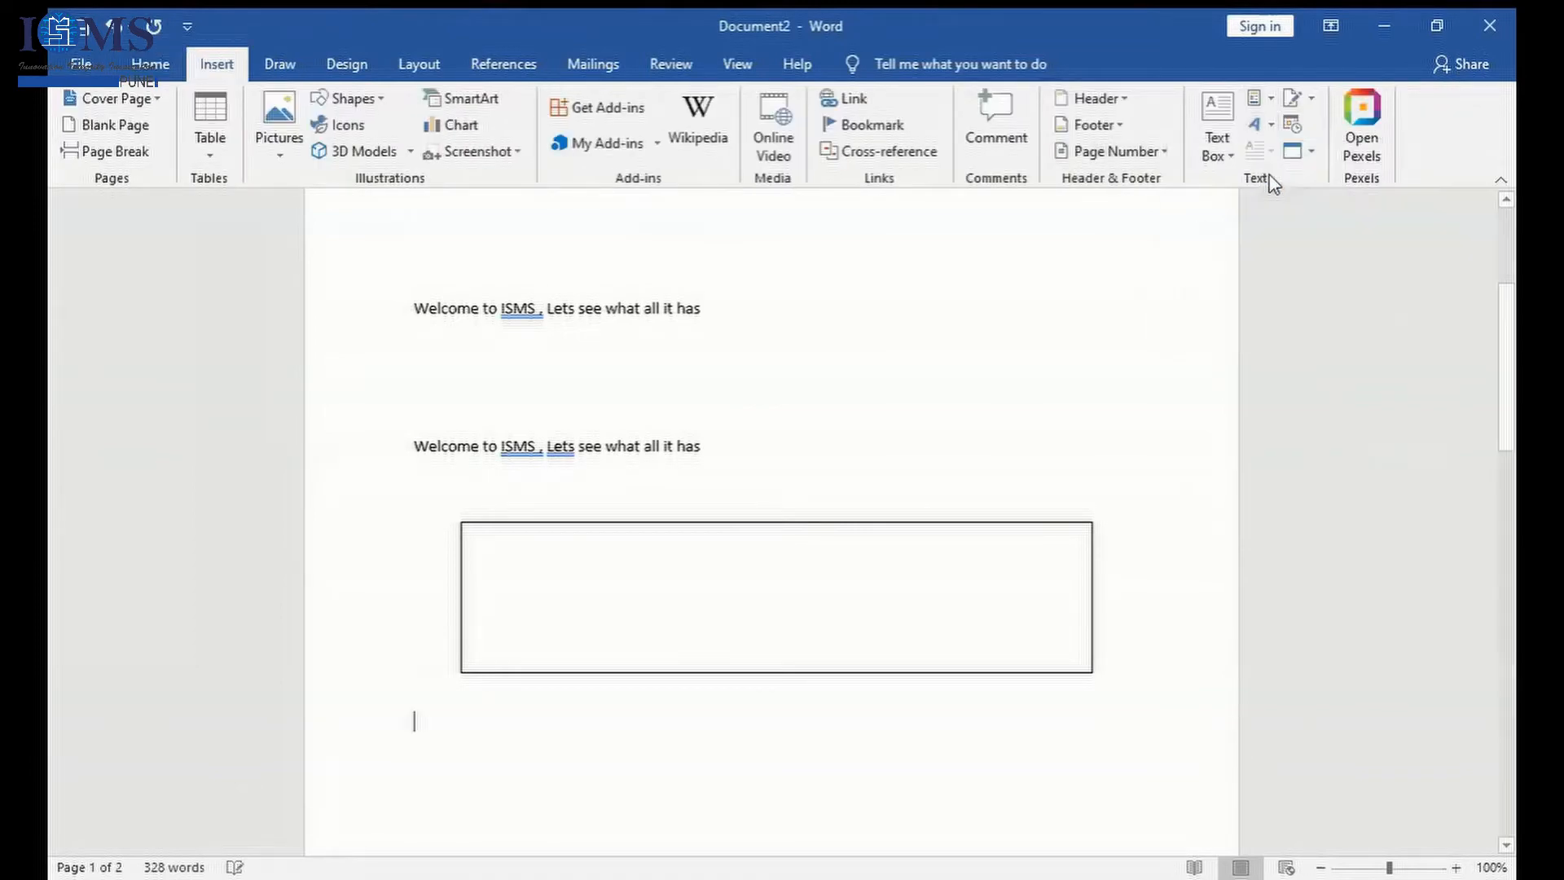
{"action": "left_click", "coordinate": [828, 768]}
{"action": "left_click", "coordinate": [689, 766]}
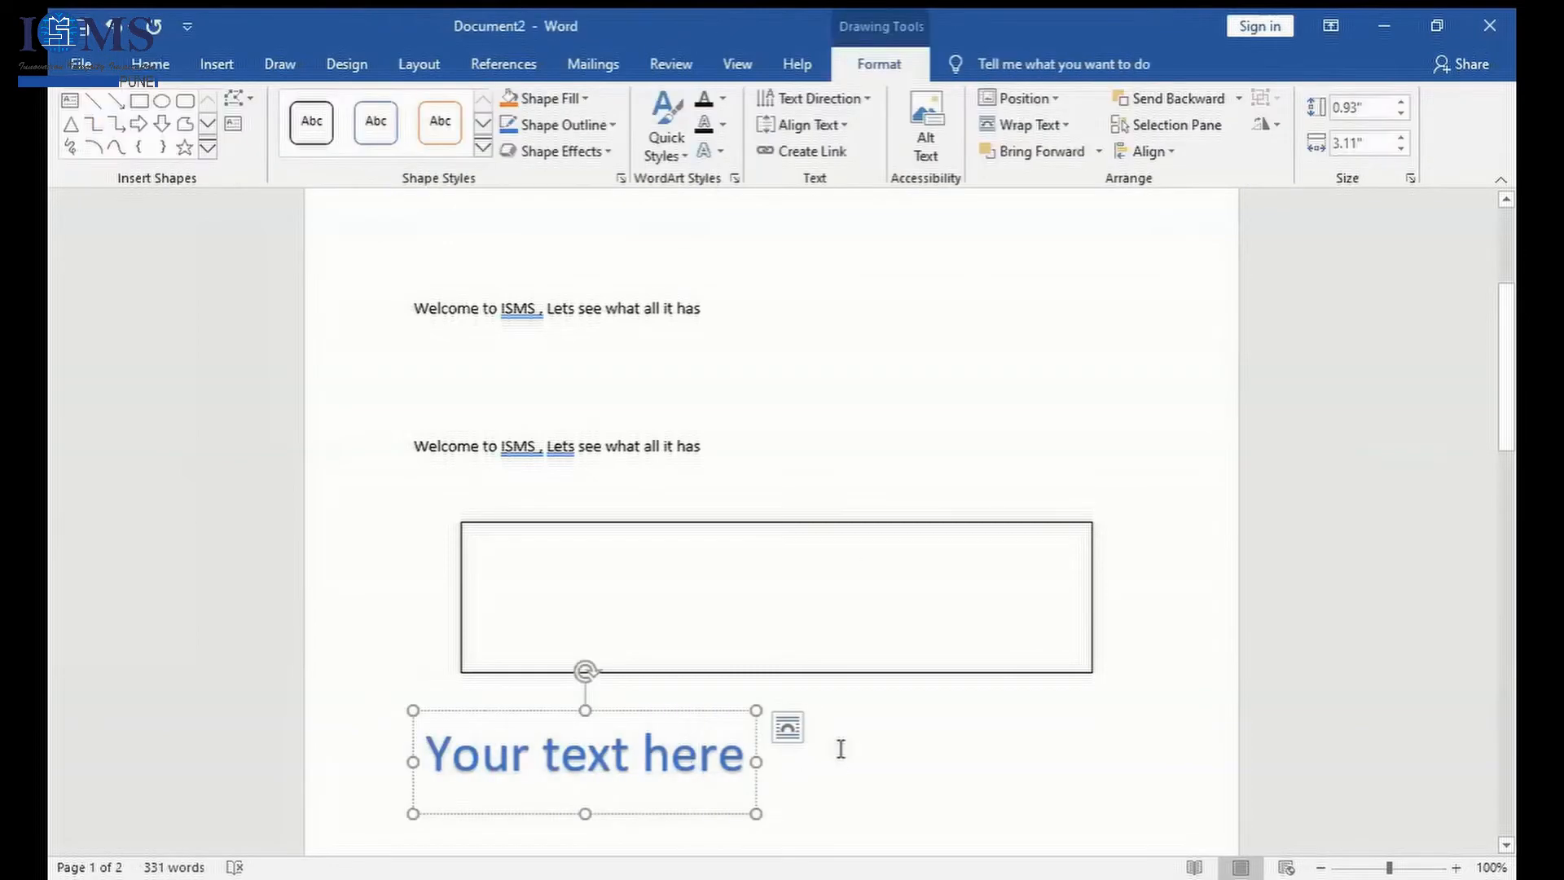
{"action": "left_click", "coordinate": [838, 747]}
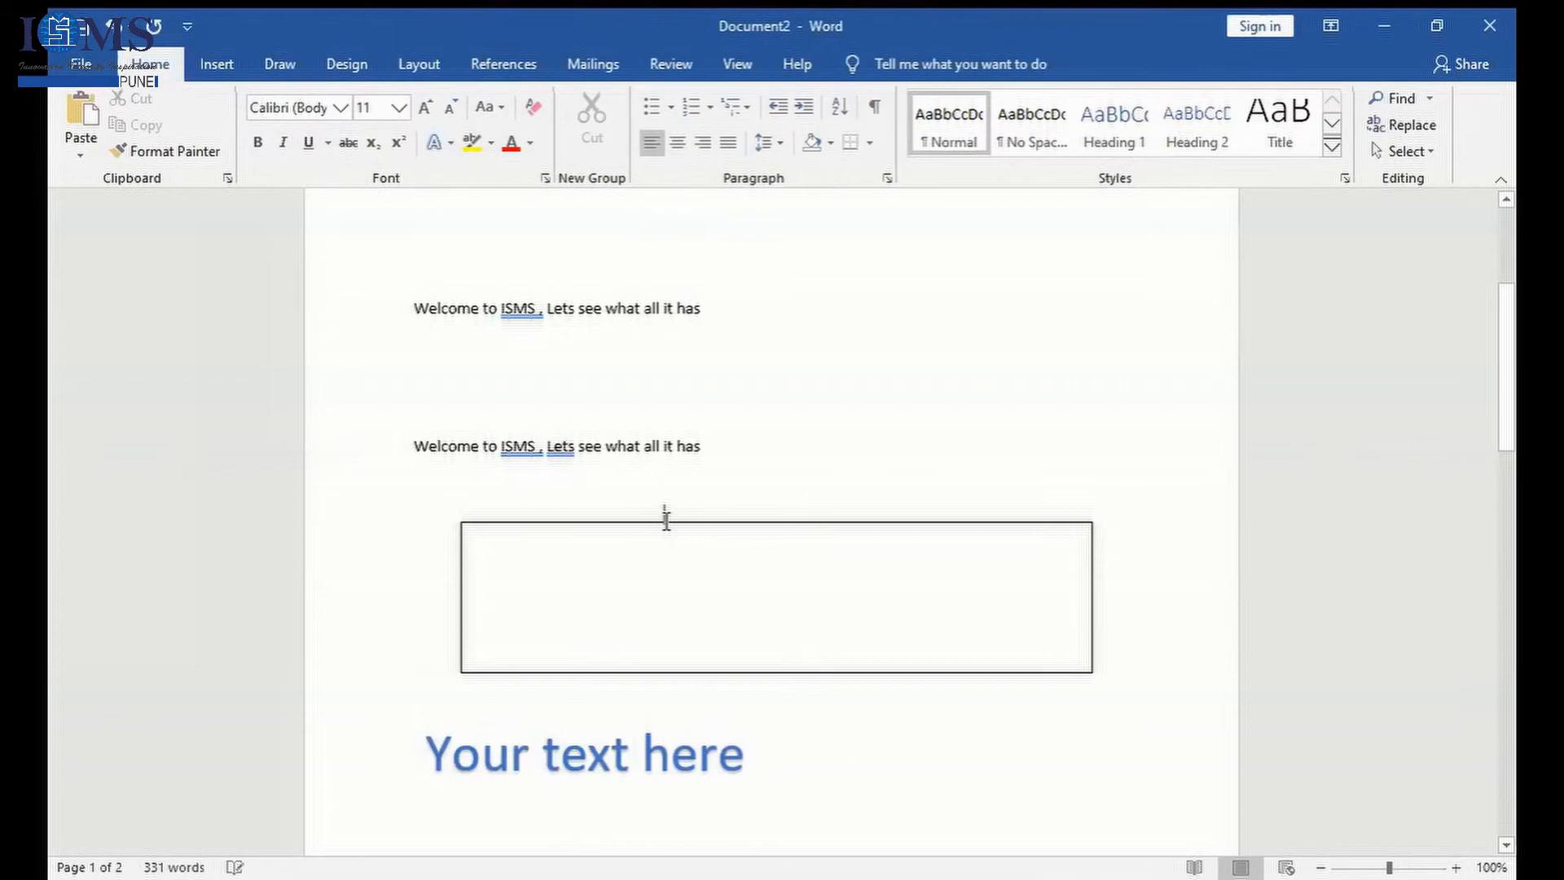
{"action": "left_click", "coordinate": [587, 757]}
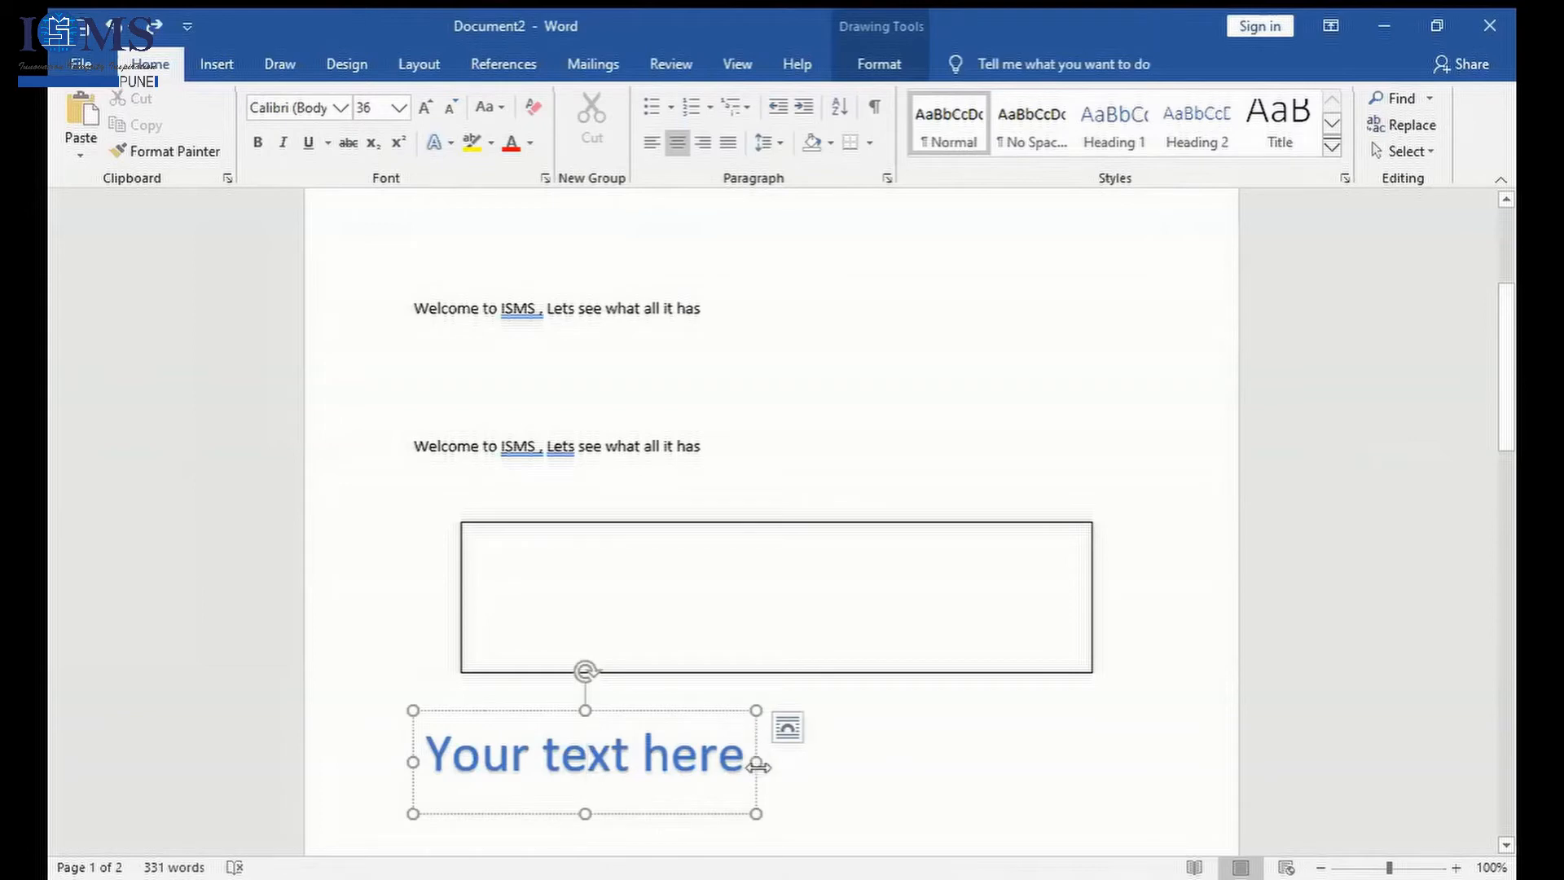
{"action": "left_click", "coordinate": [1015, 758]}
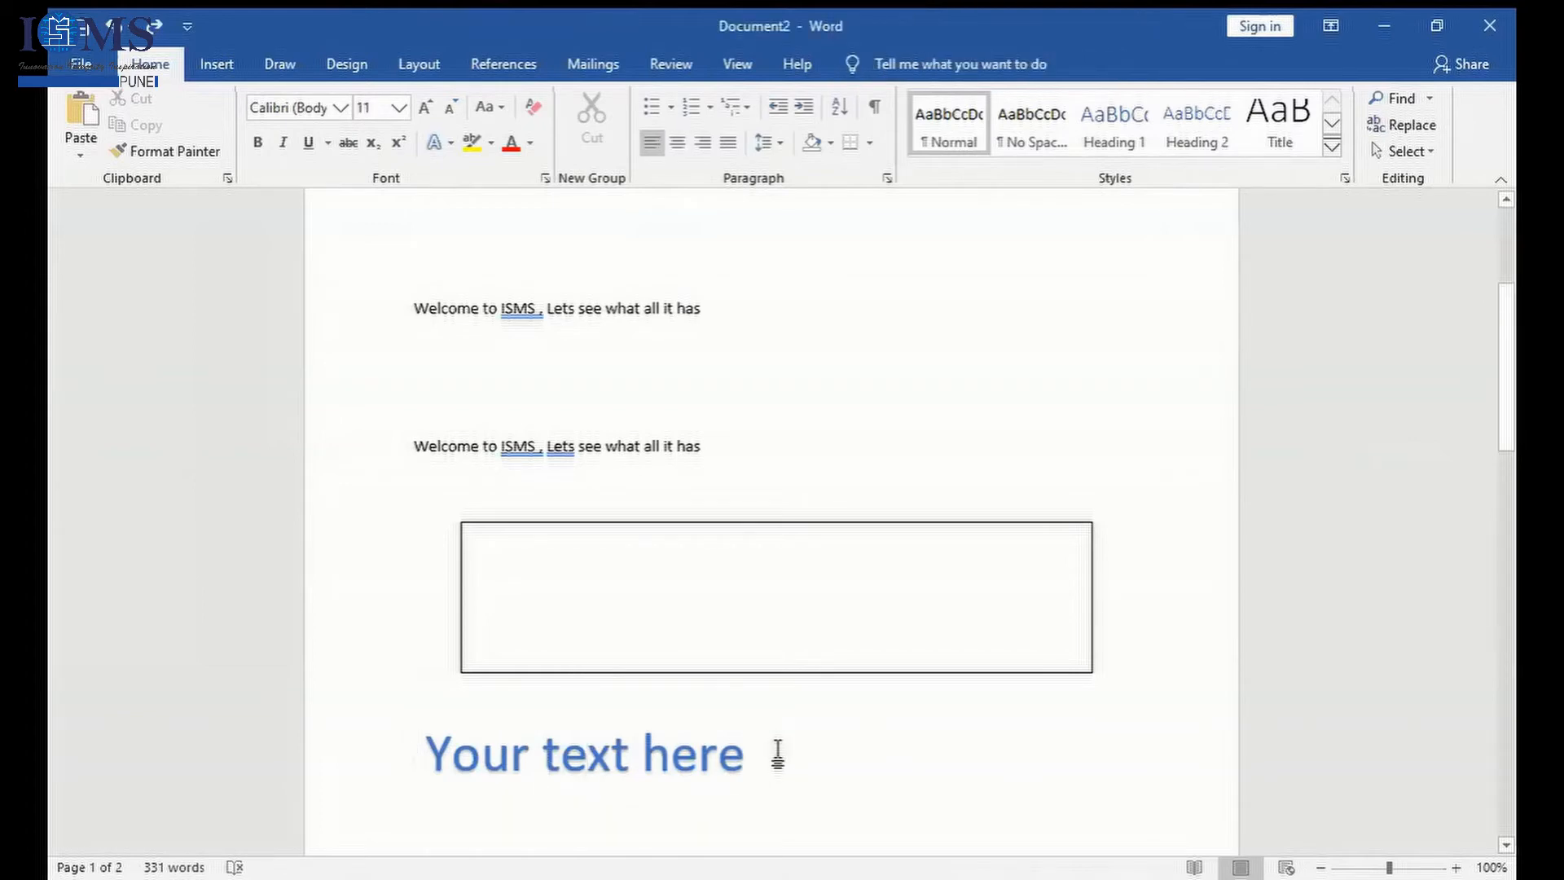
- Replace the placeholder WordArt below the text box with the plain word Welcome
{"action": "left_click_drag", "start_coordinate": [766, 762], "coordinate": [484, 734]}
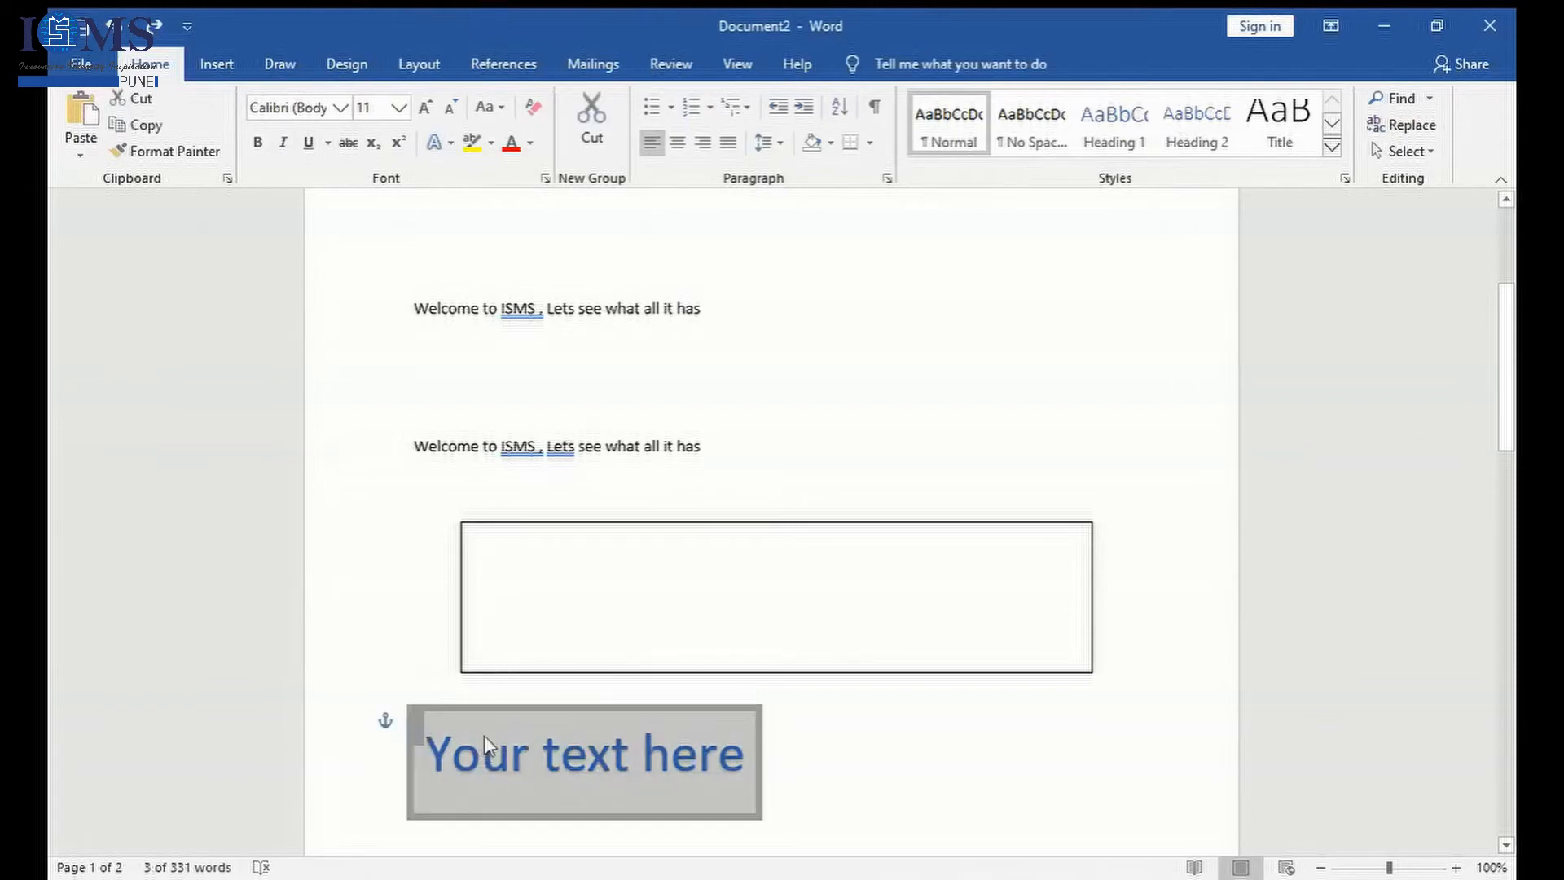
{"action": "type", "text": "wELCOME"}
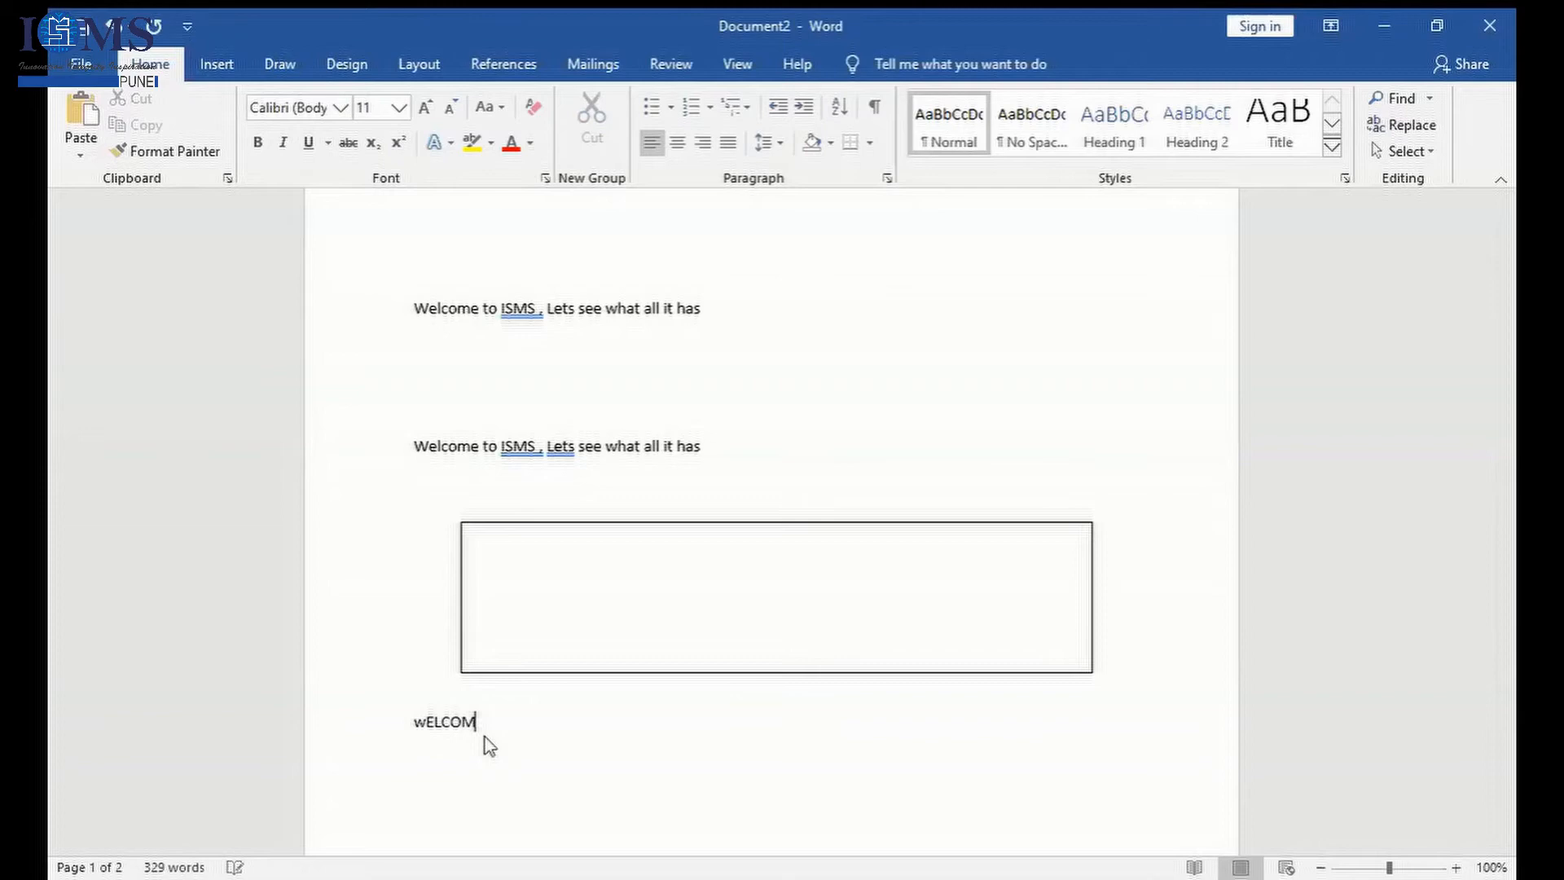
{"action": "left_click_drag", "start_coordinate": [489, 729], "coordinate": [451, 823]}
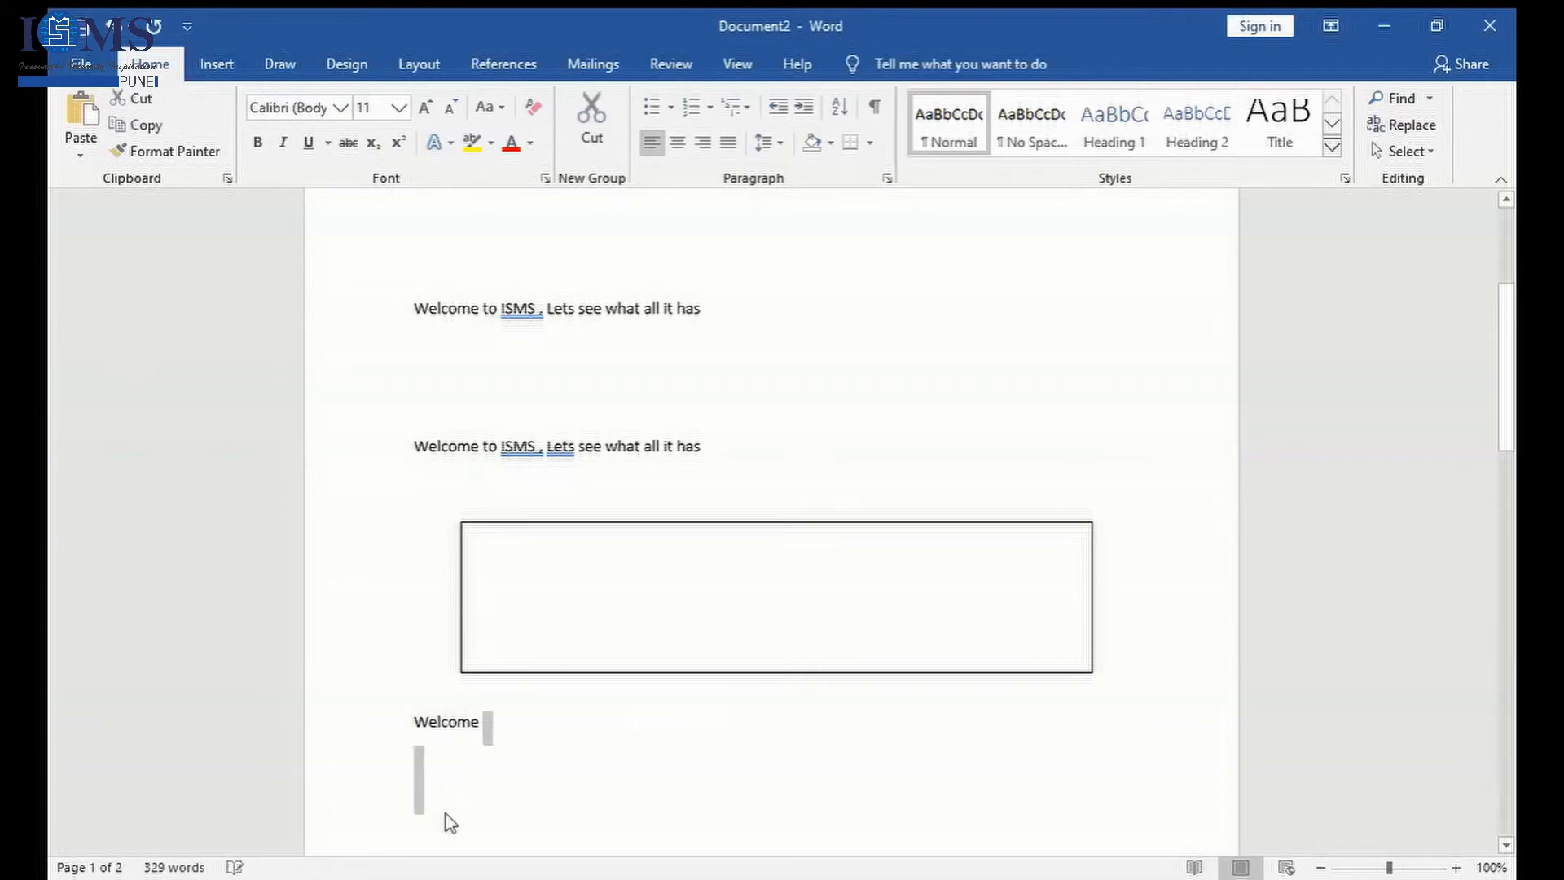
{"action": "left_click", "coordinate": [444, 821]}
- Convert the word Welcome below the text box into WordArt using the bold light blue style with a shadow
{"action": "double_click", "coordinate": [448, 735]}
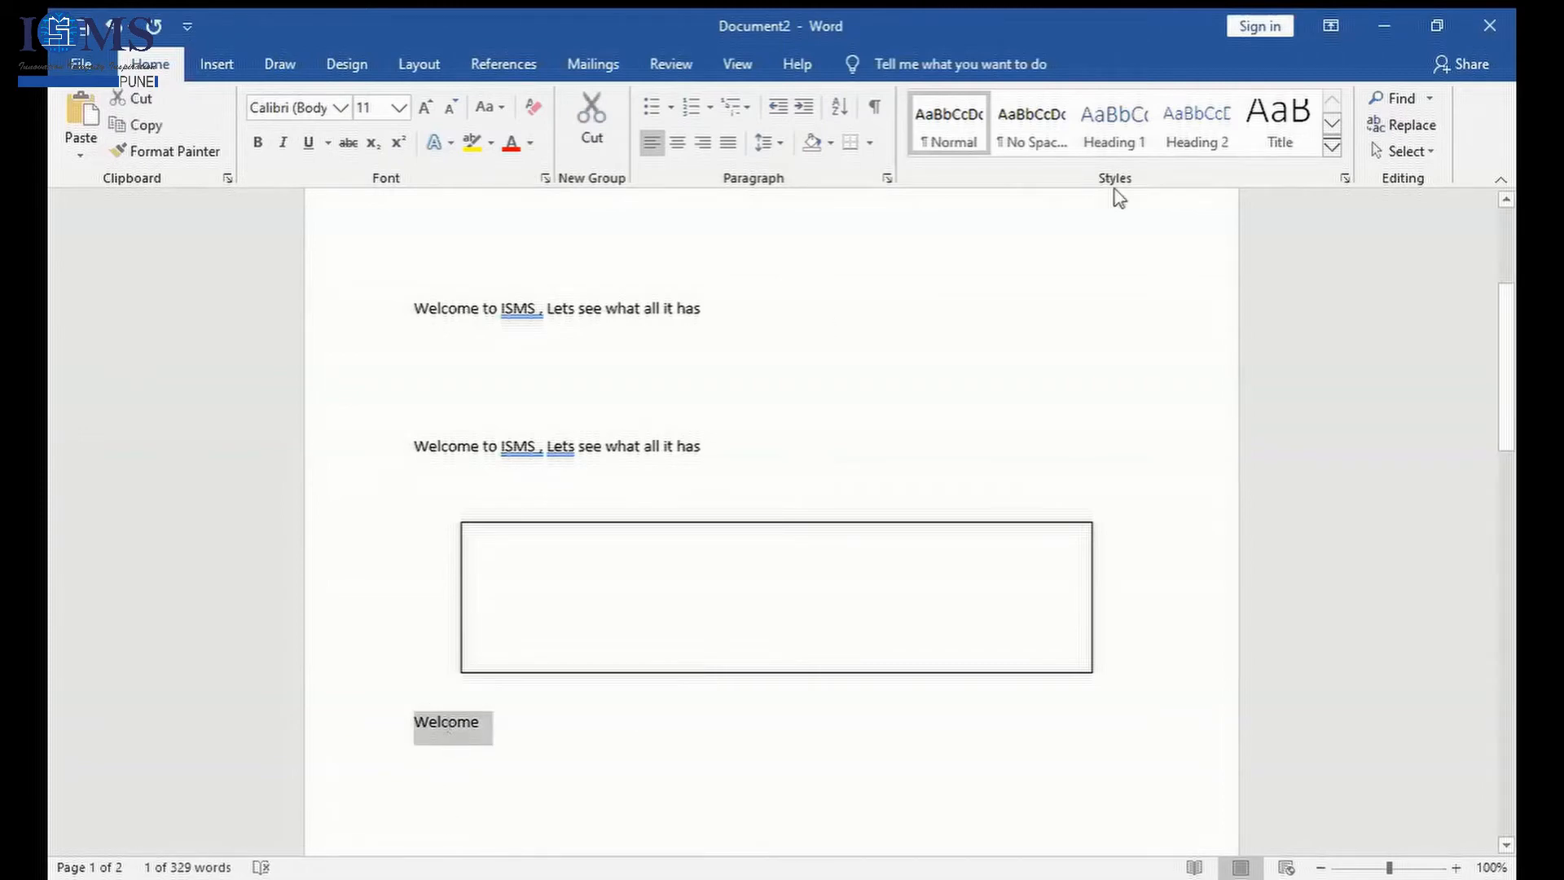
{"action": "left_click", "coordinate": [219, 72]}
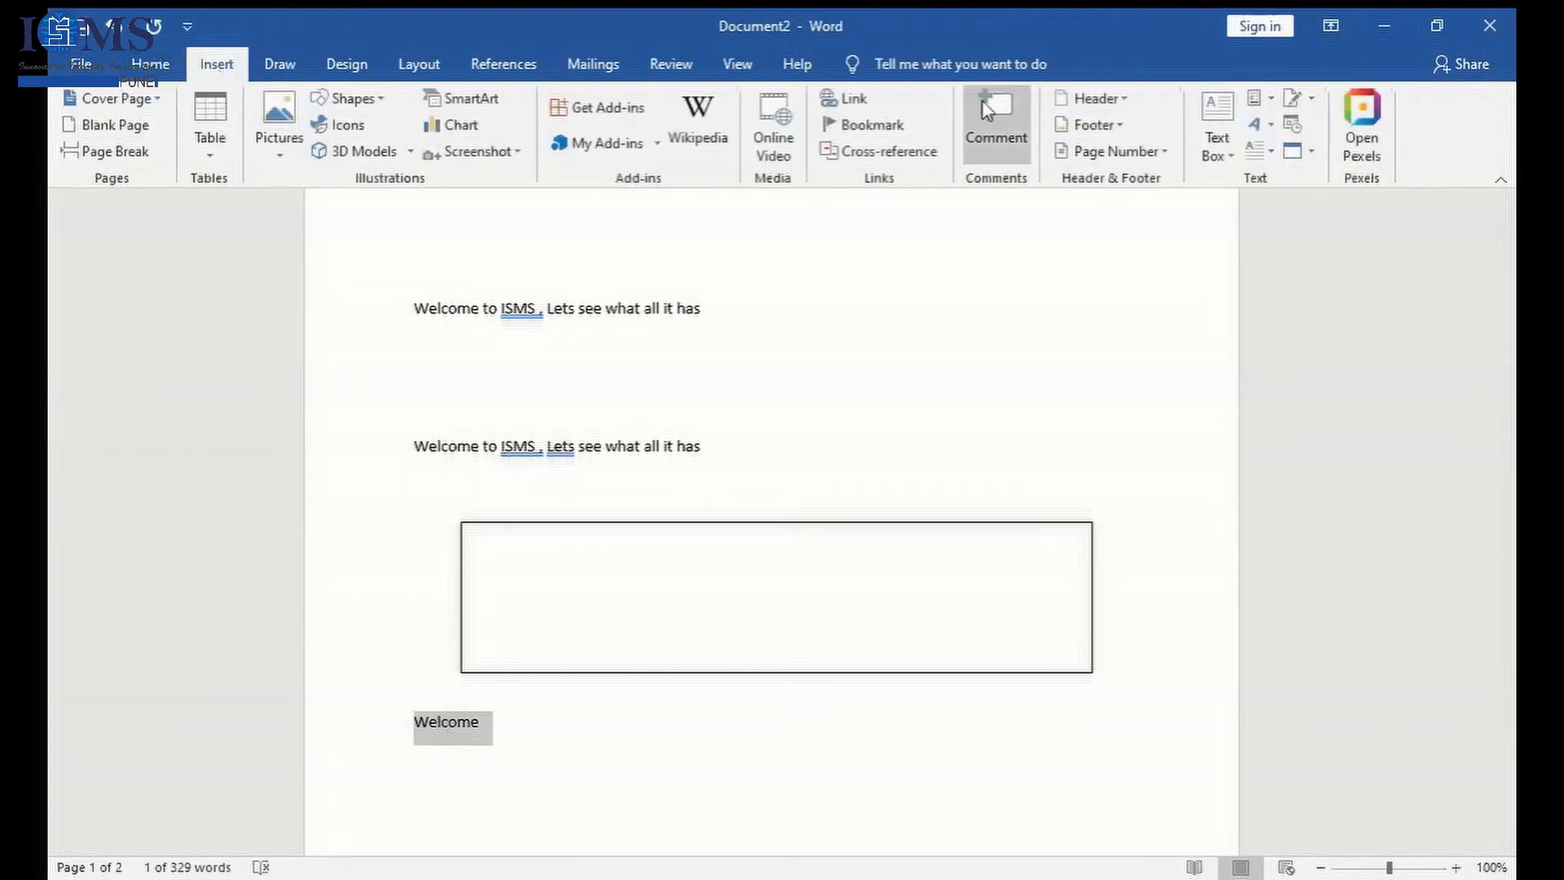
{"action": "left_click", "coordinate": [1262, 126]}
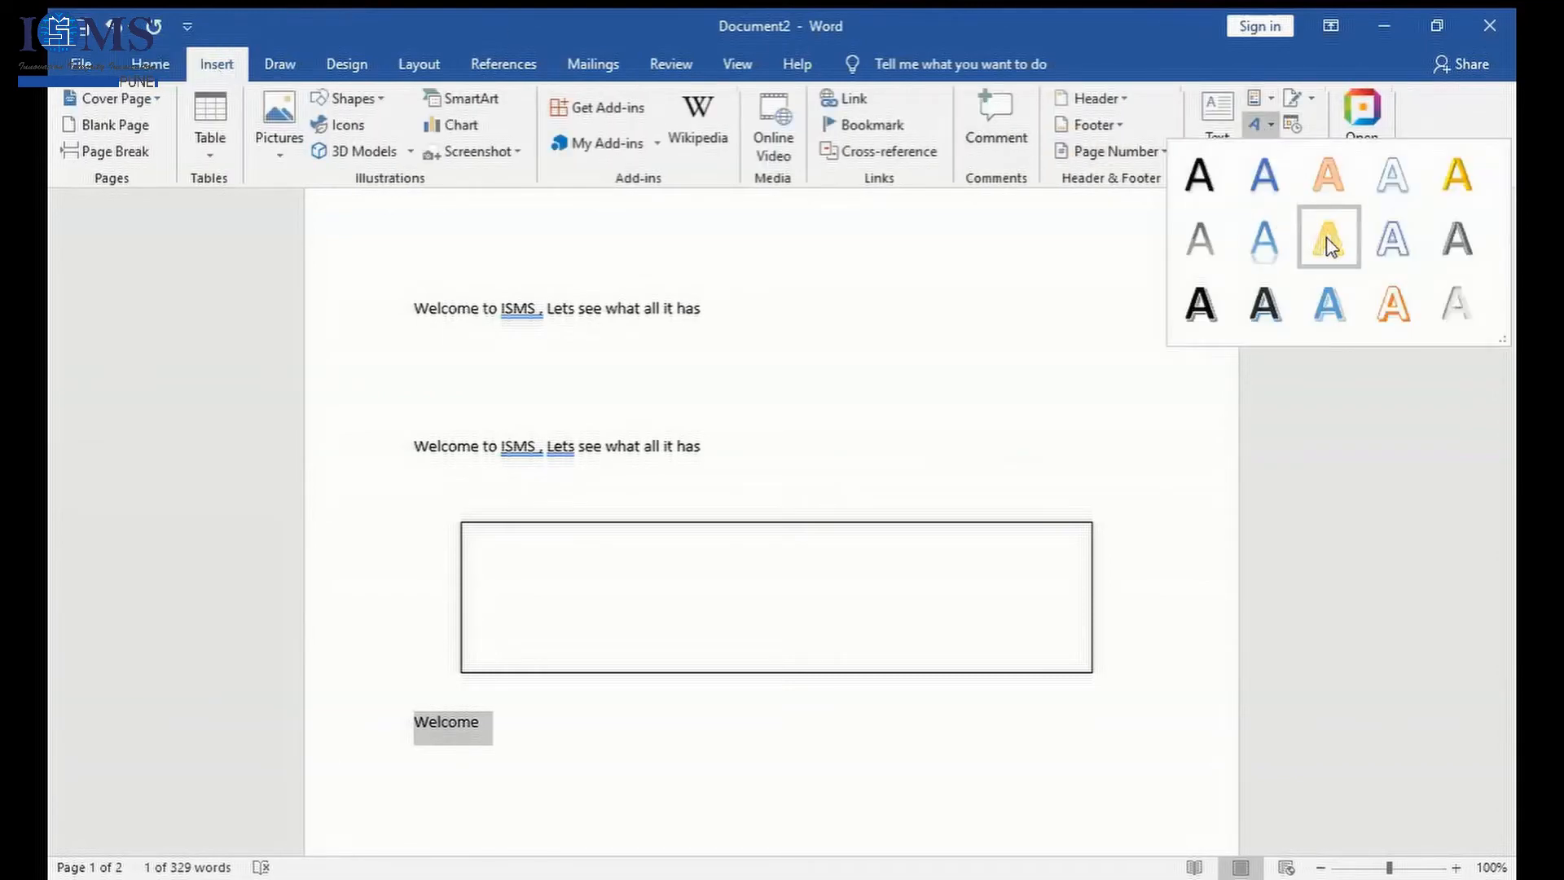
{"action": "left_click", "coordinate": [1329, 306]}
{"action": "left_click", "coordinate": [789, 415]}
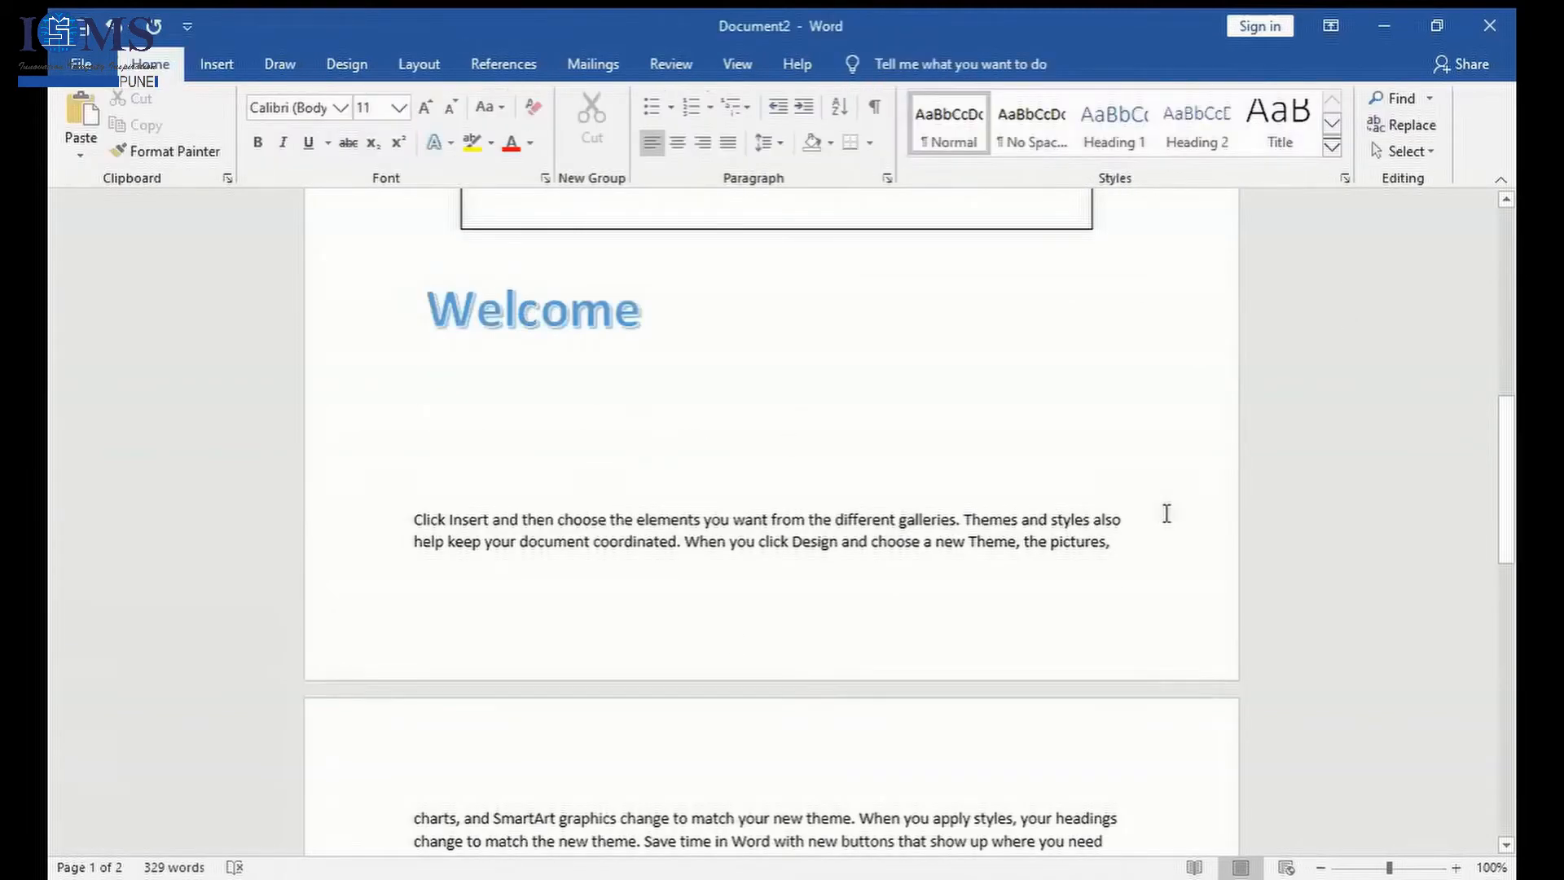
{"action": "left_click_drag", "start_coordinate": [1507, 559], "coordinate": [1508, 491]}
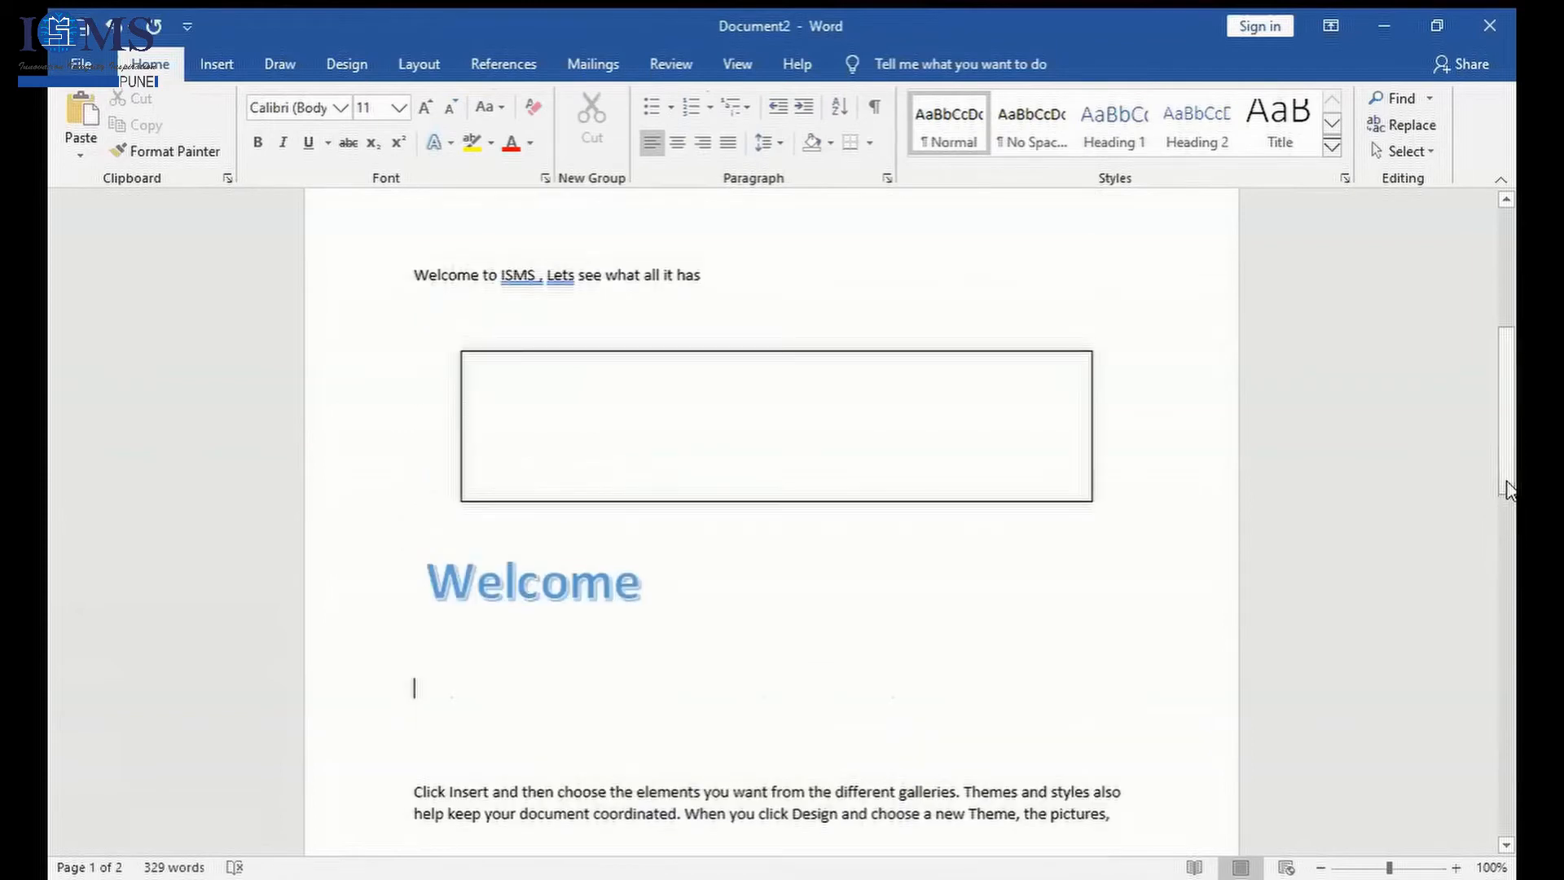
{"action": "left_click", "coordinate": [218, 70]}
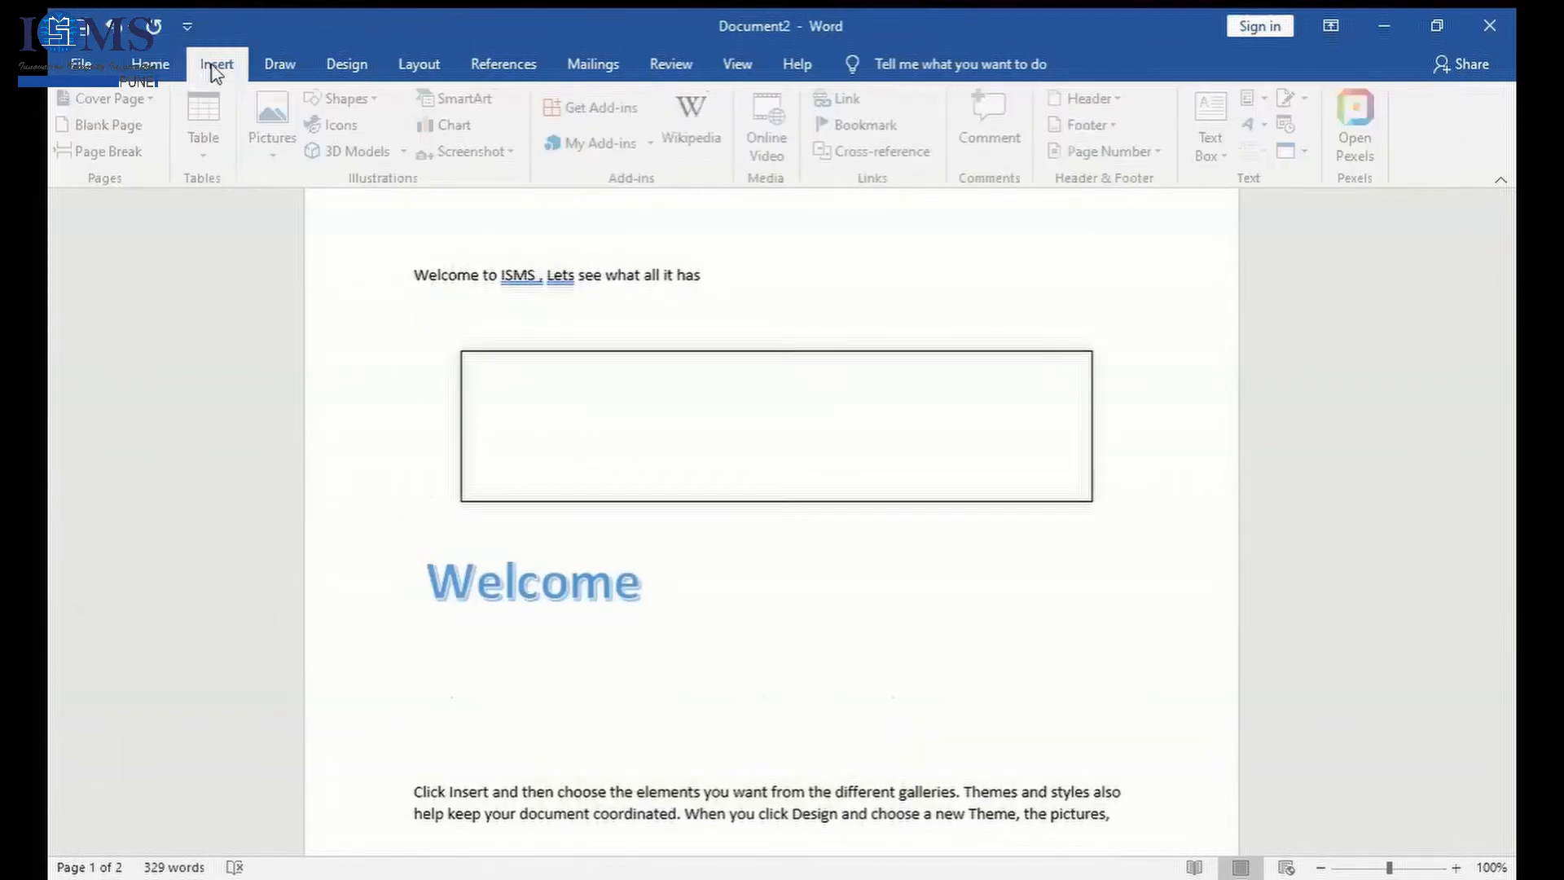
{"action": "left_click", "coordinate": [348, 101]}
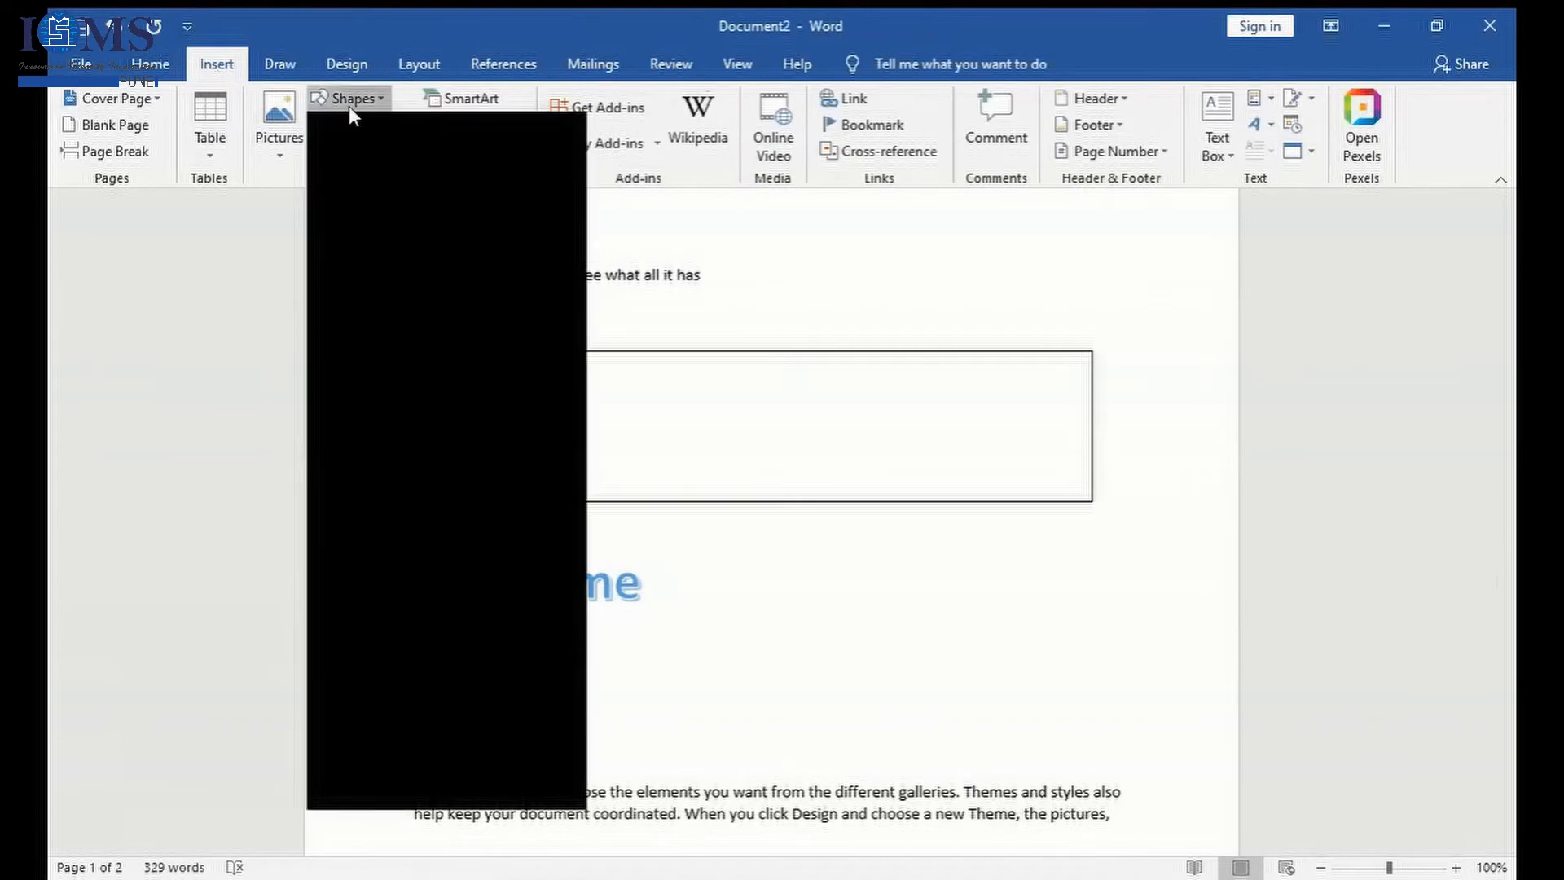
{"action": "left_click", "coordinate": [743, 393]}
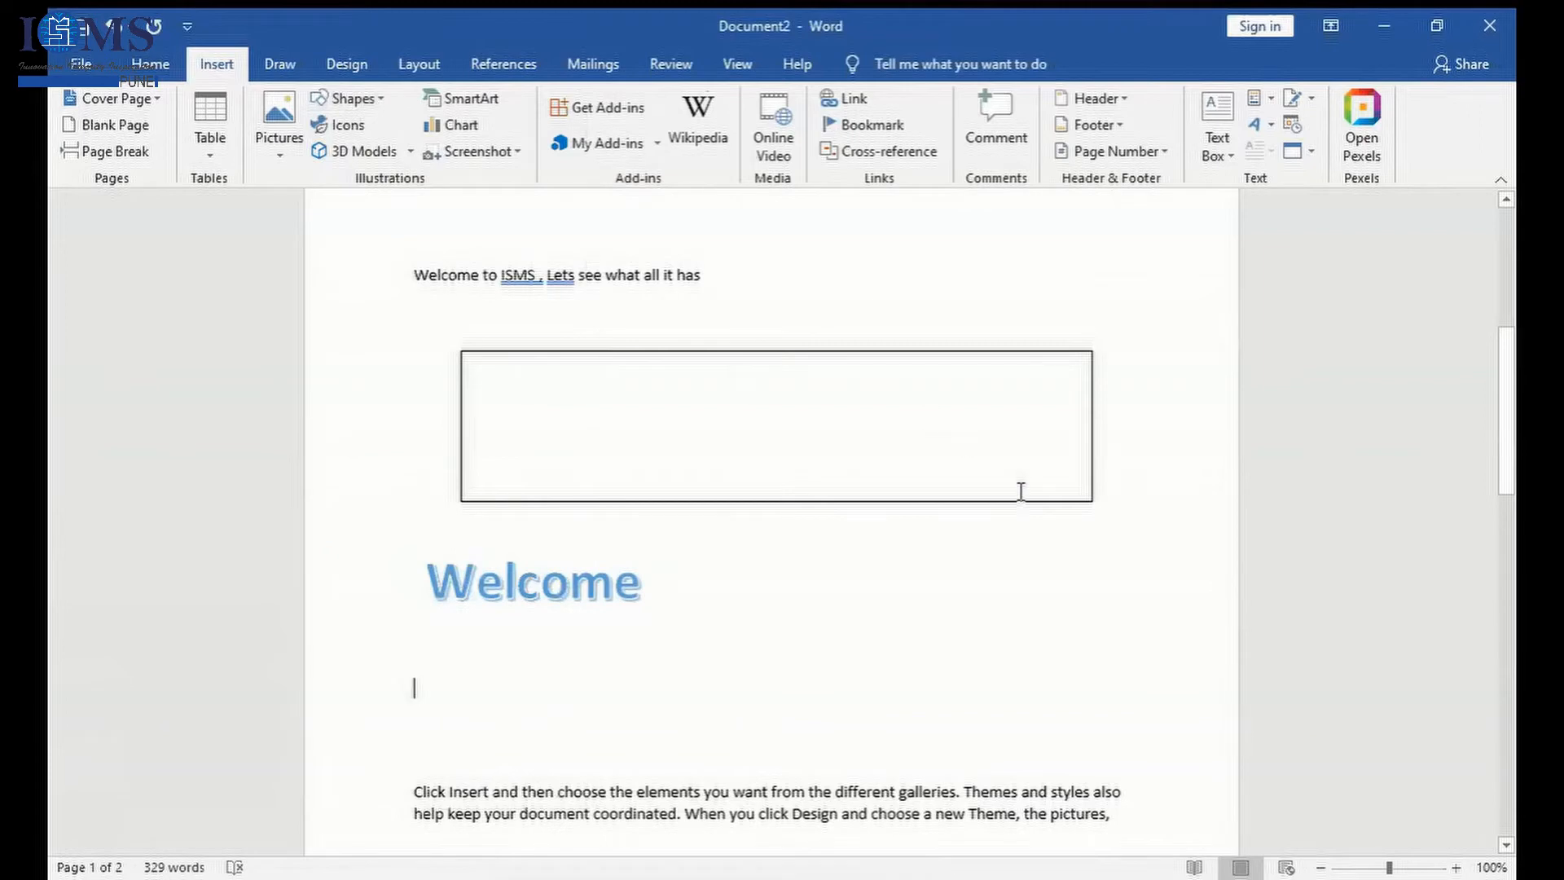
{"action": "left_click", "coordinate": [617, 566]}
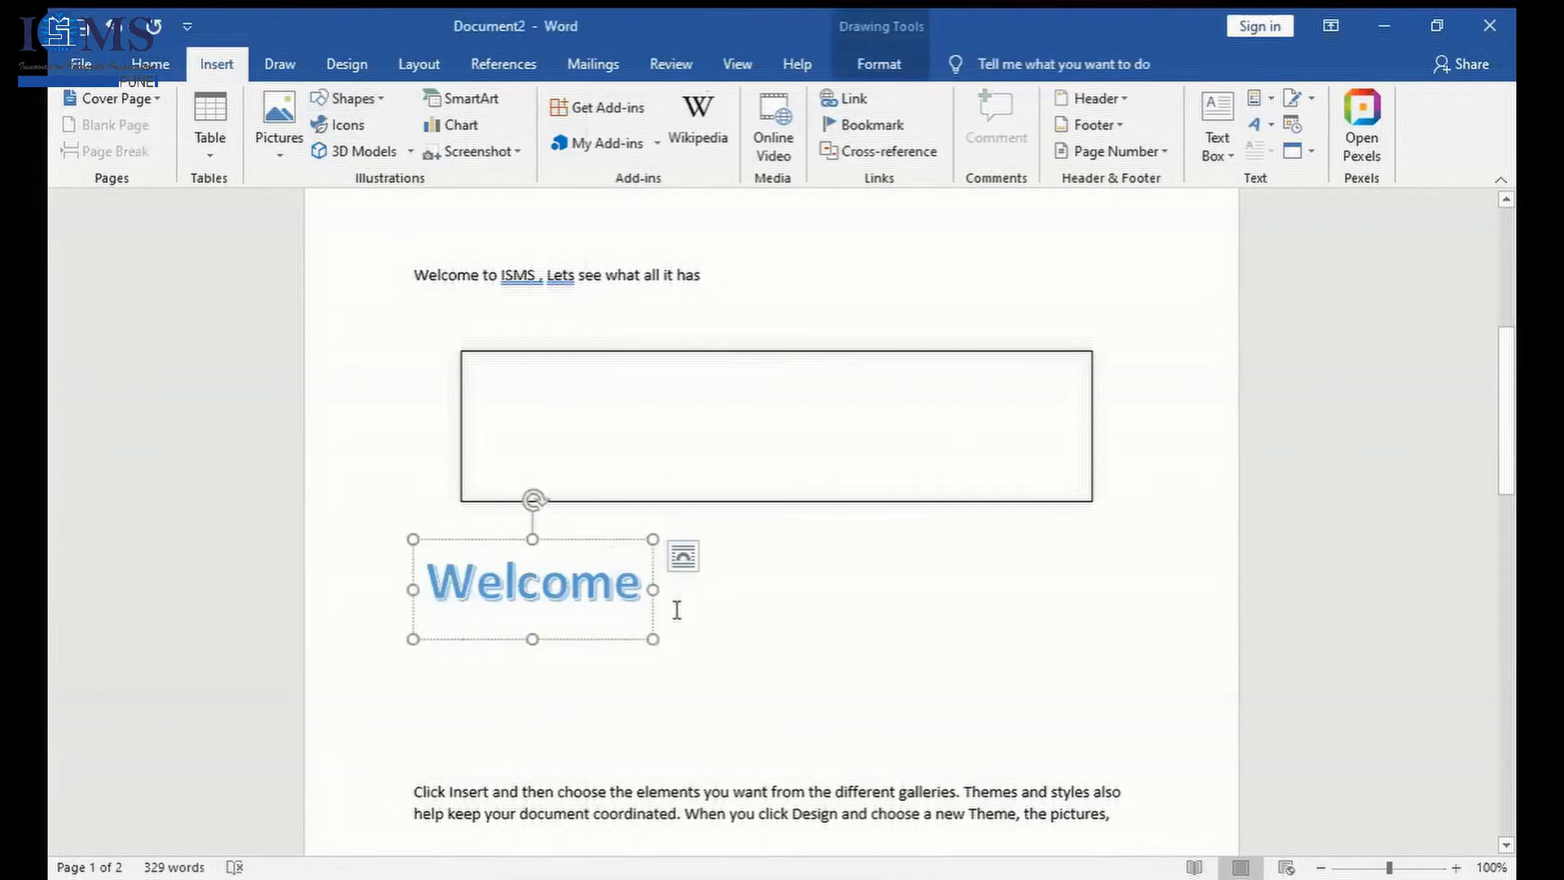
- Widen the light blue Welcome WordArt to about 6.07 inches beneath the text box
{"action": "left_click_drag", "start_coordinate": [653, 589], "coordinate": [1128, 598]}
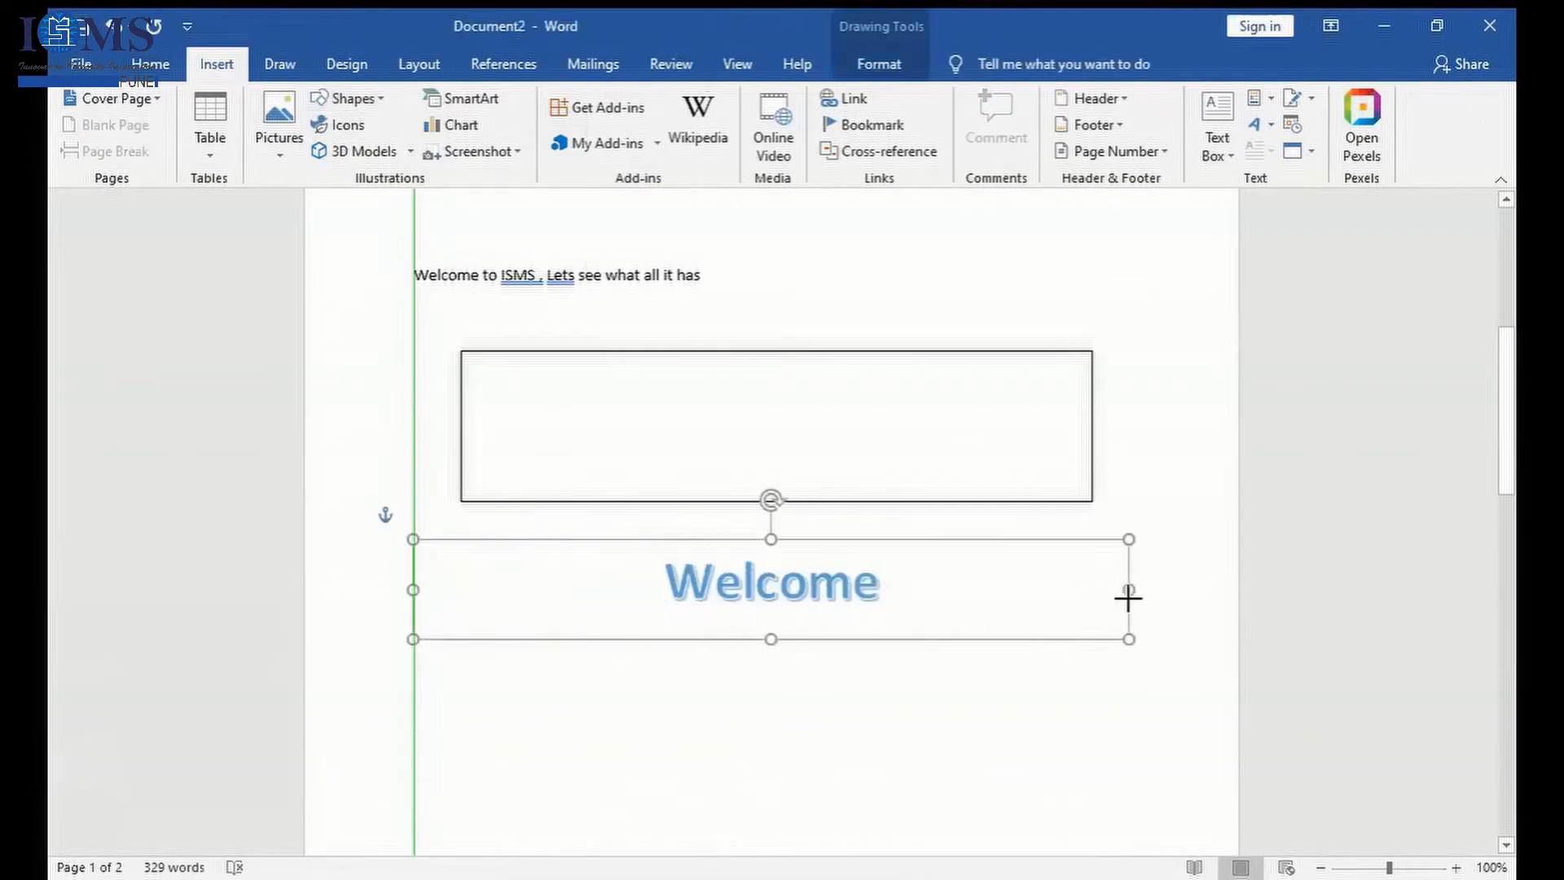
{"action": "left_click_drag", "start_coordinate": [422, 583], "coordinate": [459, 582]}
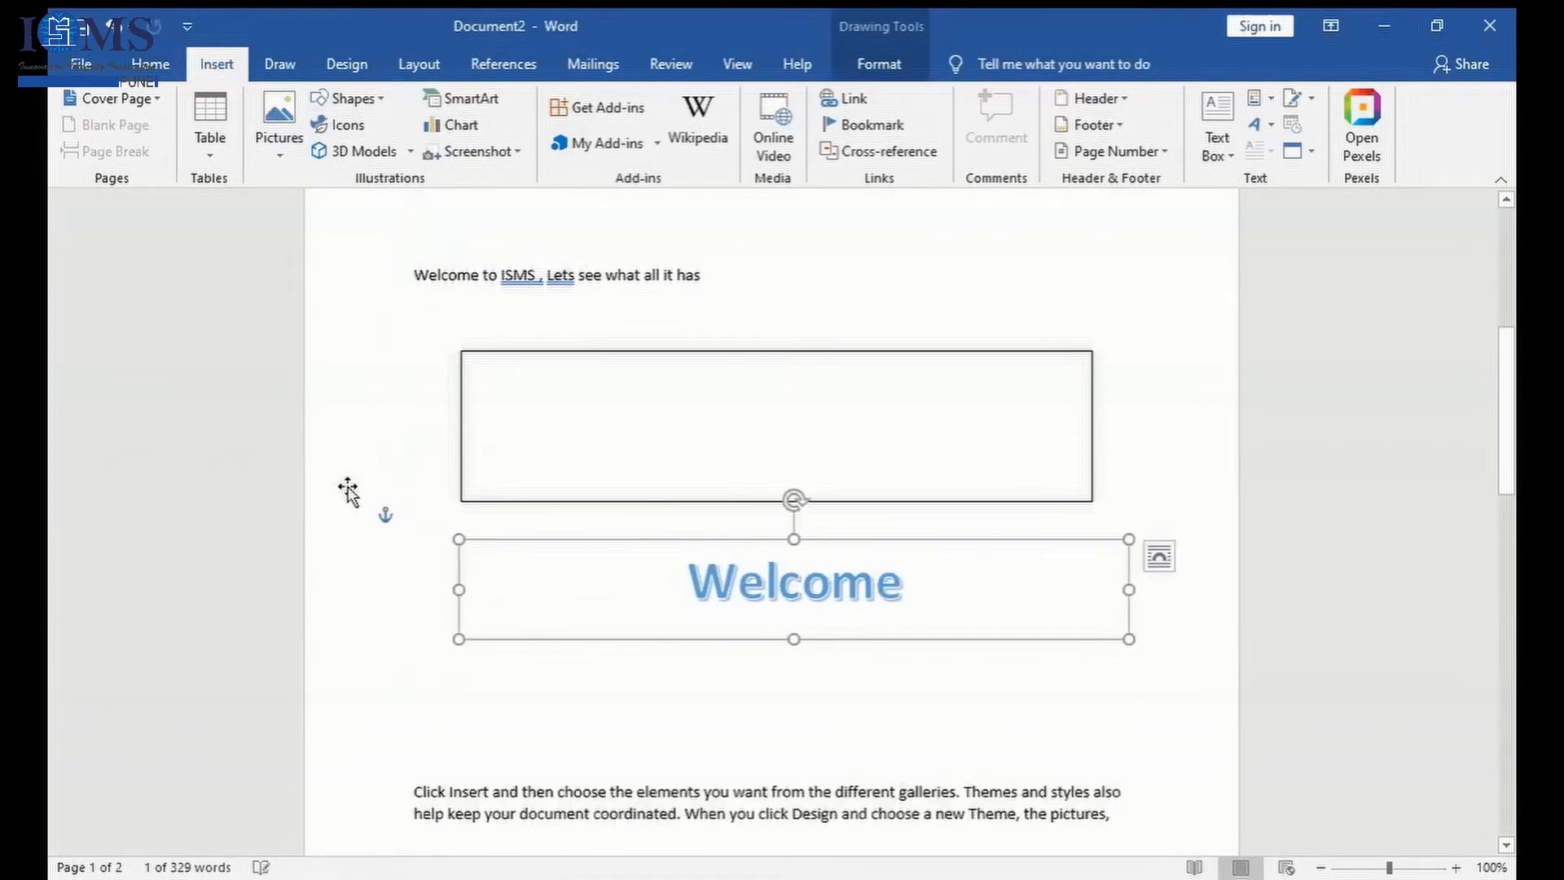
- Replace the light blue Welcome WordArt with one in the black fill, white outline and blue hard shadow style
{"action": "left_click", "coordinate": [1262, 123]}
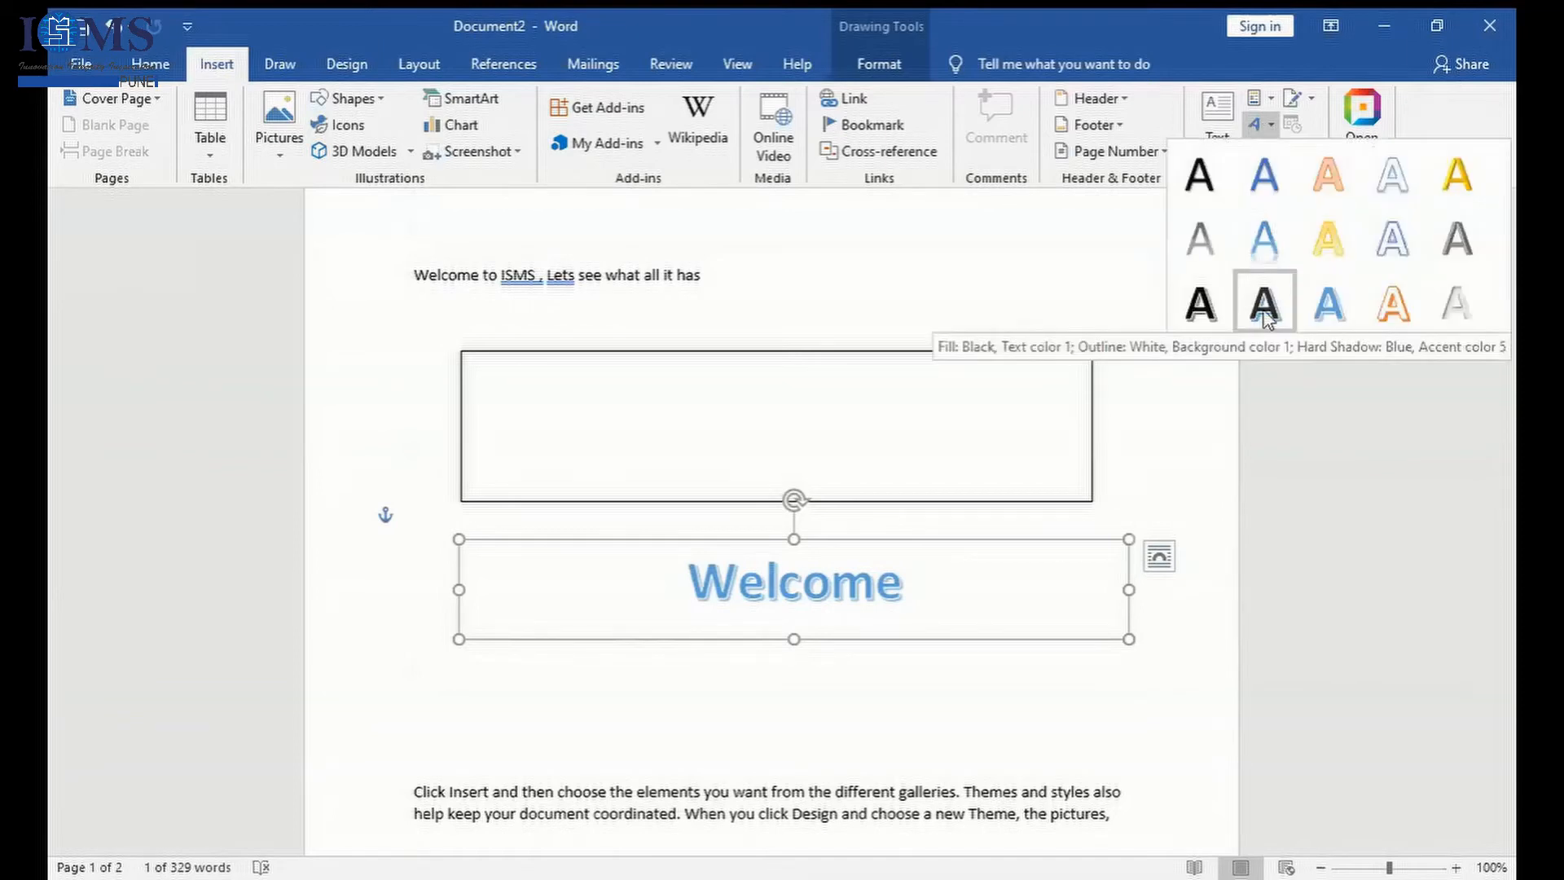
{"action": "left_click", "coordinate": [1264, 317]}
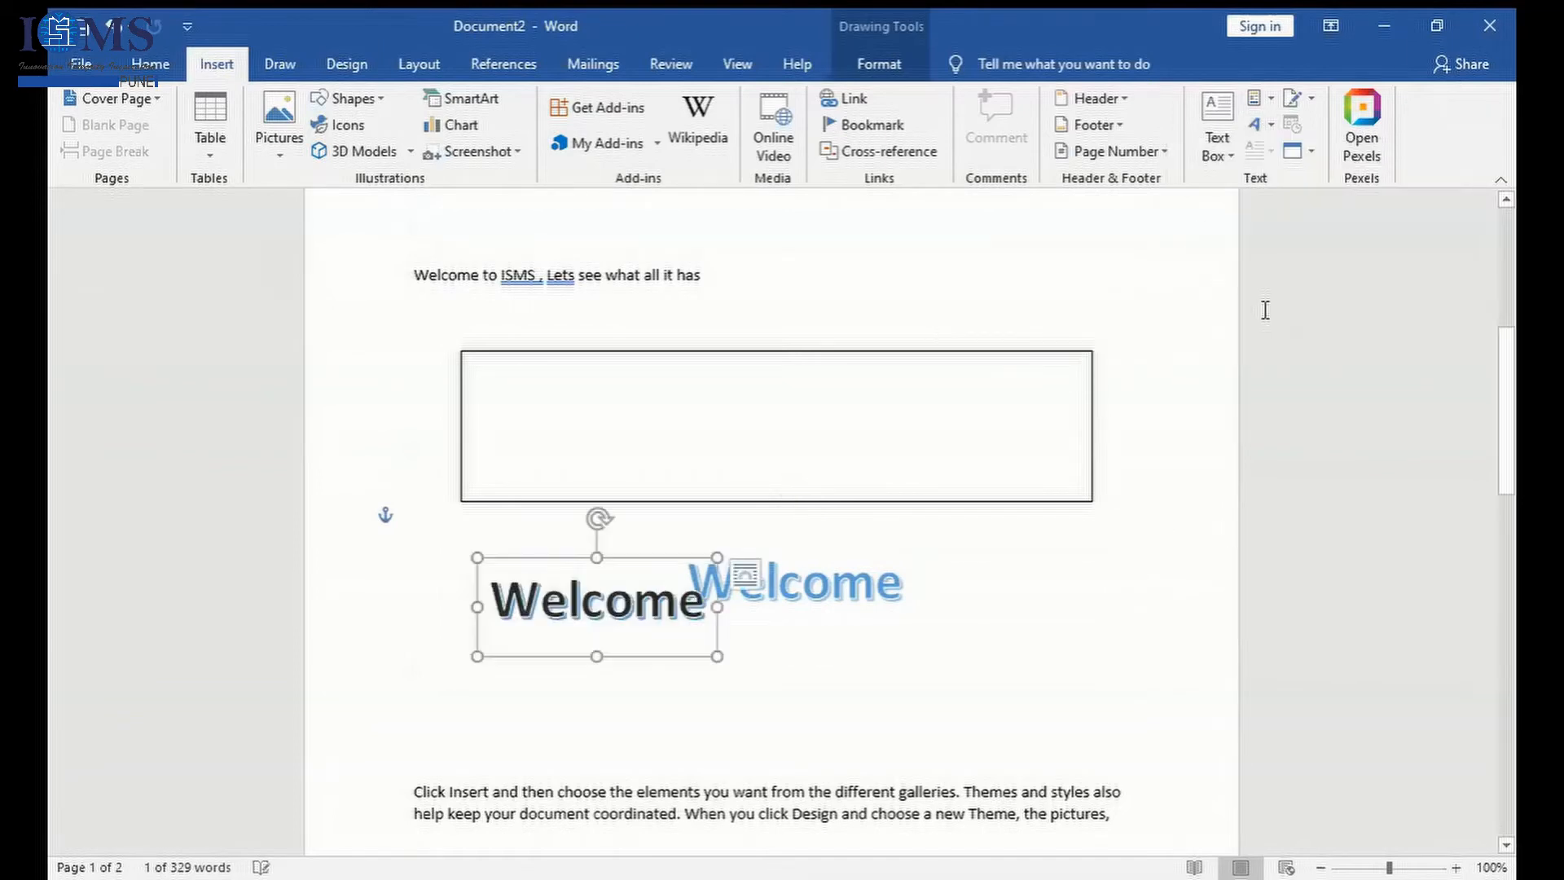
{"action": "left_click", "coordinate": [815, 706]}
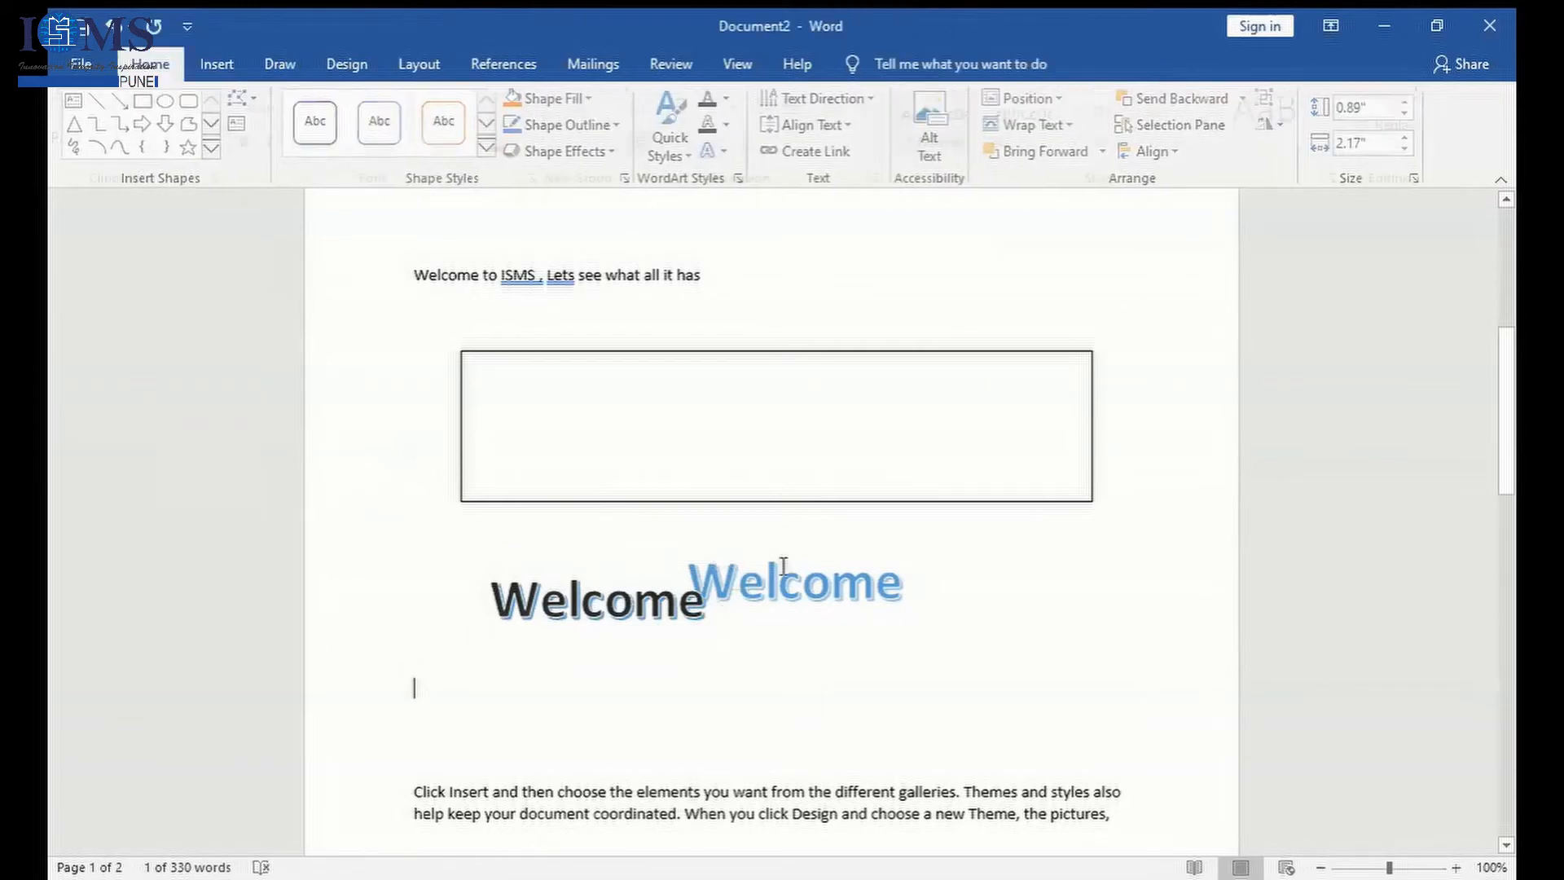
{"action": "left_click", "coordinate": [780, 584]}
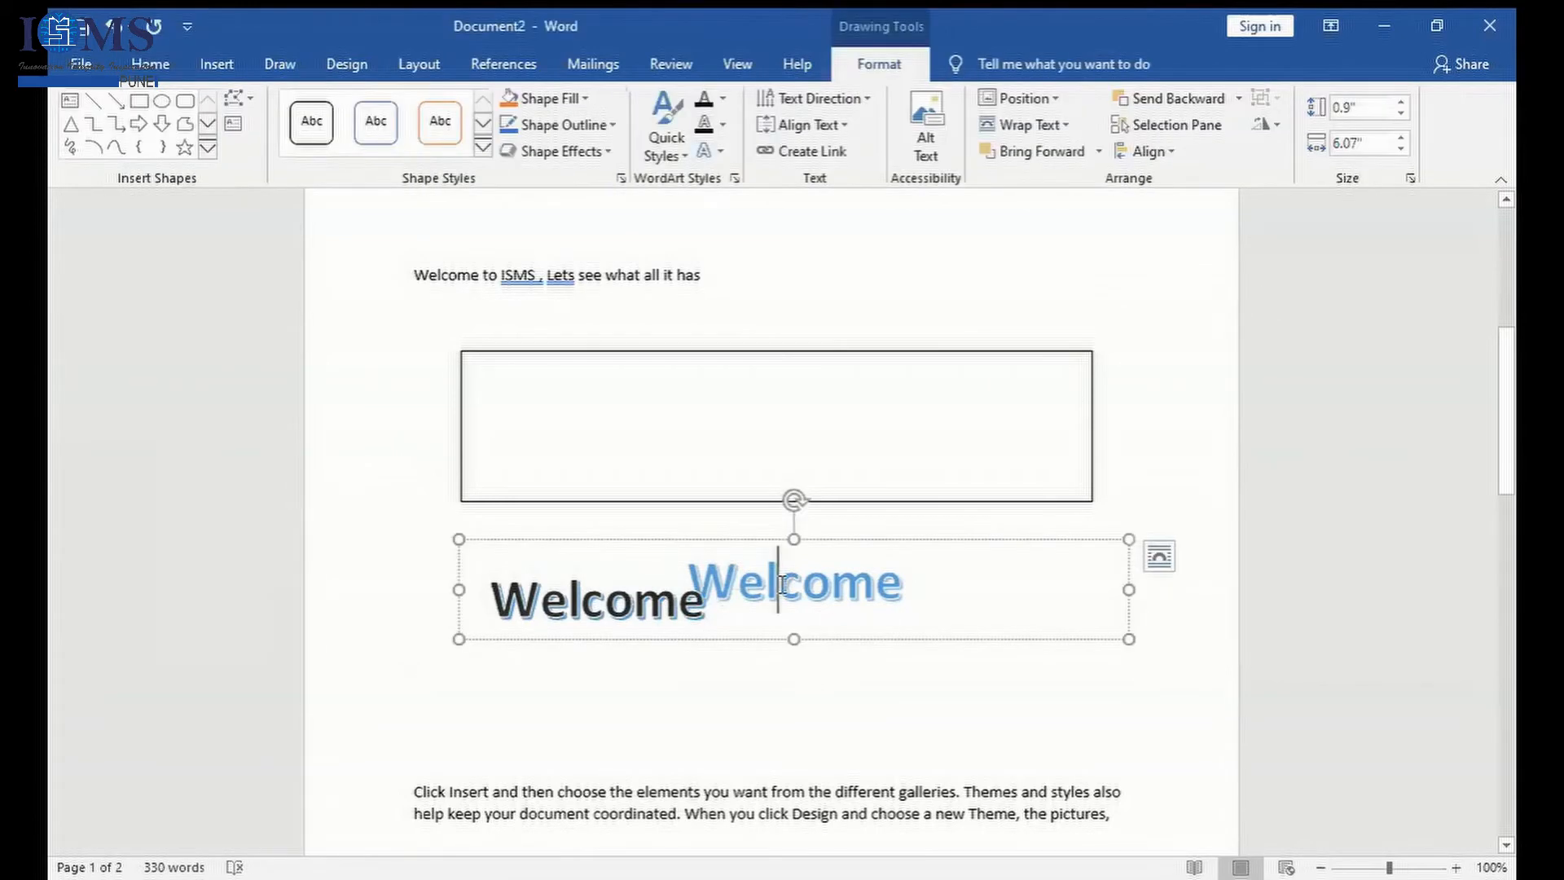
{"action": "left_click", "coordinate": [725, 541]}
{"action": "key", "text": "Delete"}
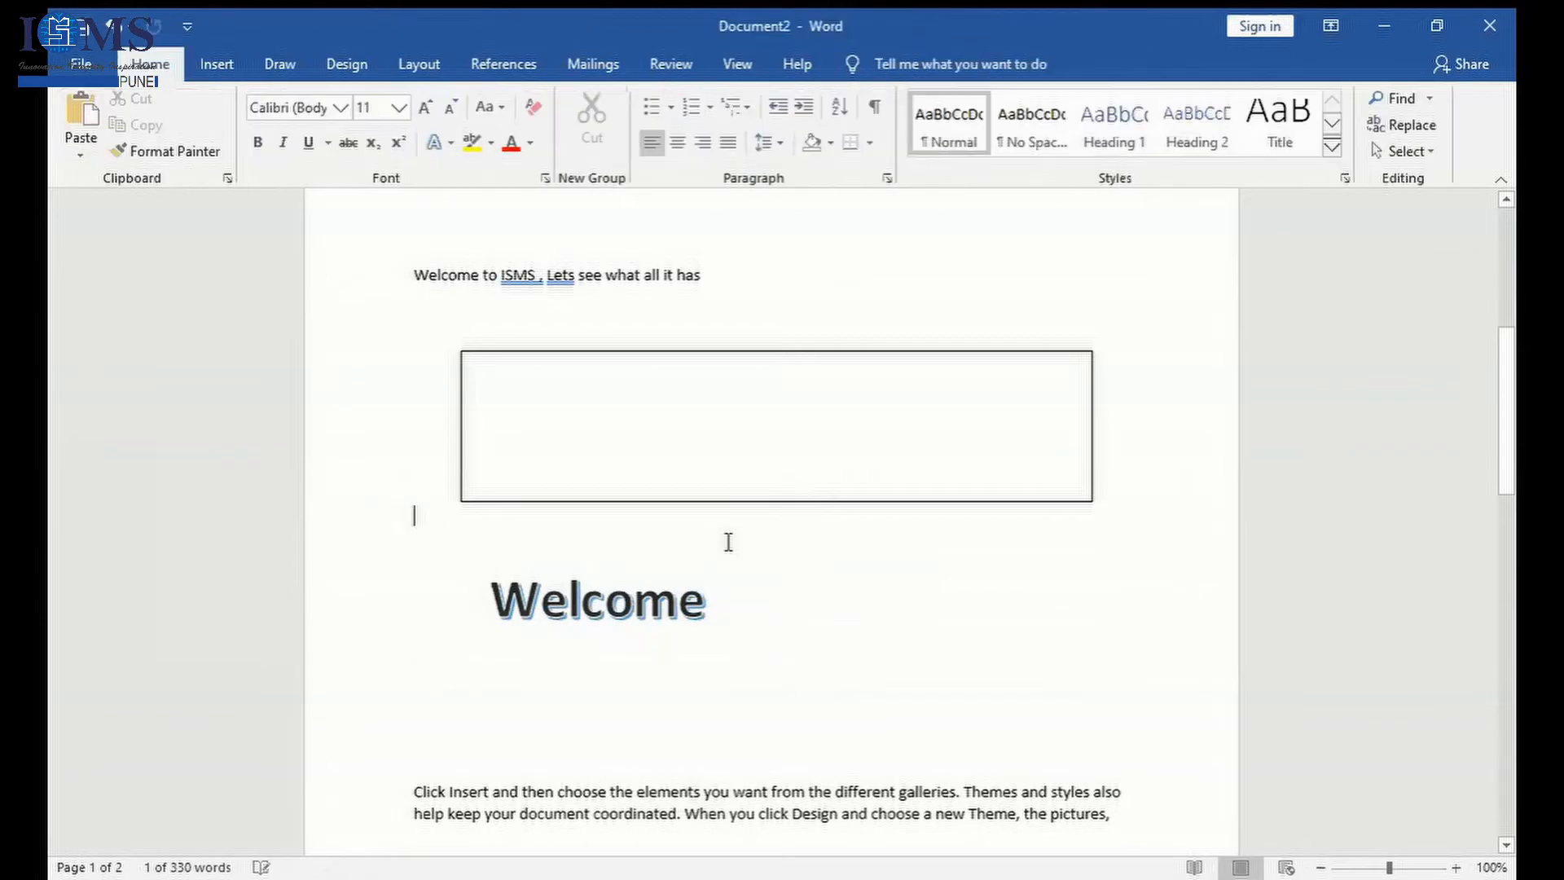
{"action": "left_click", "coordinate": [608, 601]}
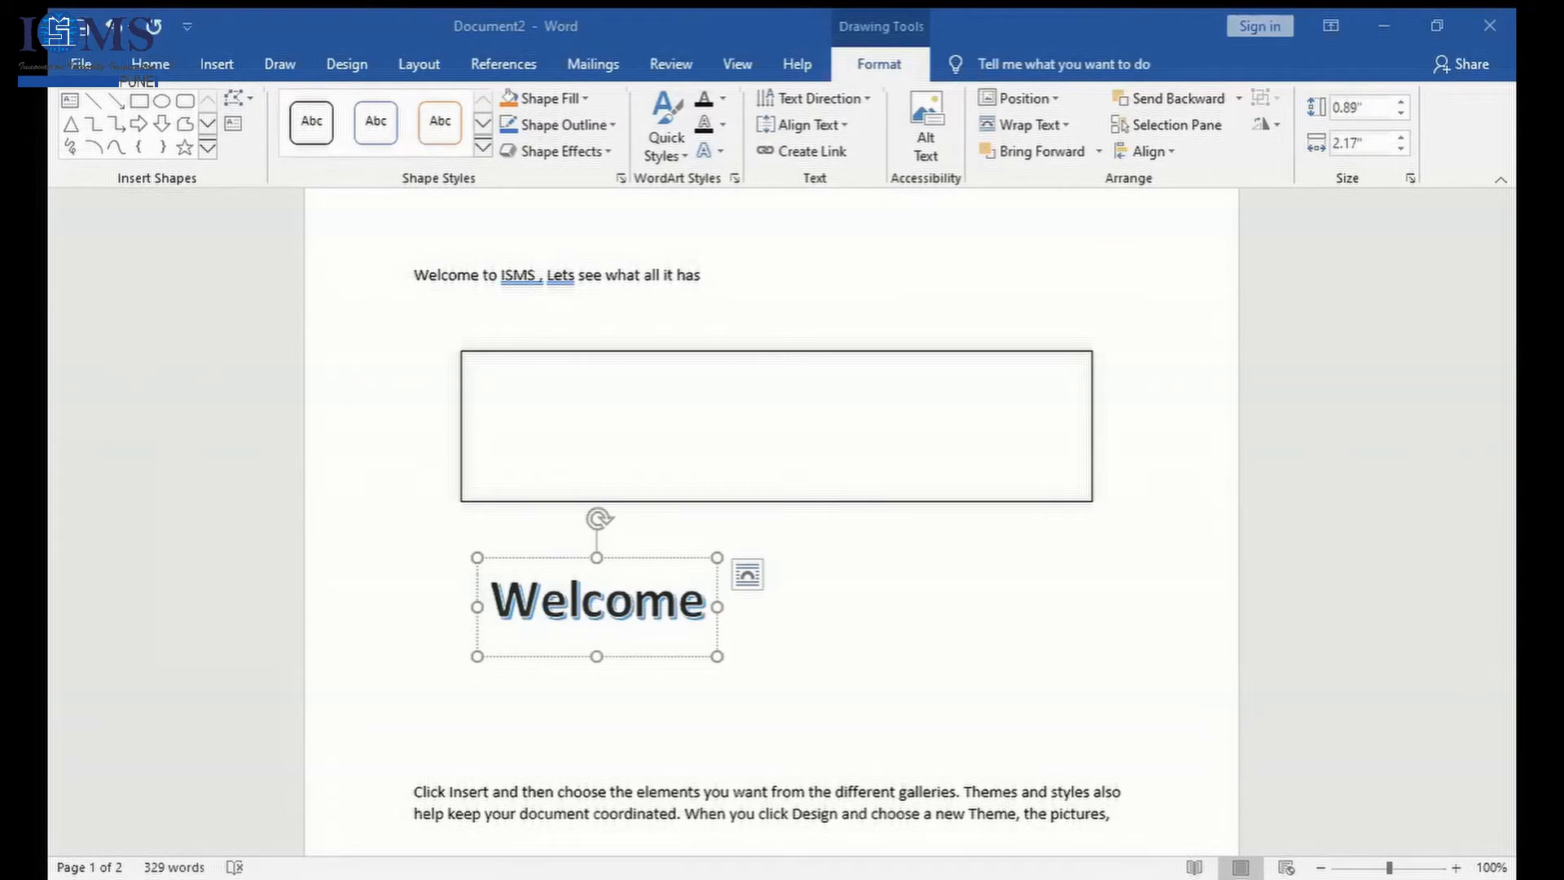
{"action": "left_click", "coordinate": [888, 619]}
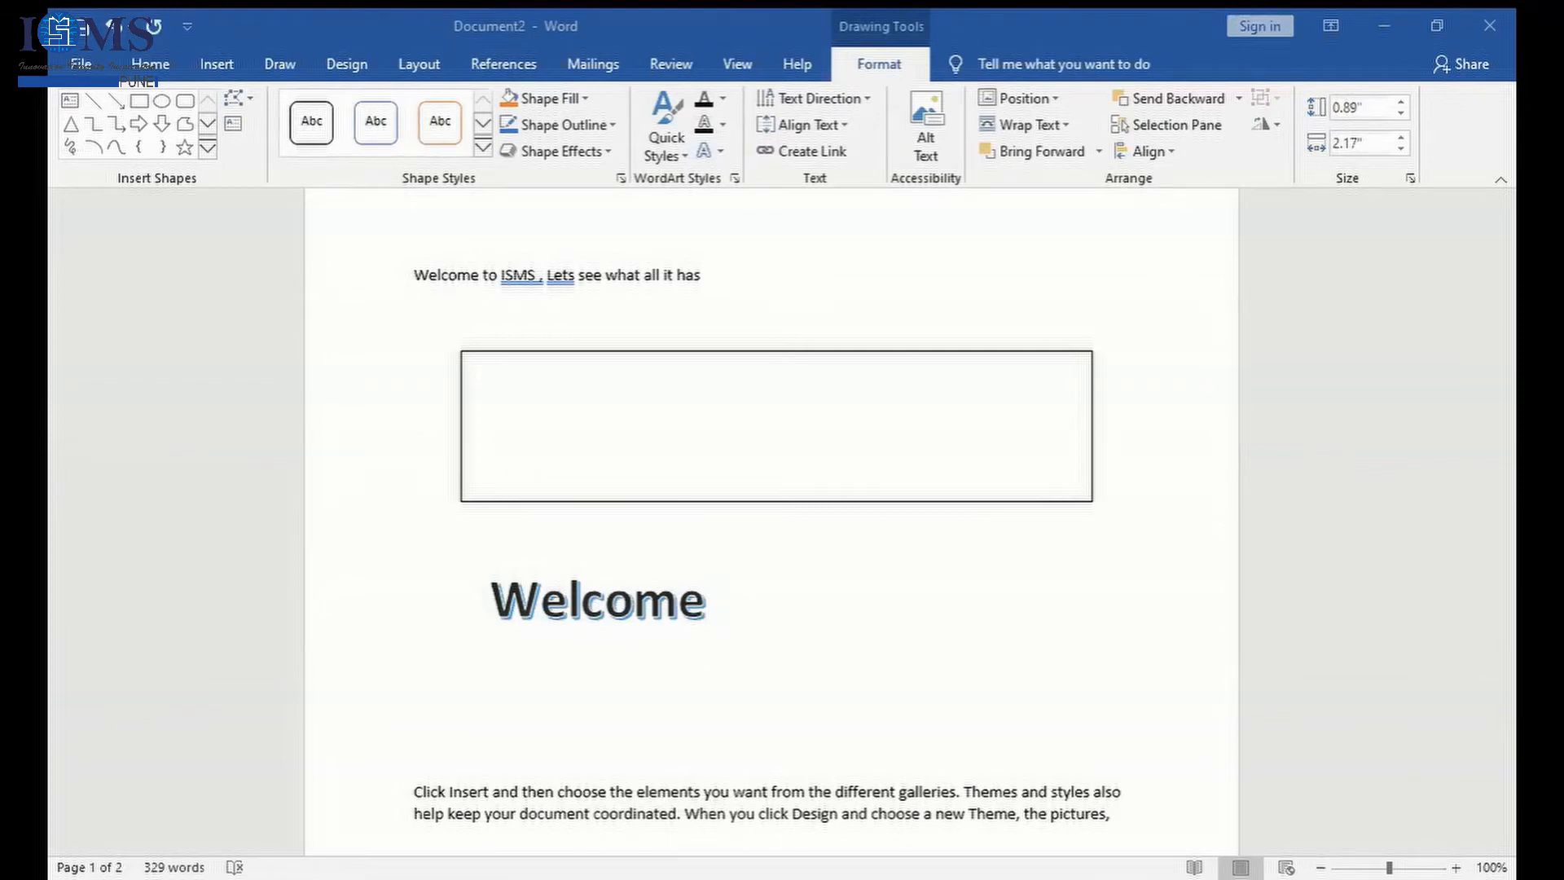
{"action": "key", "text": "alt+Tab"}
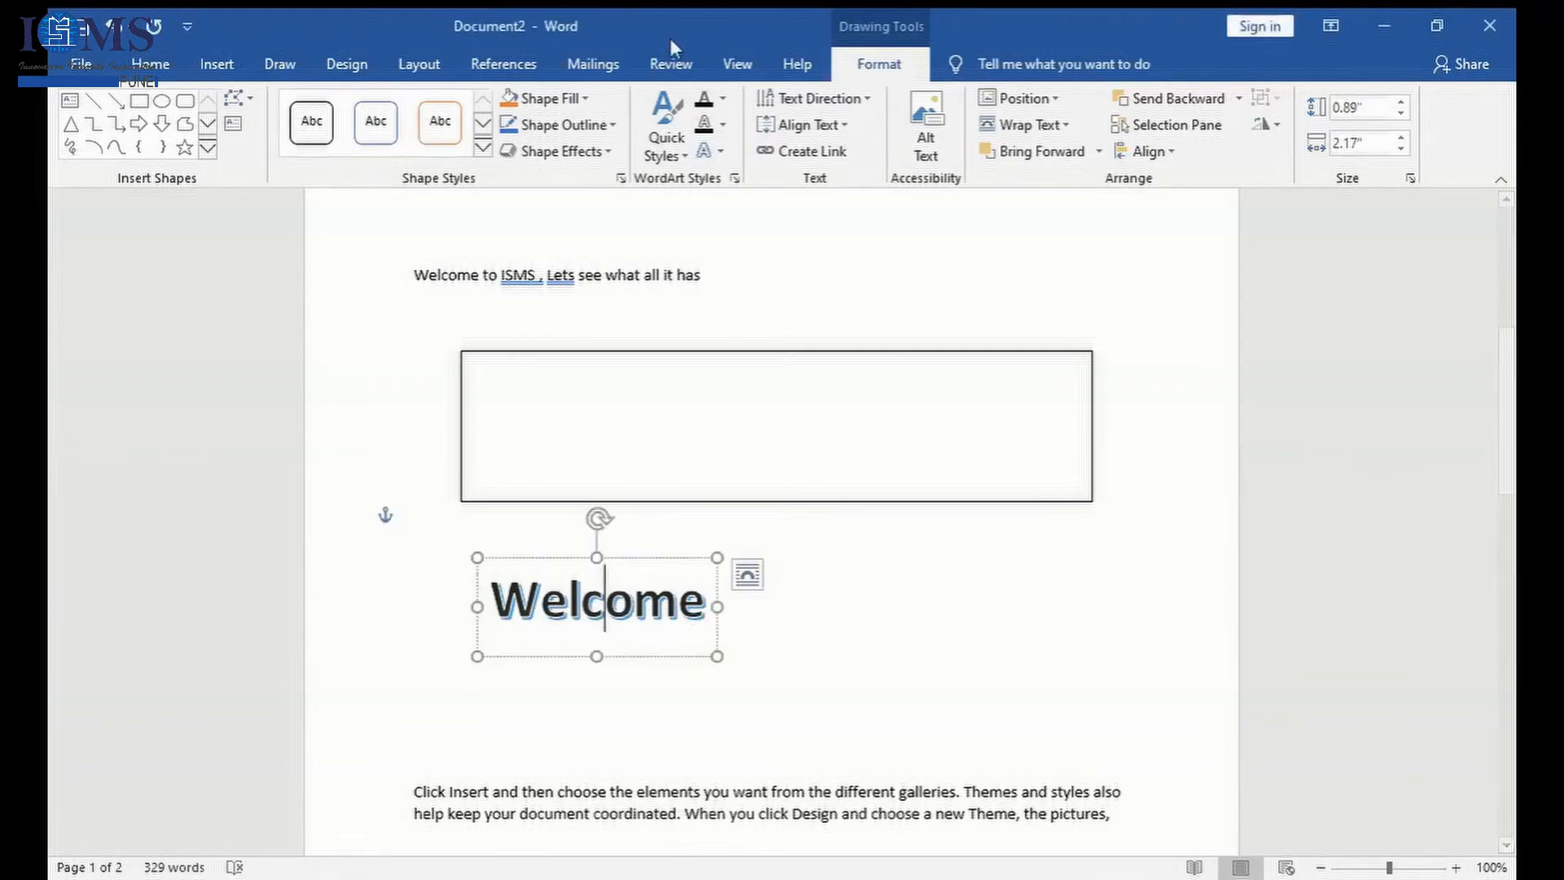
- Add the heading "Appointment Order" on its own new line at the start of page 2
{"action": "left_click", "coordinate": [218, 75]}
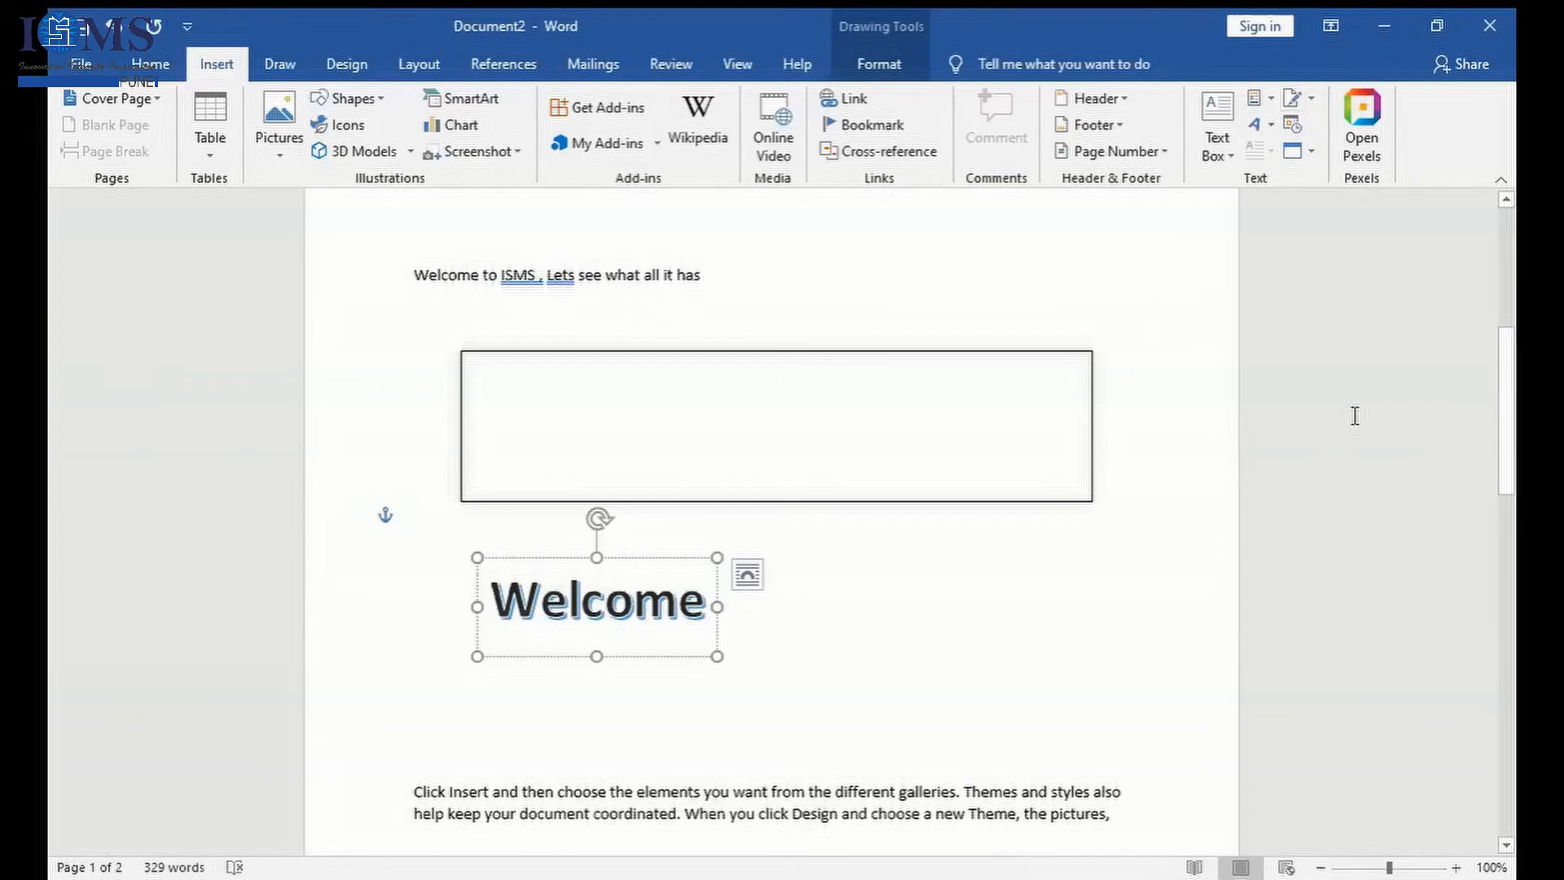
{"action": "left_click_drag", "start_coordinate": [1506, 480], "coordinate": [1512, 676]}
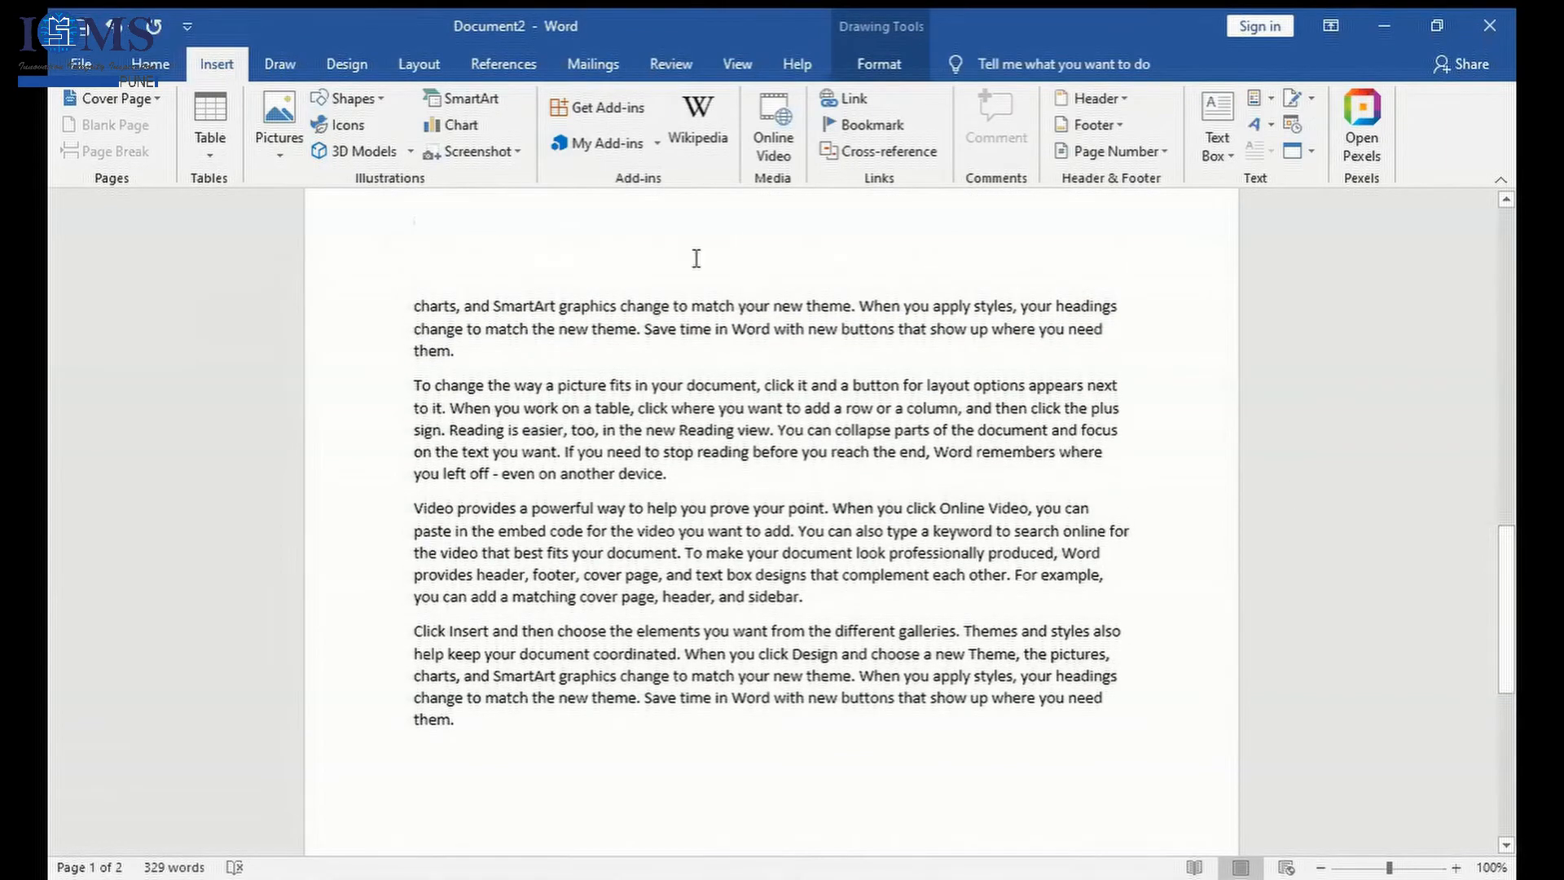
{"action": "left_click", "coordinate": [694, 258]}
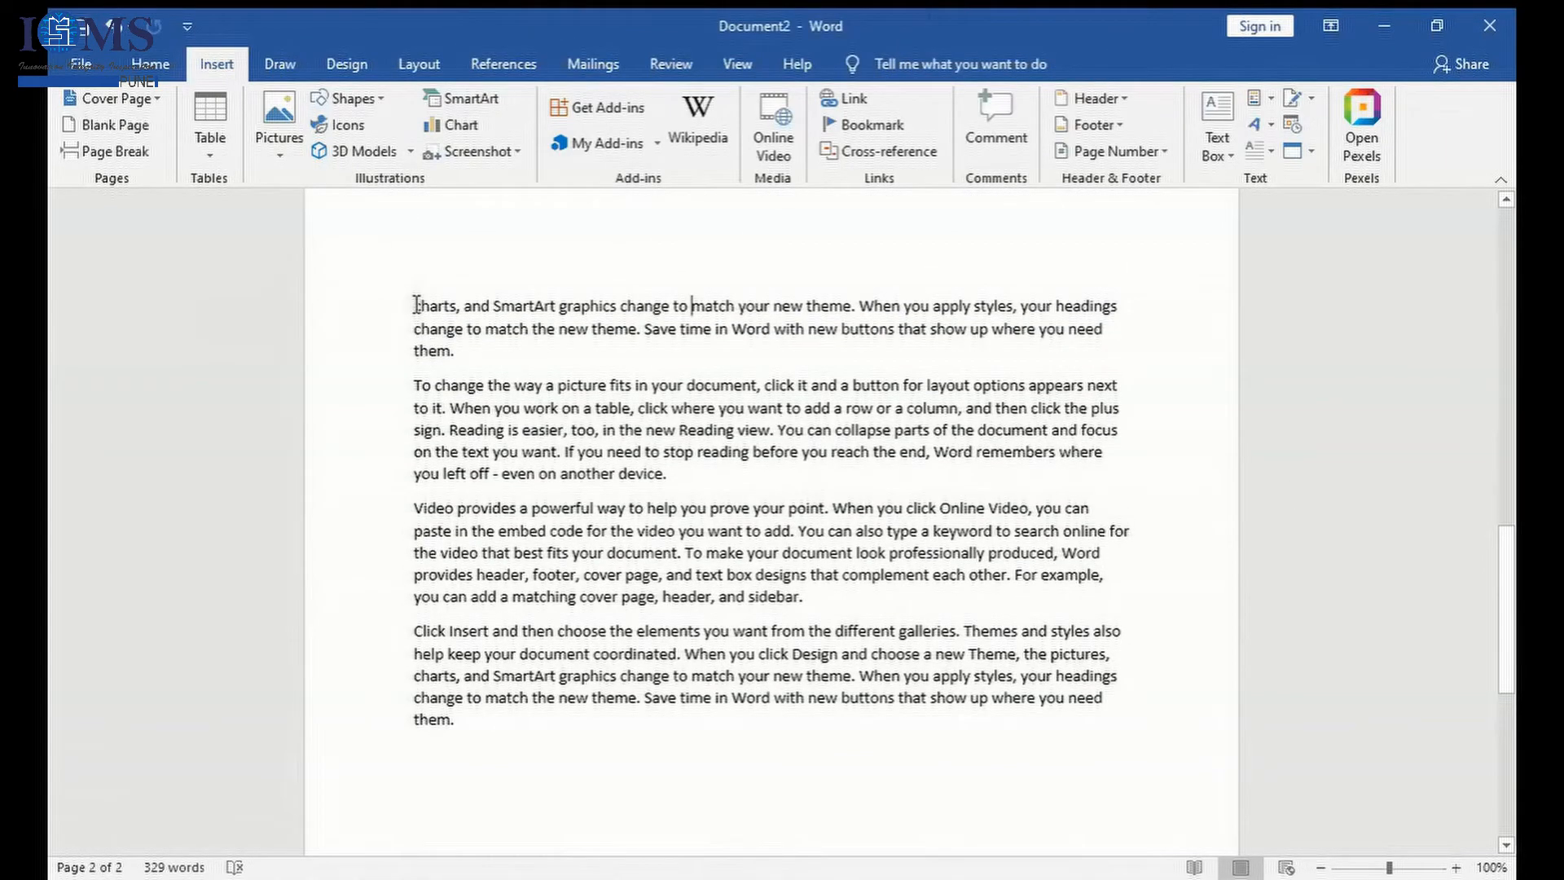
{"action": "scroll", "coordinate": [416, 304], "scroll_direction": "up", "scroll_amount": 3}
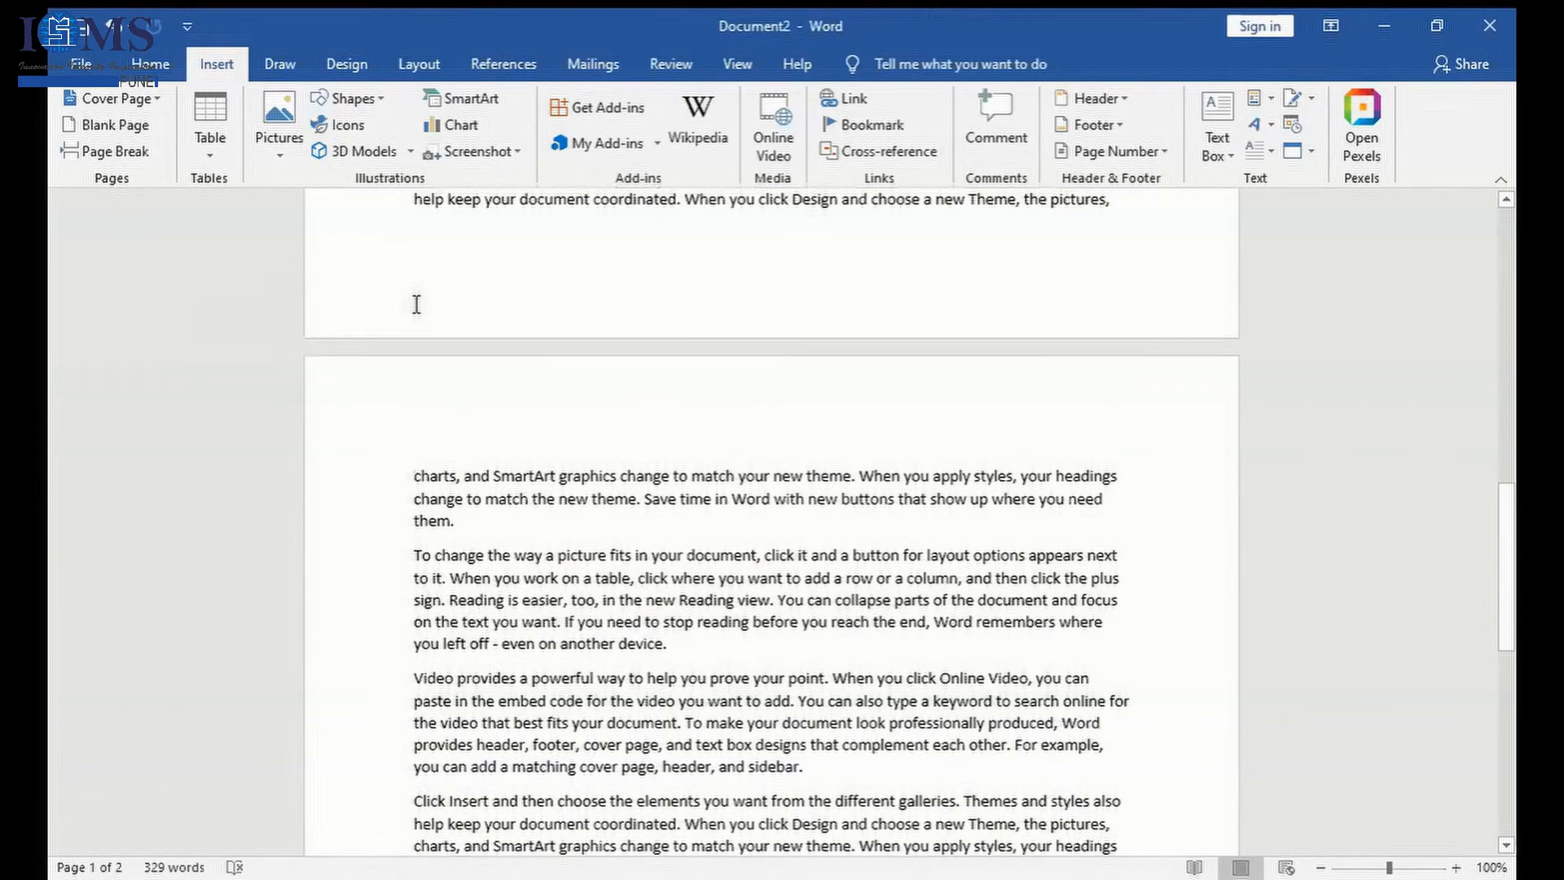
{"action": "scroll", "coordinate": [416, 303], "scroll_direction": "up", "scroll_amount": 1}
{"action": "left_click", "coordinate": [429, 435]}
{"action": "left_click", "coordinate": [406, 499]}
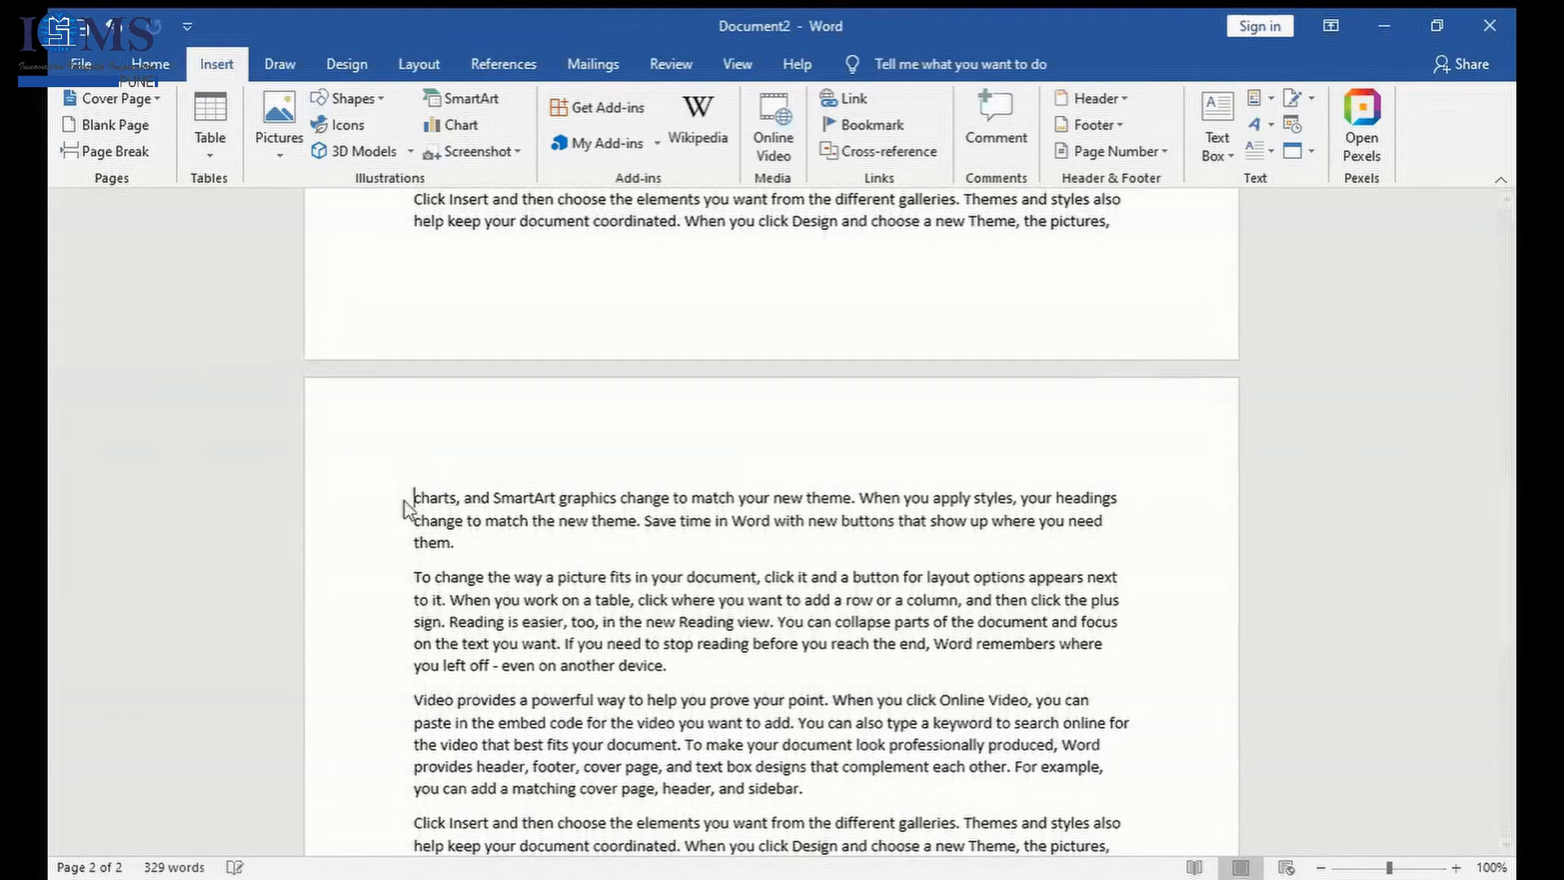
{"action": "key", "text": "Return"}
{"action": "left_click", "coordinate": [456, 478]}
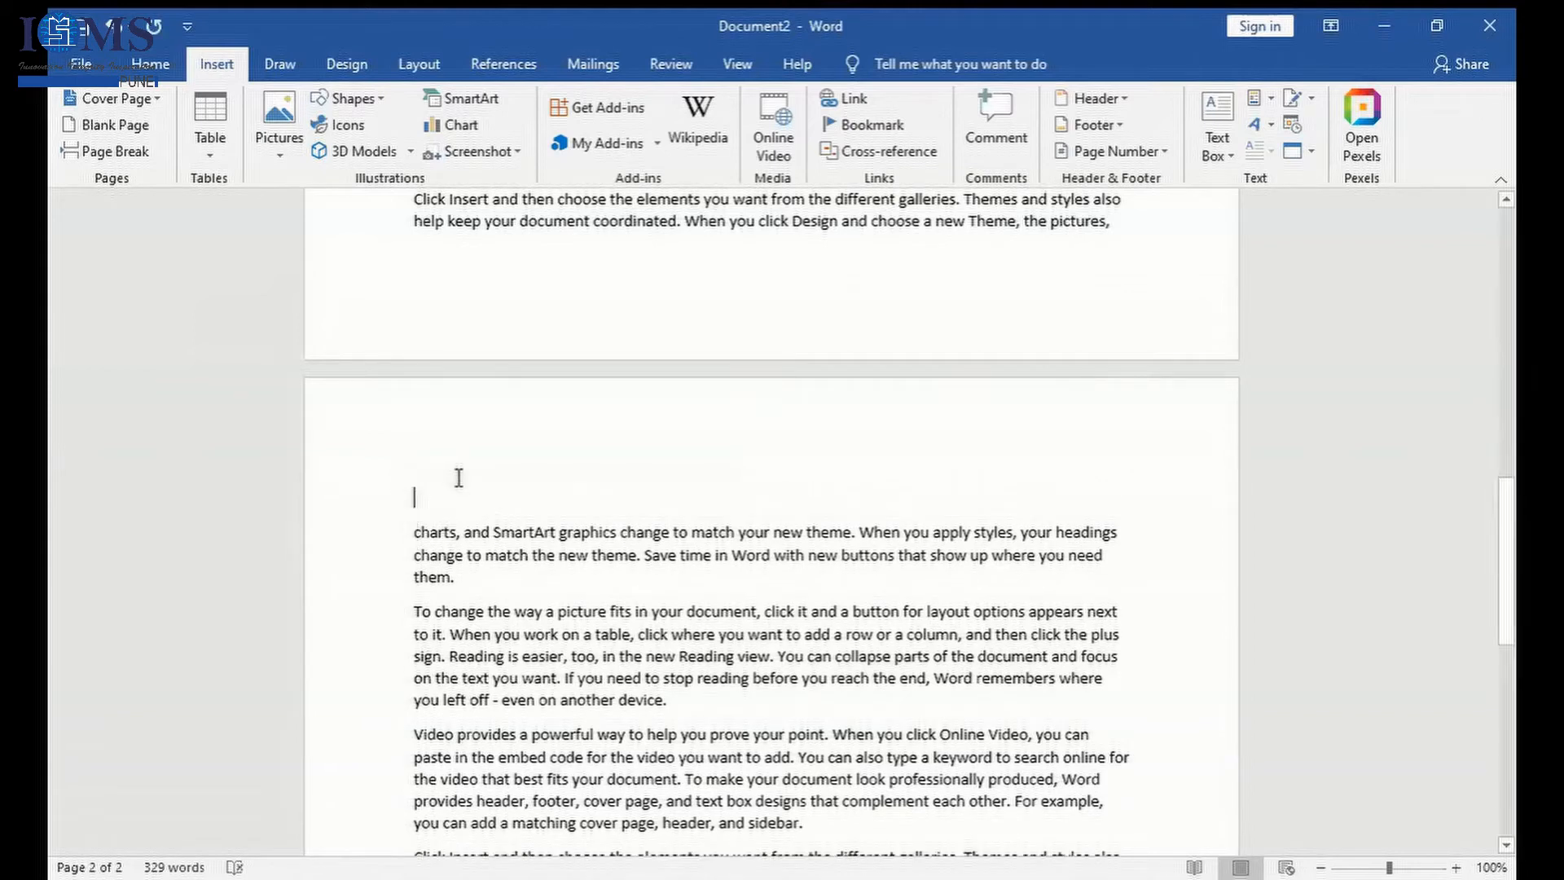
{"action": "type", "text": "Appointment Order"}
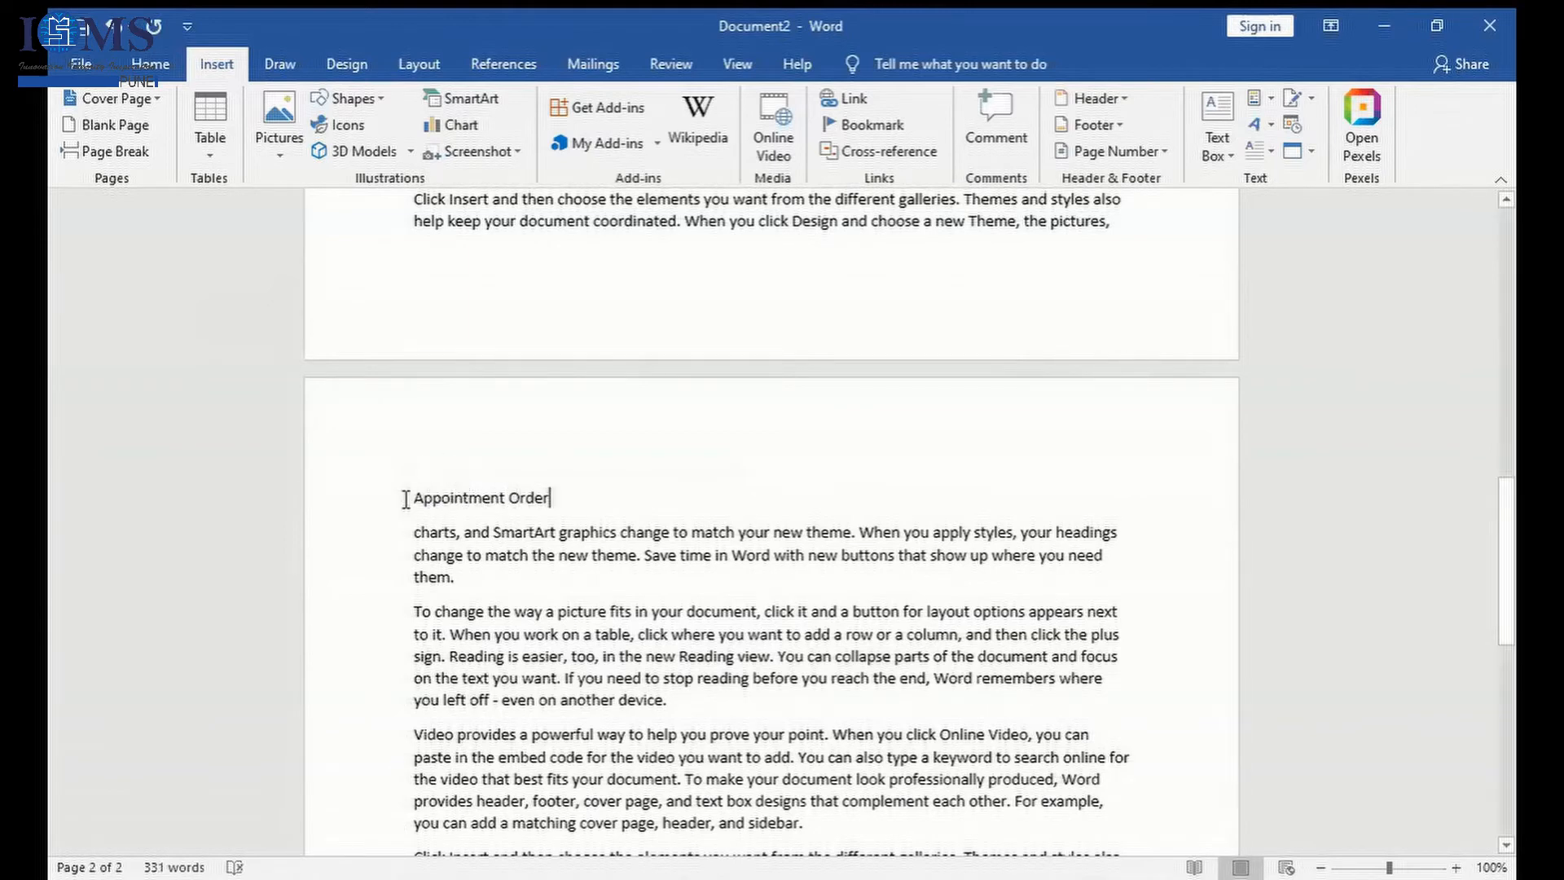
- Center the Appointment Order heading and enlarge its text
{"action": "left_click_drag", "start_coordinate": [408, 499], "coordinate": [633, 507]}
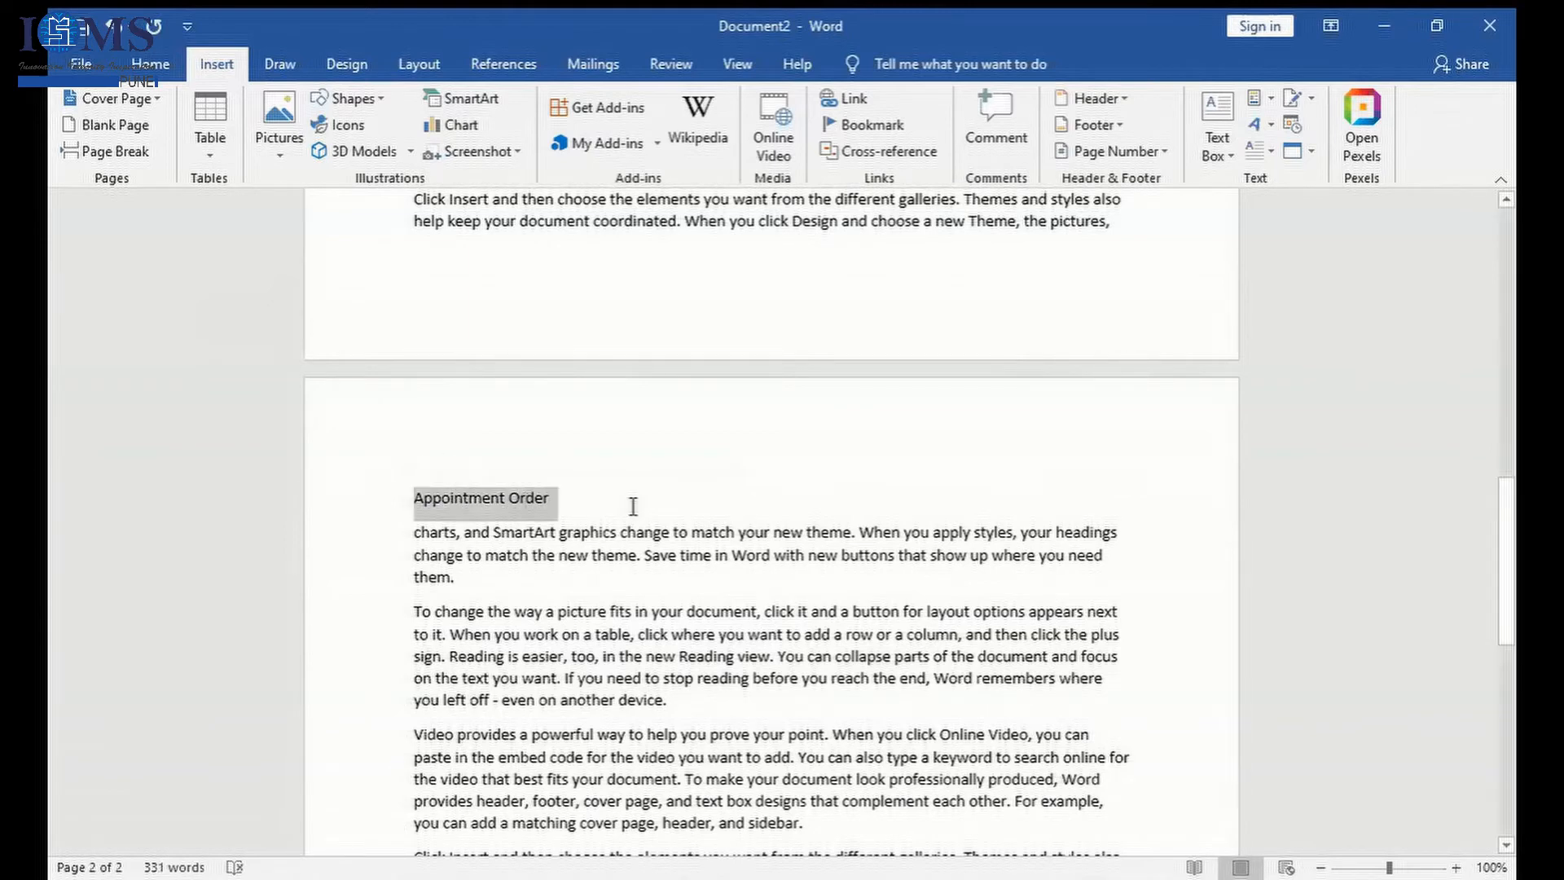
{"action": "left_click", "coordinate": [153, 71]}
{"action": "key", "text": "ctrl+e"}
{"action": "left_click", "coordinate": [429, 114]}
{"action": "left_click", "coordinate": [430, 114]}
{"action": "left_click", "coordinate": [429, 114]}
{"action": "left_click", "coordinate": [429, 114]}
{"action": "left_click", "coordinate": [644, 546]}
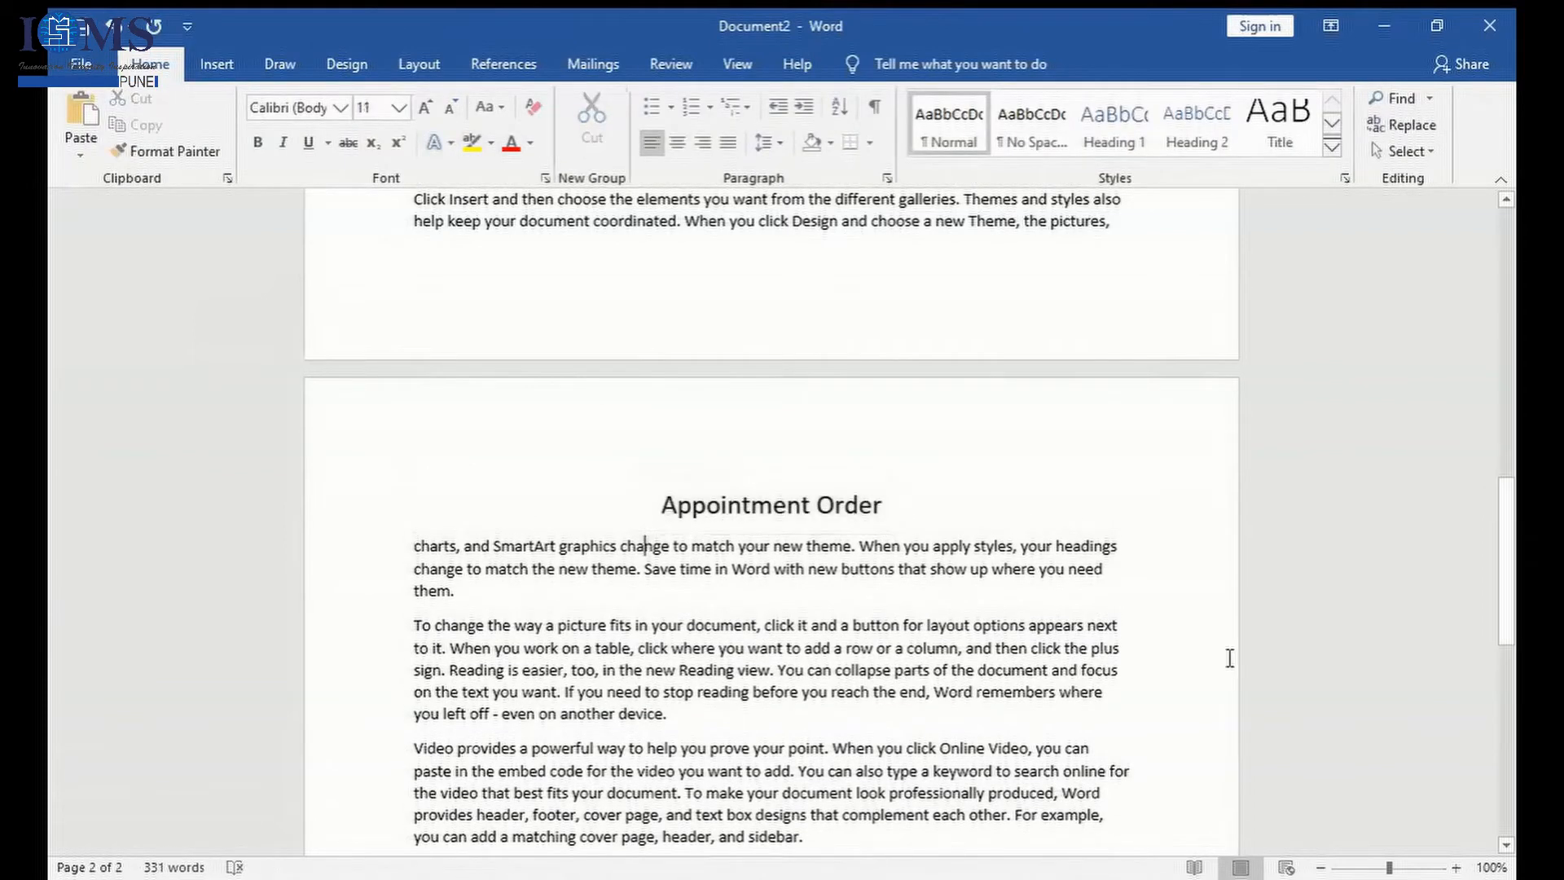
- Add several blank lines below the last paragraph on page 2
{"action": "scroll", "coordinate": [1229, 659], "scroll_direction": "down", "scroll_amount": 4}
{"action": "left_click", "coordinate": [1107, 777]}
{"action": "key", "text": "Return"}
{"action": "key", "text": "Return"}
{"action": "key", "text": "Return"}
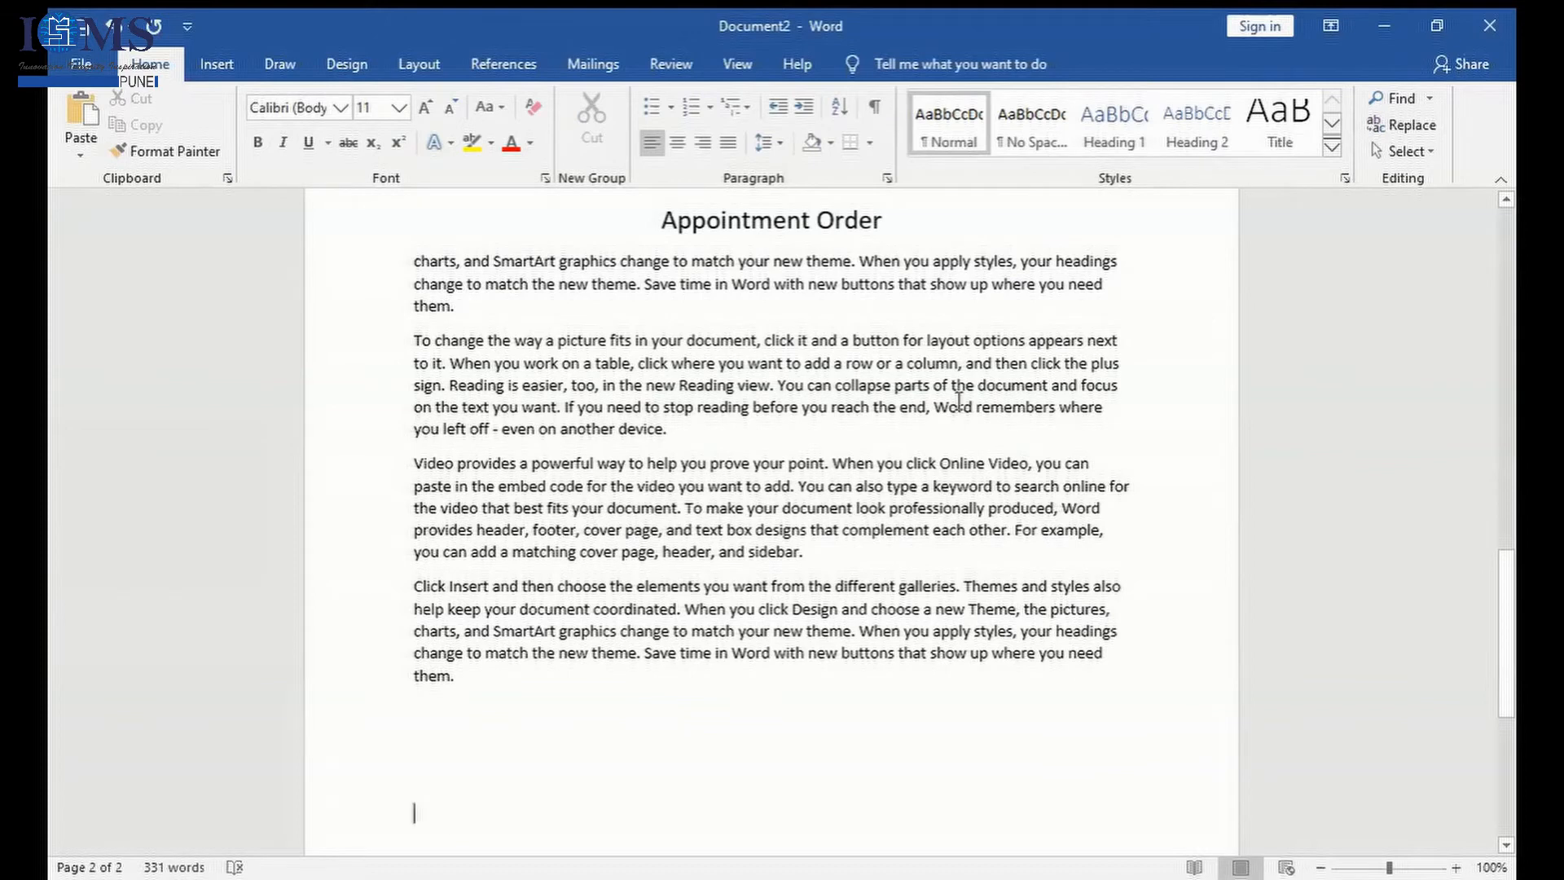
- Start a signature line below the text, entering the suggested signer's full name and the title Professor
{"action": "left_click", "coordinate": [224, 65]}
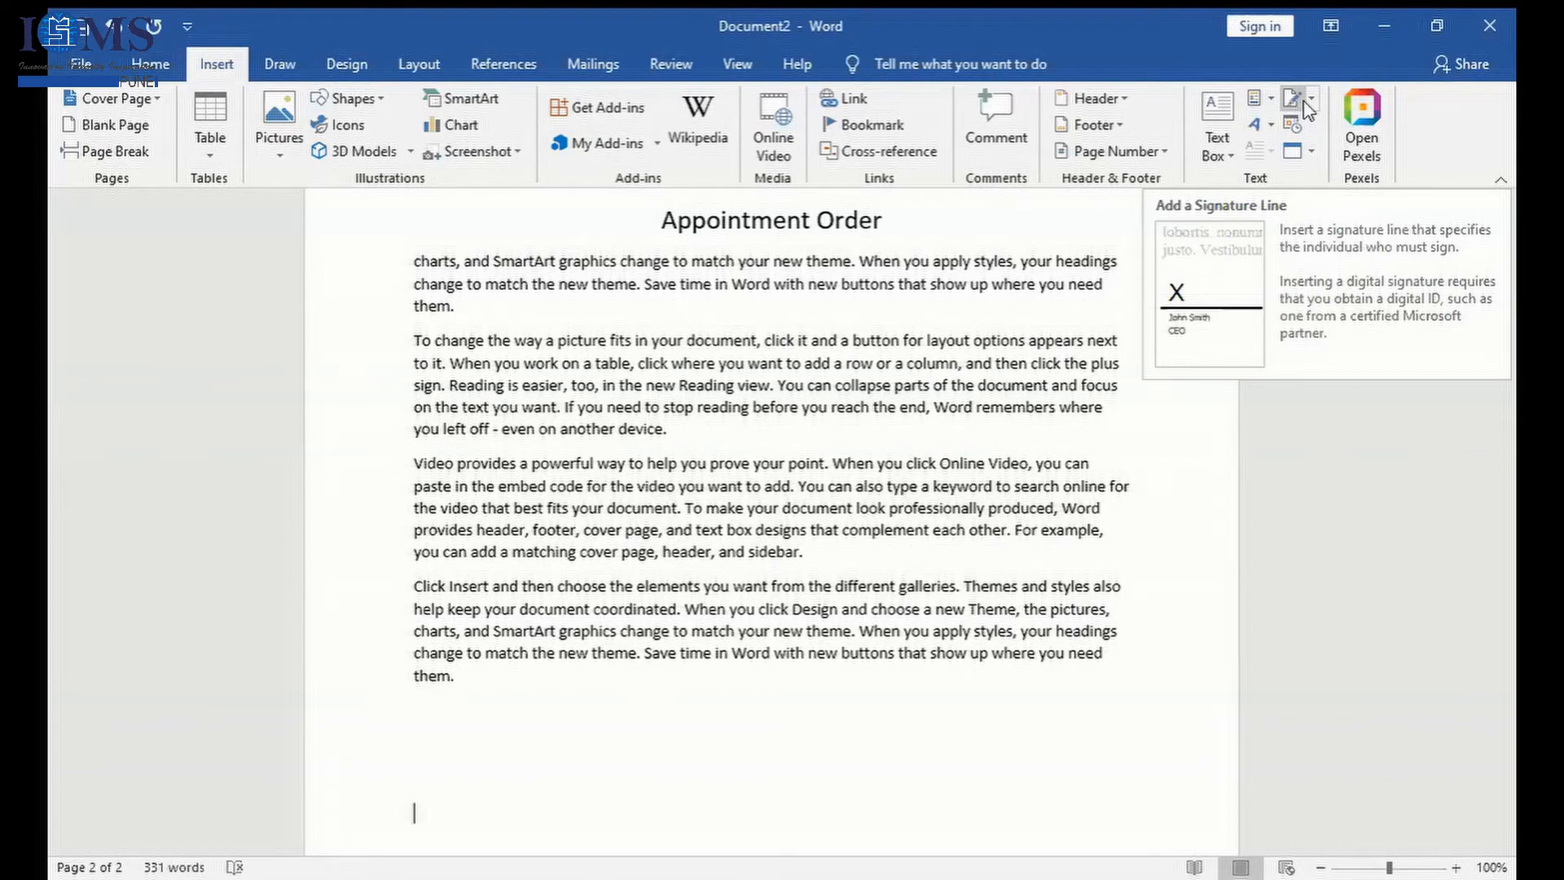
{"action": "left_click", "coordinate": [1303, 103]}
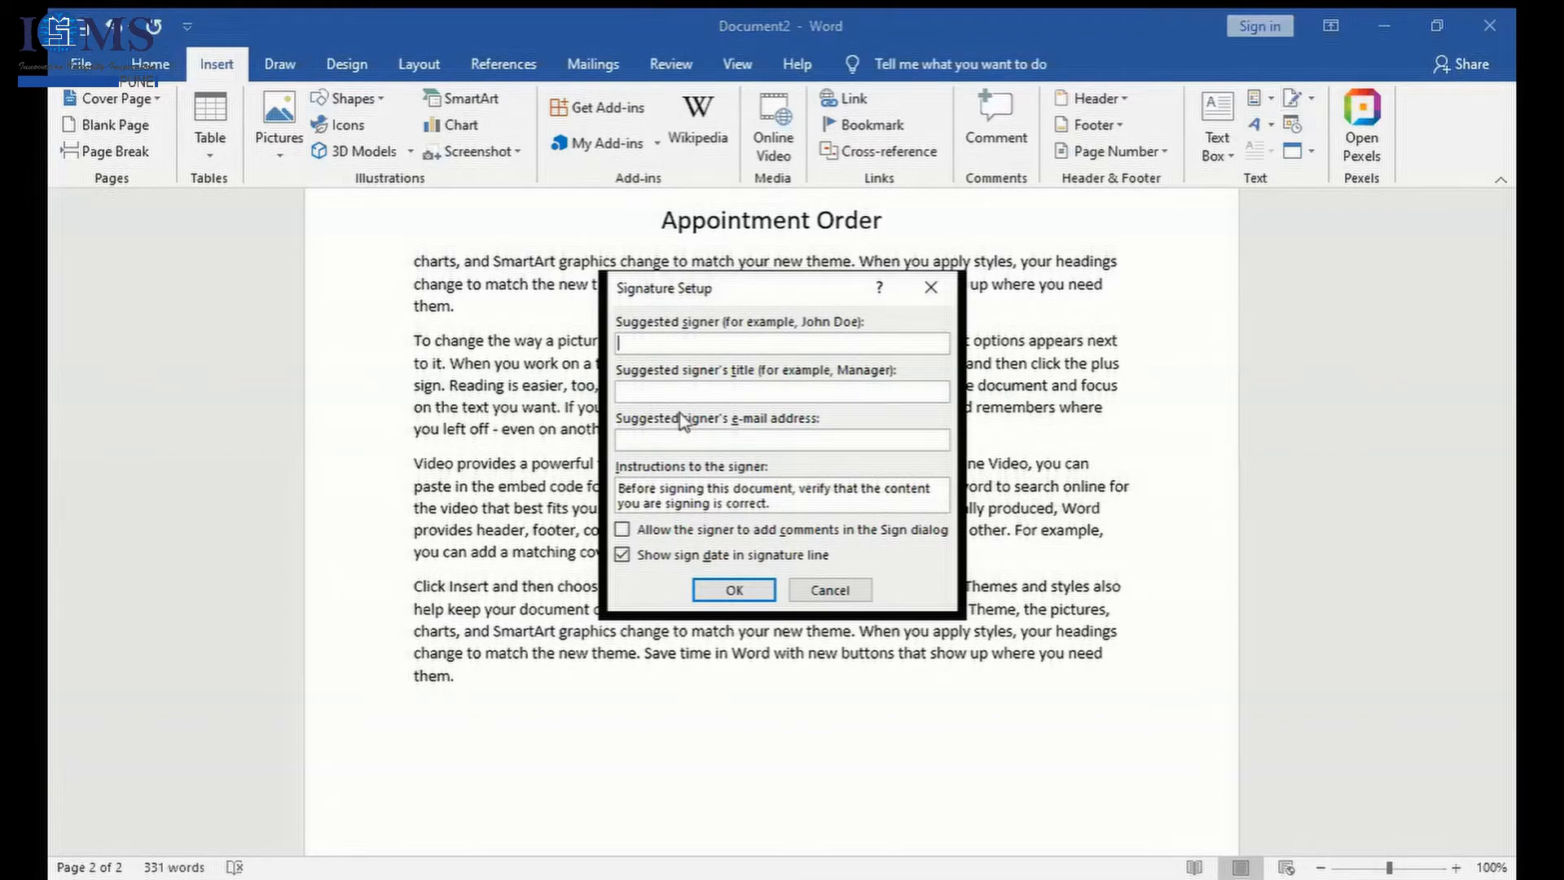
{"action": "left_click", "coordinate": [650, 393]}
{"action": "type", "text": "Professor"}
- Fill in the suggested signer's e-mail address and insert the signature line below the last paragraph
{"action": "left_click", "coordinate": [660, 442]}
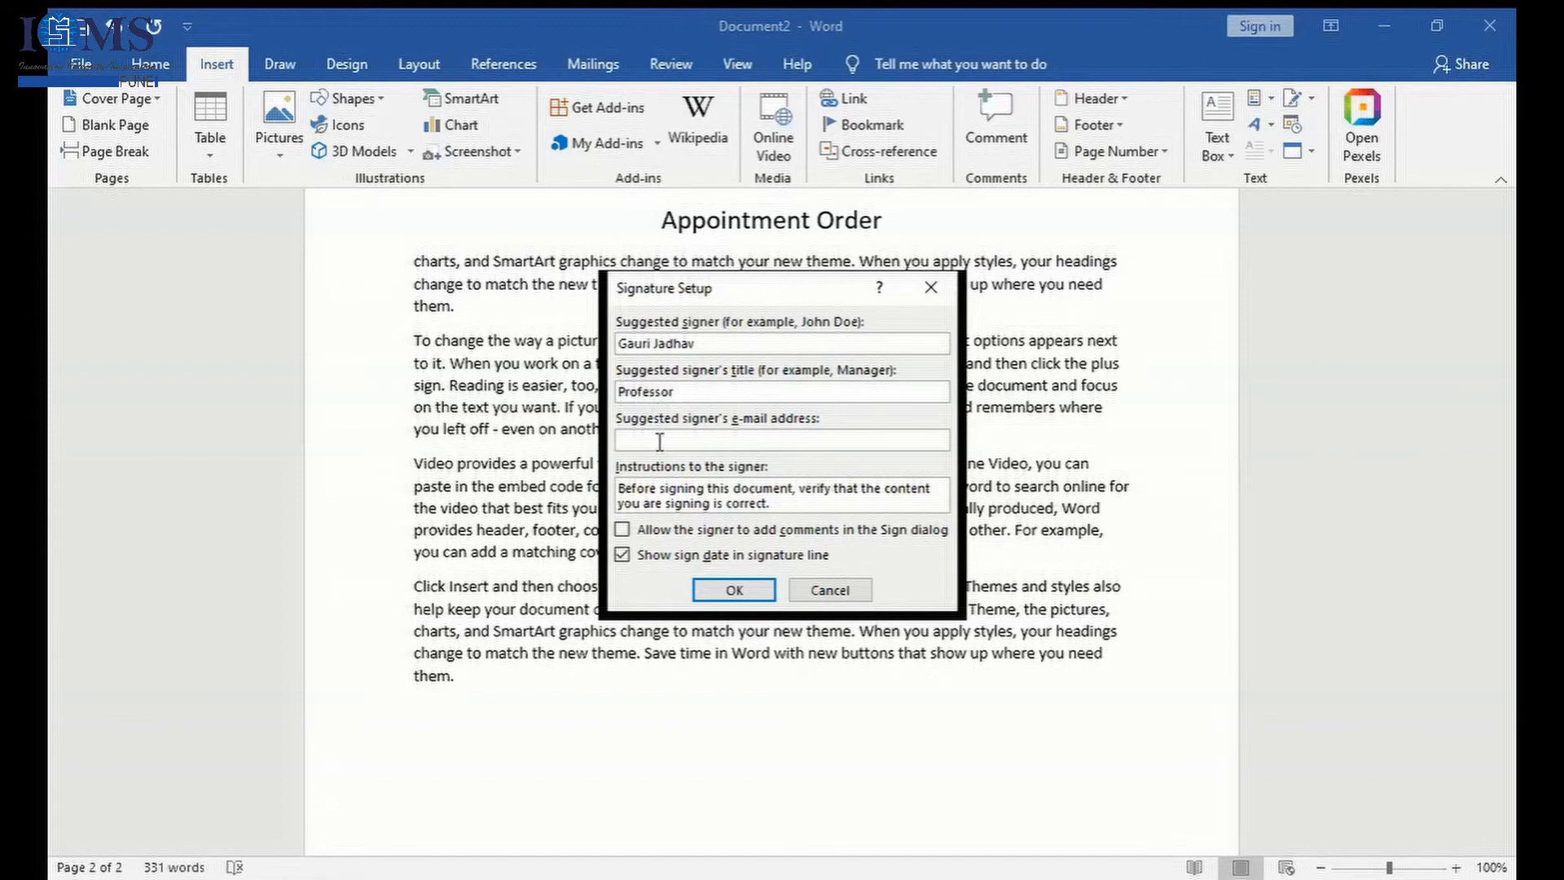
{"action": "left_click", "coordinate": [734, 588]}
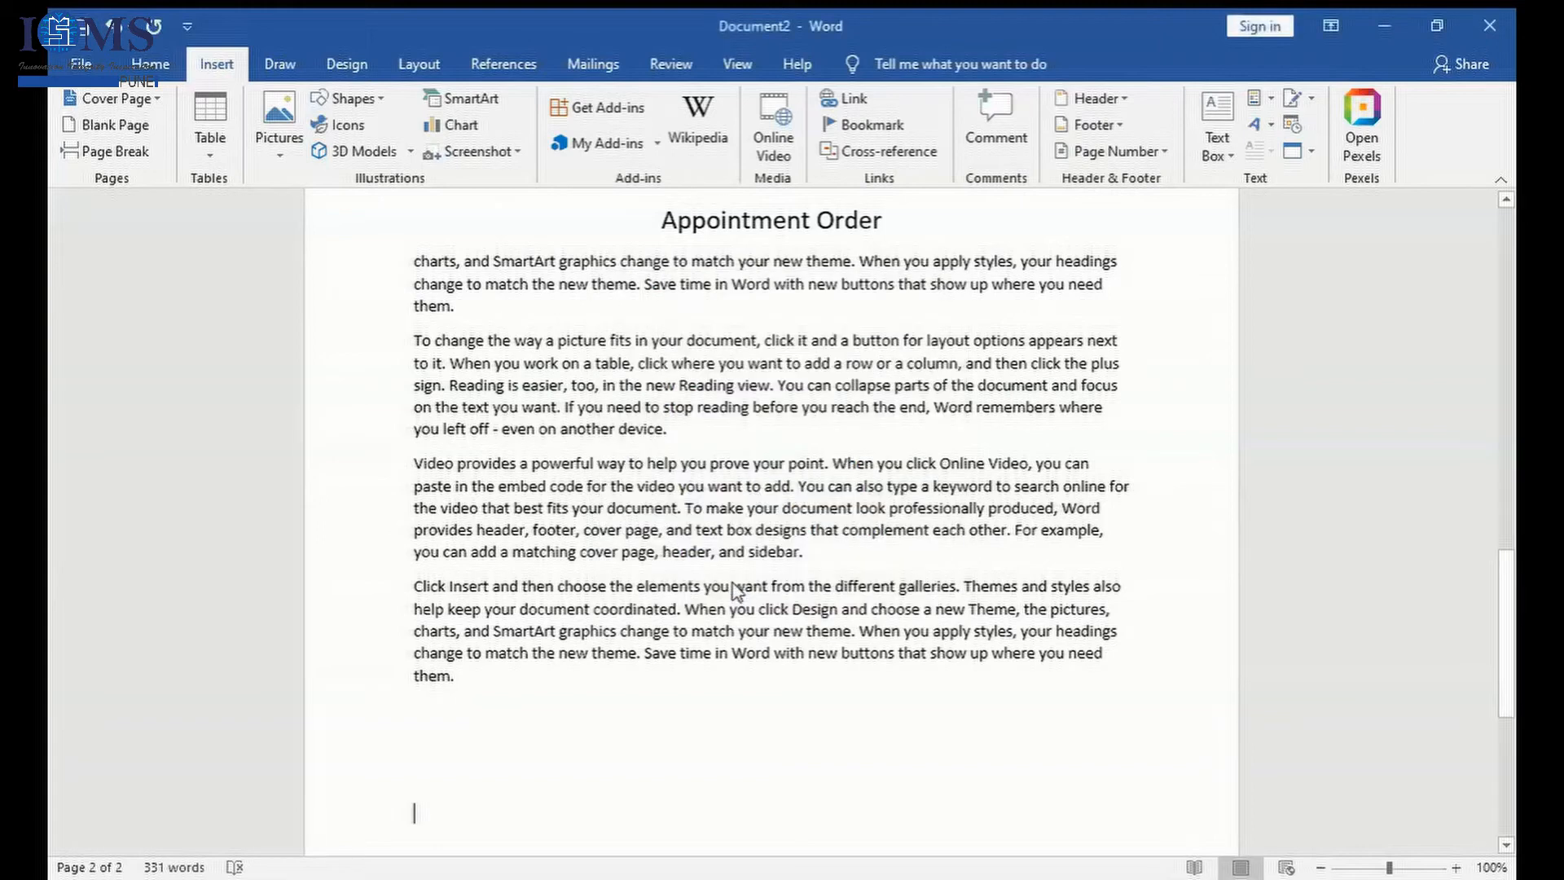
{"action": "left_click_drag", "start_coordinate": [1513, 598], "coordinate": [1512, 719]}
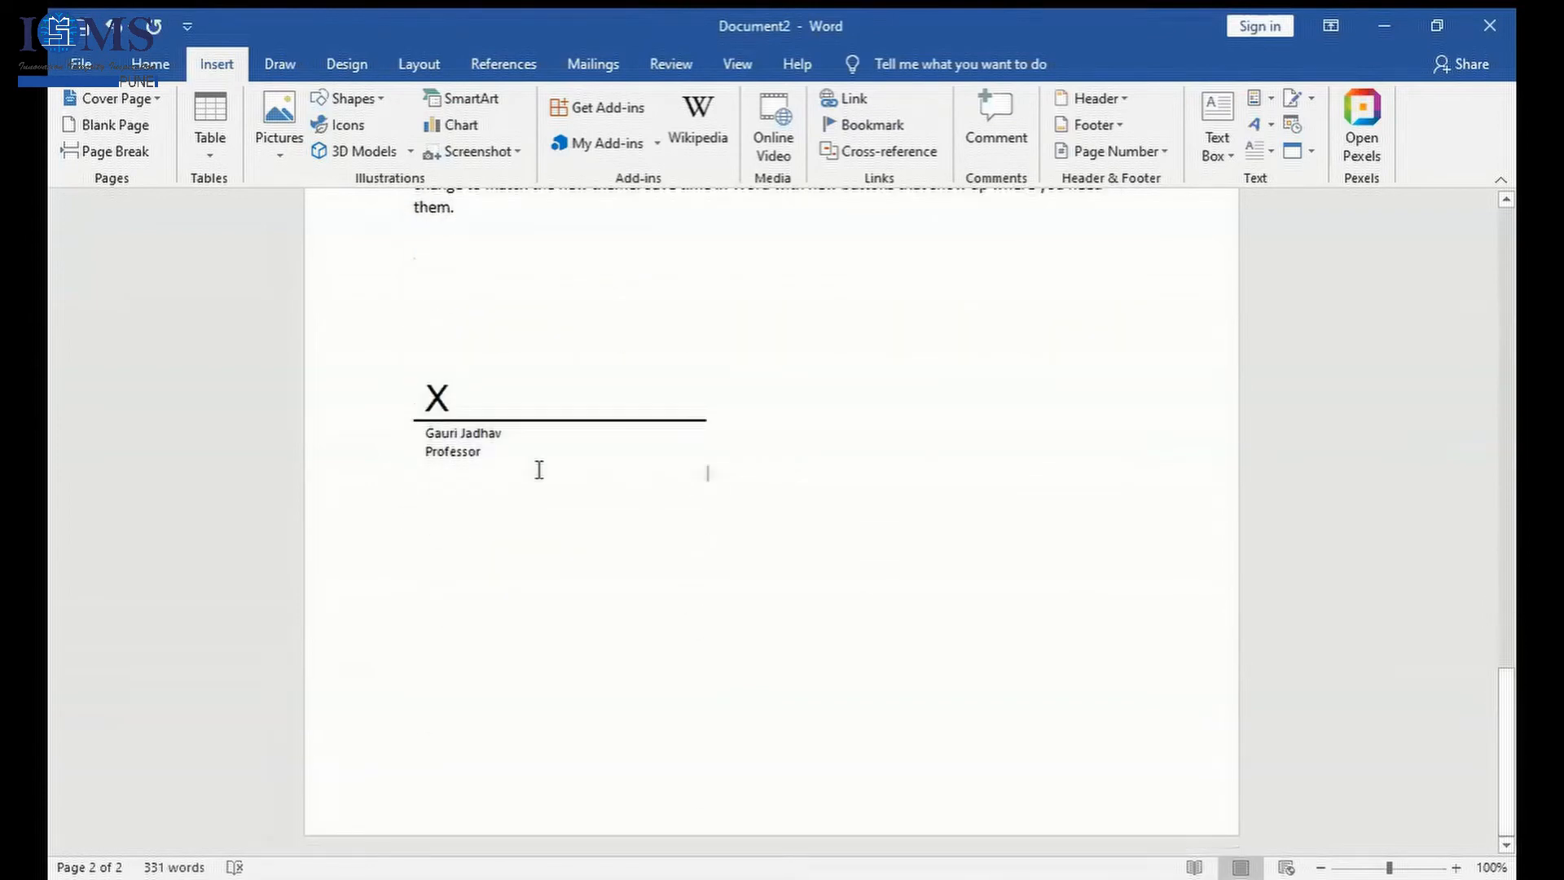
- Examine the signature line and the available options for adding signature lines and signature services
{"action": "left_click", "coordinate": [476, 448]}
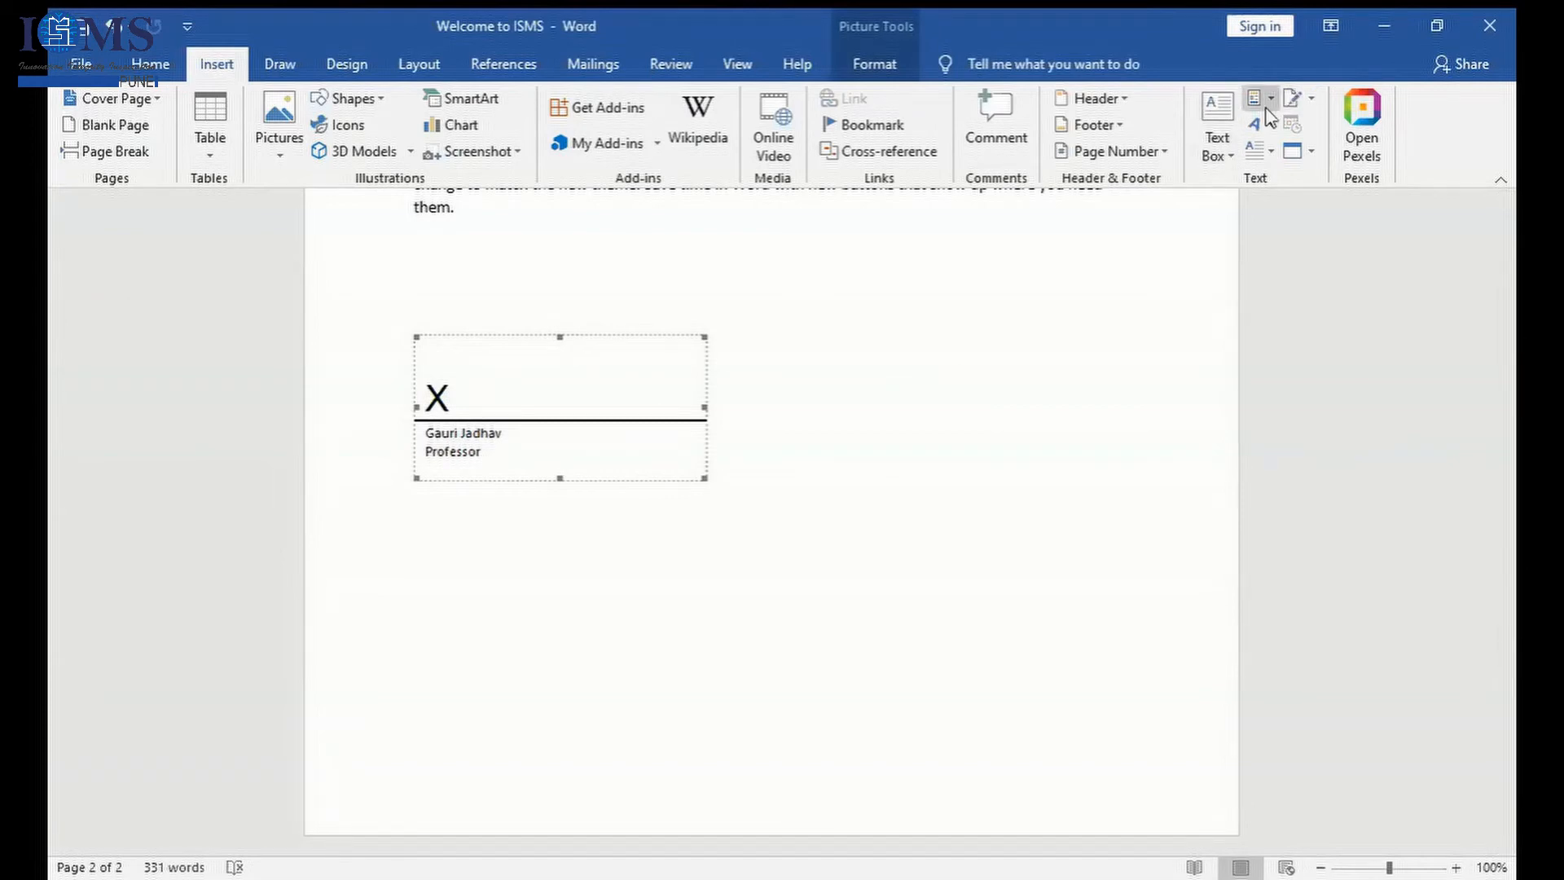
{"action": "left_click", "coordinate": [1311, 103]}
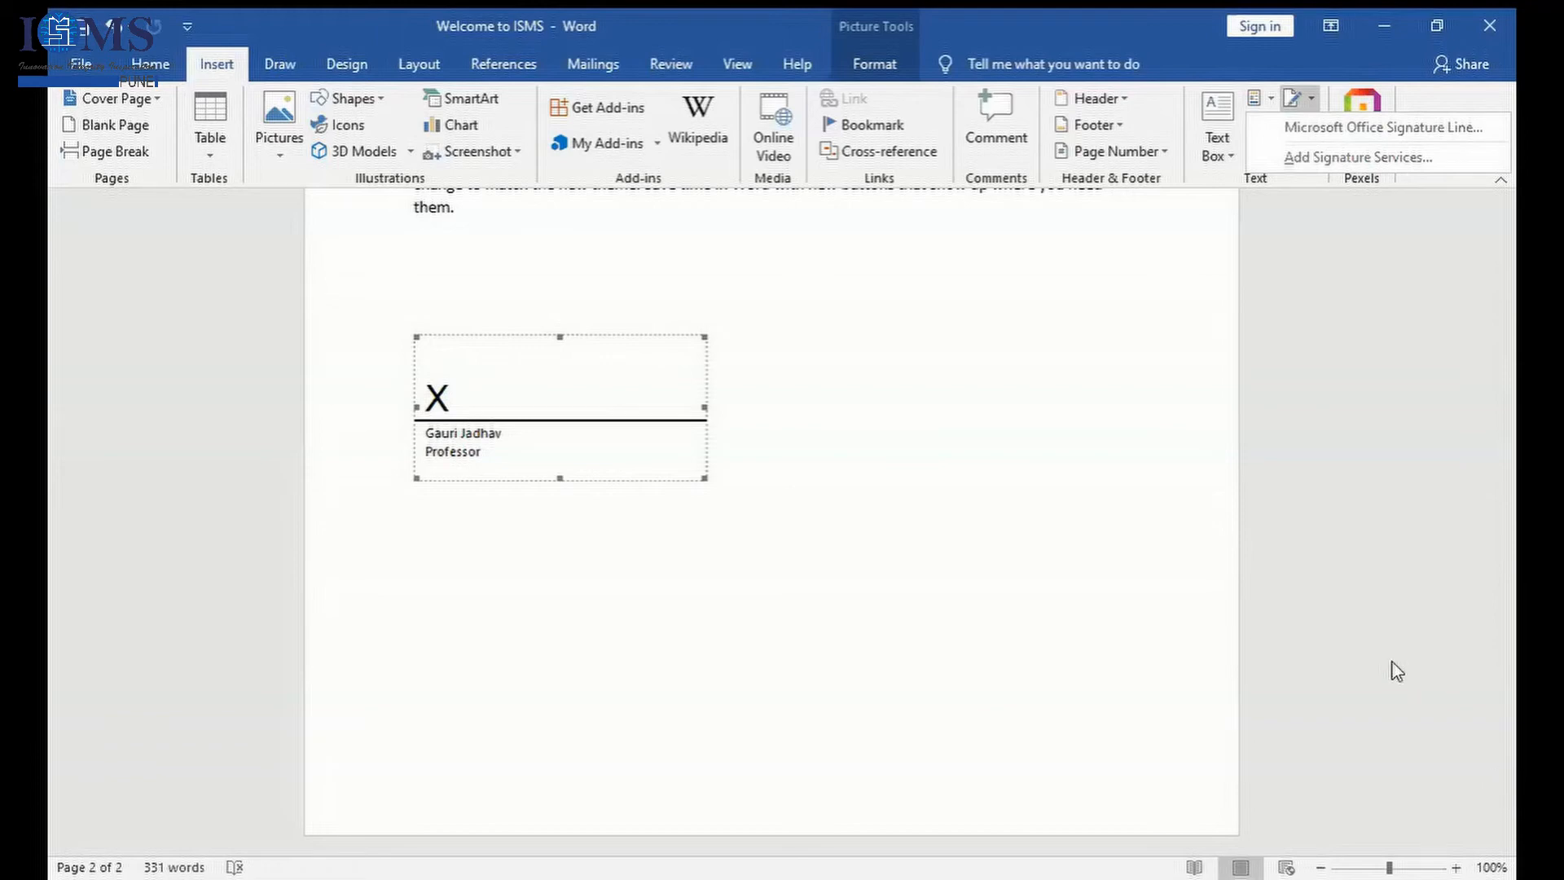
{"action": "left_click", "coordinate": [1057, 621]}
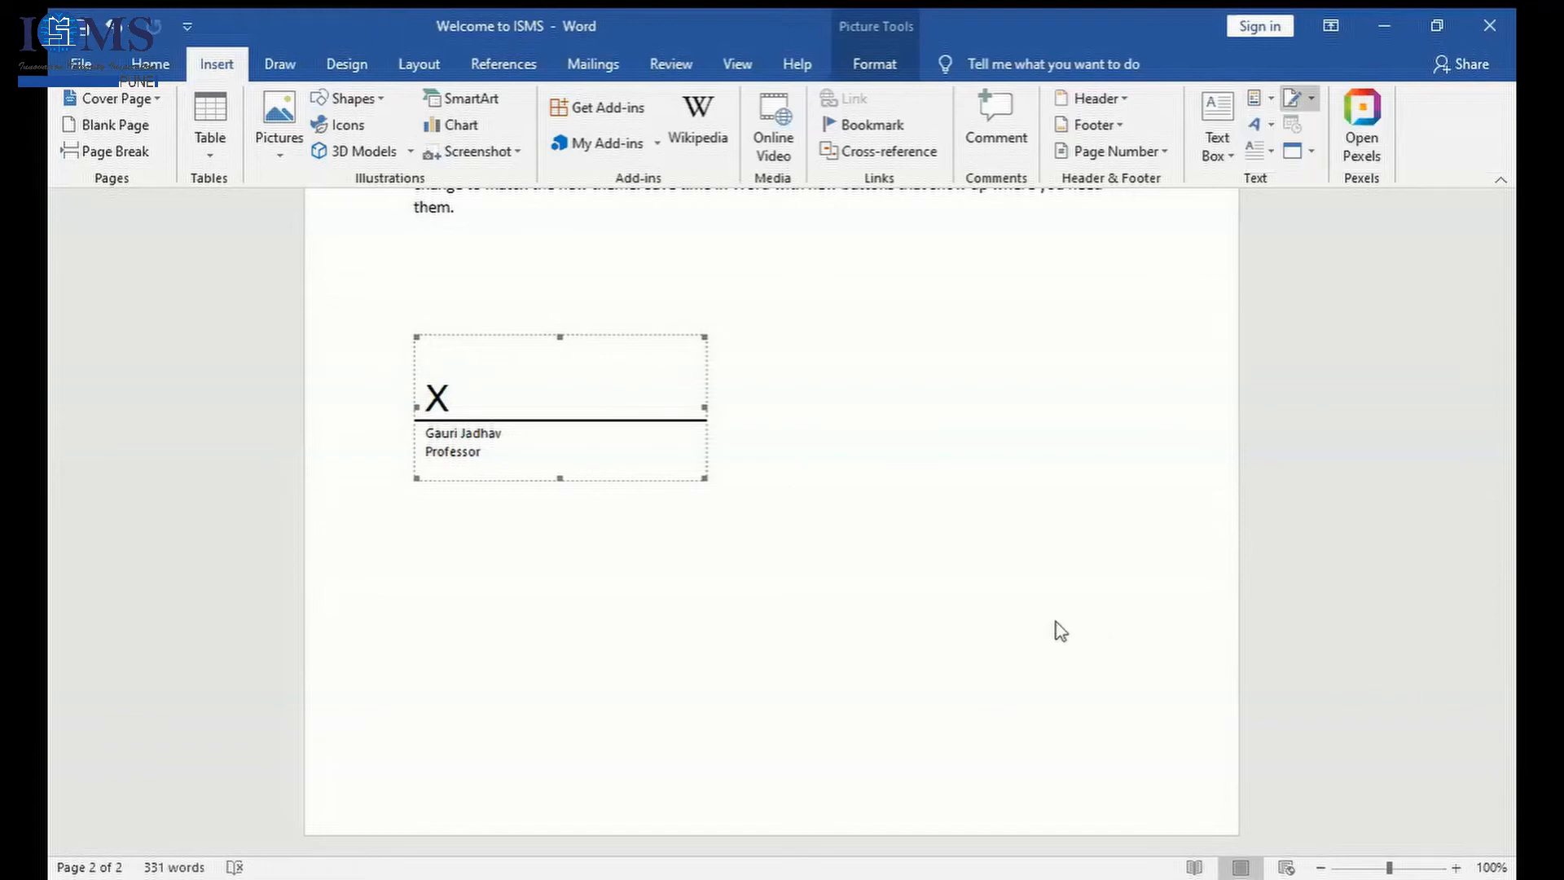
{"action": "double_click", "coordinate": [504, 459]}
{"action": "left_click", "coordinate": [1110, 475]}
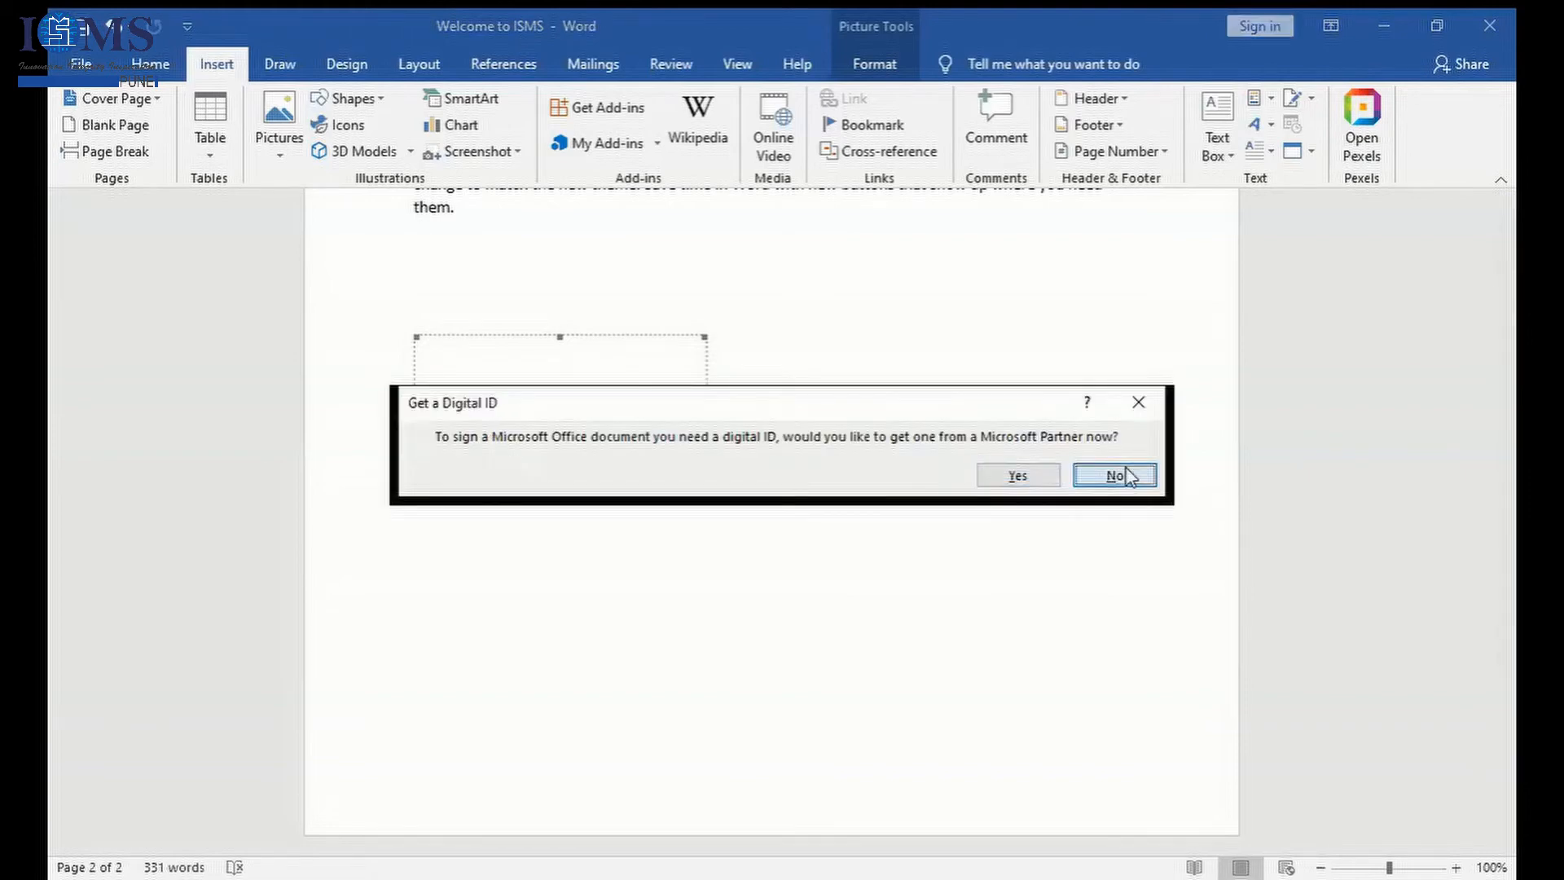
{"action": "left_click", "coordinate": [1310, 98]}
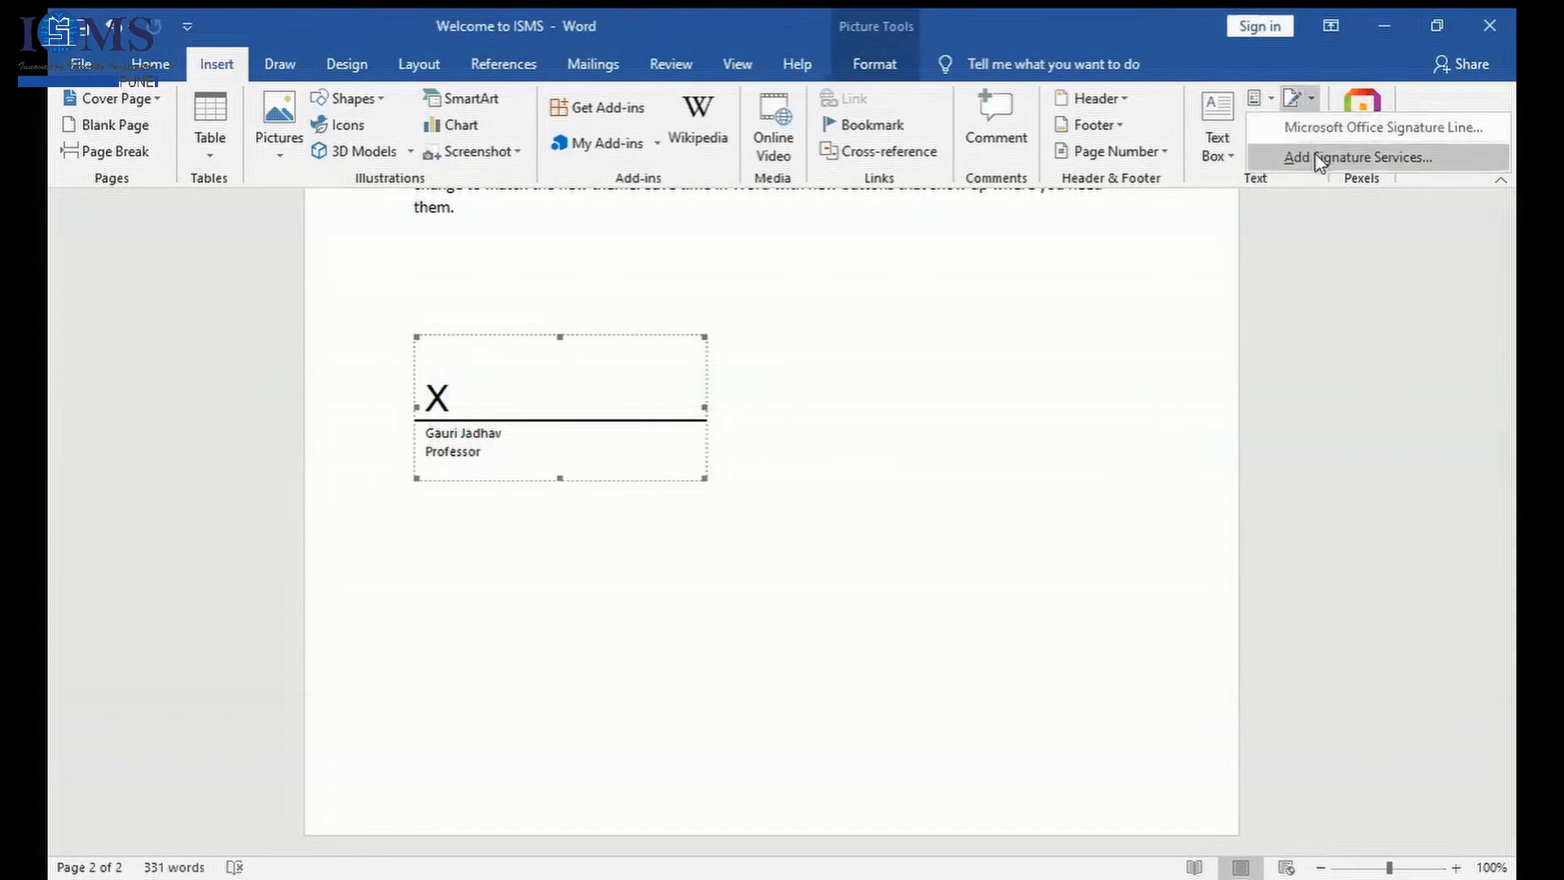
{"action": "left_click", "coordinate": [1277, 256]}
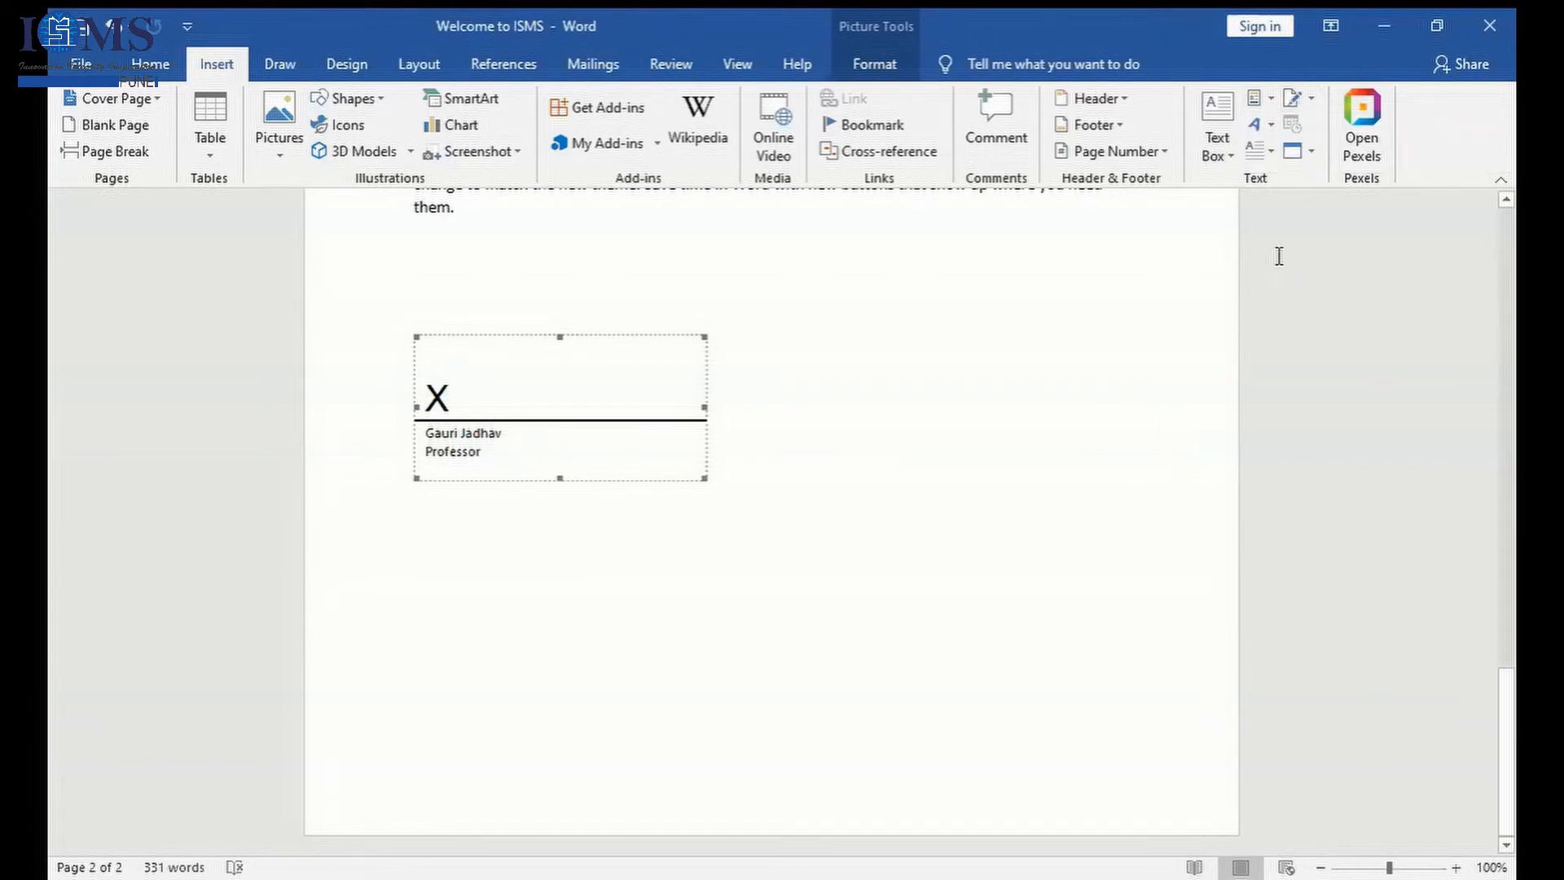
- Replace the signature line below the last paragraph with the current date in the 6/25/2021 format
{"action": "left_click", "coordinate": [622, 785]}
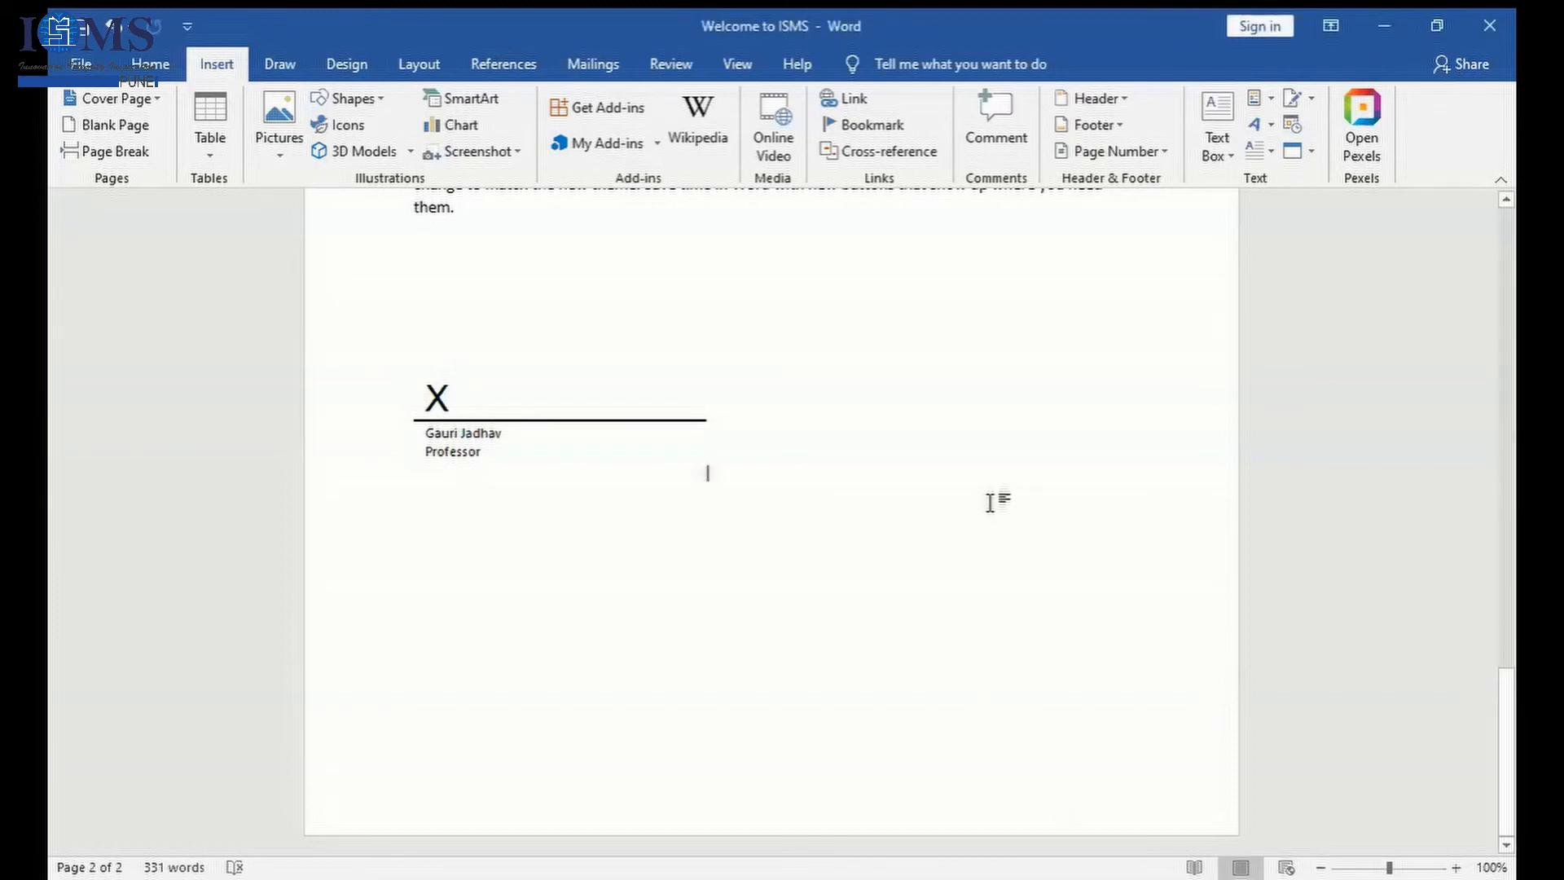
{"action": "left_click_drag", "start_coordinate": [486, 317], "coordinate": [413, 291]}
{"action": "key", "text": "Delete"}
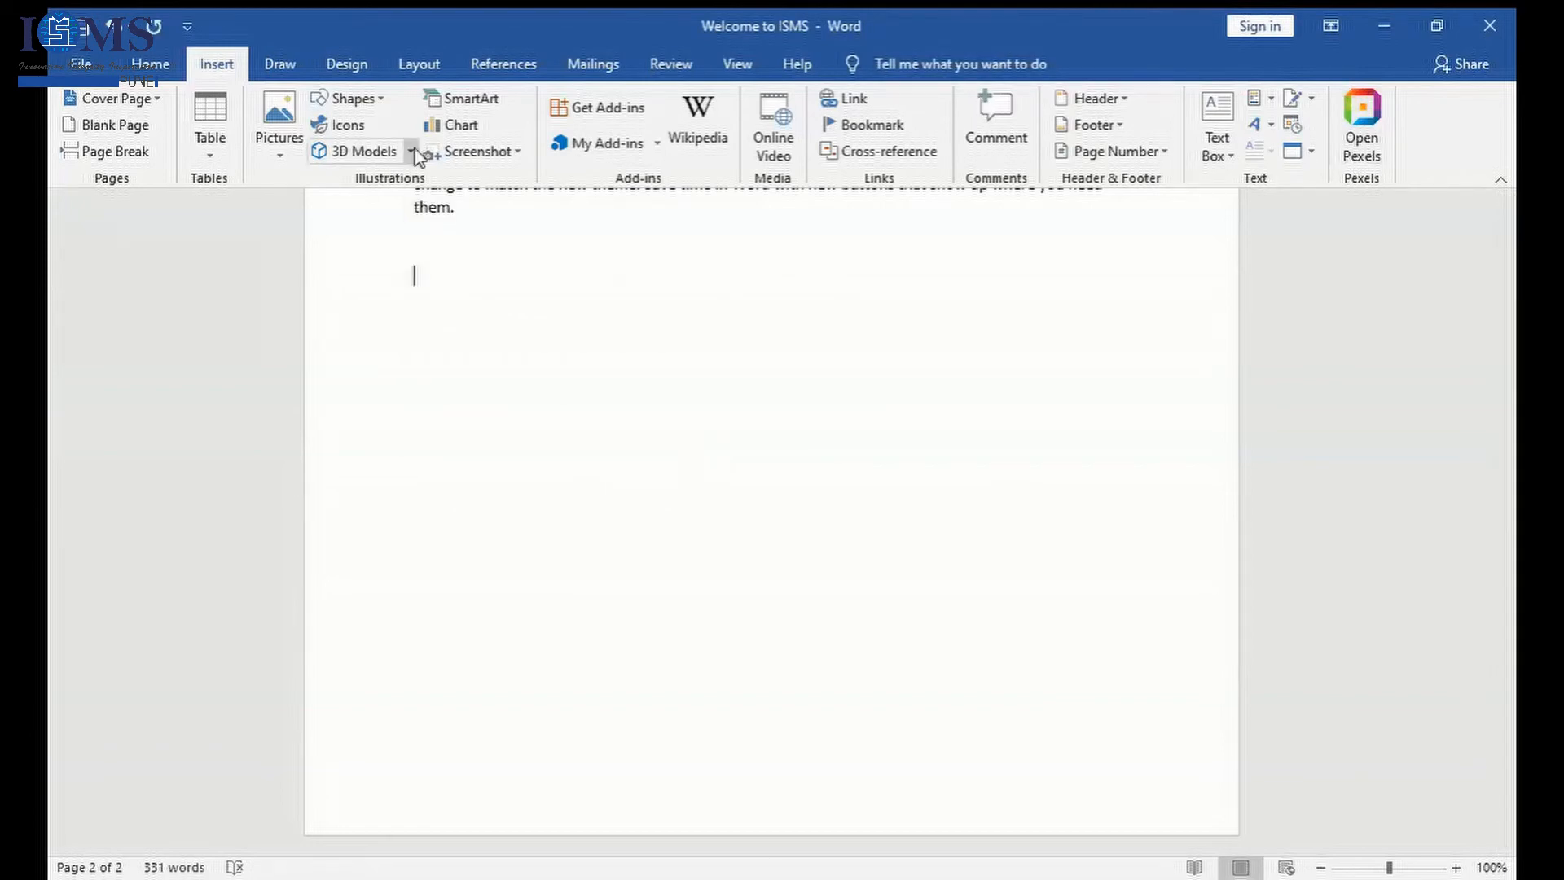
{"action": "left_click", "coordinate": [136, 63]}
{"action": "left_click", "coordinate": [217, 67]}
{"action": "left_click", "coordinate": [1292, 127]}
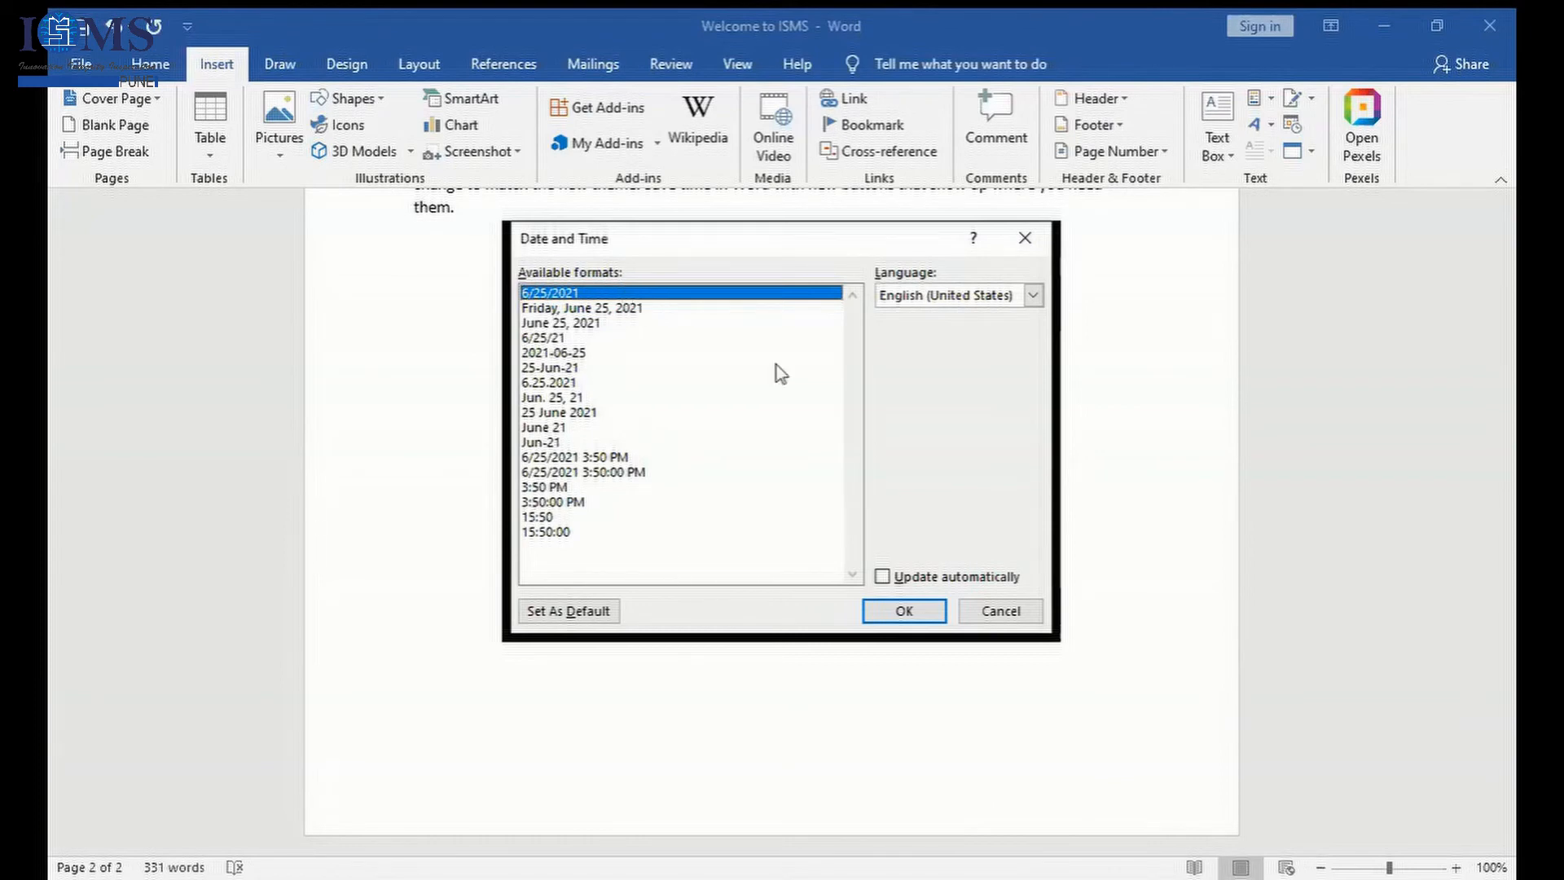
{"action": "left_click", "coordinate": [899, 613]}
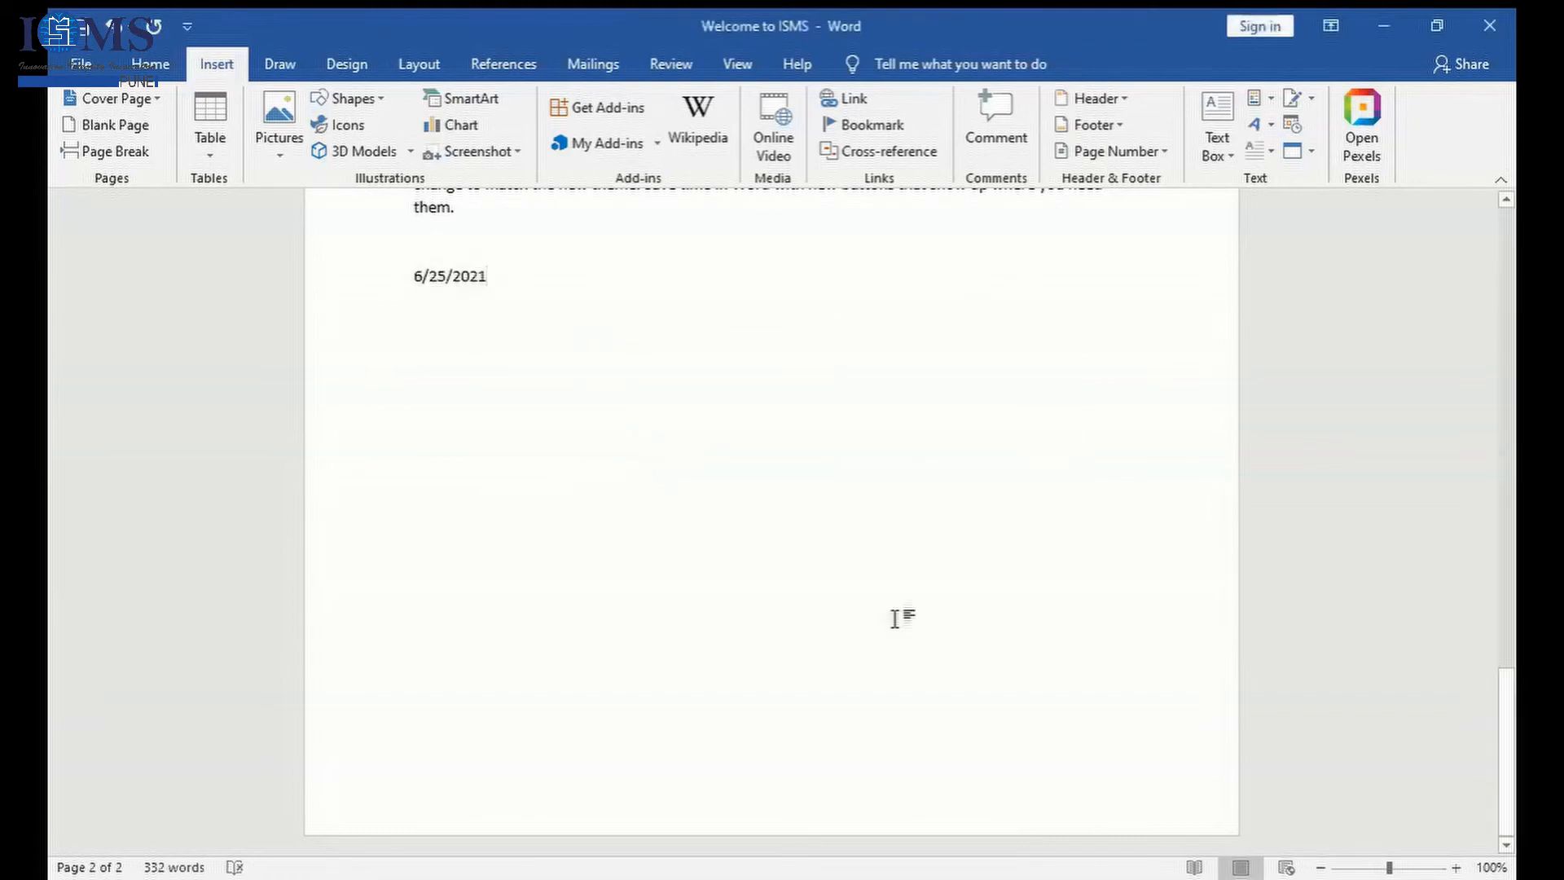
- Insert the current date and time directly after the existing date, using the format that includes seconds and PM
{"action": "left_click", "coordinate": [1292, 125]}
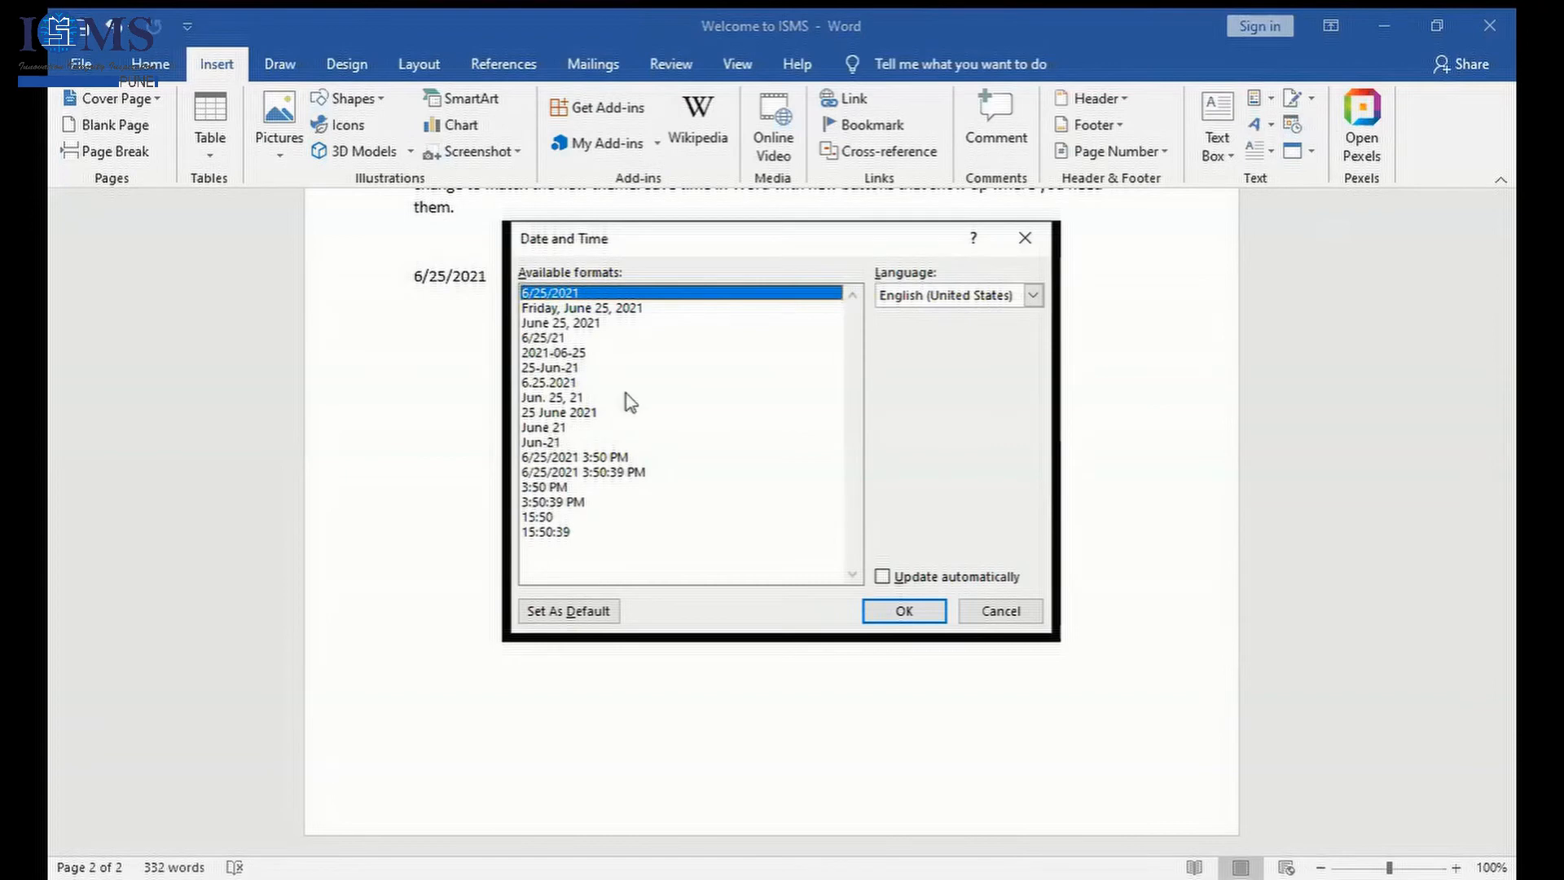
{"action": "left_click", "coordinate": [625, 475]}
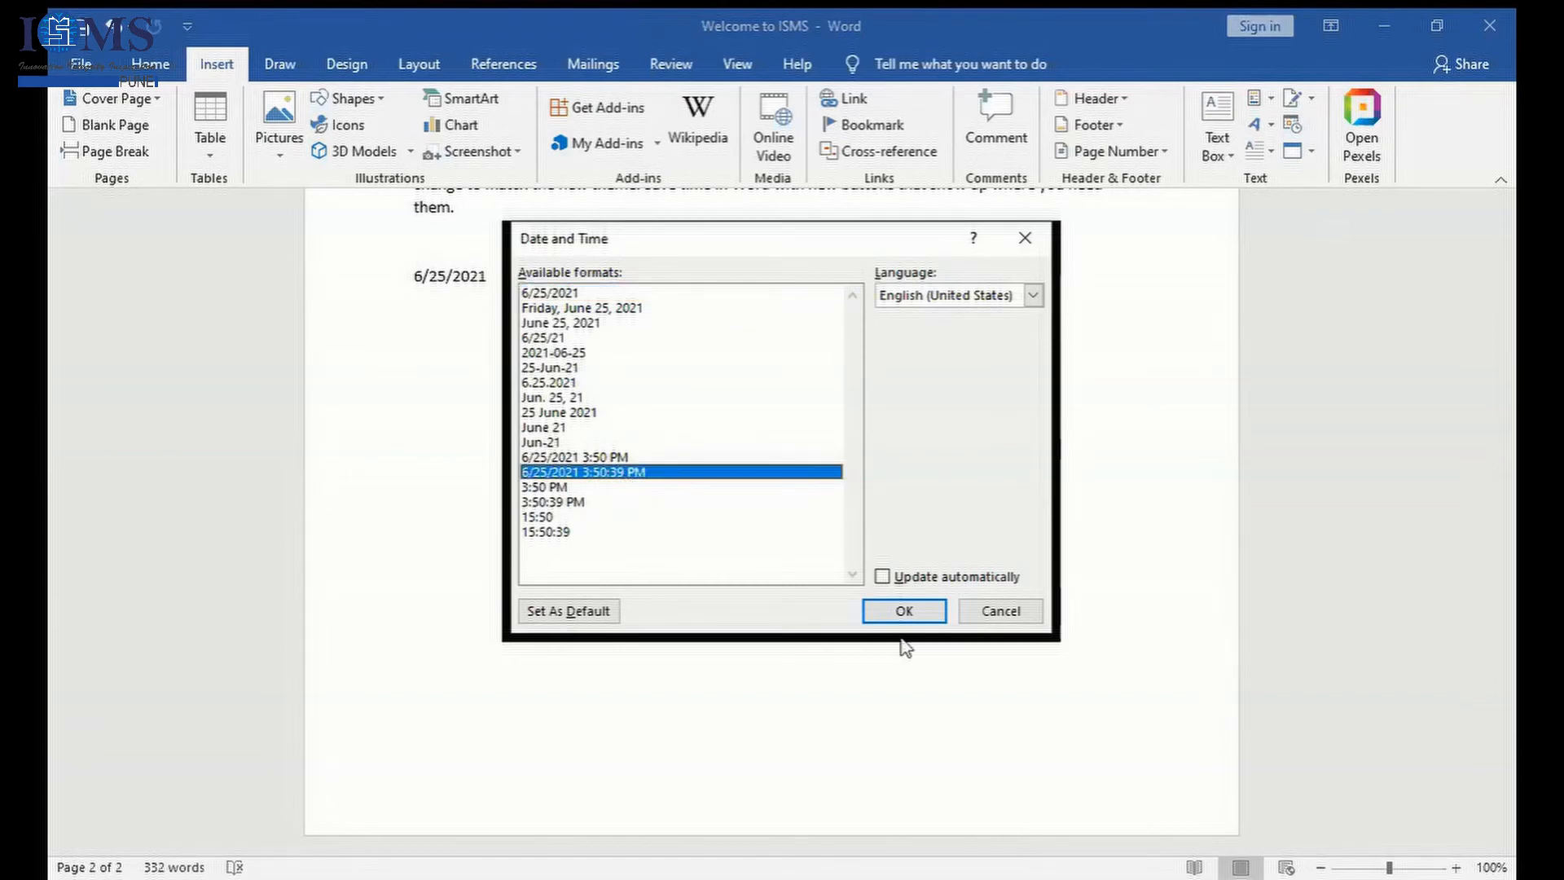
{"action": "left_click", "coordinate": [904, 611]}
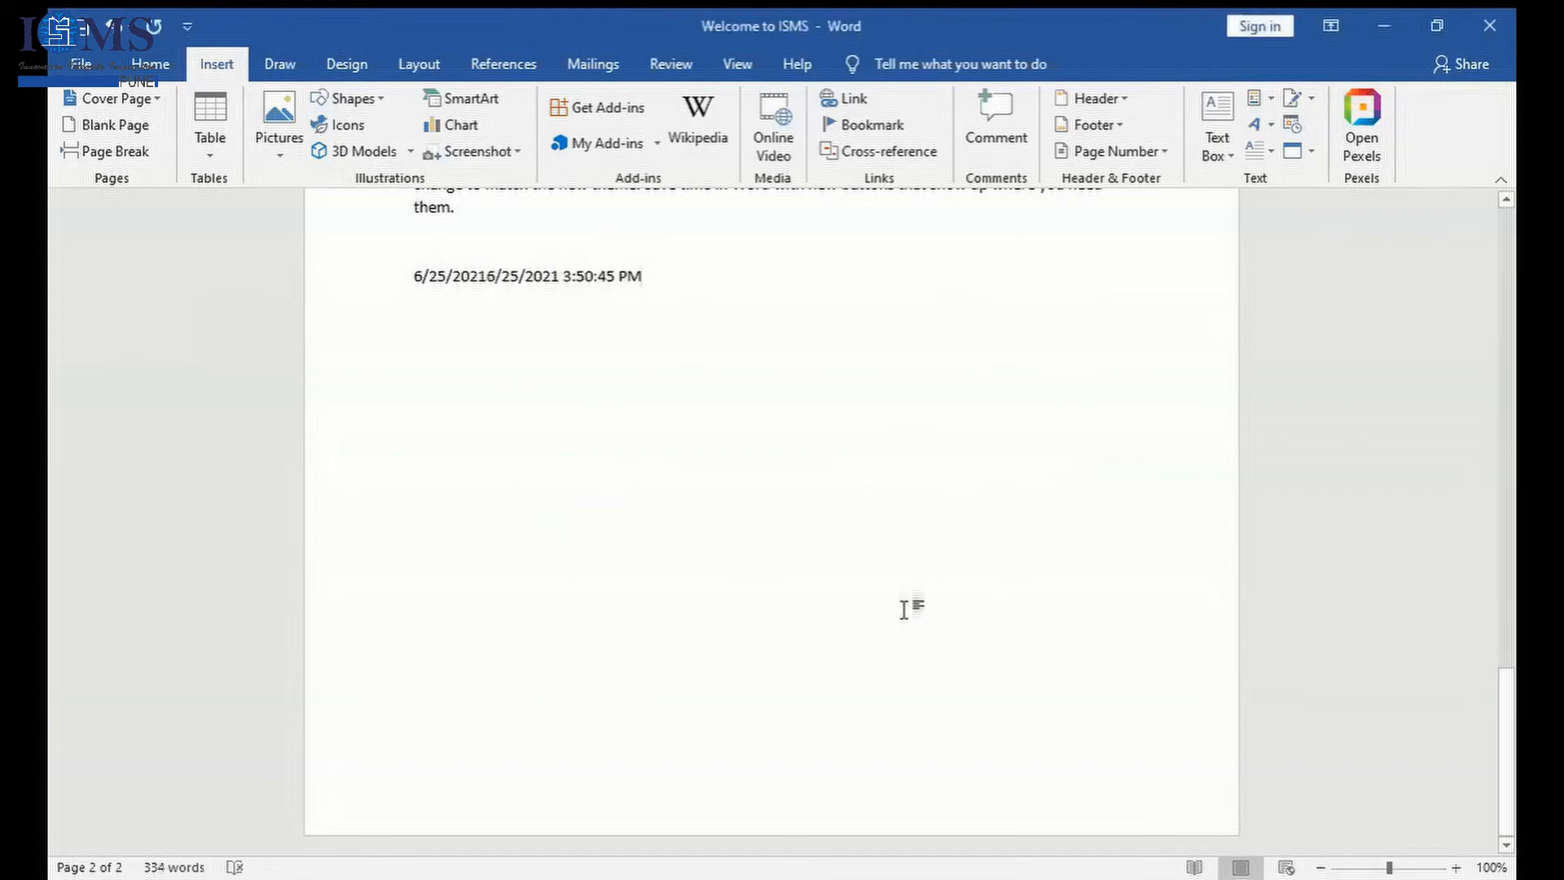
- Add ": Minutes has started recording" after the timestamp and start a new paragraph two lines below it
{"action": "type", "text": ": Minutes"}
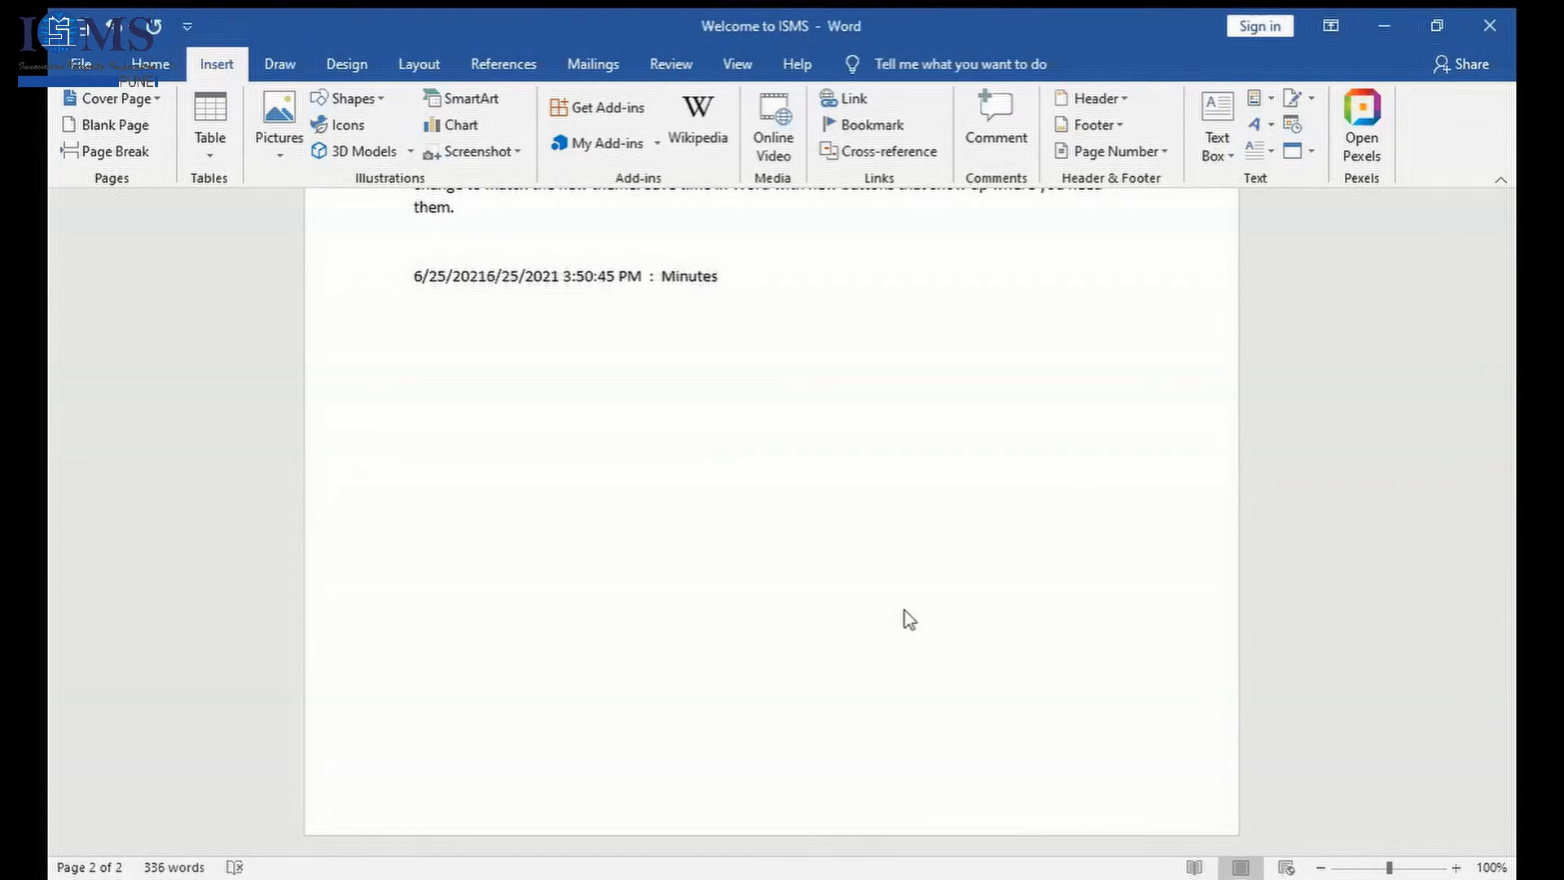
{"action": "type", "text": " has started recording"}
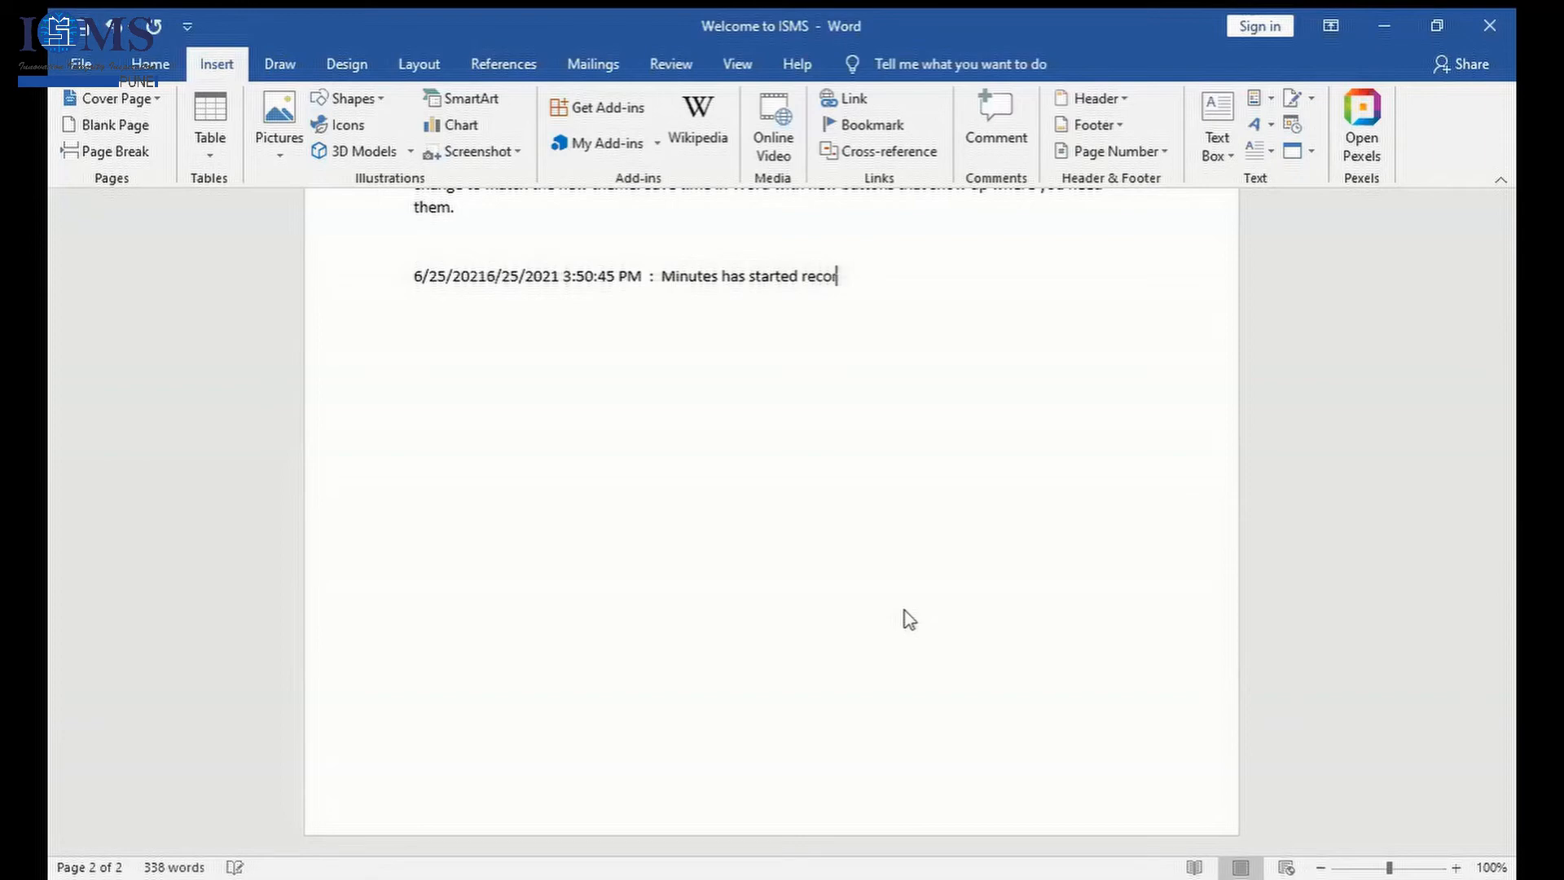
{"action": "key", "text": "Return"}
{"action": "key", "text": "Return"}
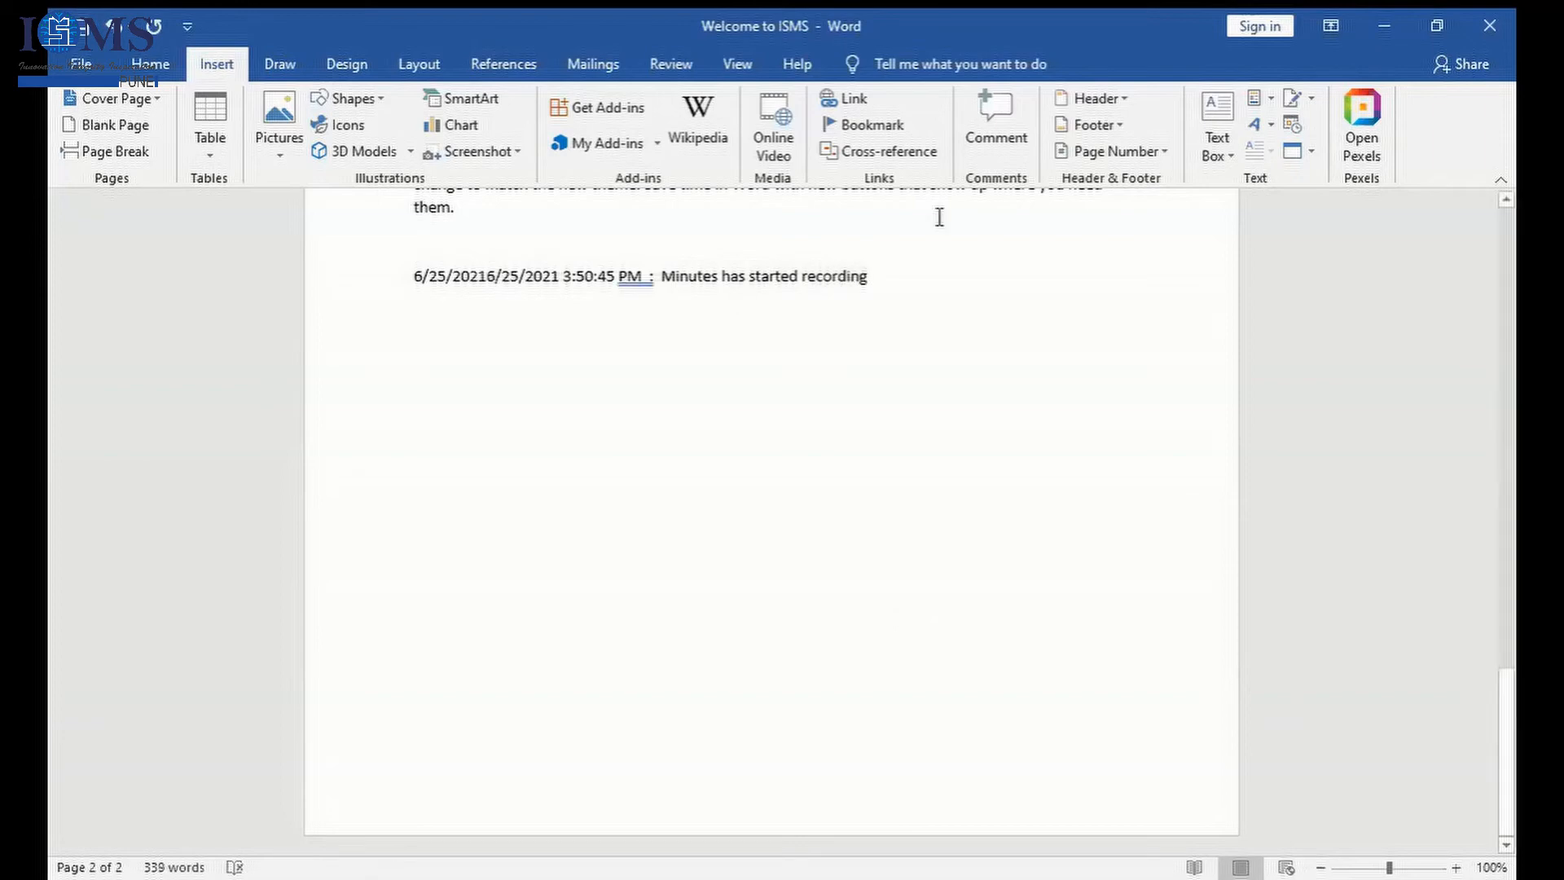
- Insert a second date and time stamp with seconds on the new line below the minutes entry
{"action": "left_click", "coordinate": [1292, 129]}
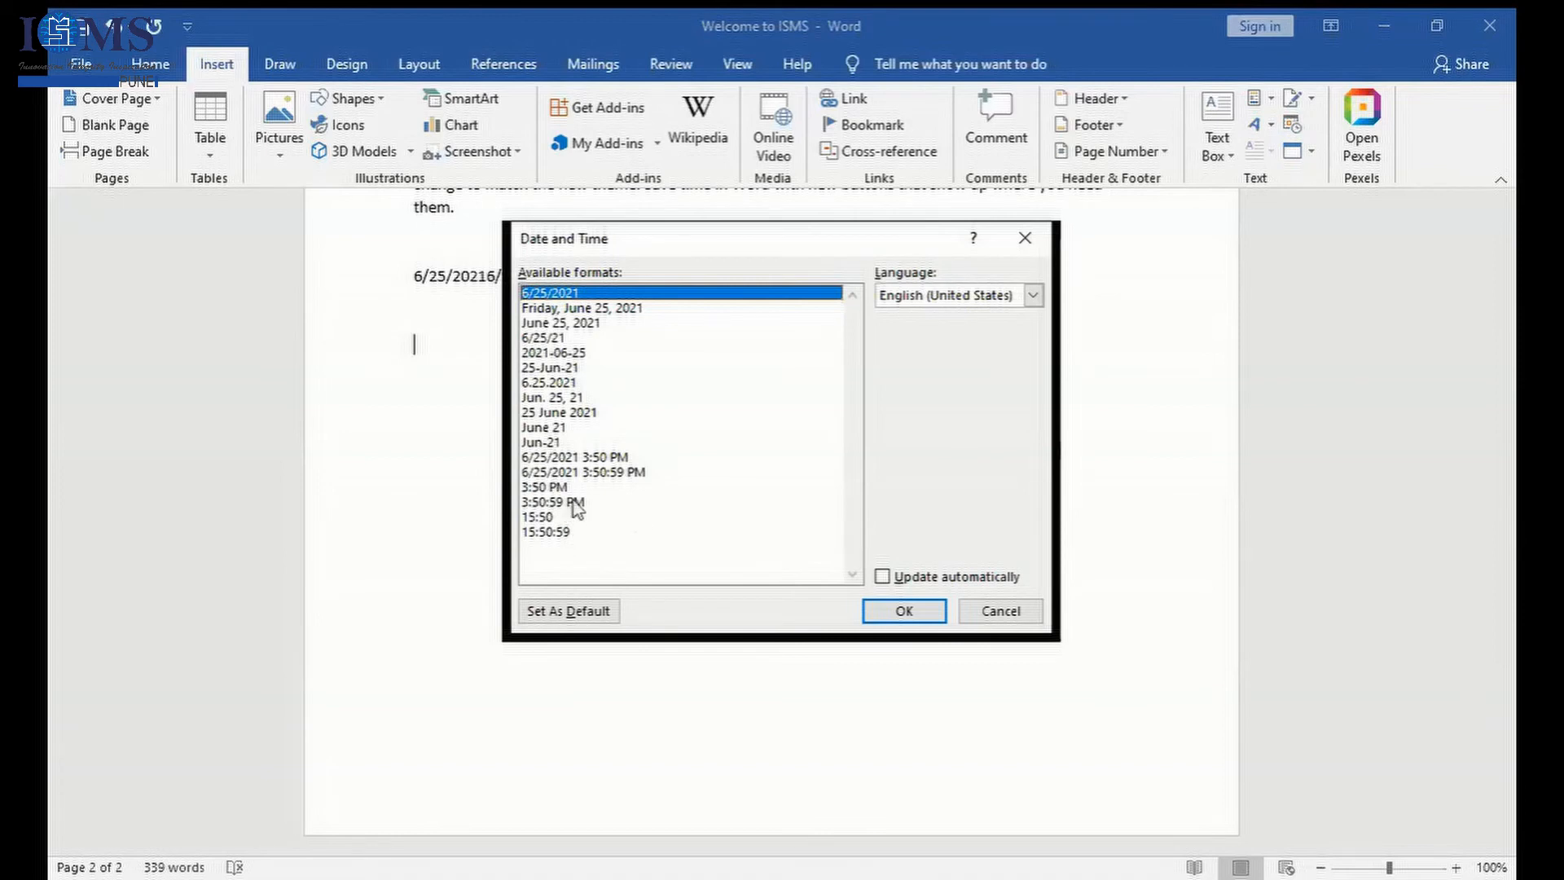
{"action": "left_click", "coordinate": [580, 473]}
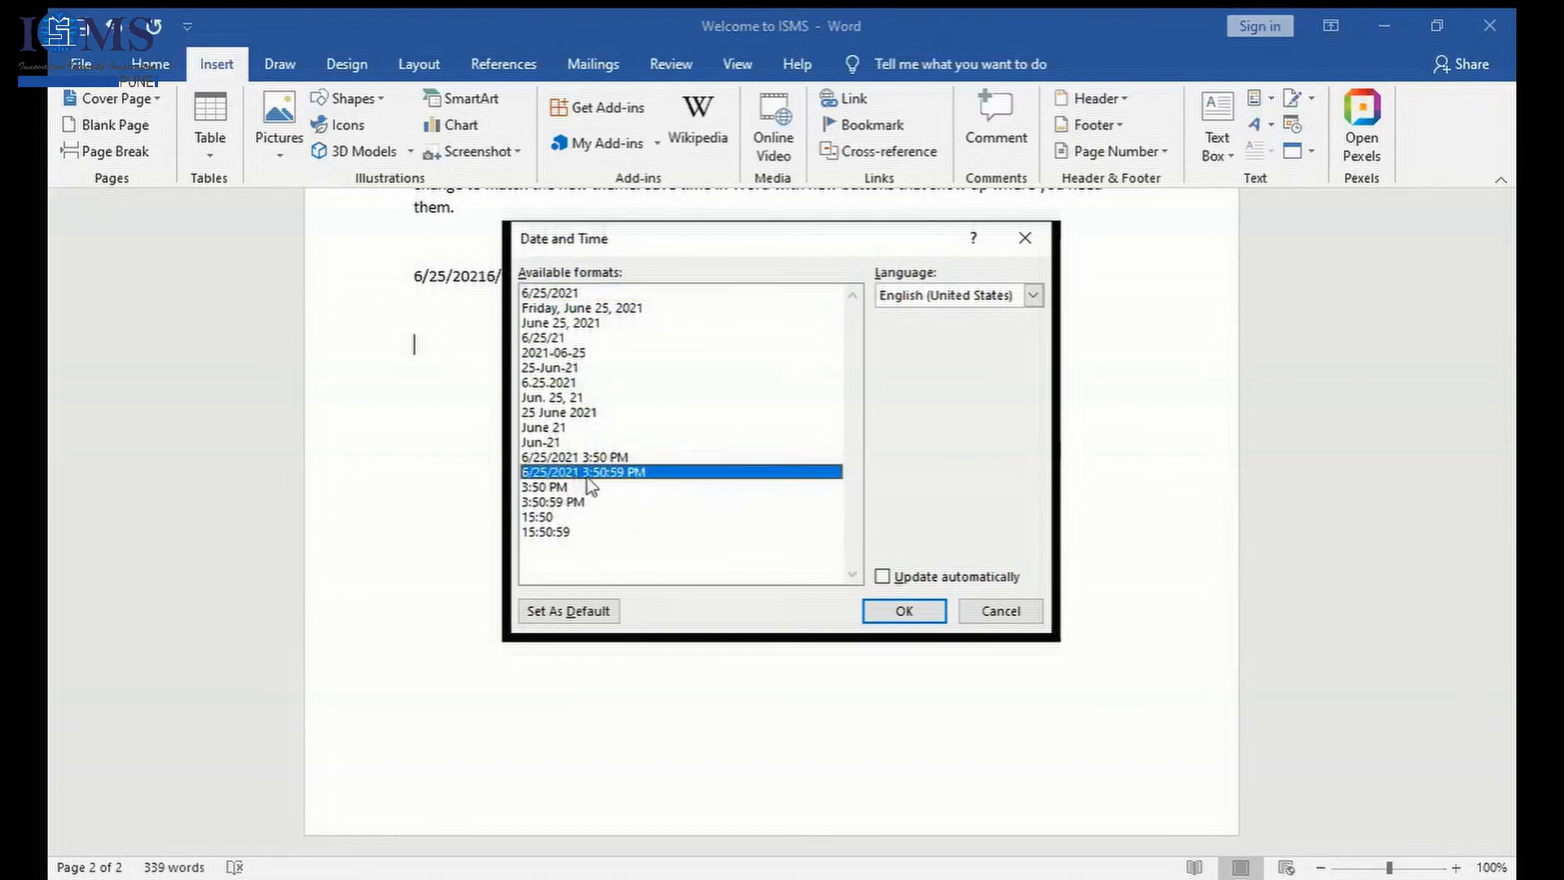
{"action": "left_click", "coordinate": [923, 609]}
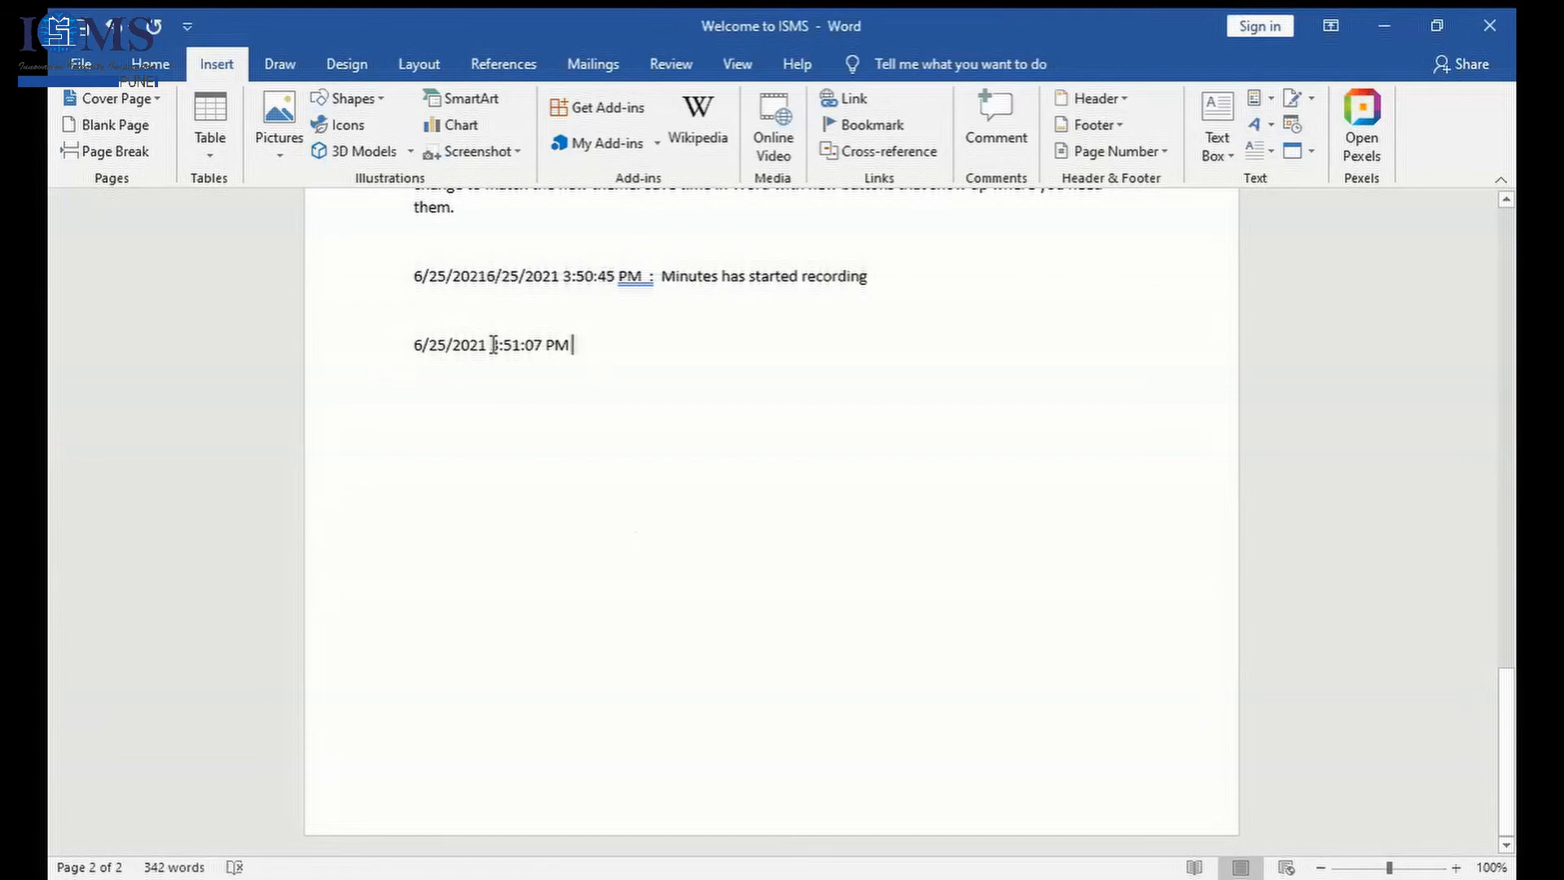
- Add the sample text ":bsdfsfsbg" after the second timestamp and start new lines below it
{"action": "left_click_drag", "start_coordinate": [491, 345], "coordinate": [568, 350]}
{"action": "left_click", "coordinate": [614, 334]}
{"action": "type", "text": ":"}
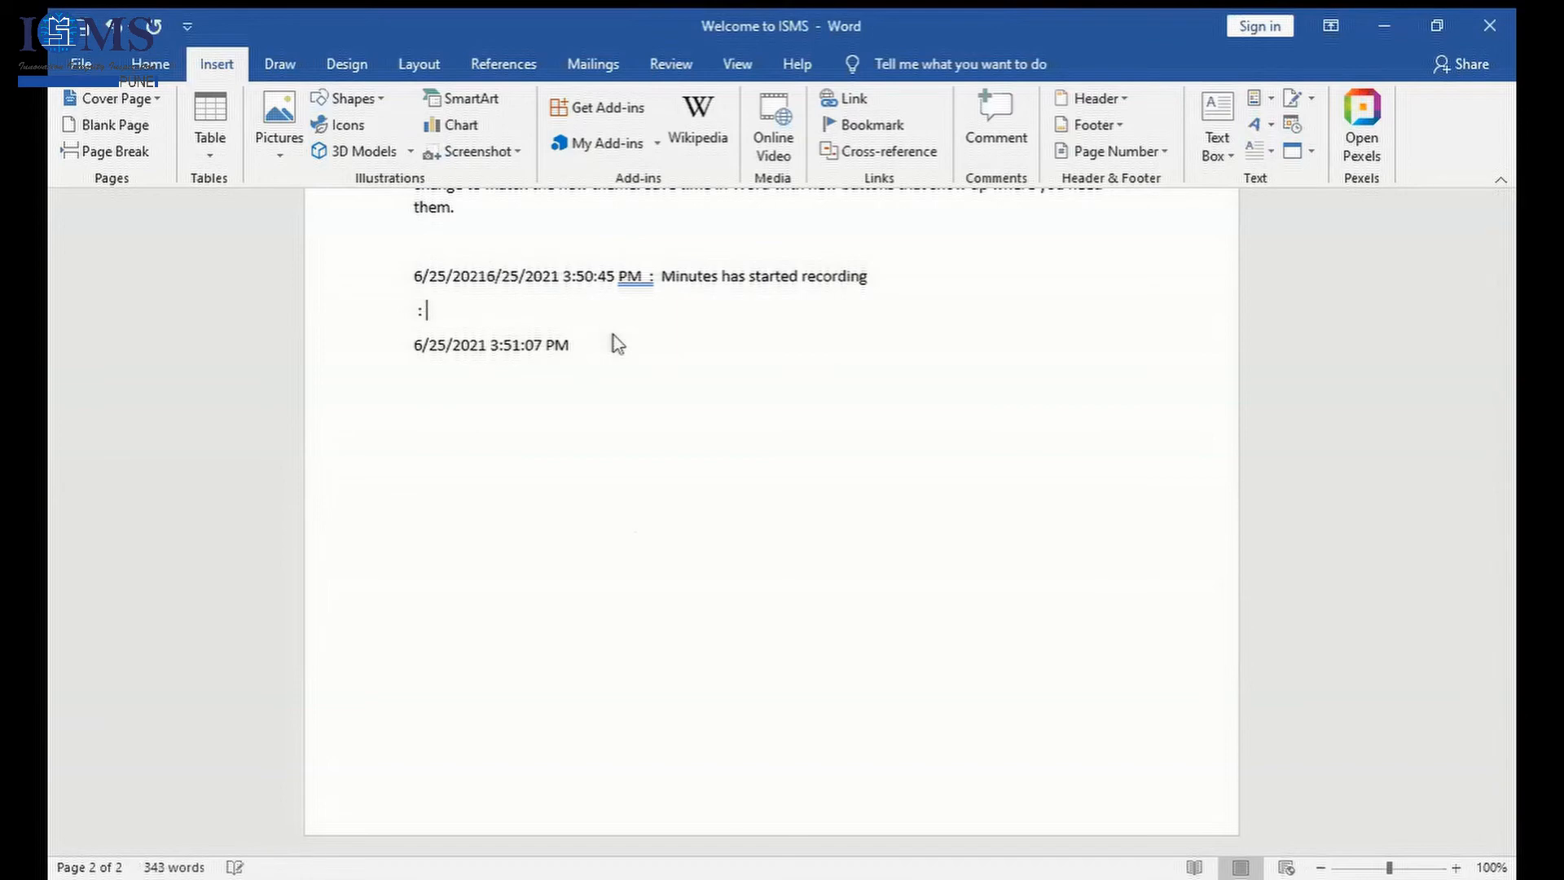
{"action": "key", "text": "BackSpace"}
{"action": "left_click", "coordinate": [665, 356]}
{"action": "type", "text": ":bsdfsfsbg"}
{"action": "key", "text": "Return"}
{"action": "key", "text": "Return"}
{"action": "left_click", "coordinate": [415, 277]}
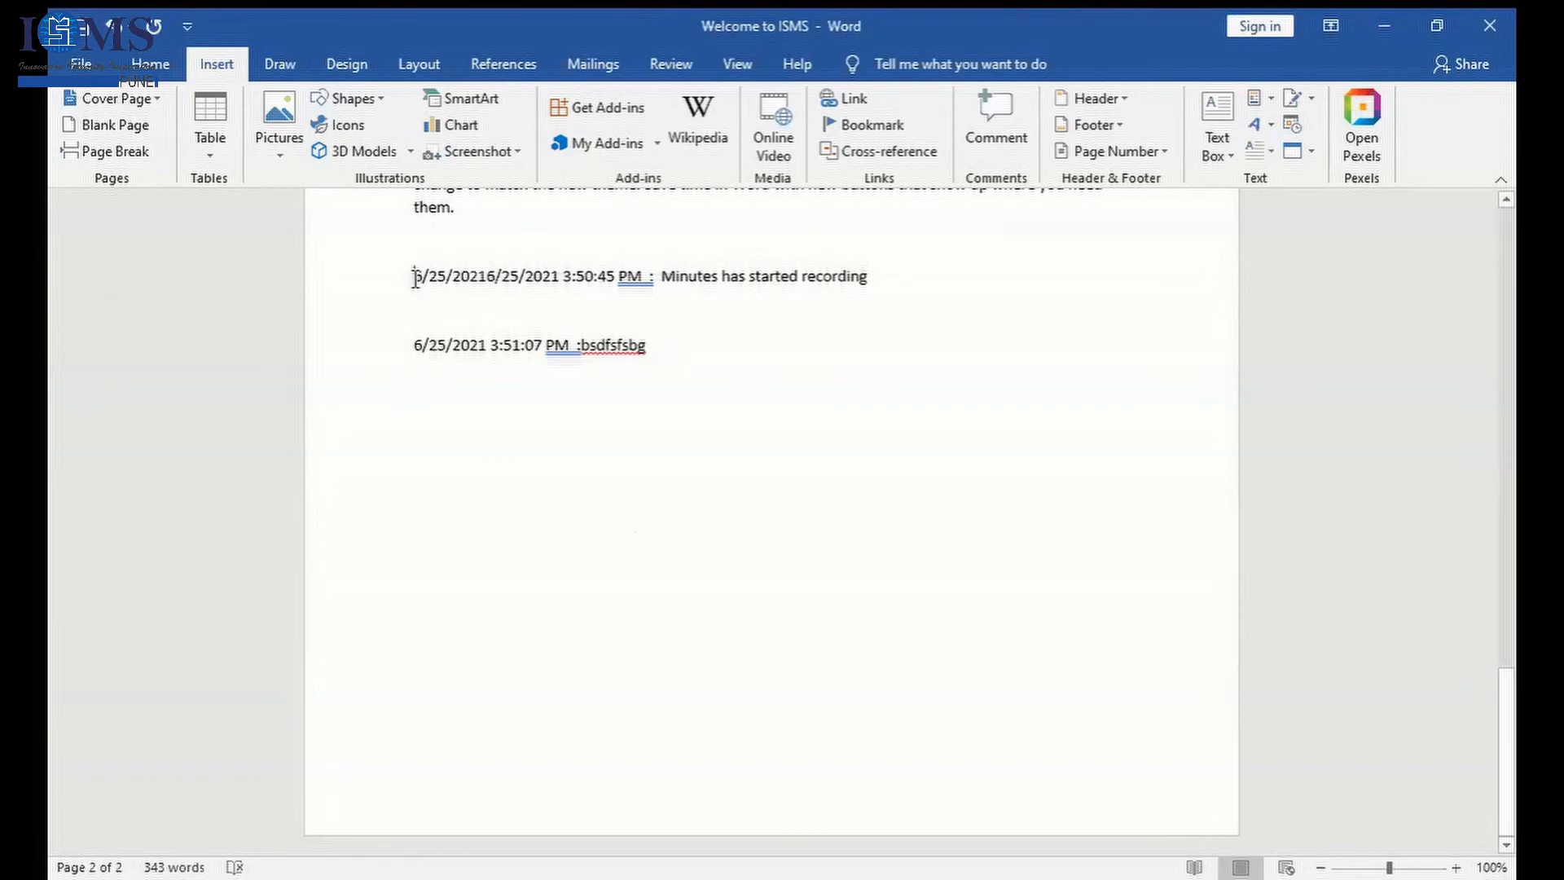
{"action": "key", "text": "BackSpace"}
{"action": "key", "text": "Return"}
- Insert a date in the 6/25/2021 format that updates automatically, placed just before "bsdfsfsbg" in the second entry
{"action": "left_click", "coordinate": [587, 349]}
{"action": "right_click", "coordinate": [588, 351]}
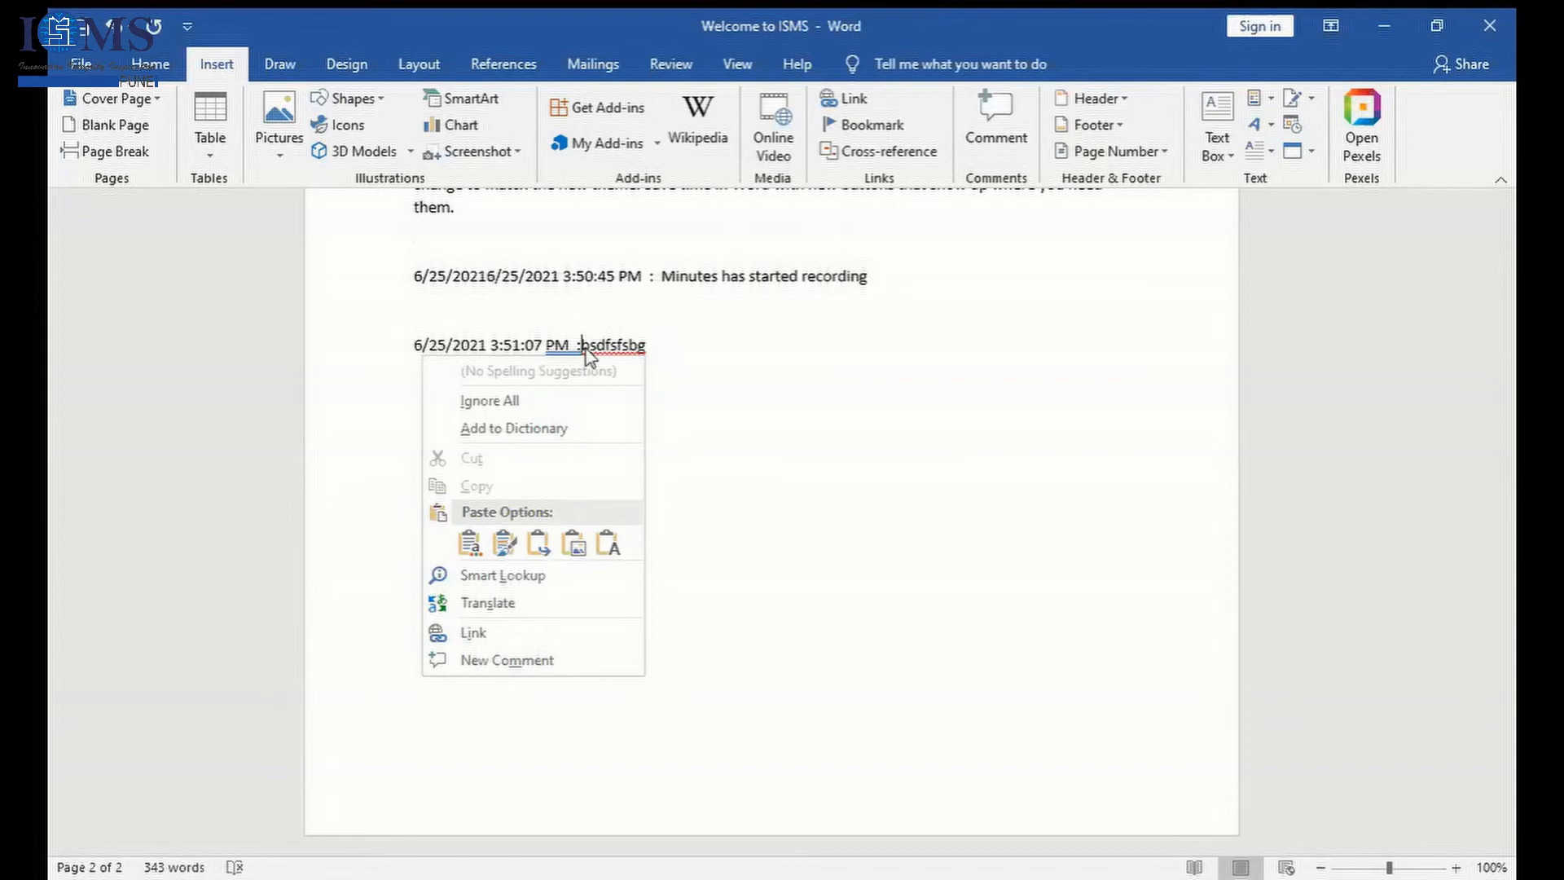
{"action": "left_click", "coordinate": [1295, 124]}
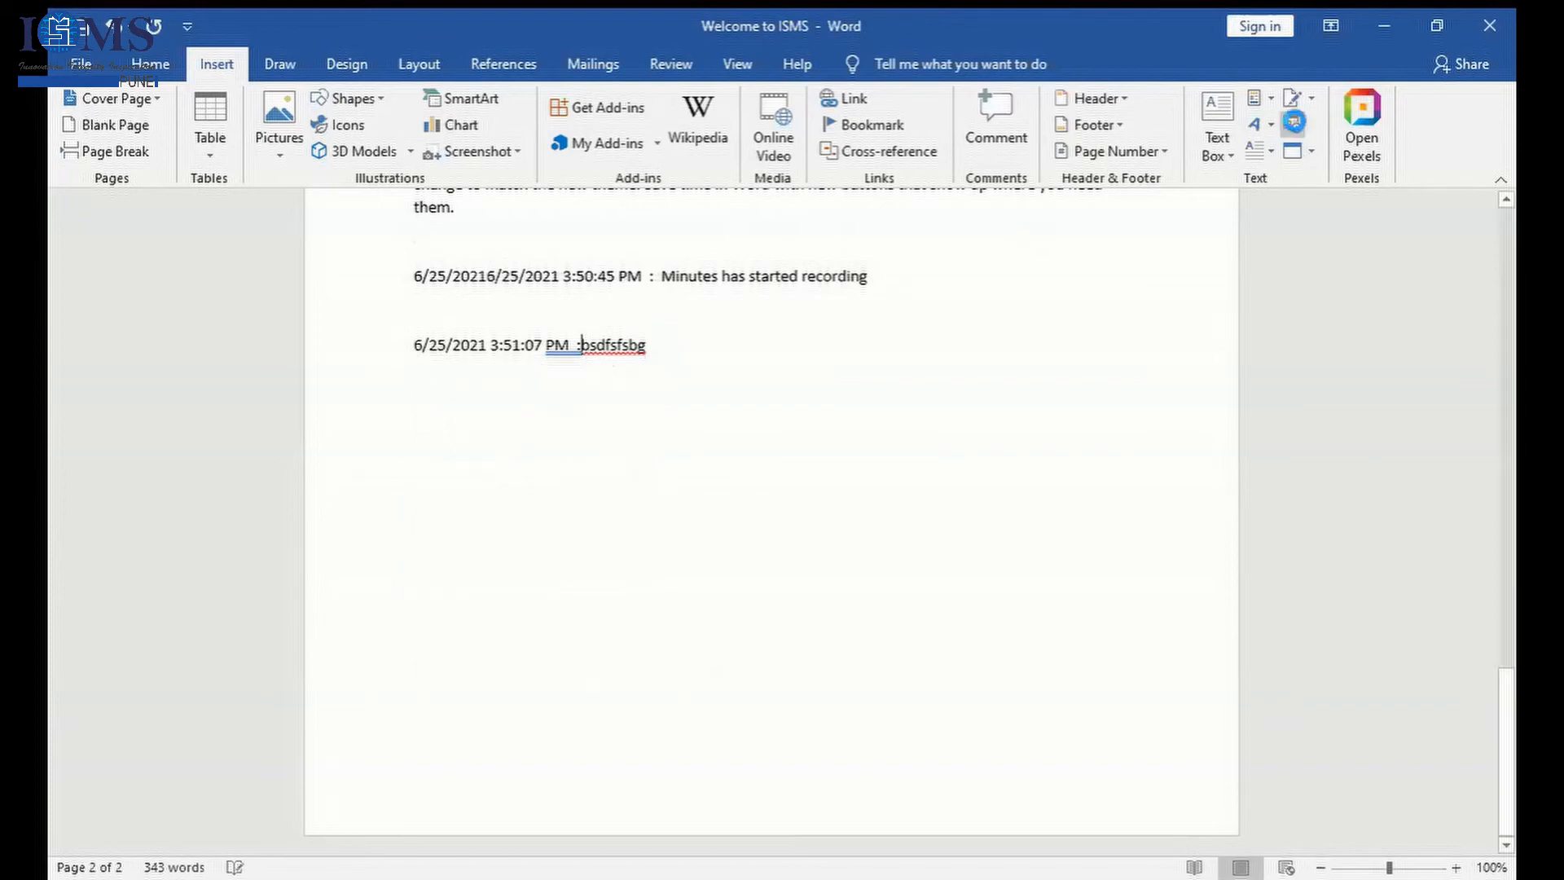
{"action": "left_click", "coordinate": [1295, 125]}
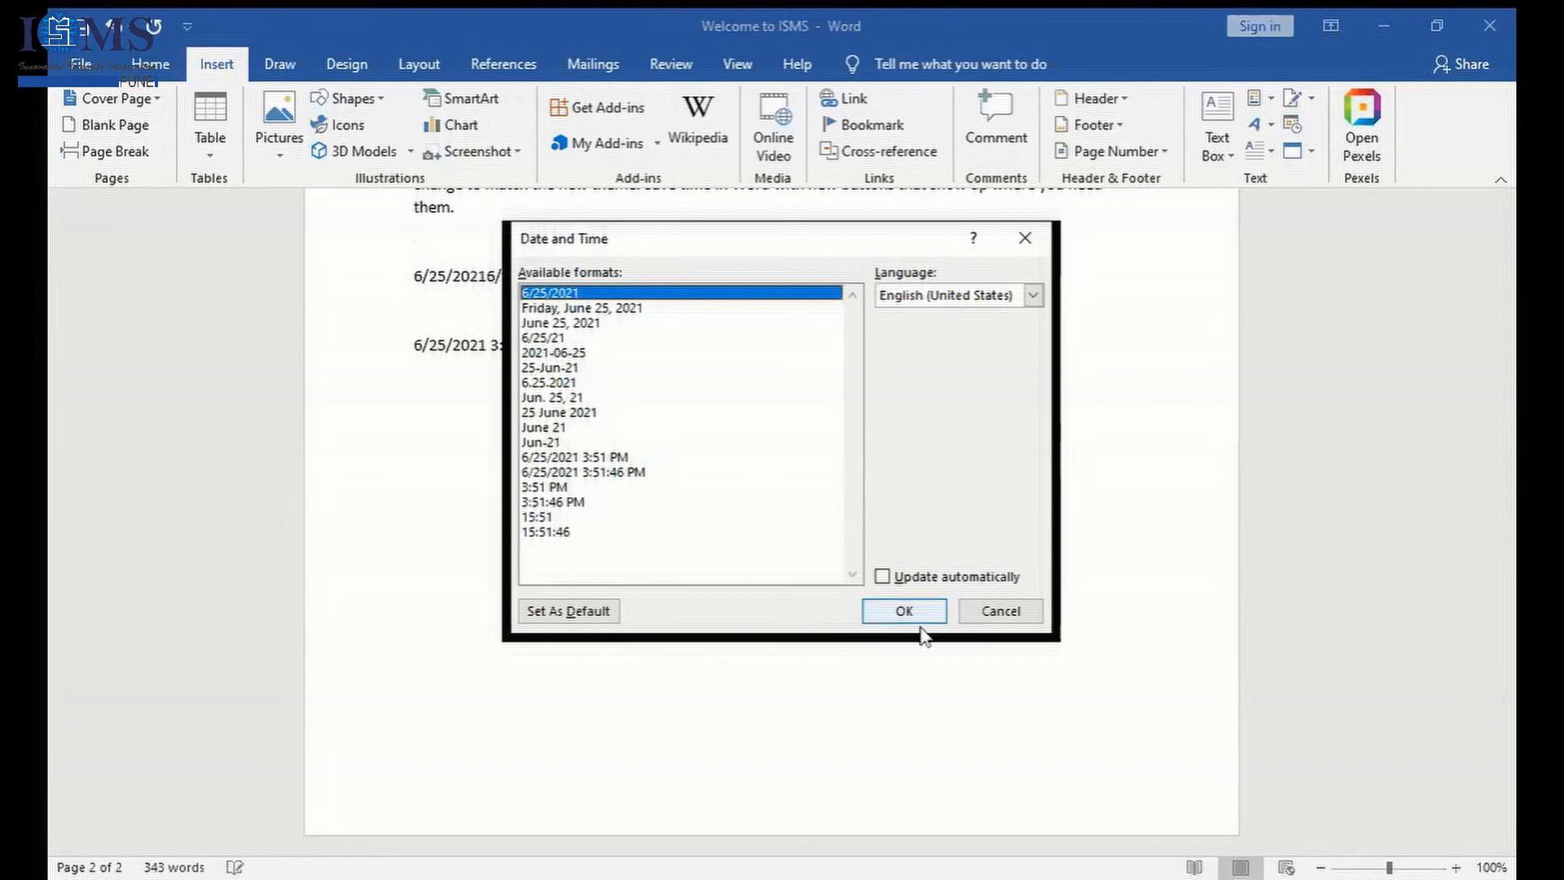
{"action": "left_click", "coordinate": [924, 588]}
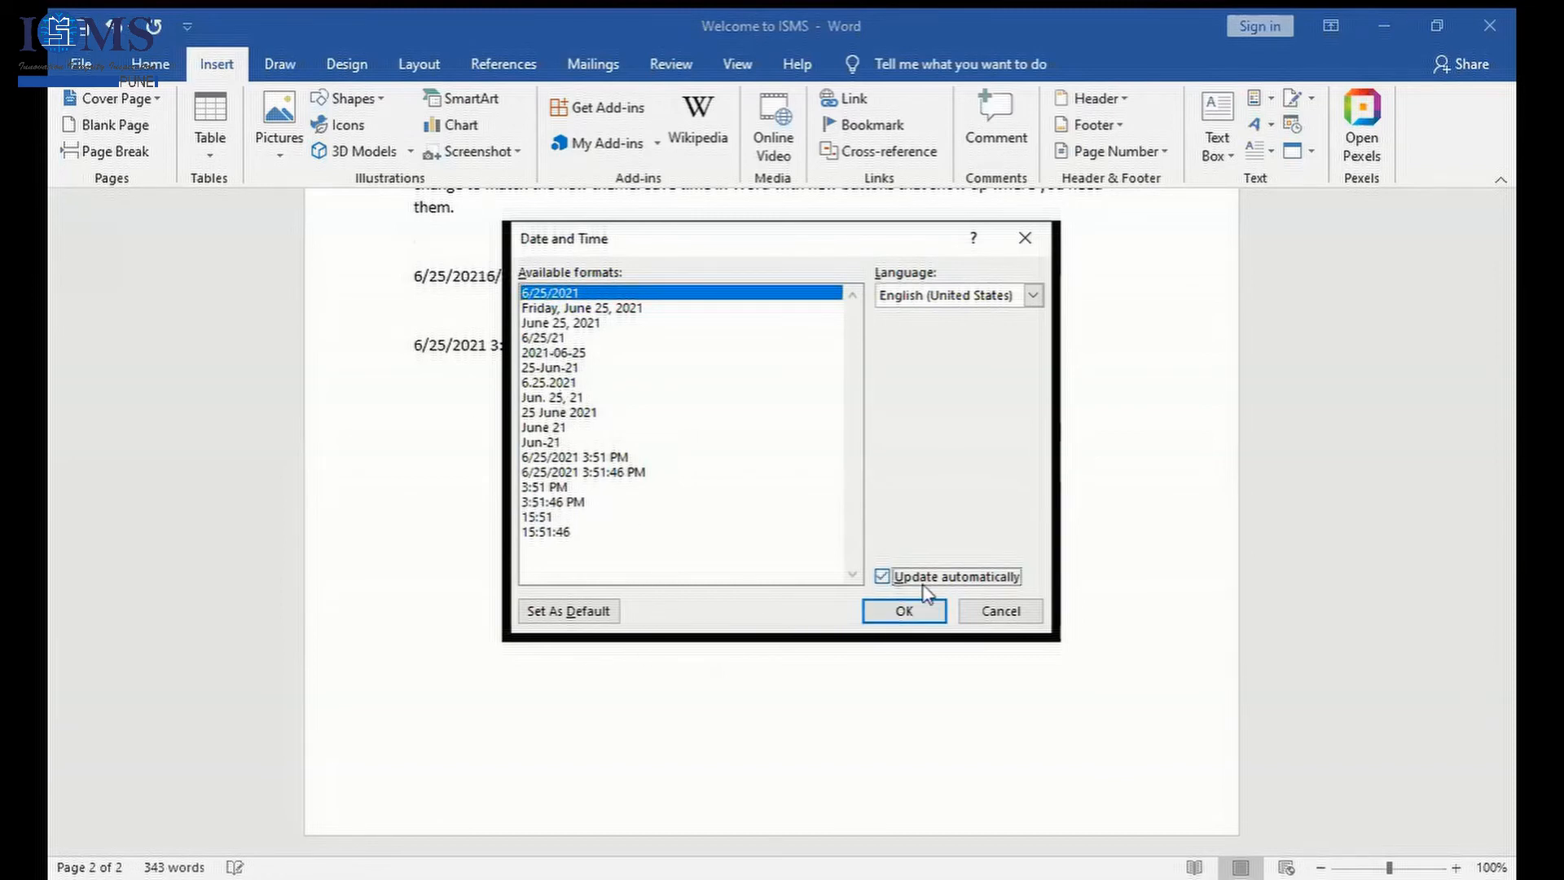
{"action": "left_click", "coordinate": [906, 610]}
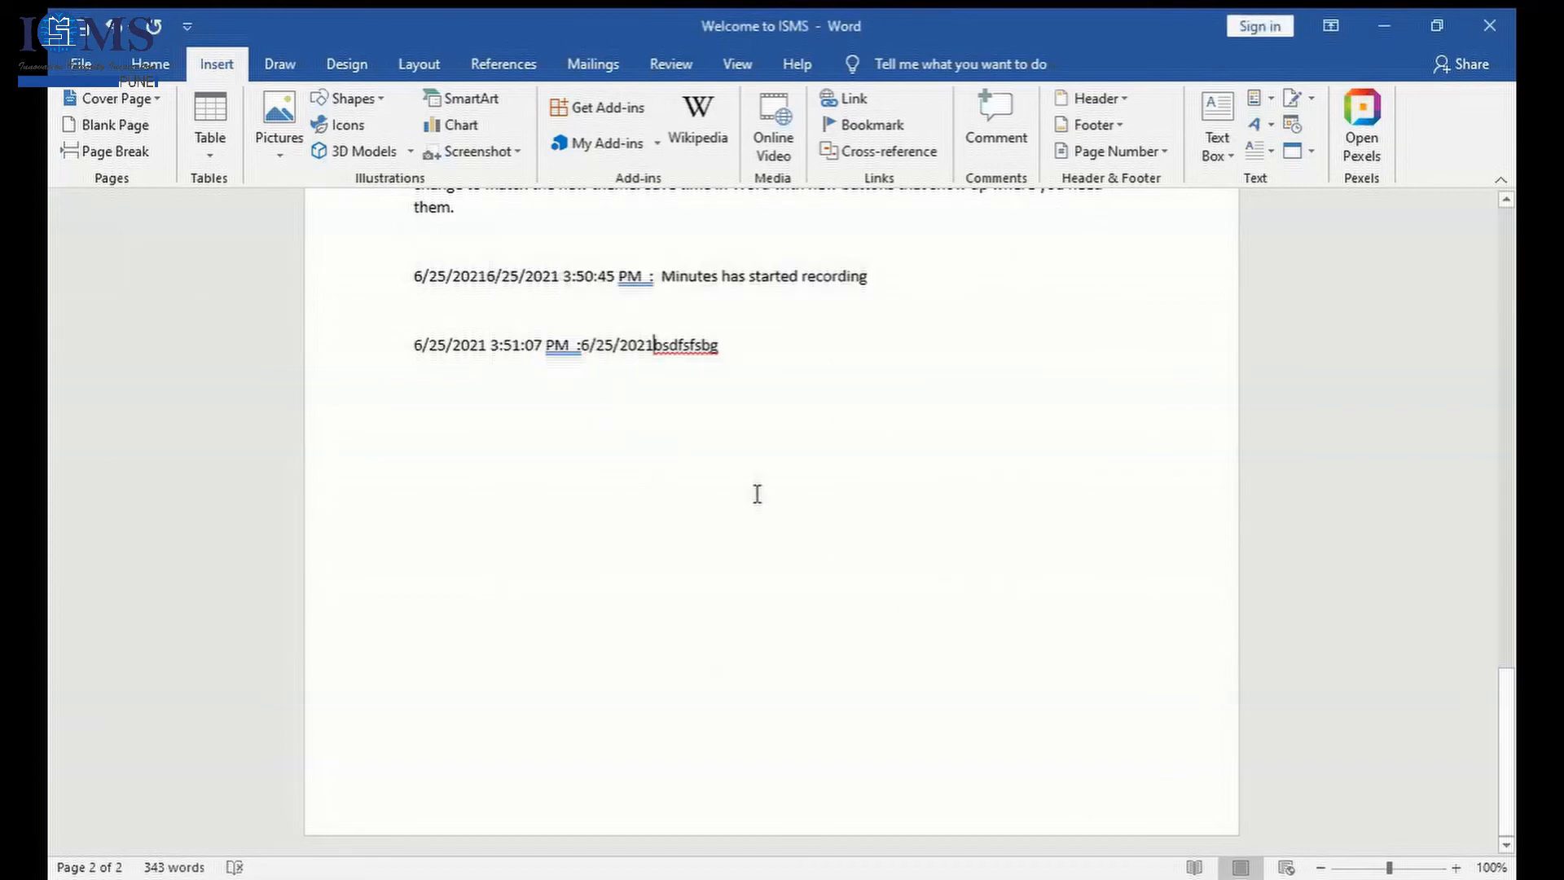
{"action": "key", "text": "Return"}
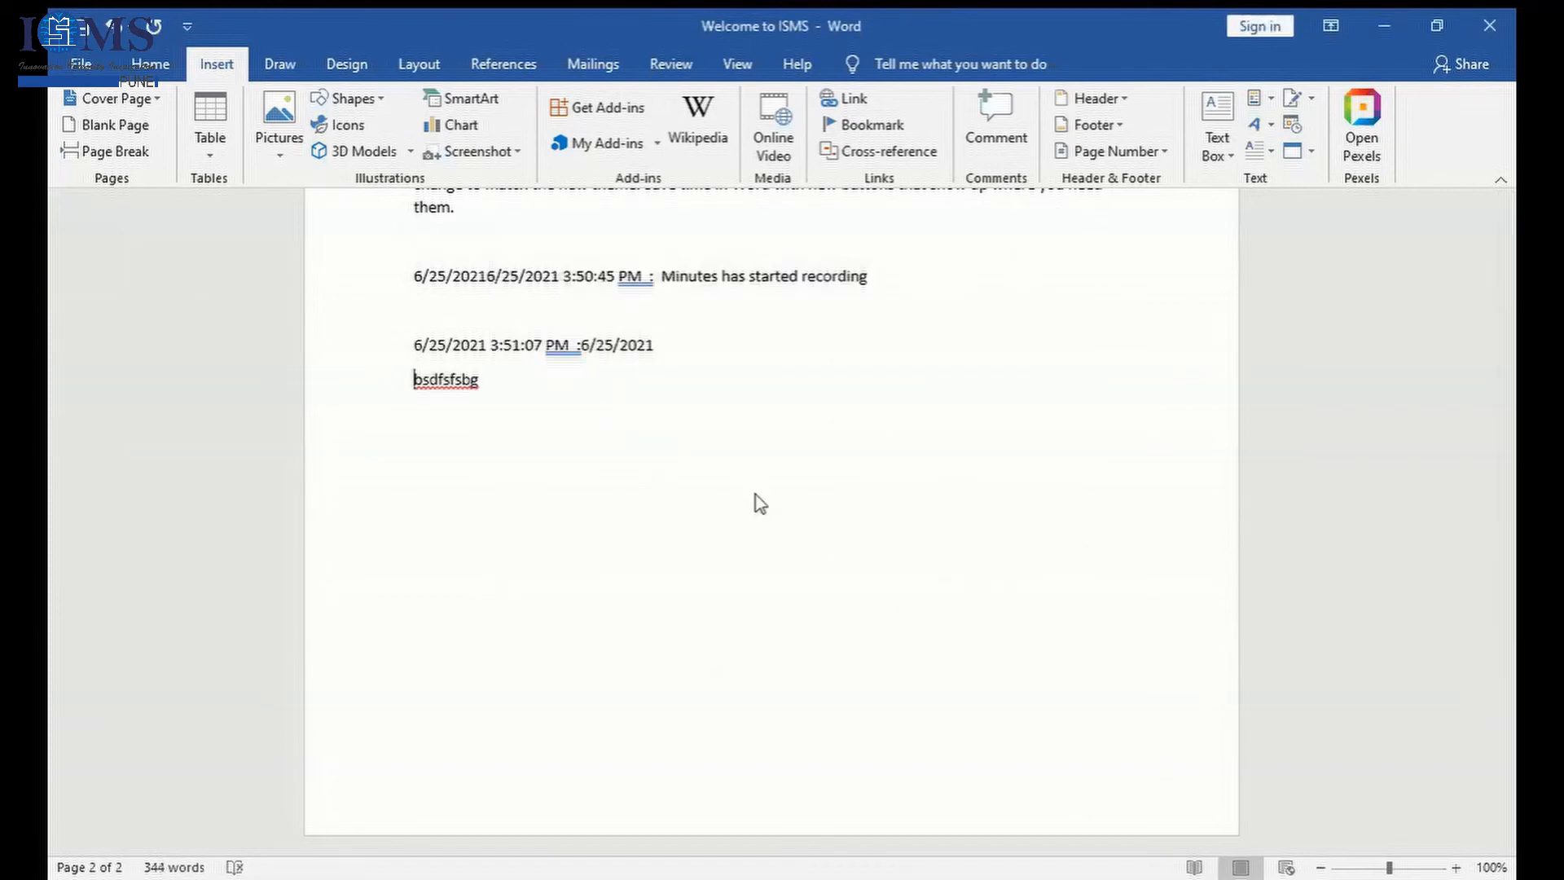
{"action": "key", "text": "BackSpace"}
{"action": "key", "text": "BackSpace"}
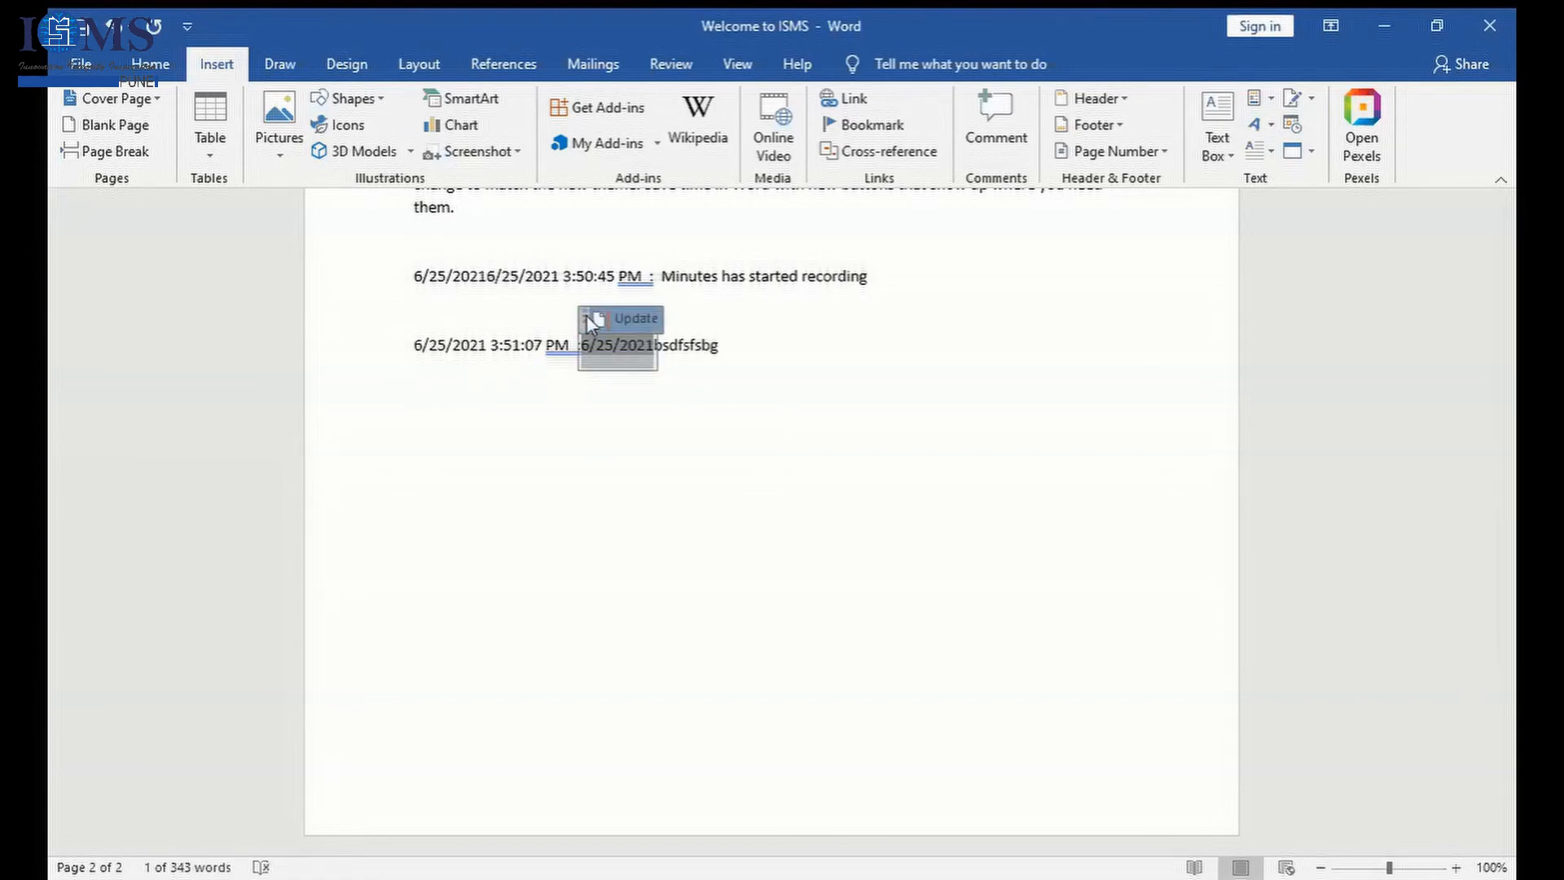
{"action": "left_click", "coordinate": [780, 430]}
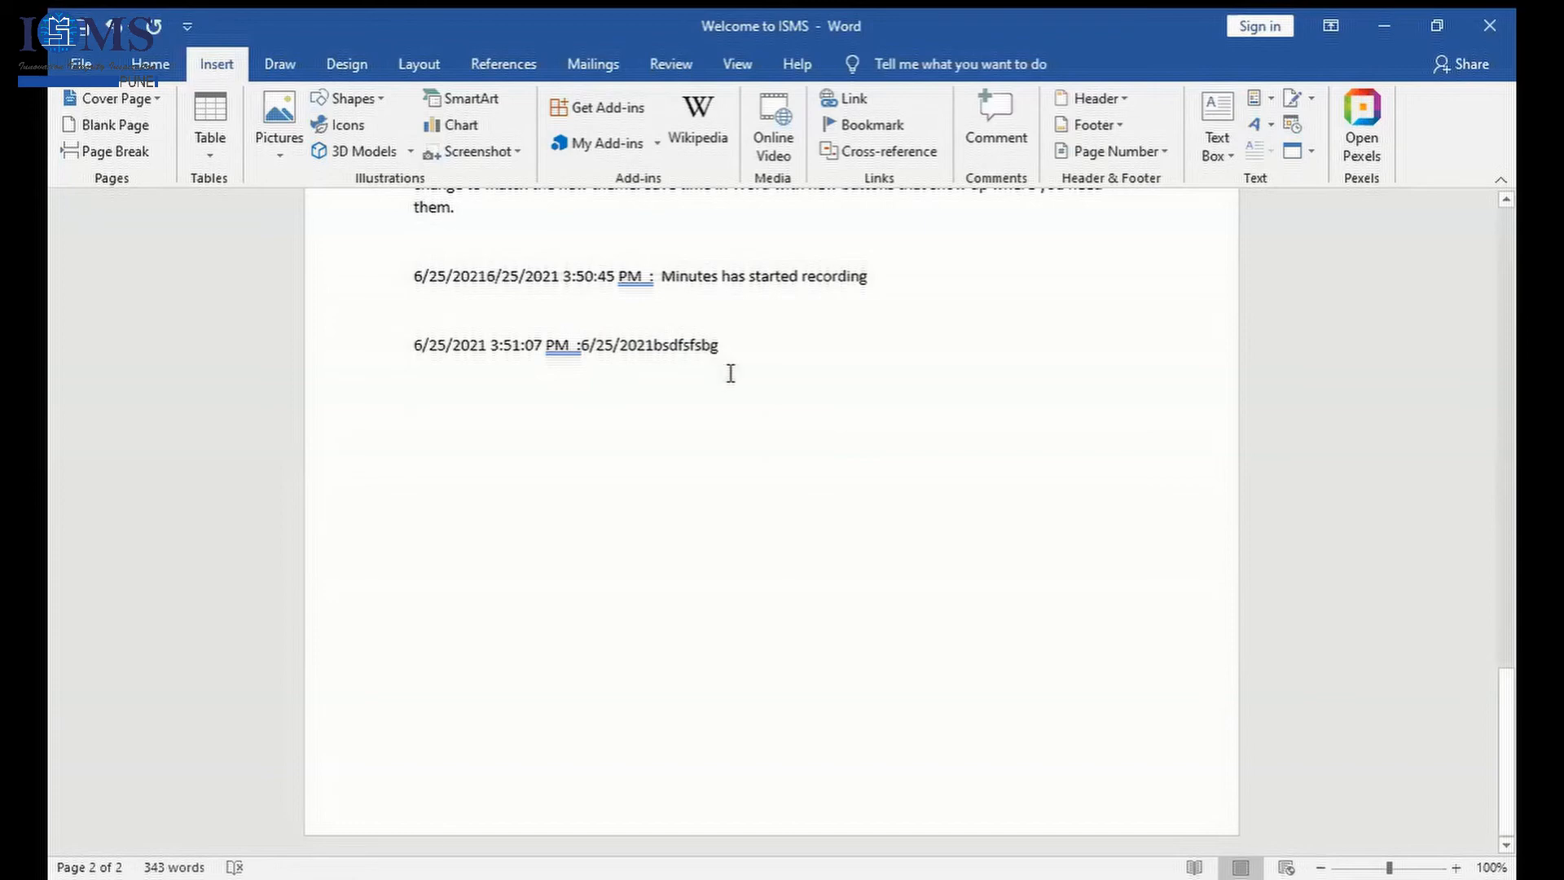
- View the available building blocks in the Building Blocks Organizer from Quick Parts and close it
{"action": "left_click", "coordinate": [759, 352]}
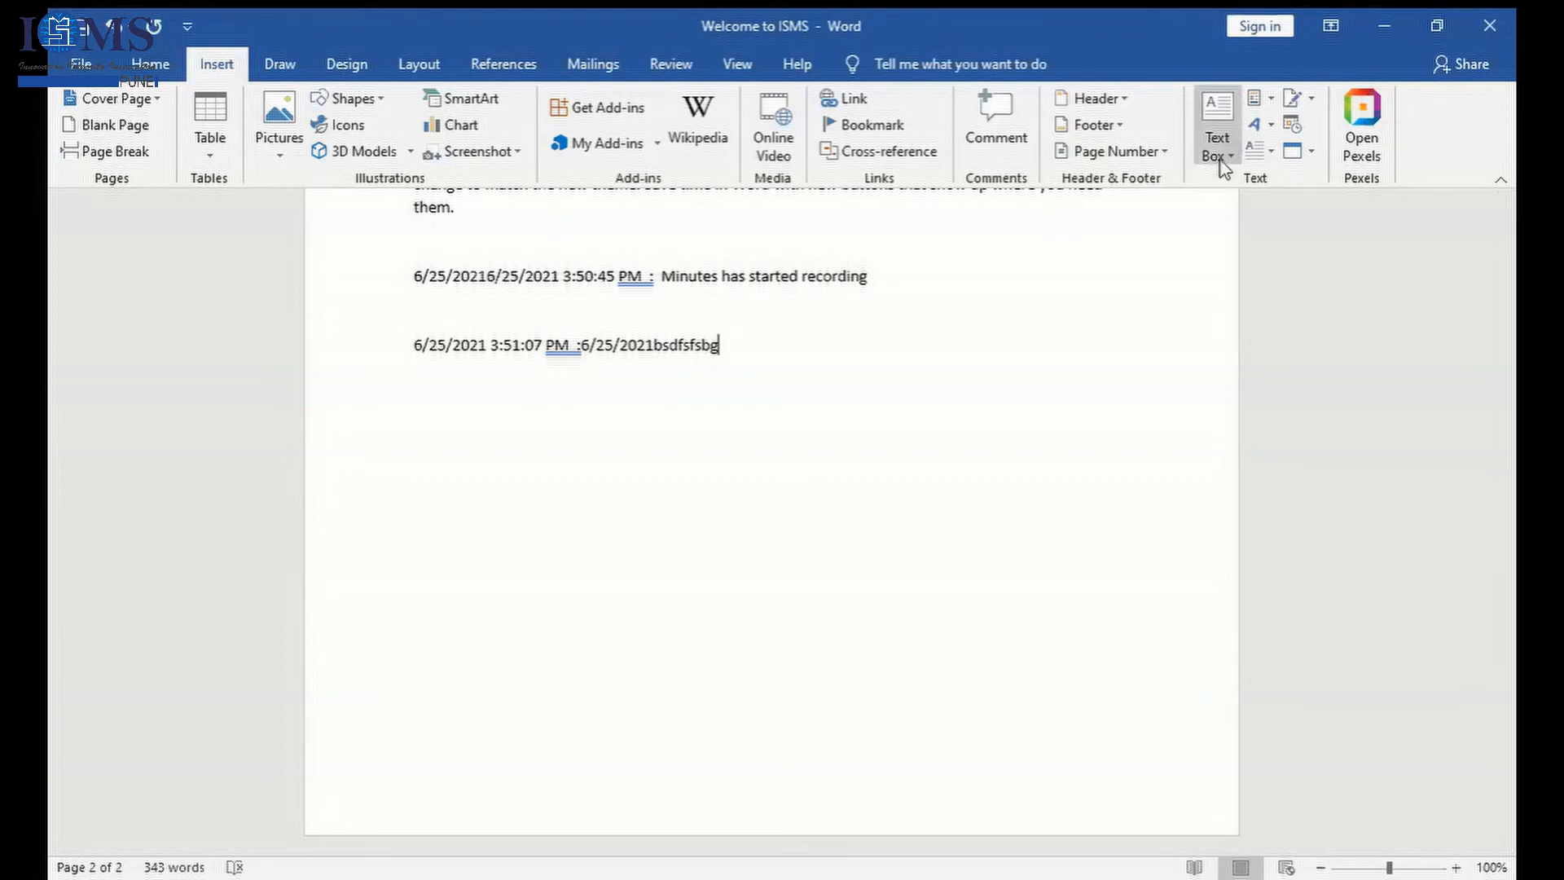
{"action": "left_click", "coordinate": [1259, 97]}
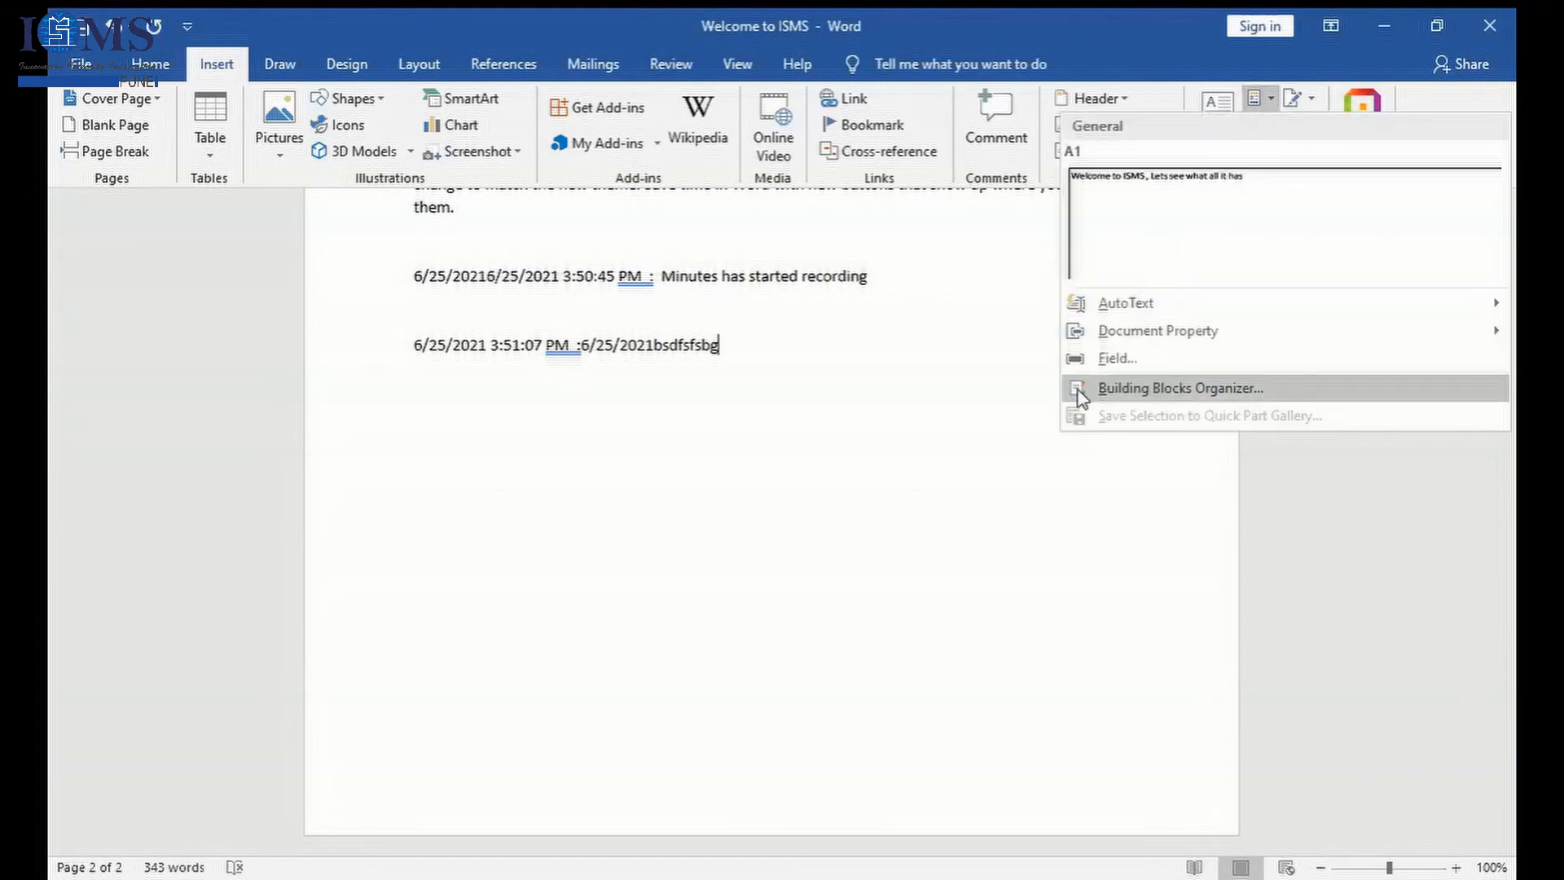
{"action": "left_click", "coordinate": [1139, 389]}
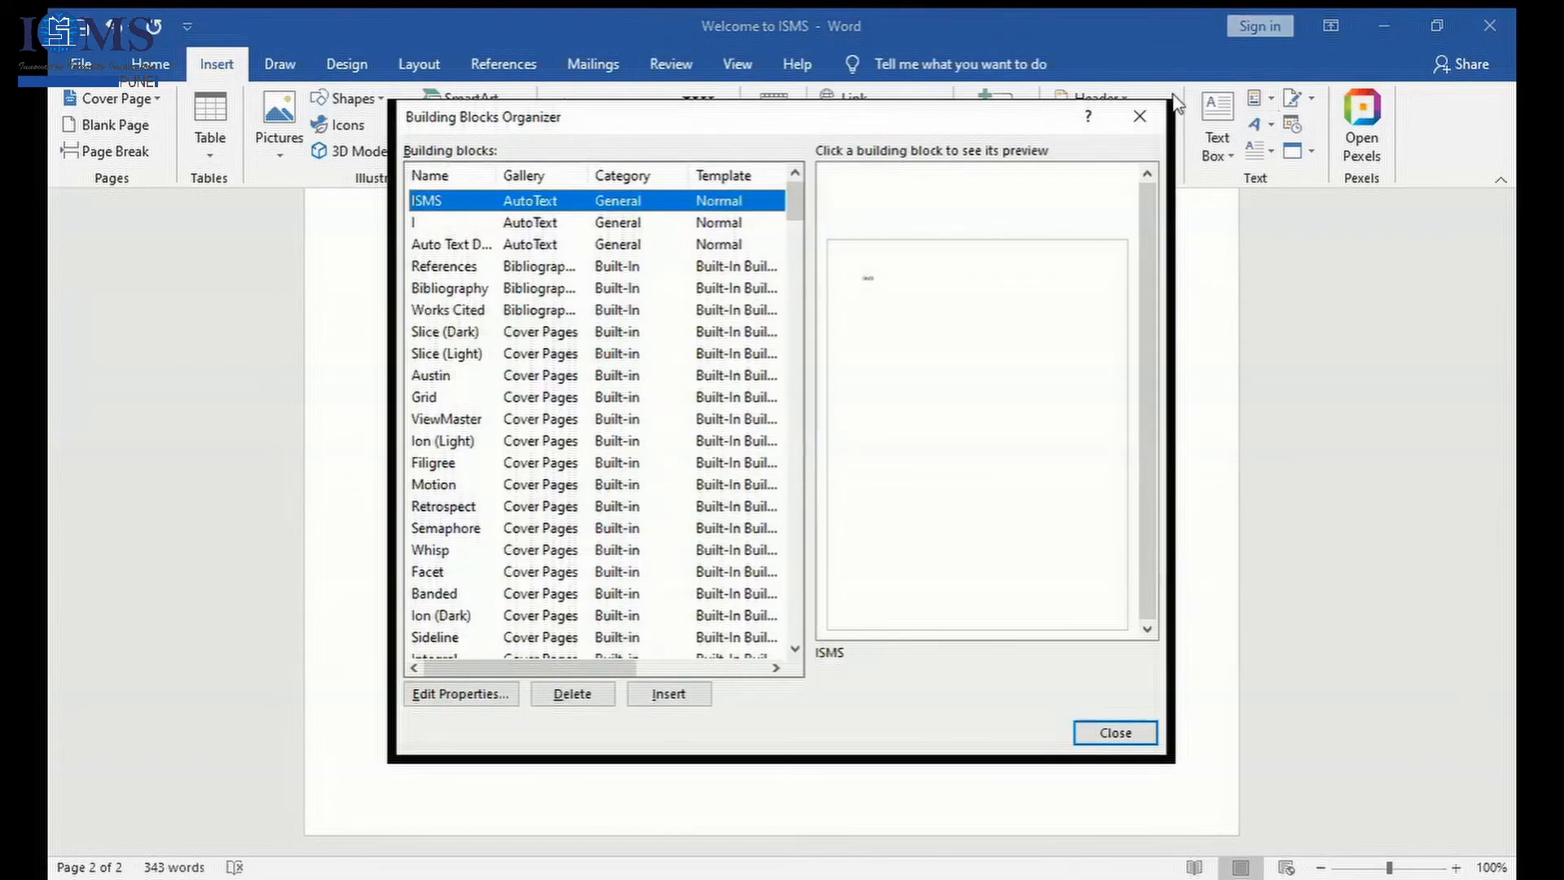
{"action": "left_click", "coordinate": [1158, 124]}
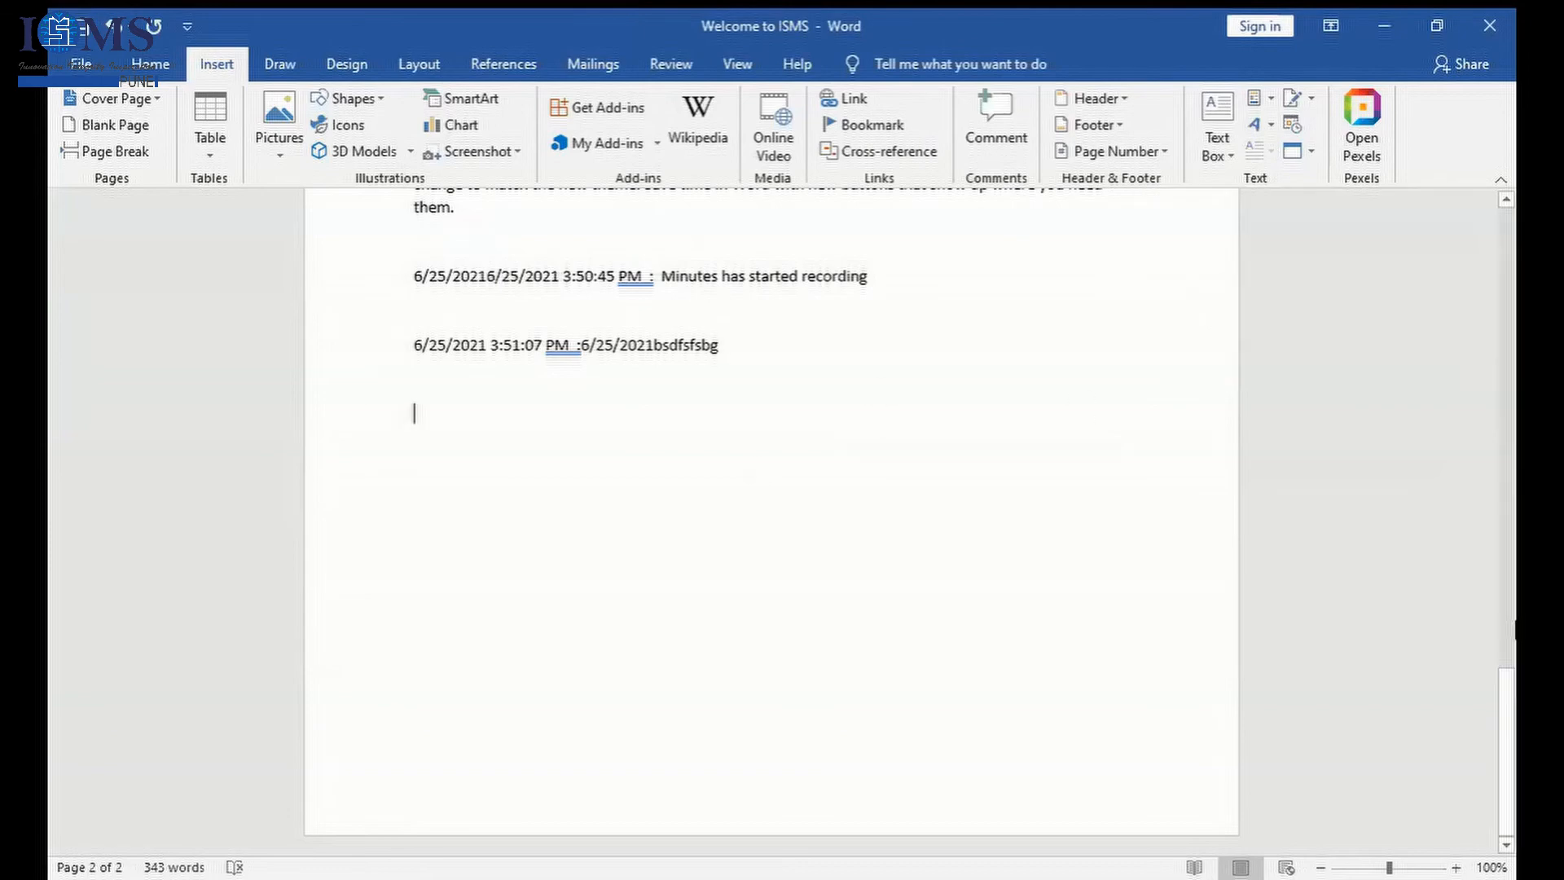
- Apply a Dropped drop cap to the first paragraph under the Appointment Order heading
{"action": "left_click_drag", "start_coordinate": [1508, 725], "coordinate": [1511, 566]}
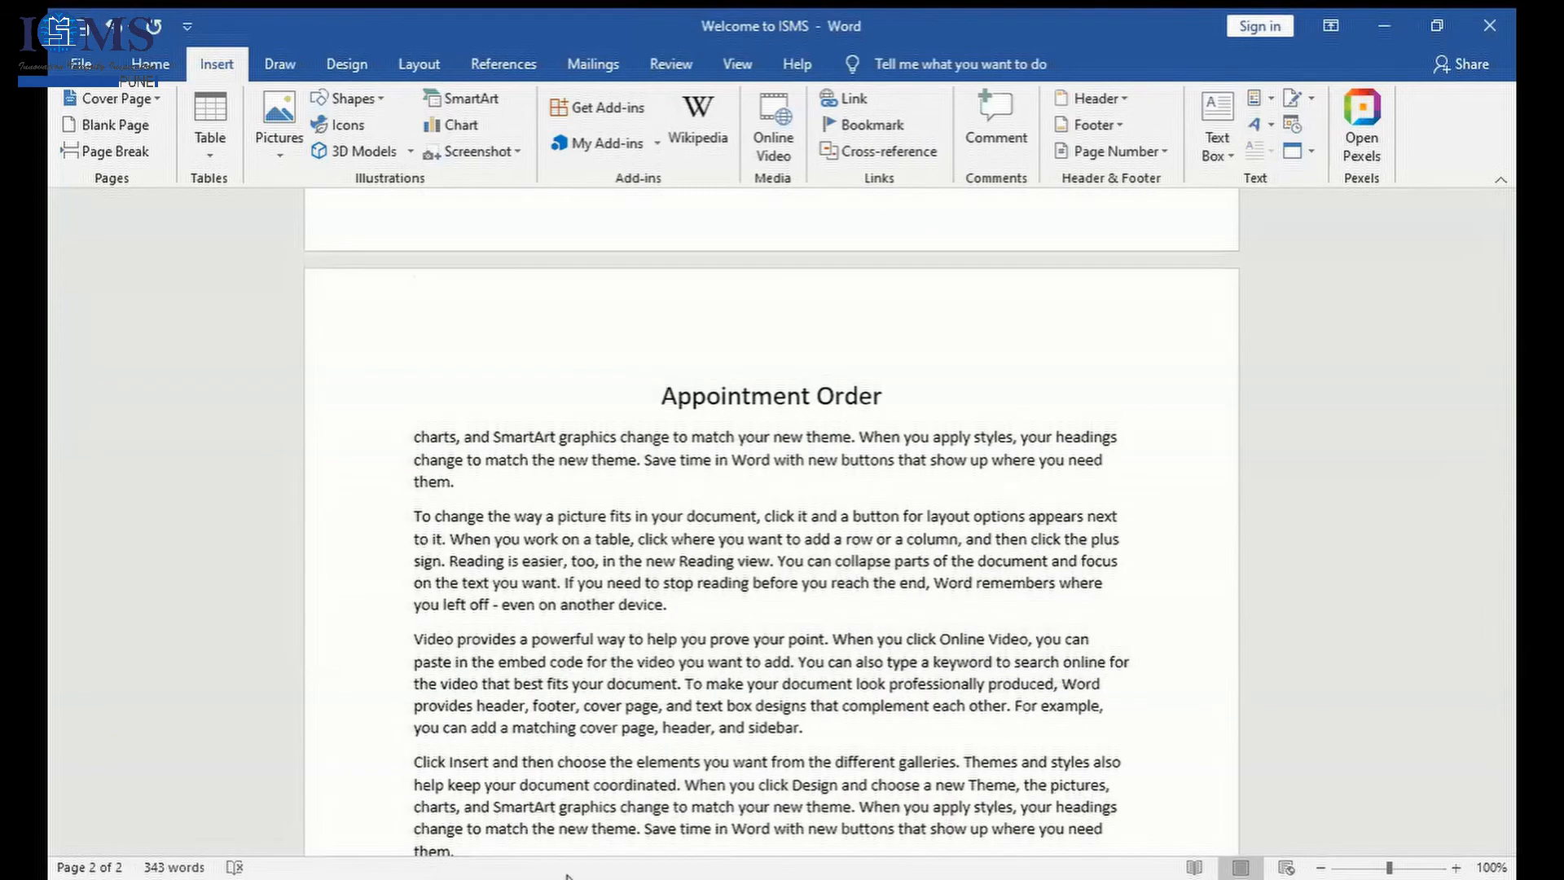
{"action": "left_click_drag", "start_coordinate": [413, 437], "coordinate": [461, 483]}
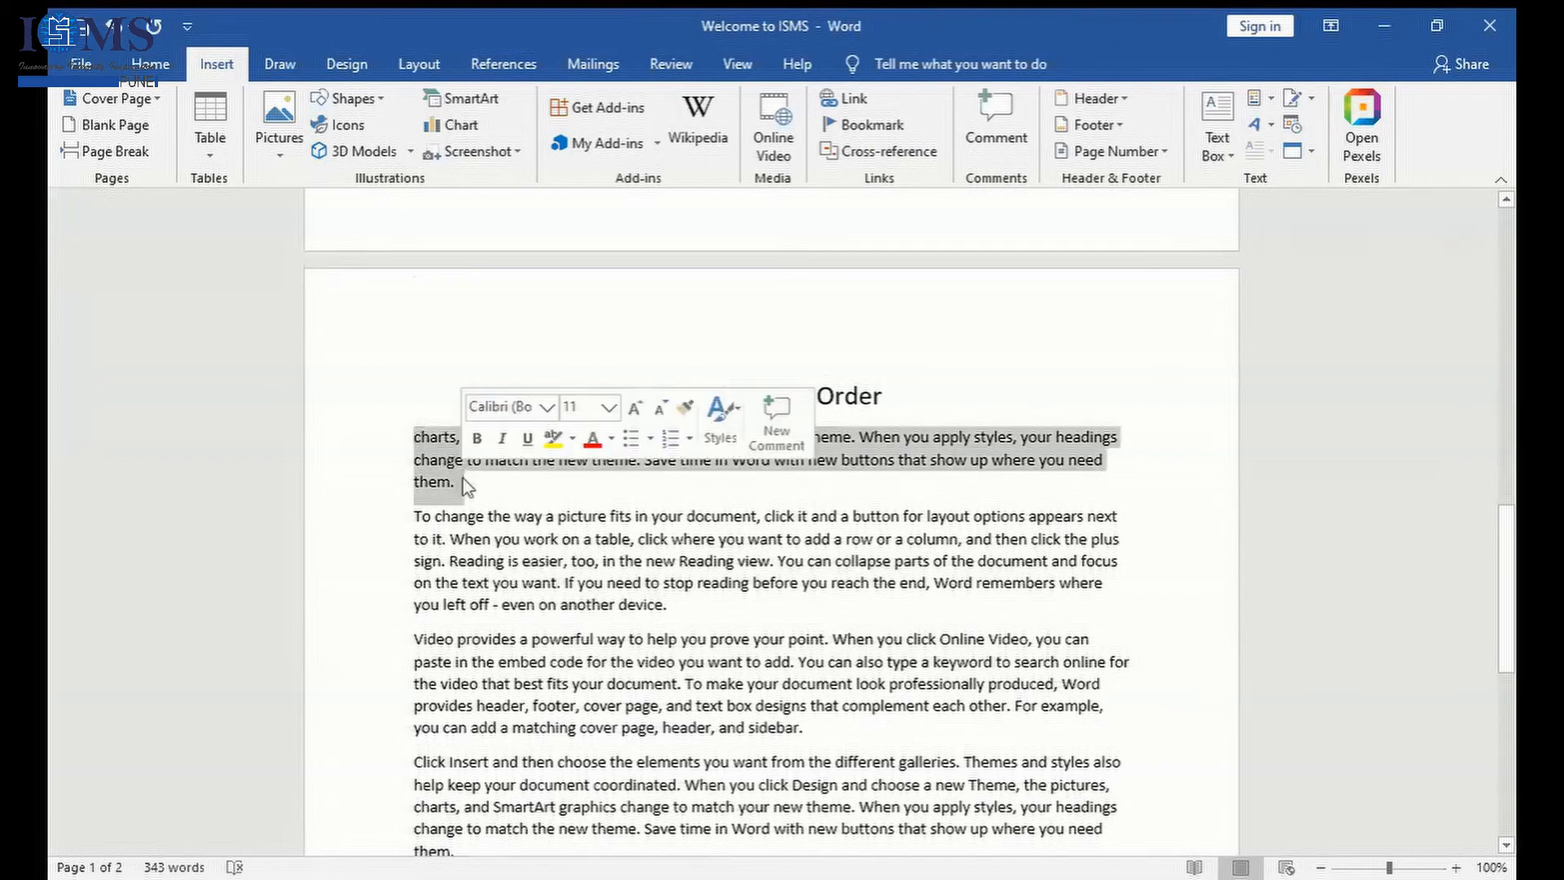
{"action": "left_click", "coordinate": [1261, 151]}
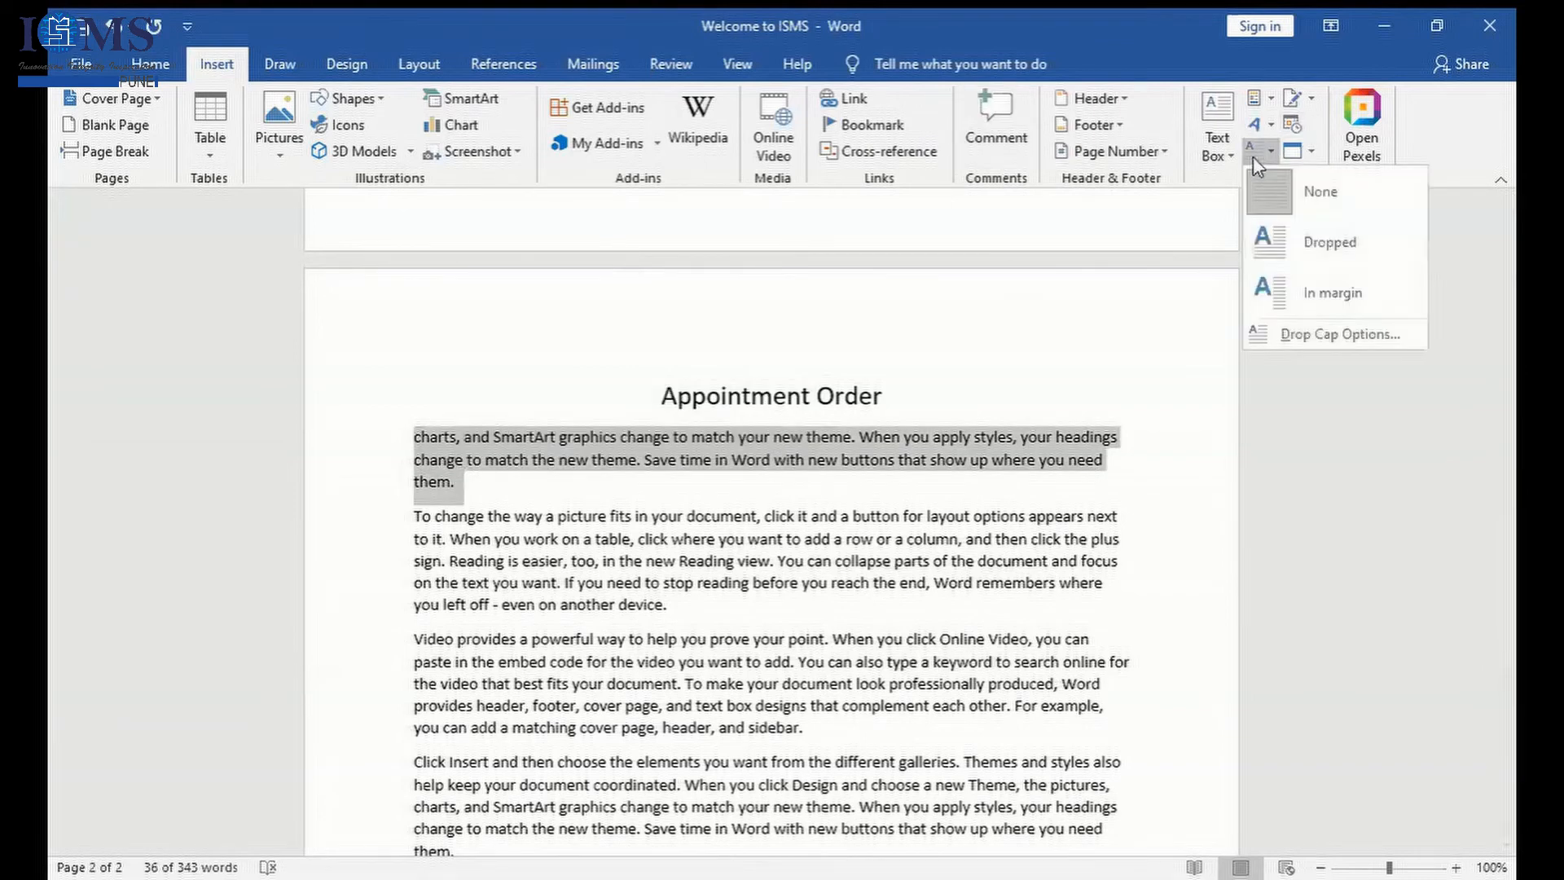
{"action": "left_click", "coordinate": [1302, 224]}
{"action": "left_click", "coordinate": [845, 607]}
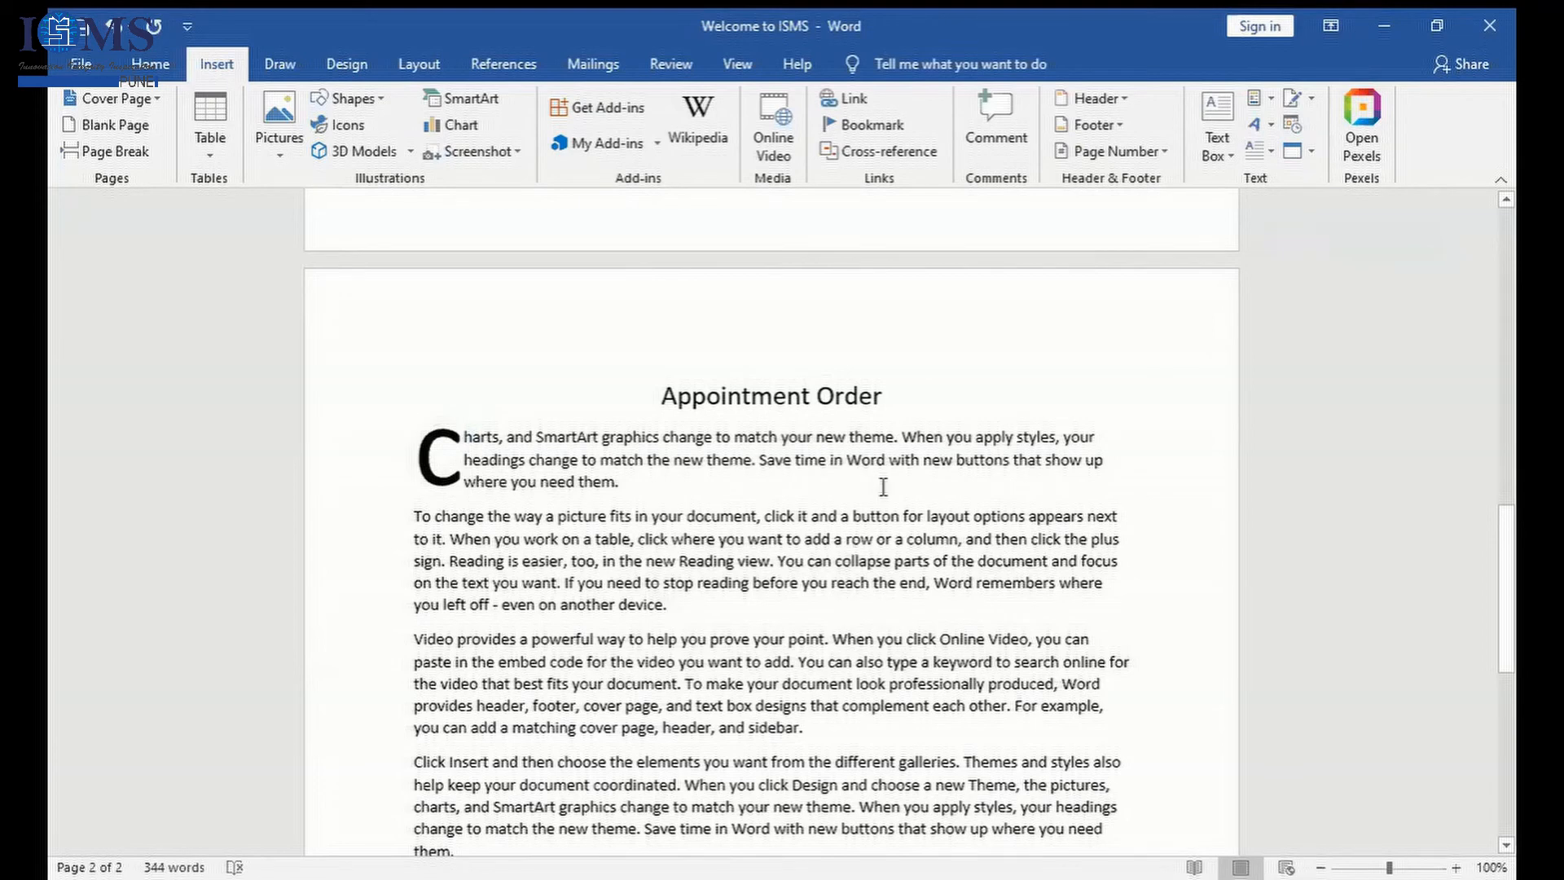
{"action": "left_click", "coordinate": [460, 460]}
{"action": "left_click", "coordinate": [757, 475]}
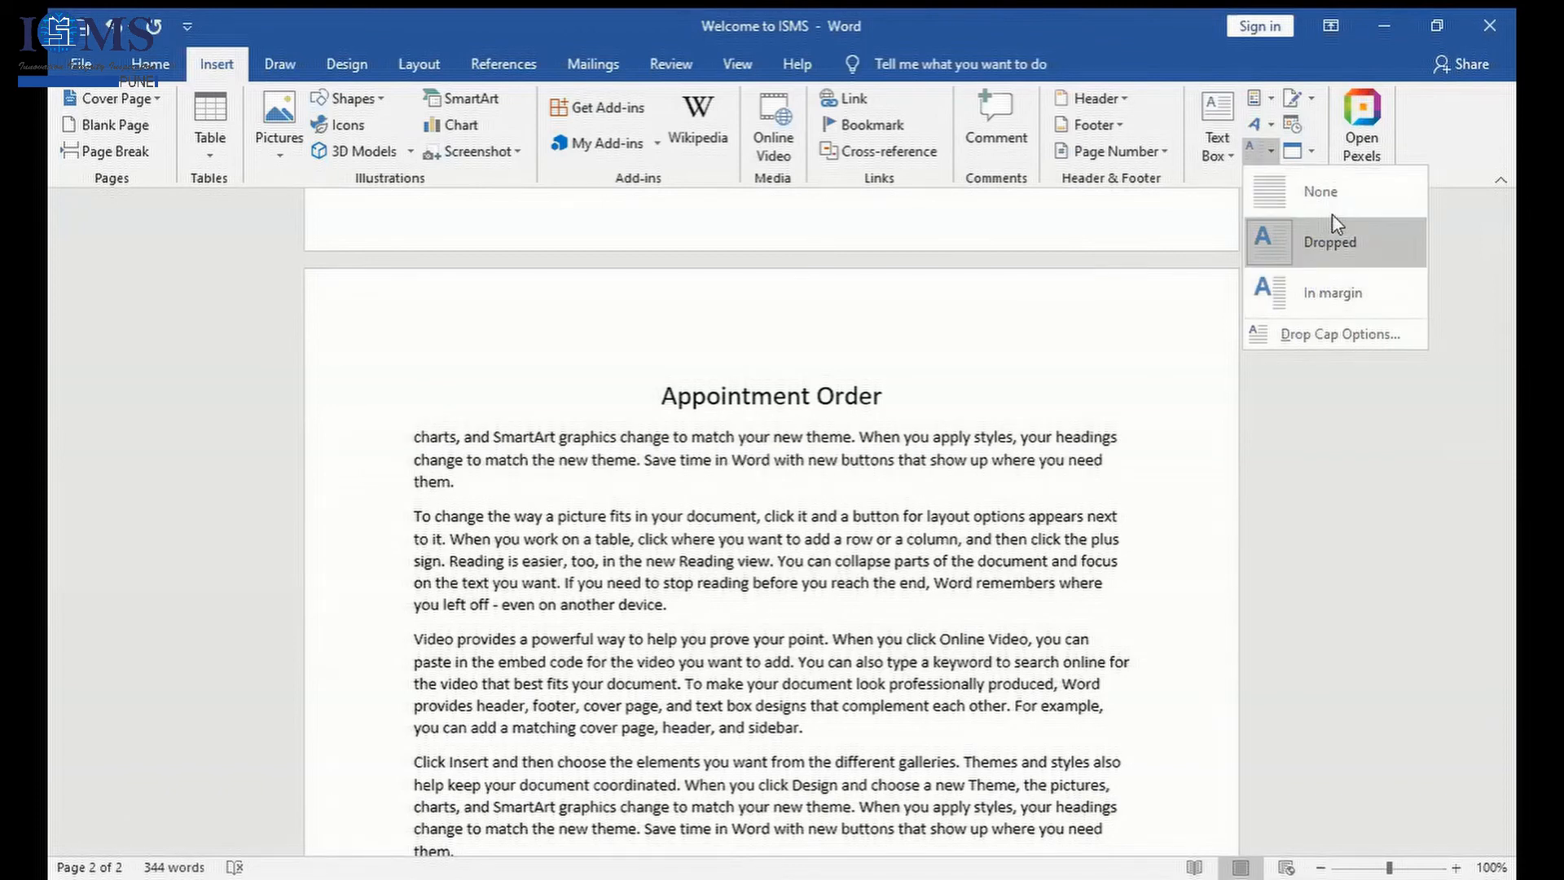
{"action": "left_click", "coordinate": [1330, 239]}
- Examine the options for inserting an object or text from a file, with the cursor below the last timestamp entry
{"action": "scroll", "coordinate": [1331, 240], "scroll_direction": "down", "scroll_amount": 7}
{"action": "left_click", "coordinate": [1311, 151]}
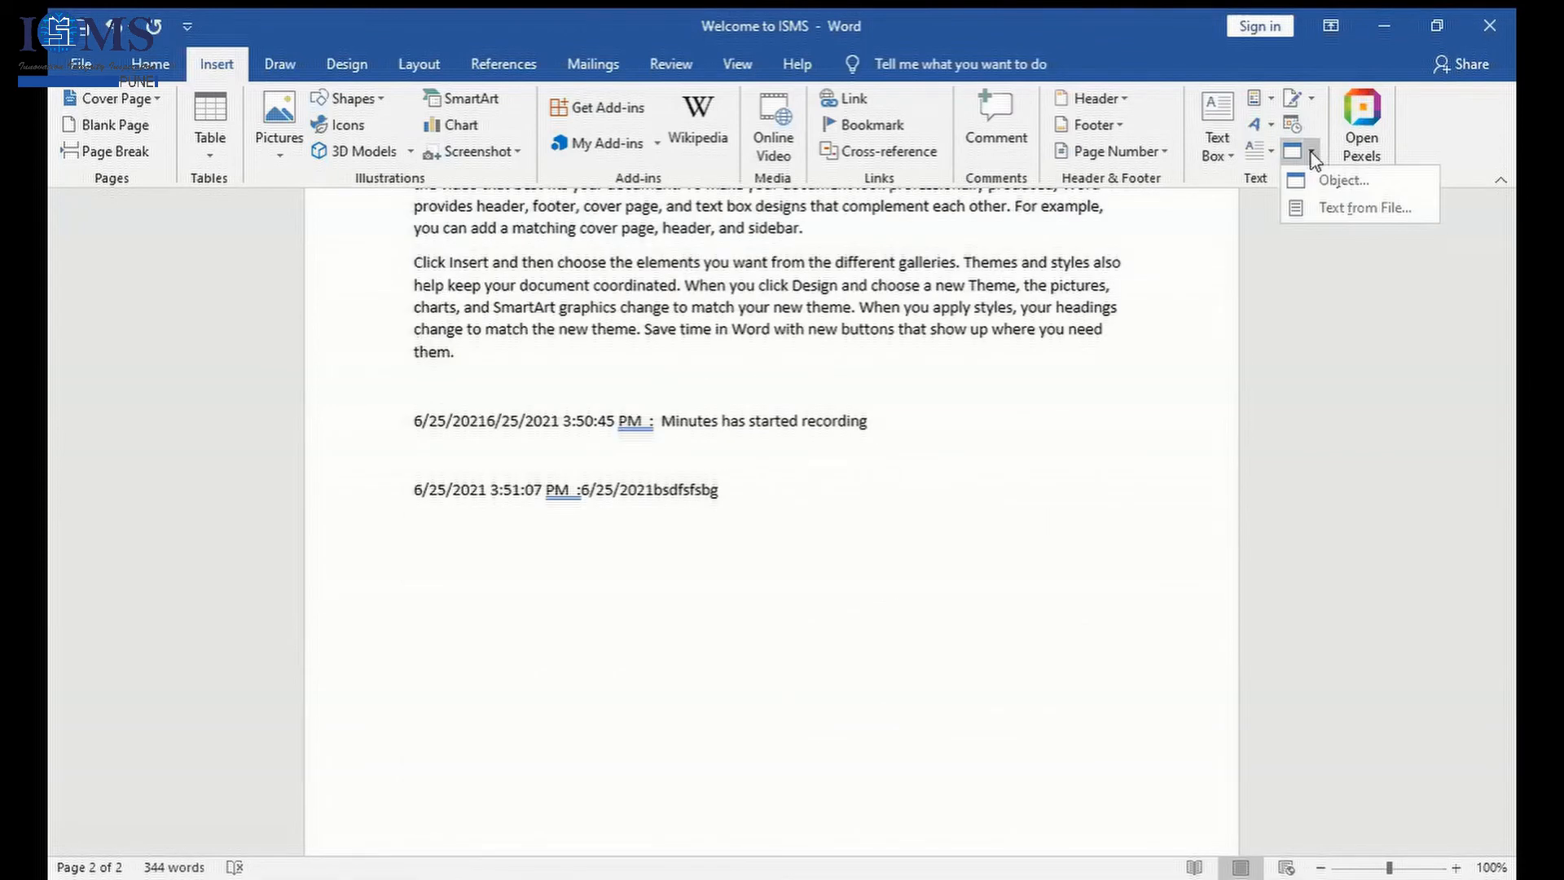
{"action": "left_click", "coordinate": [844, 509]}
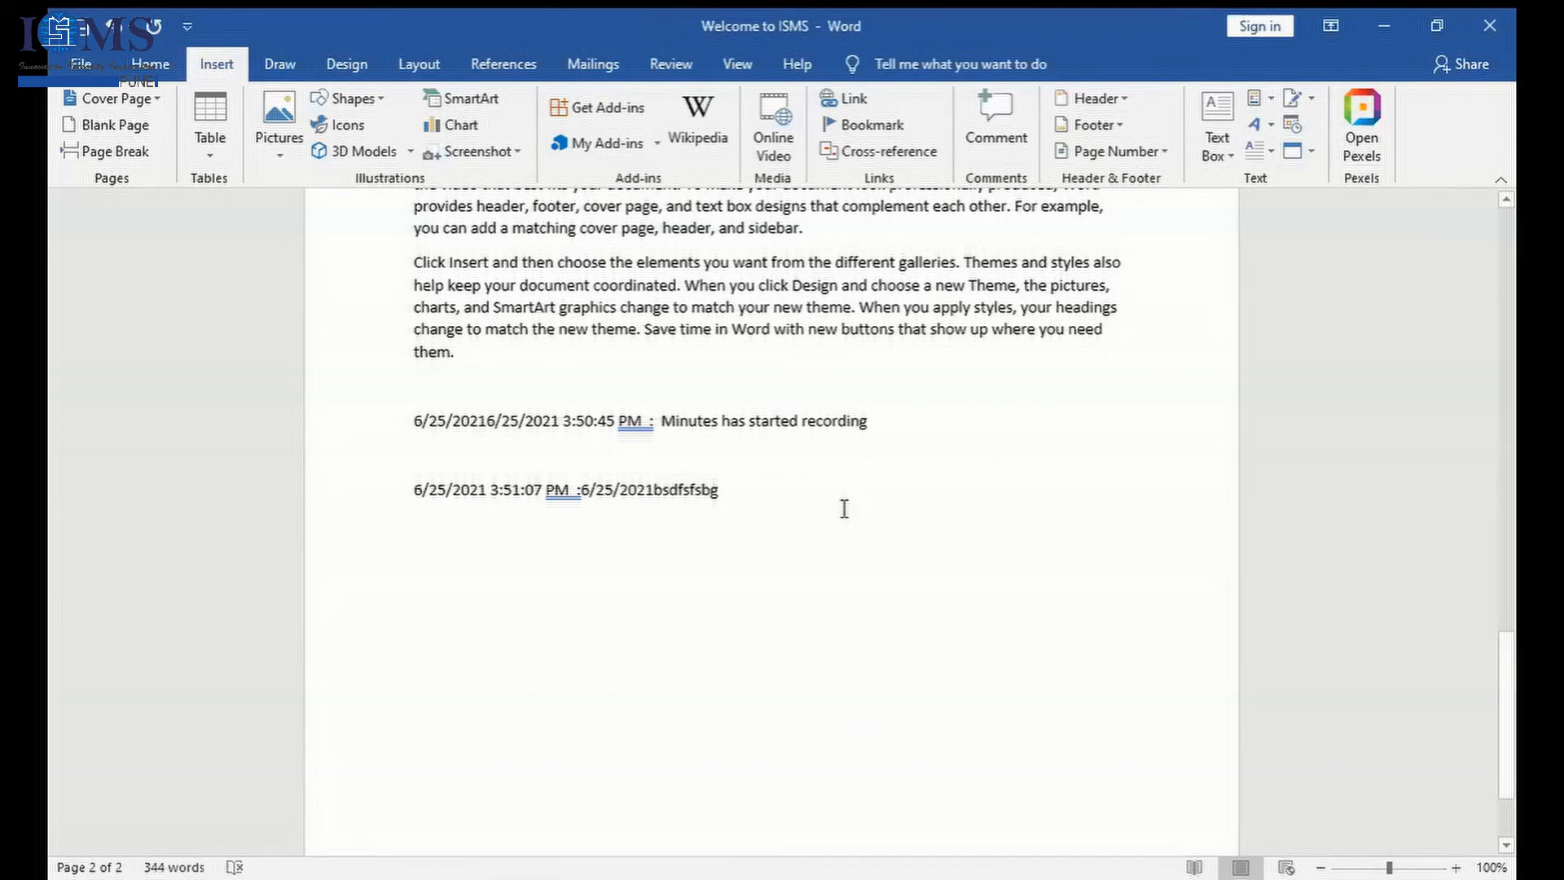
{"action": "key", "text": "Return"}
{"action": "key", "text": "Return"}
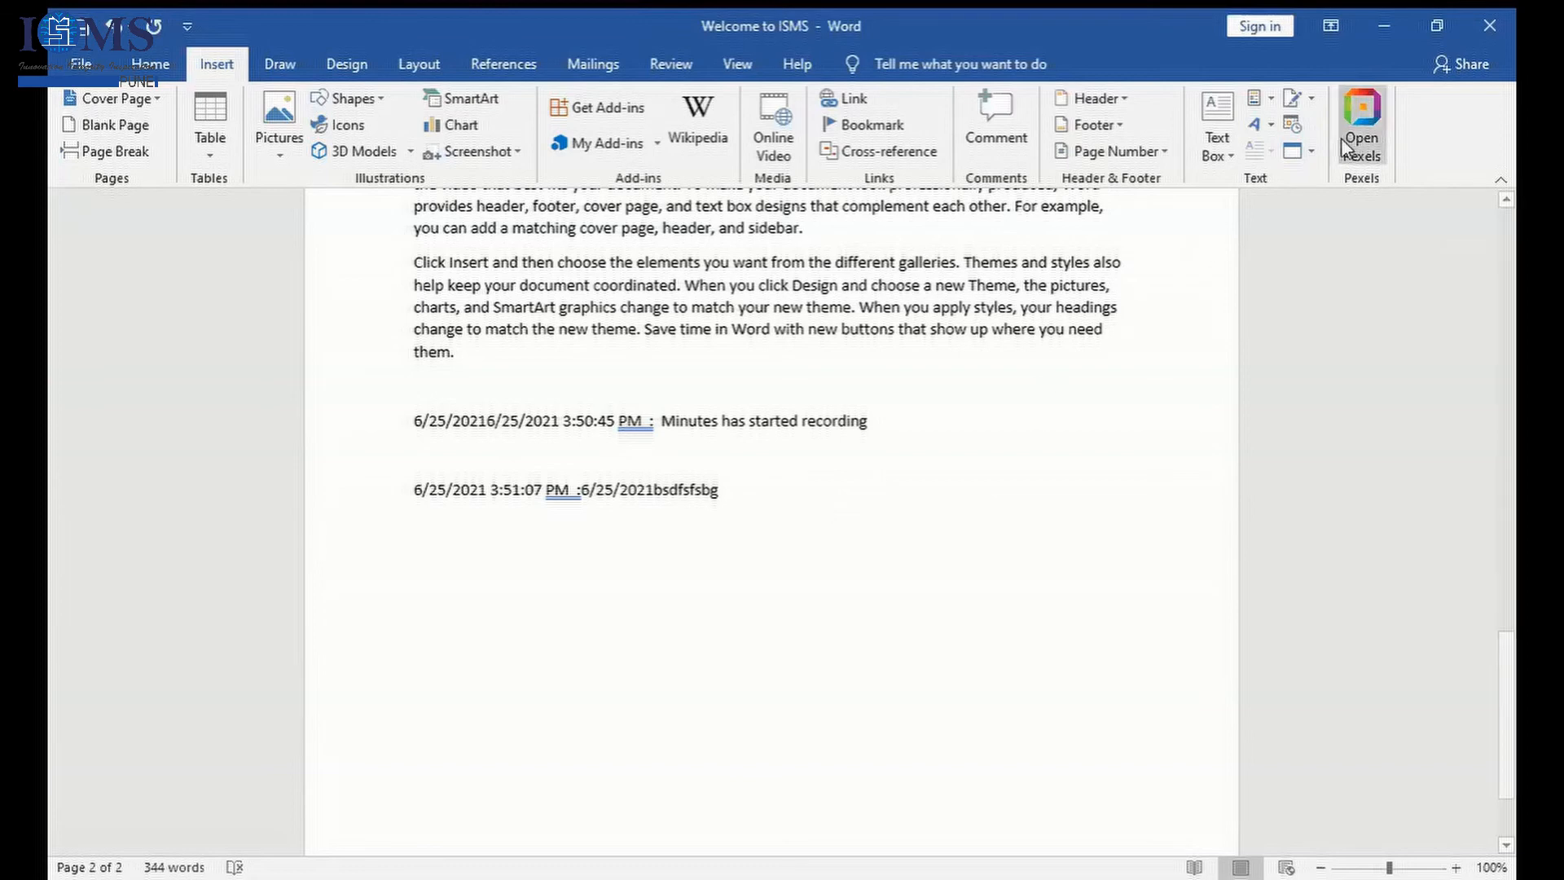
{"action": "left_click", "coordinate": [1310, 152]}
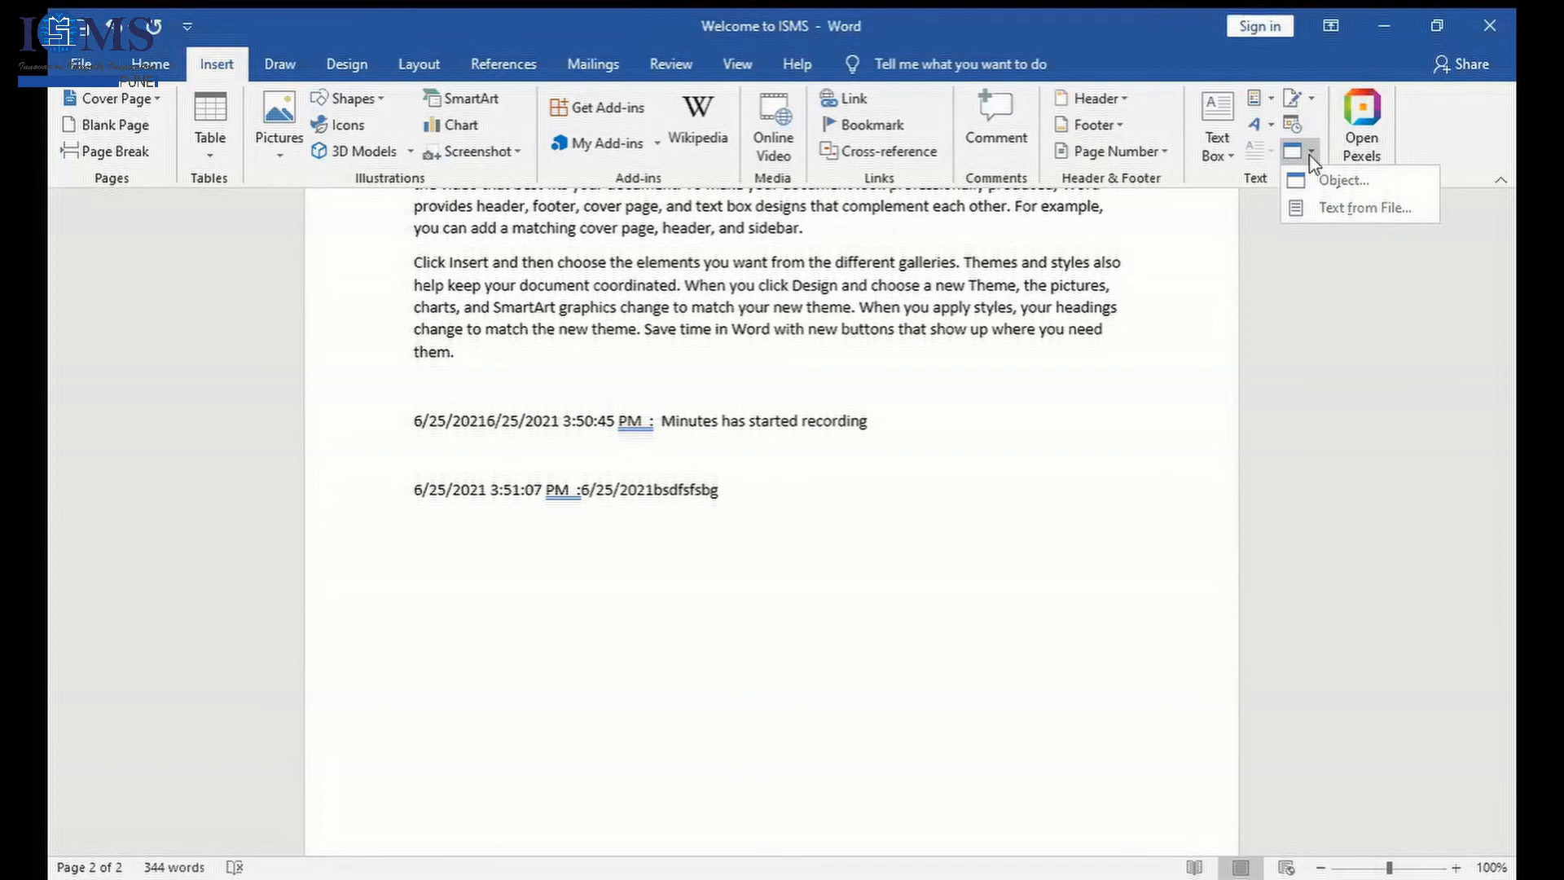
{"action": "left_click", "coordinate": [824, 491]}
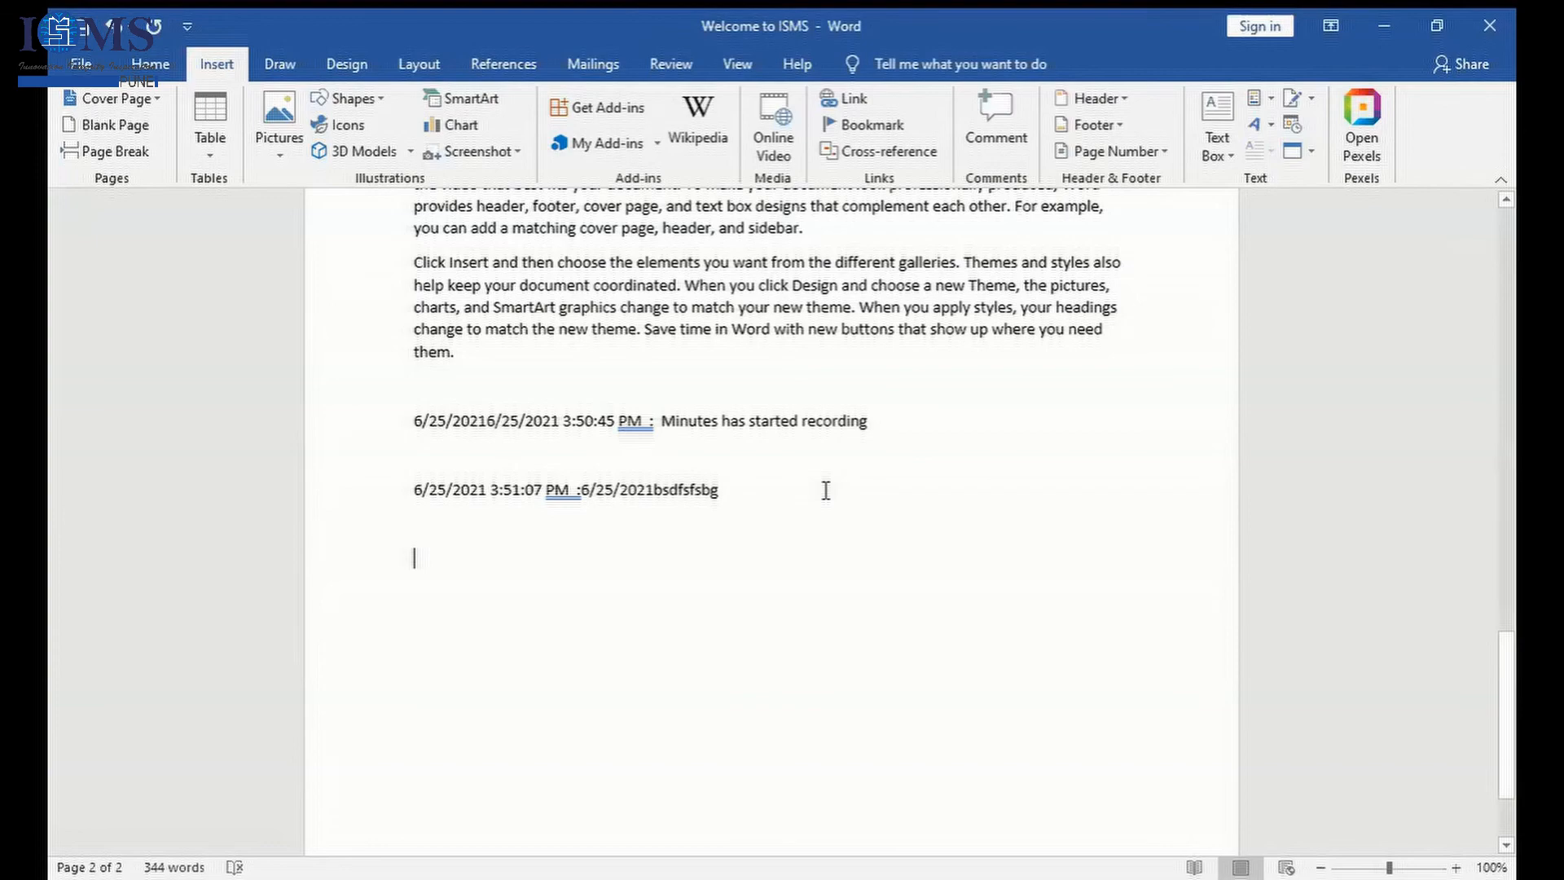
- Add a blank line beside the Welcome WordArt on the first page
{"action": "left_click_drag", "start_coordinate": [1509, 753], "coordinate": [1481, 451]}
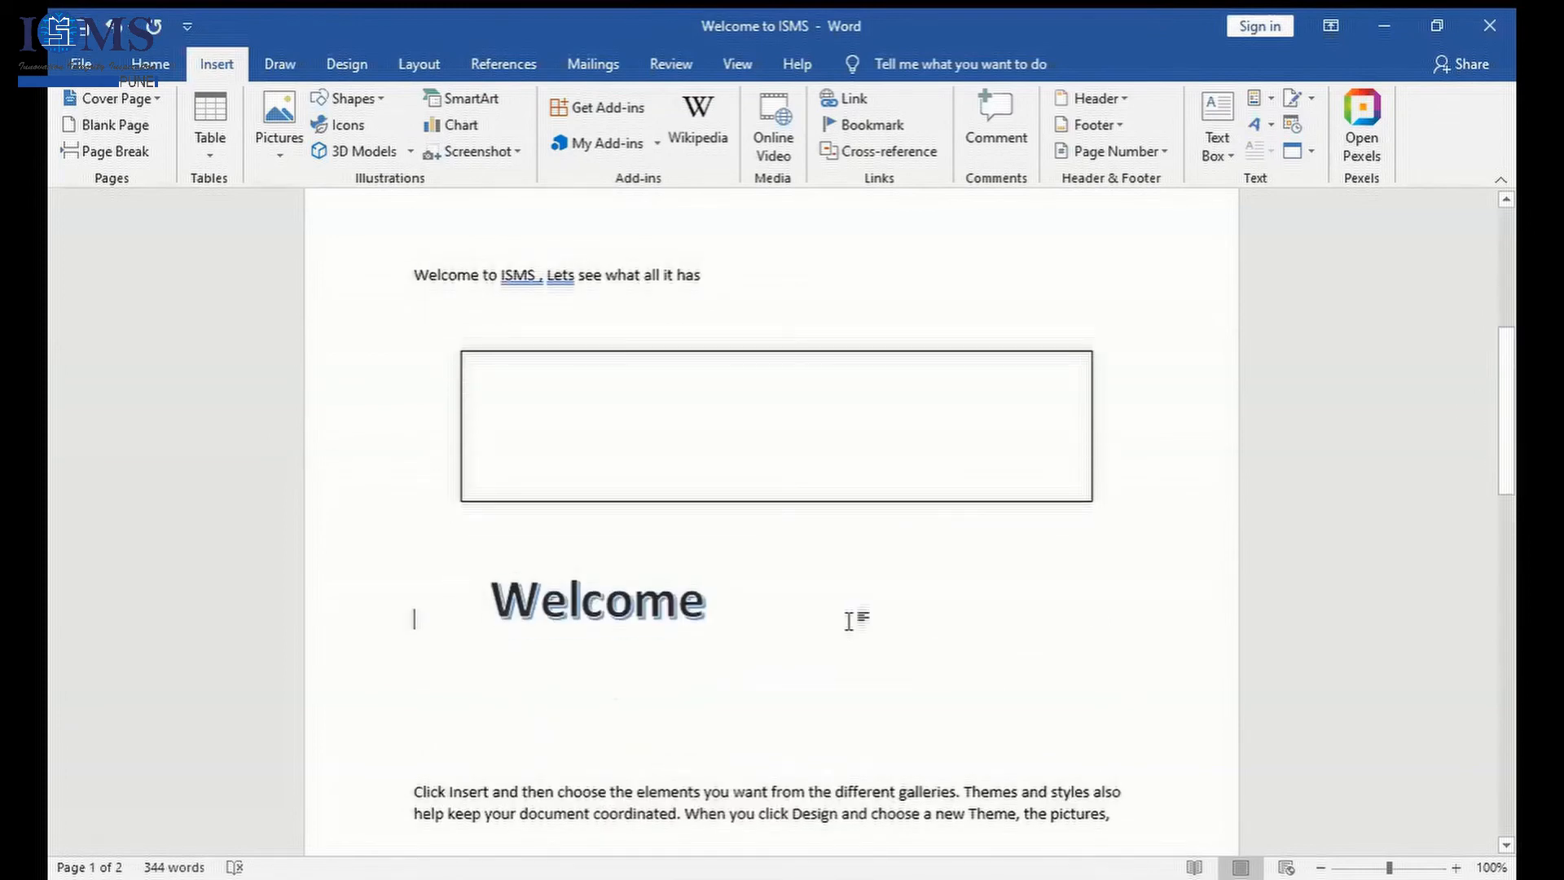
{"action": "key", "text": "Return"}
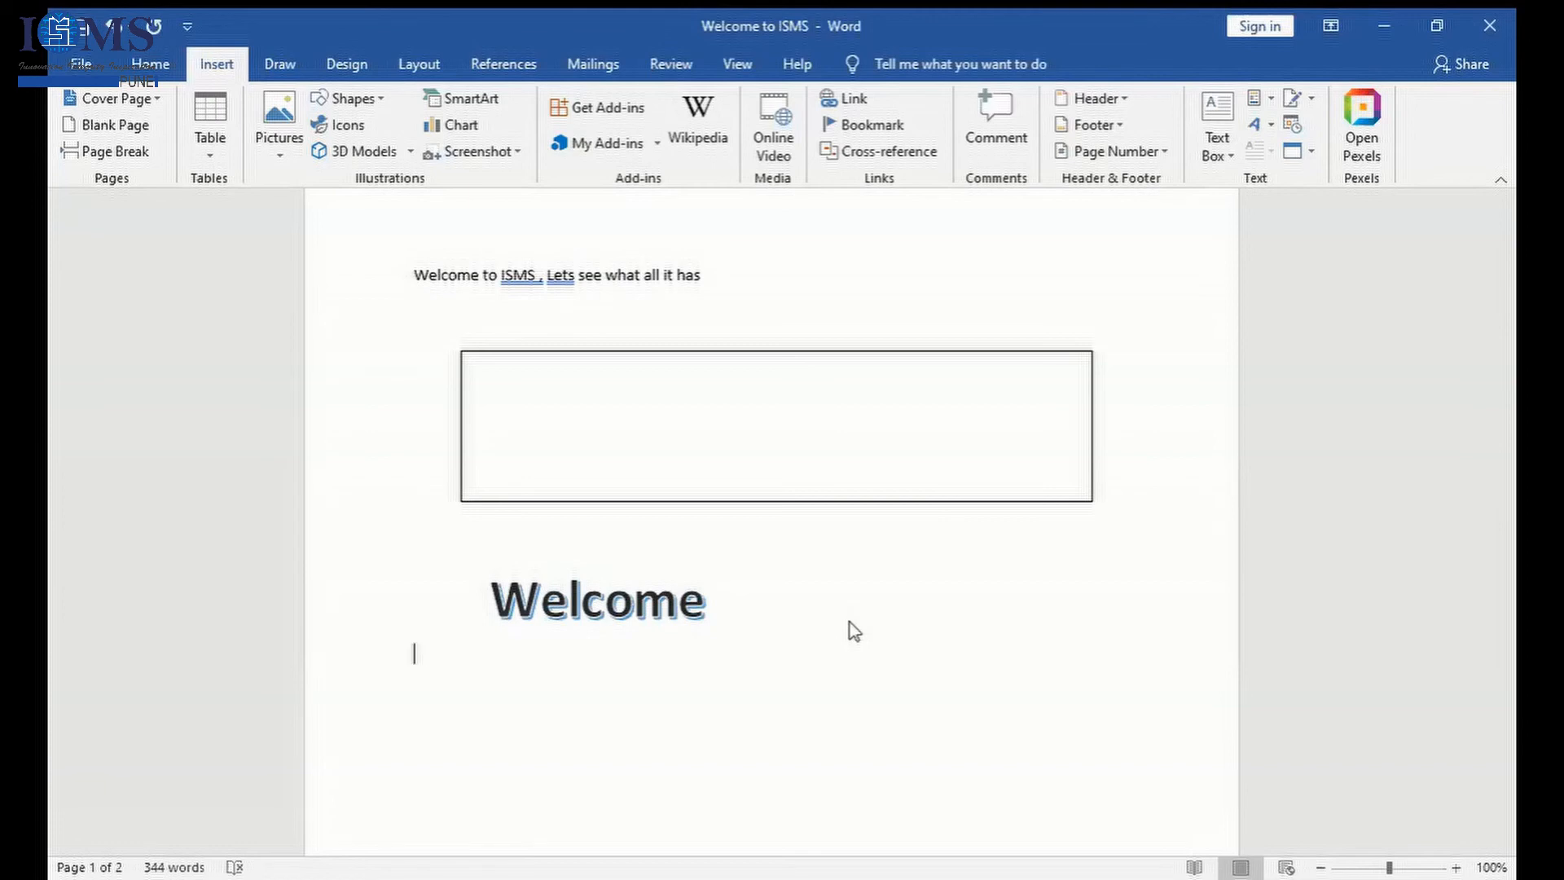
- Enter the line "ISMS Handbook :" below the Welcome WordArt and select it
{"action": "type", "text": "ISMS Handbook :"}
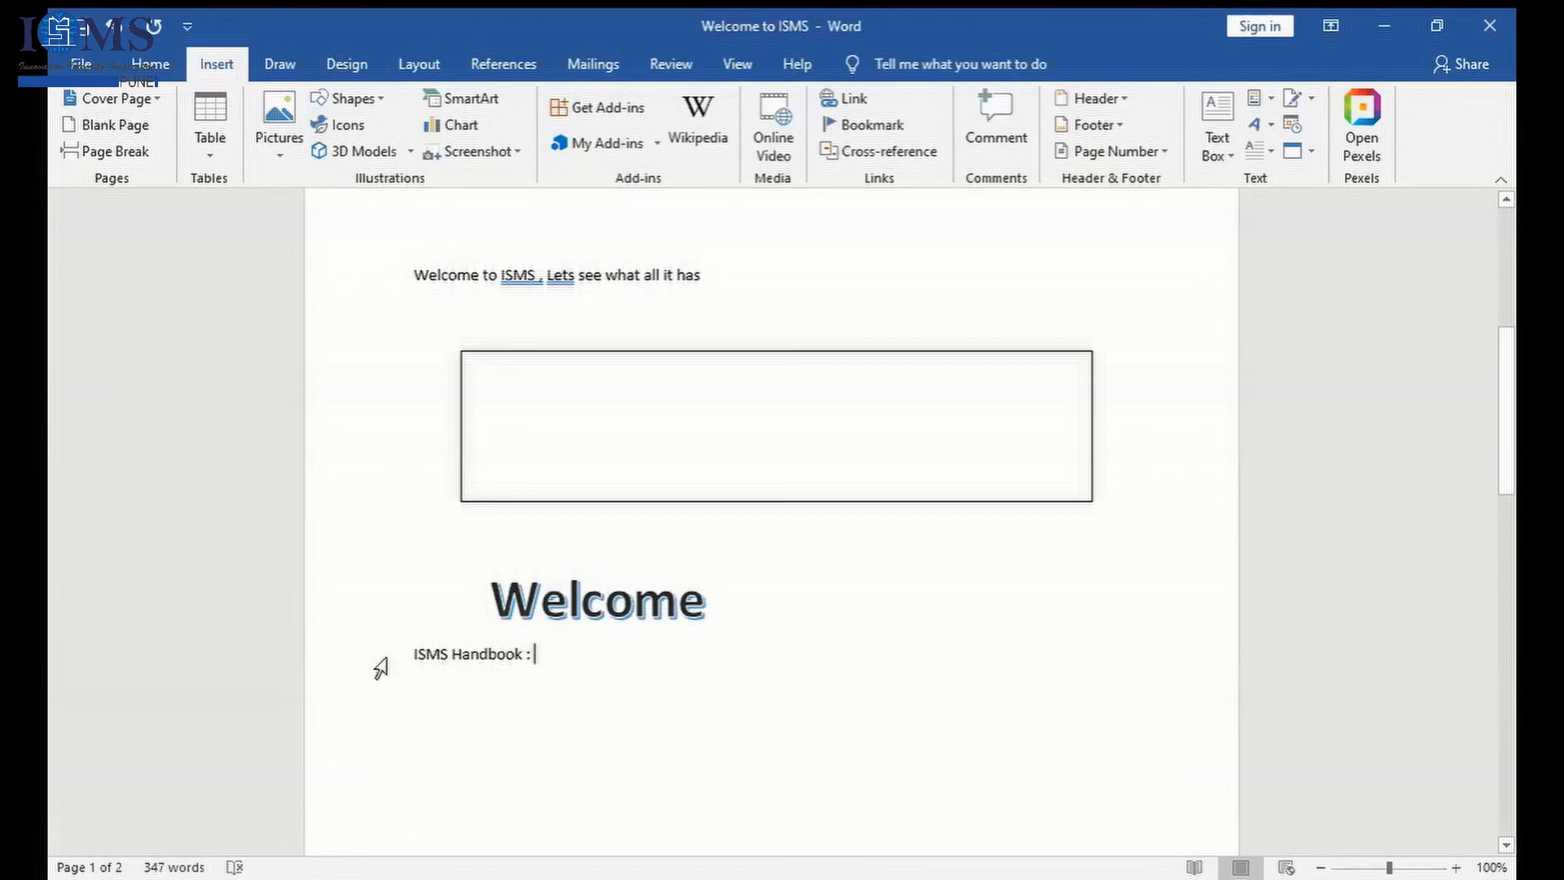
{"action": "left_click_drag", "start_coordinate": [414, 657], "coordinate": [513, 662]}
{"action": "left_click", "coordinate": [513, 661]}
{"action": "left_click", "coordinate": [396, 666]}
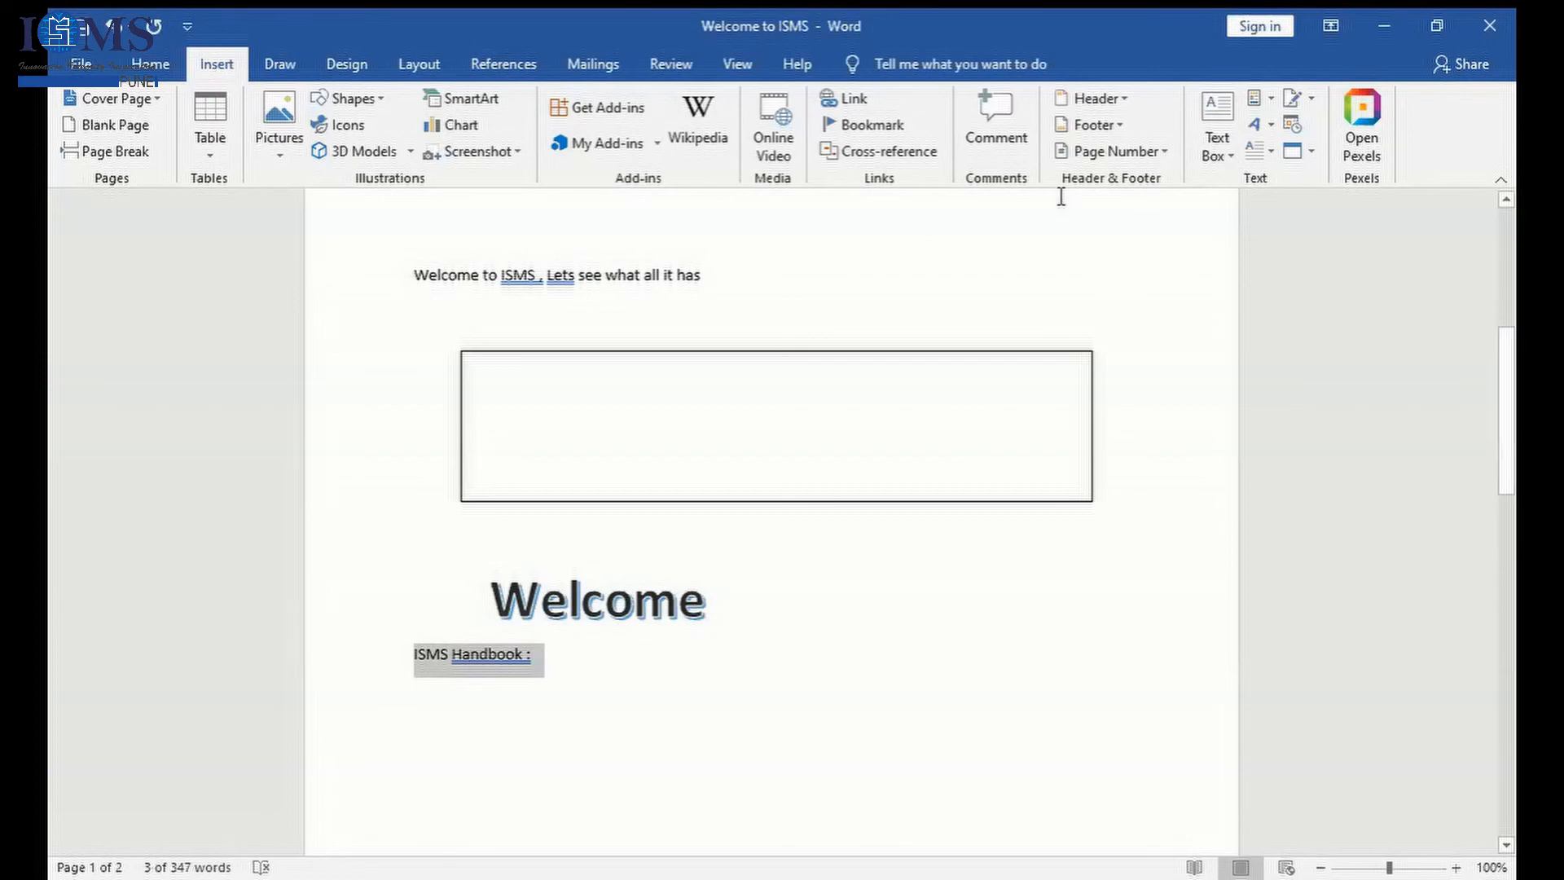
- Try to insert an Adobe Acrobat Document object at the ISMS Handbook line, using the Management Control System file from Downloads
{"action": "left_click", "coordinate": [1310, 153]}
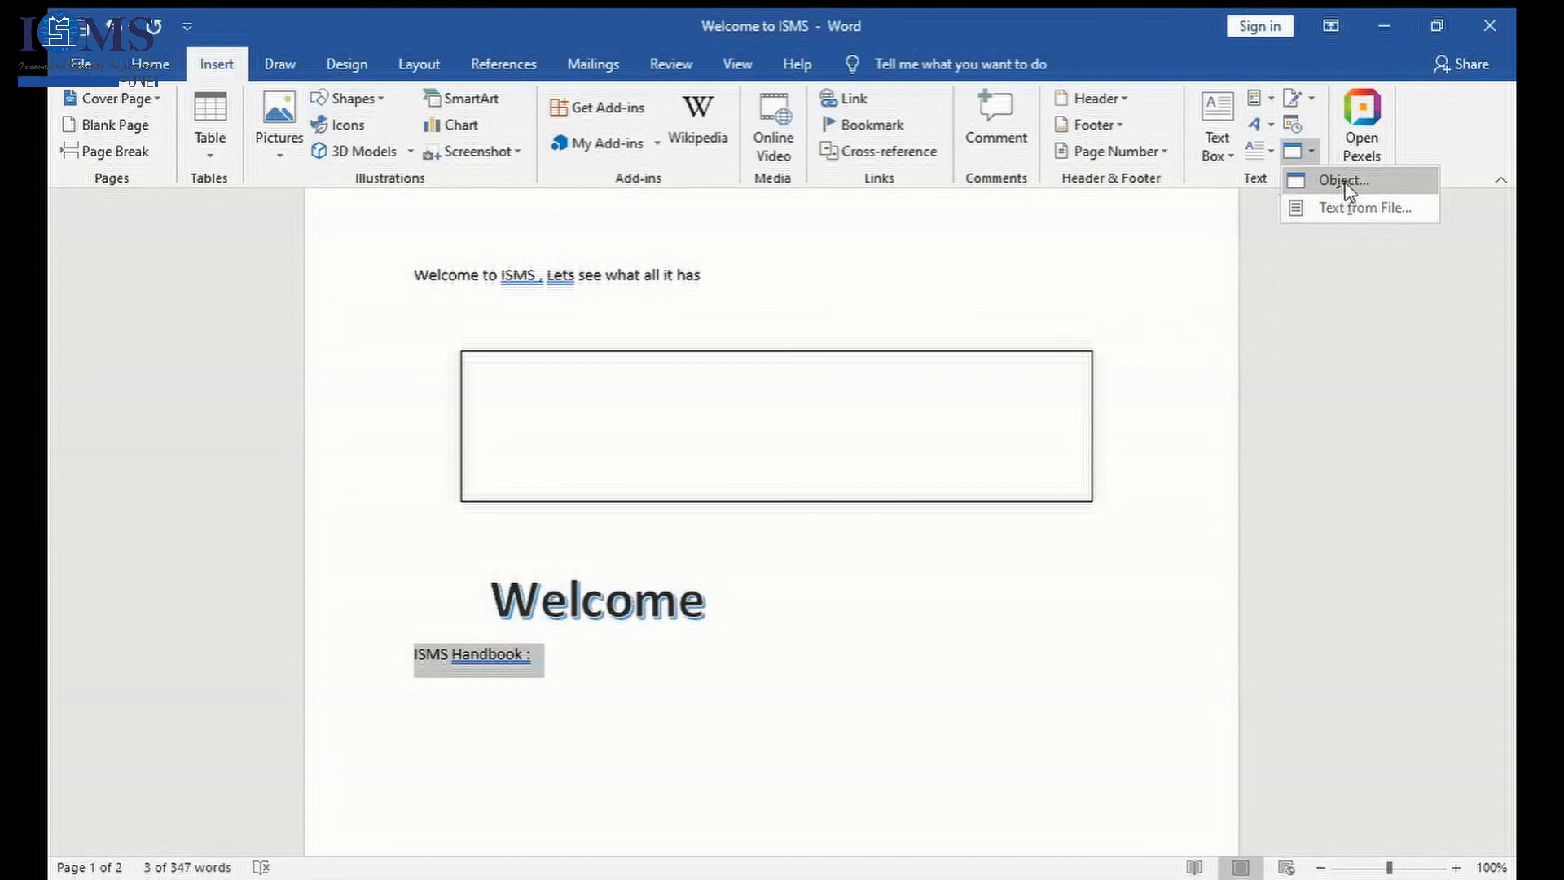
{"action": "left_click", "coordinate": [1344, 180]}
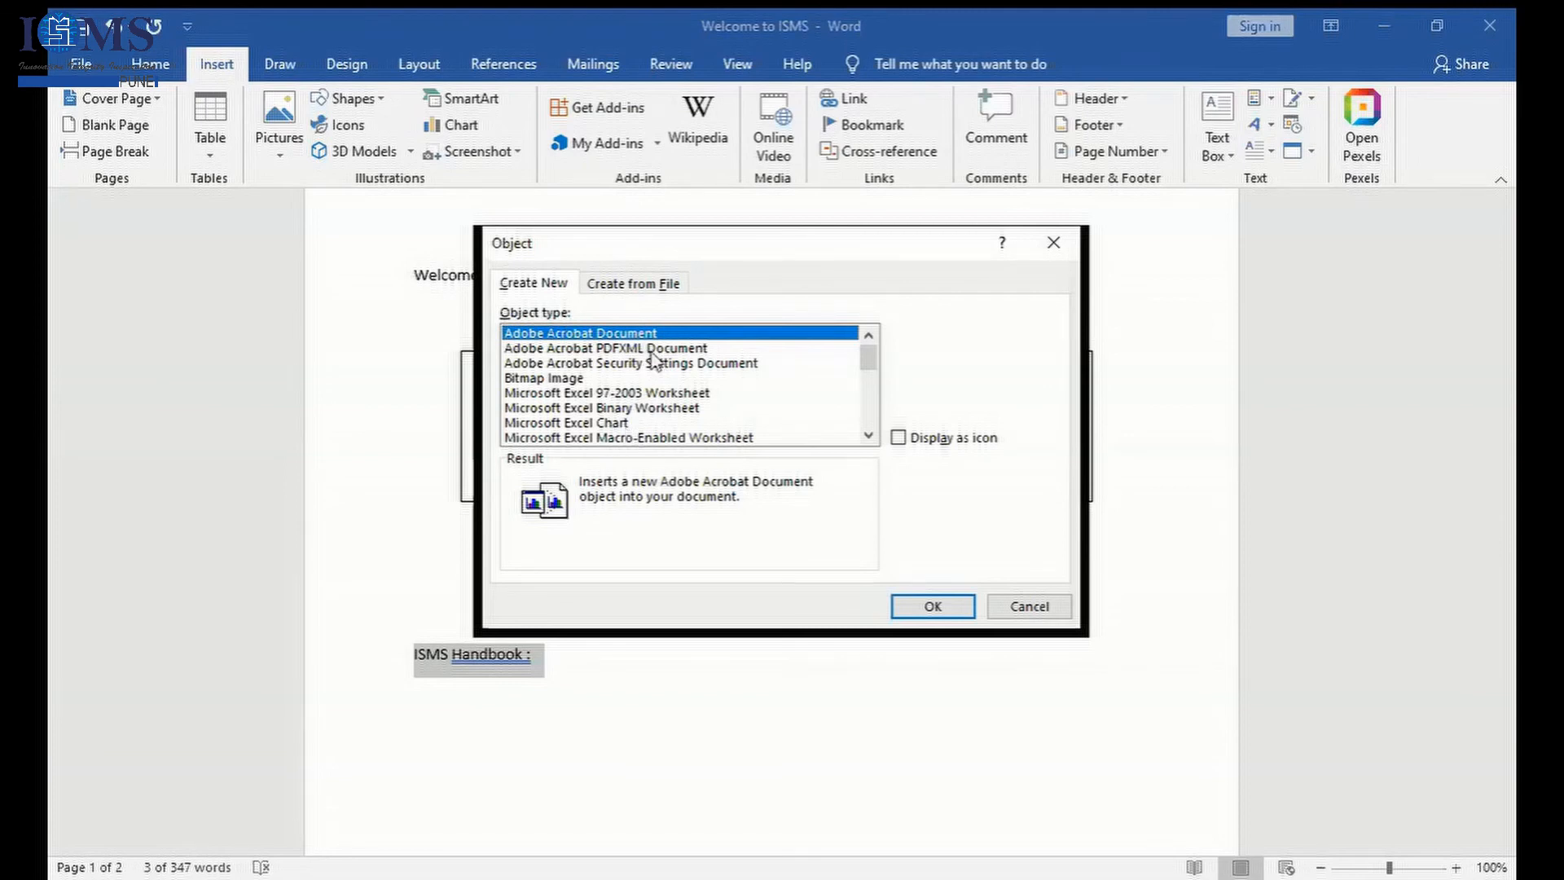
{"action": "left_click", "coordinate": [948, 609]}
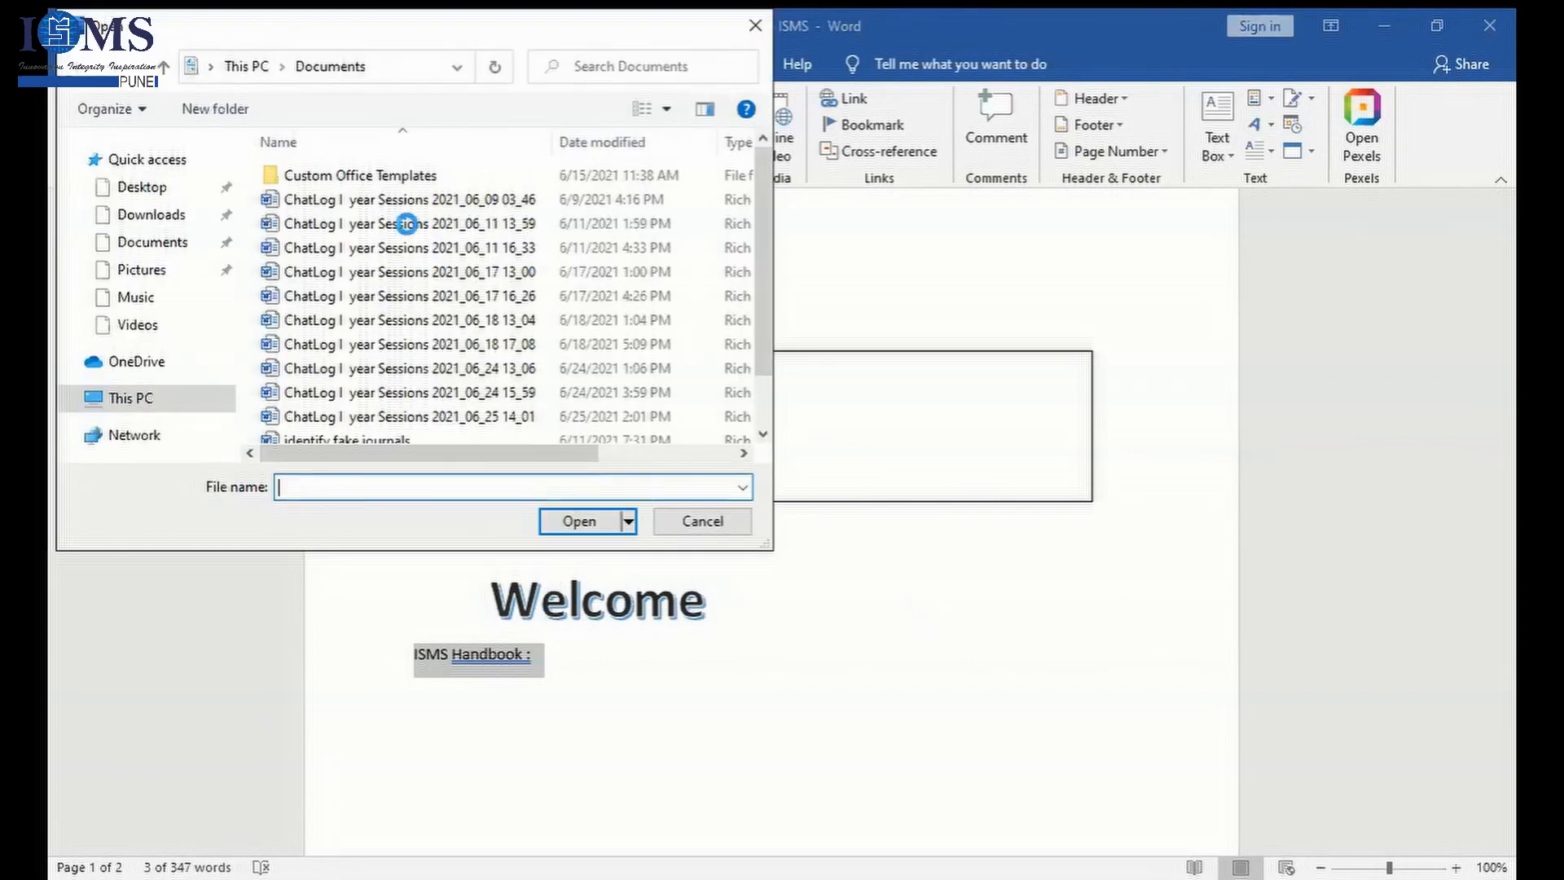
{"action": "left_click_drag", "start_coordinate": [341, 38], "coordinate": [700, 335]}
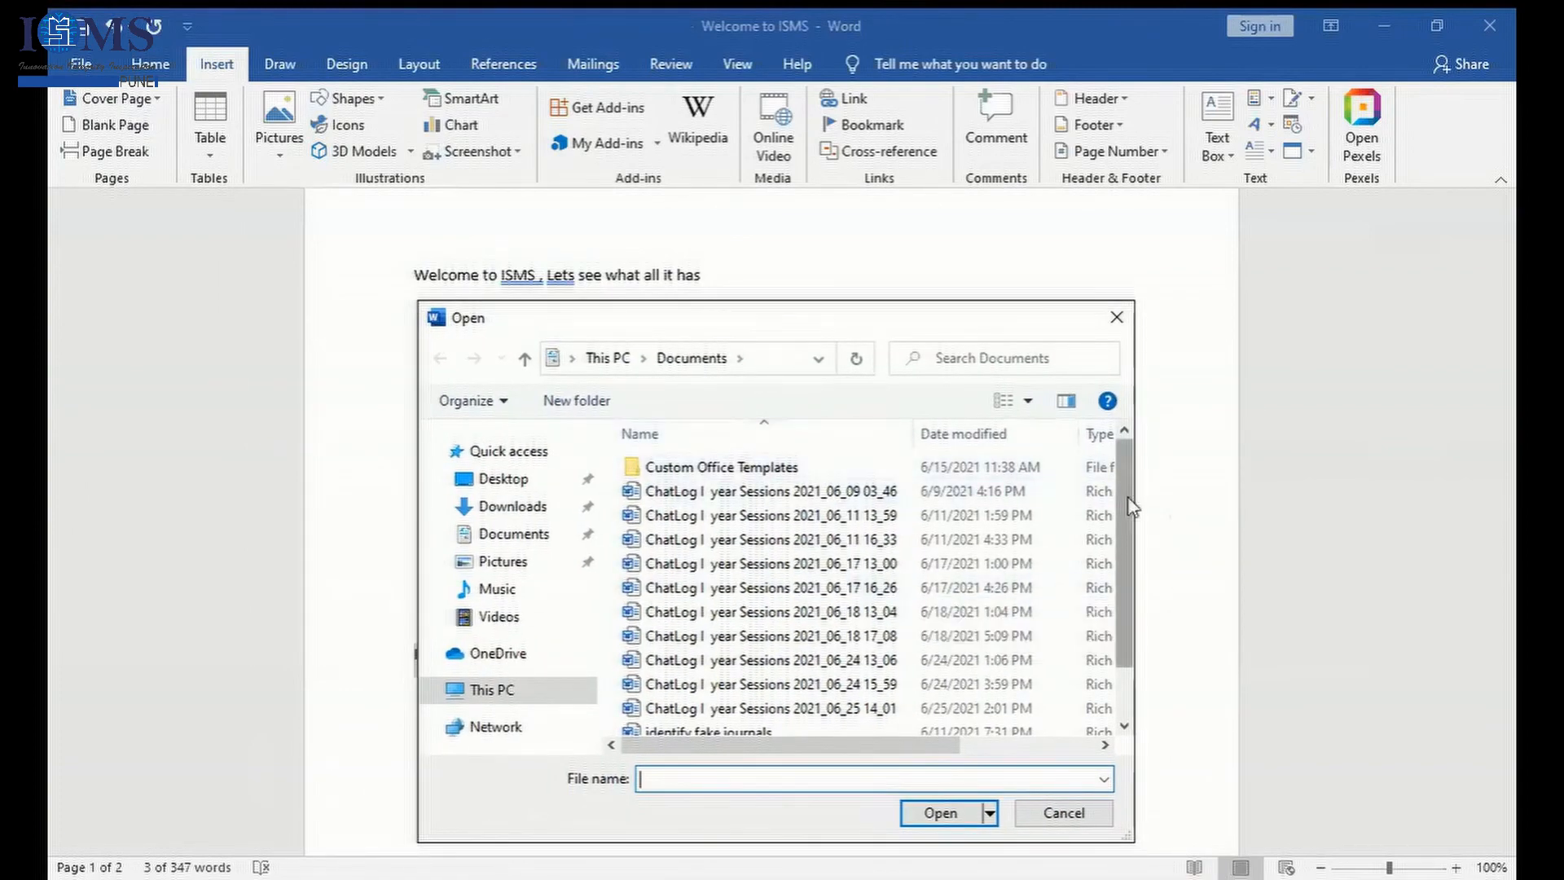
{"action": "scroll", "coordinate": [1130, 505], "scroll_direction": "down", "scroll_amount": 1}
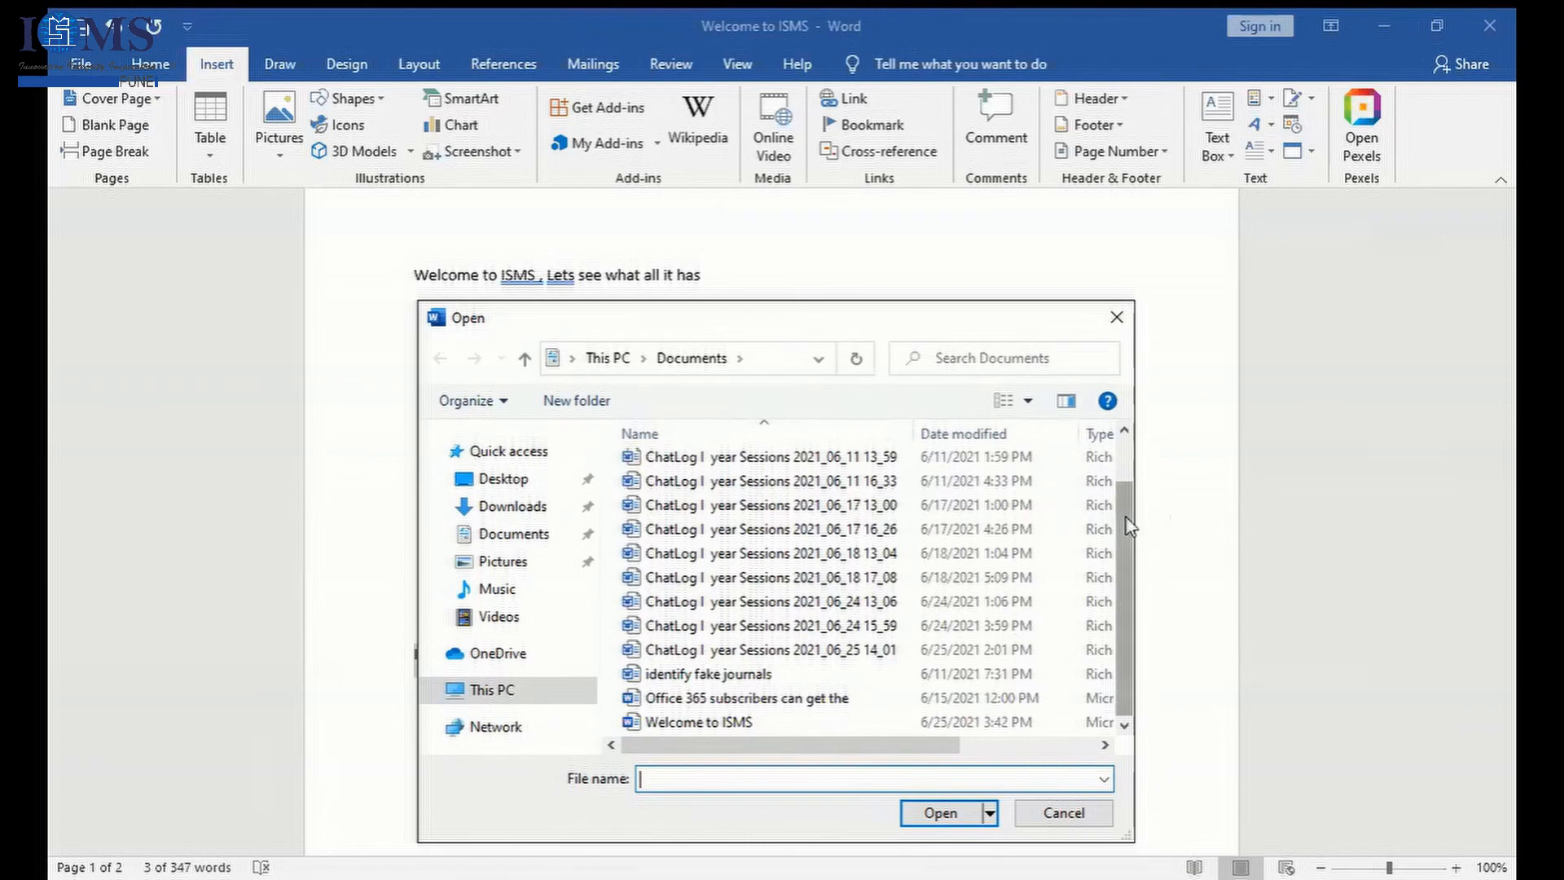
{"action": "scroll", "coordinate": [1128, 526], "scroll_direction": "up", "scroll_amount": 1}
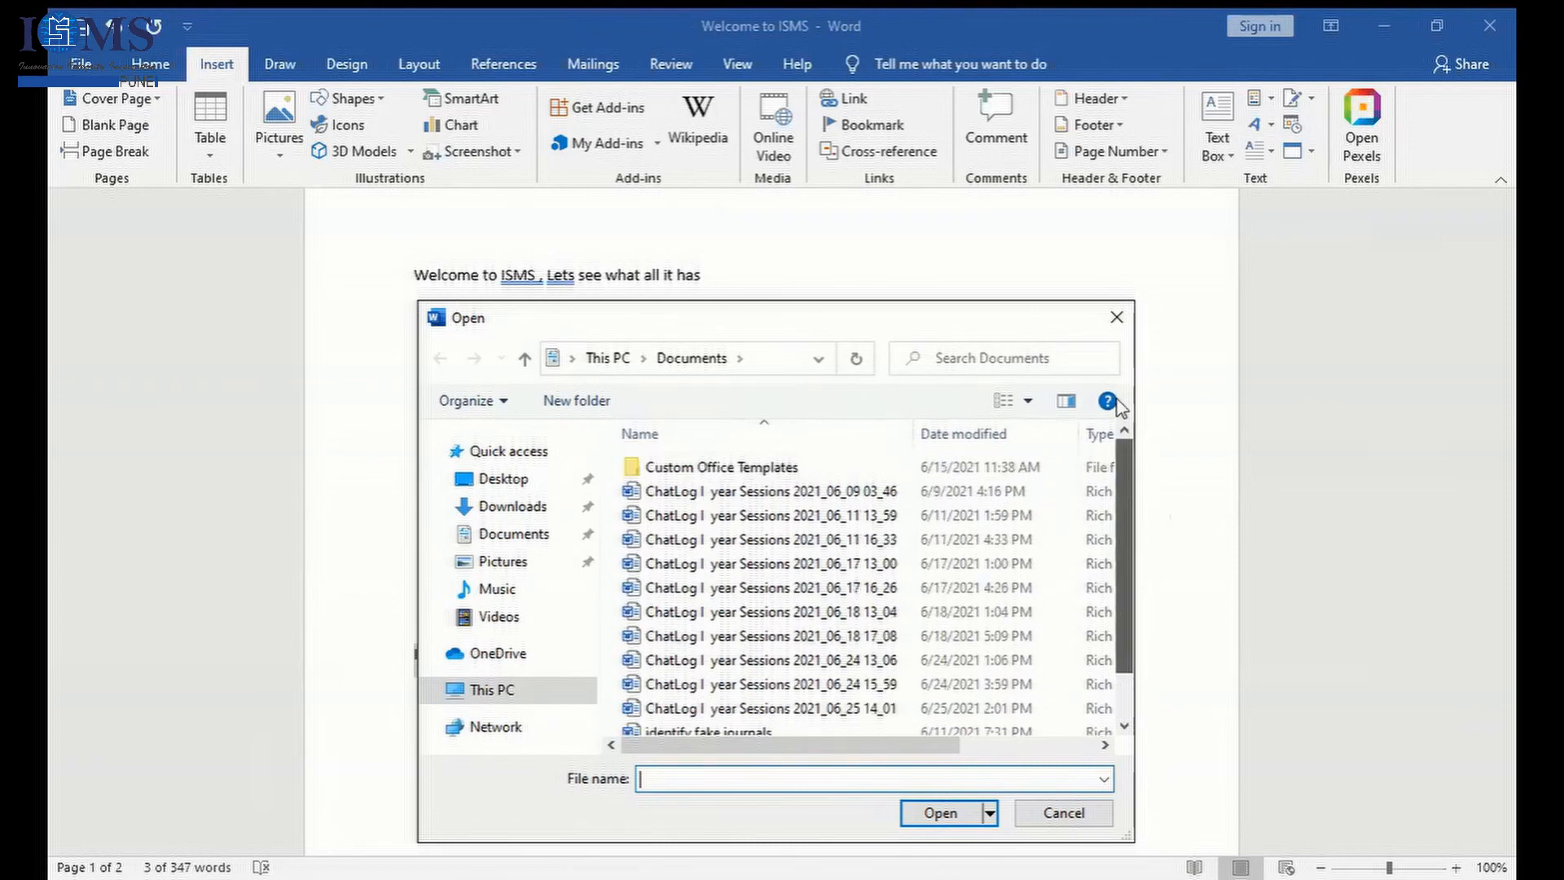
{"action": "left_click", "coordinate": [510, 508]}
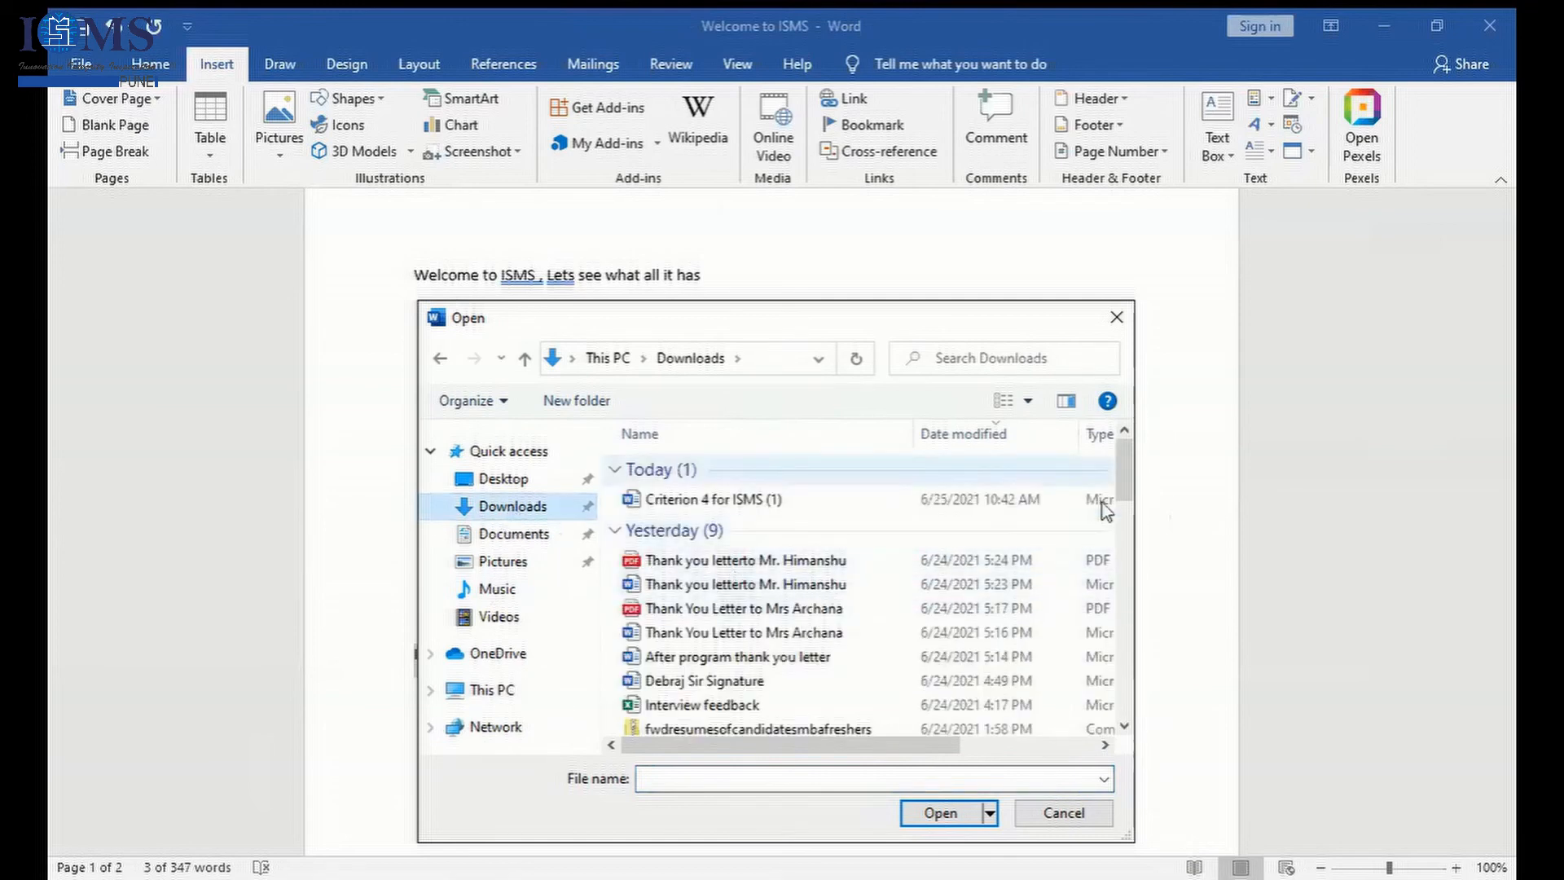
{"action": "left_click_drag", "start_coordinate": [1127, 488], "coordinate": [1135, 303]}
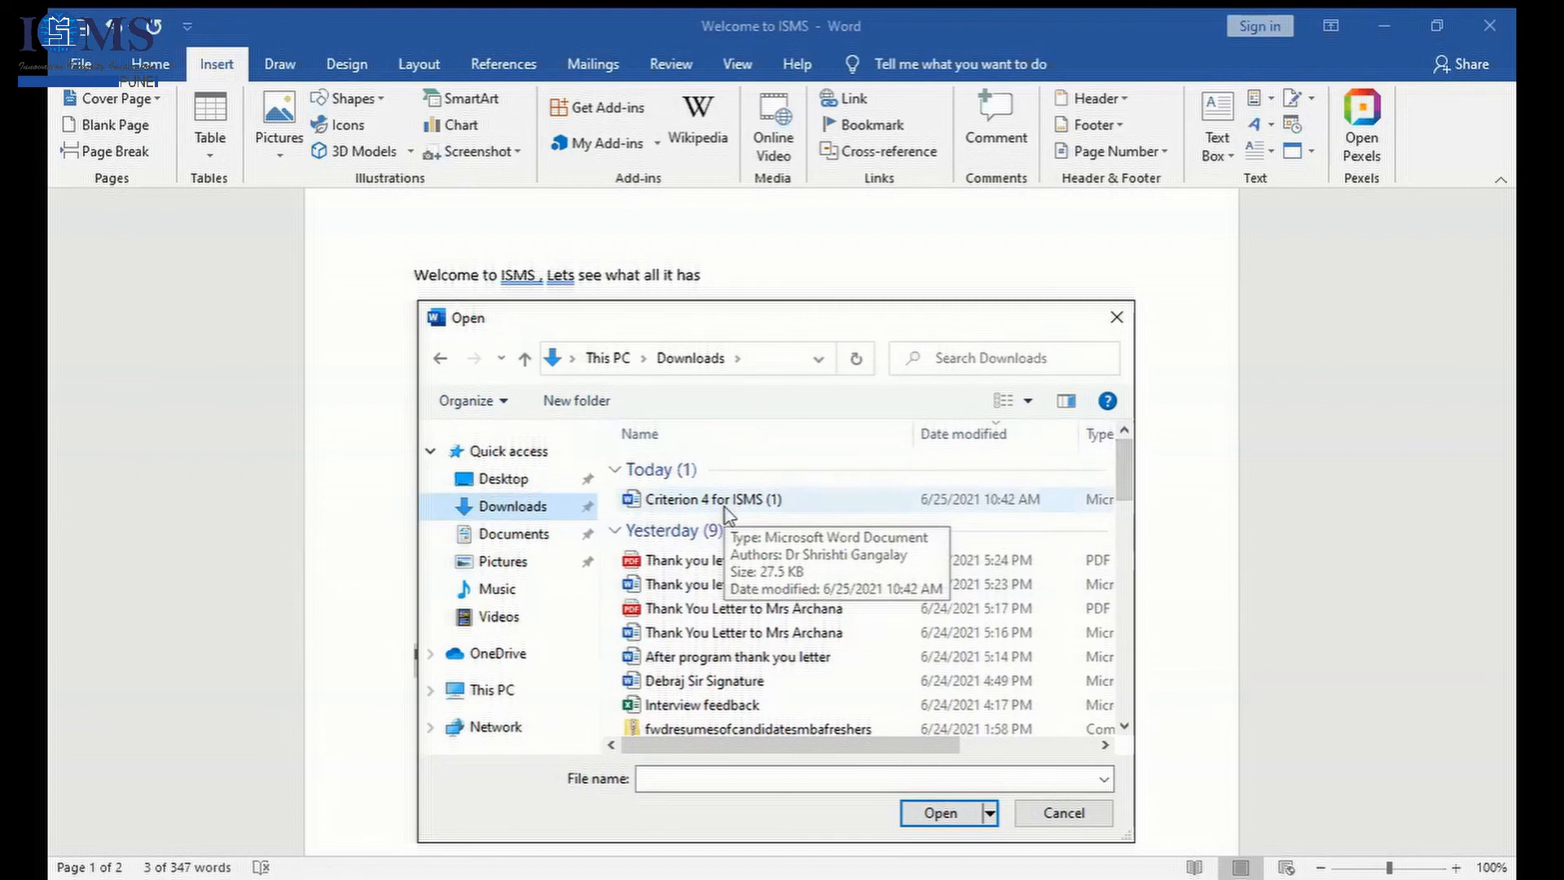
{"action": "left_click_drag", "start_coordinate": [1126, 497], "coordinate": [1135, 566]}
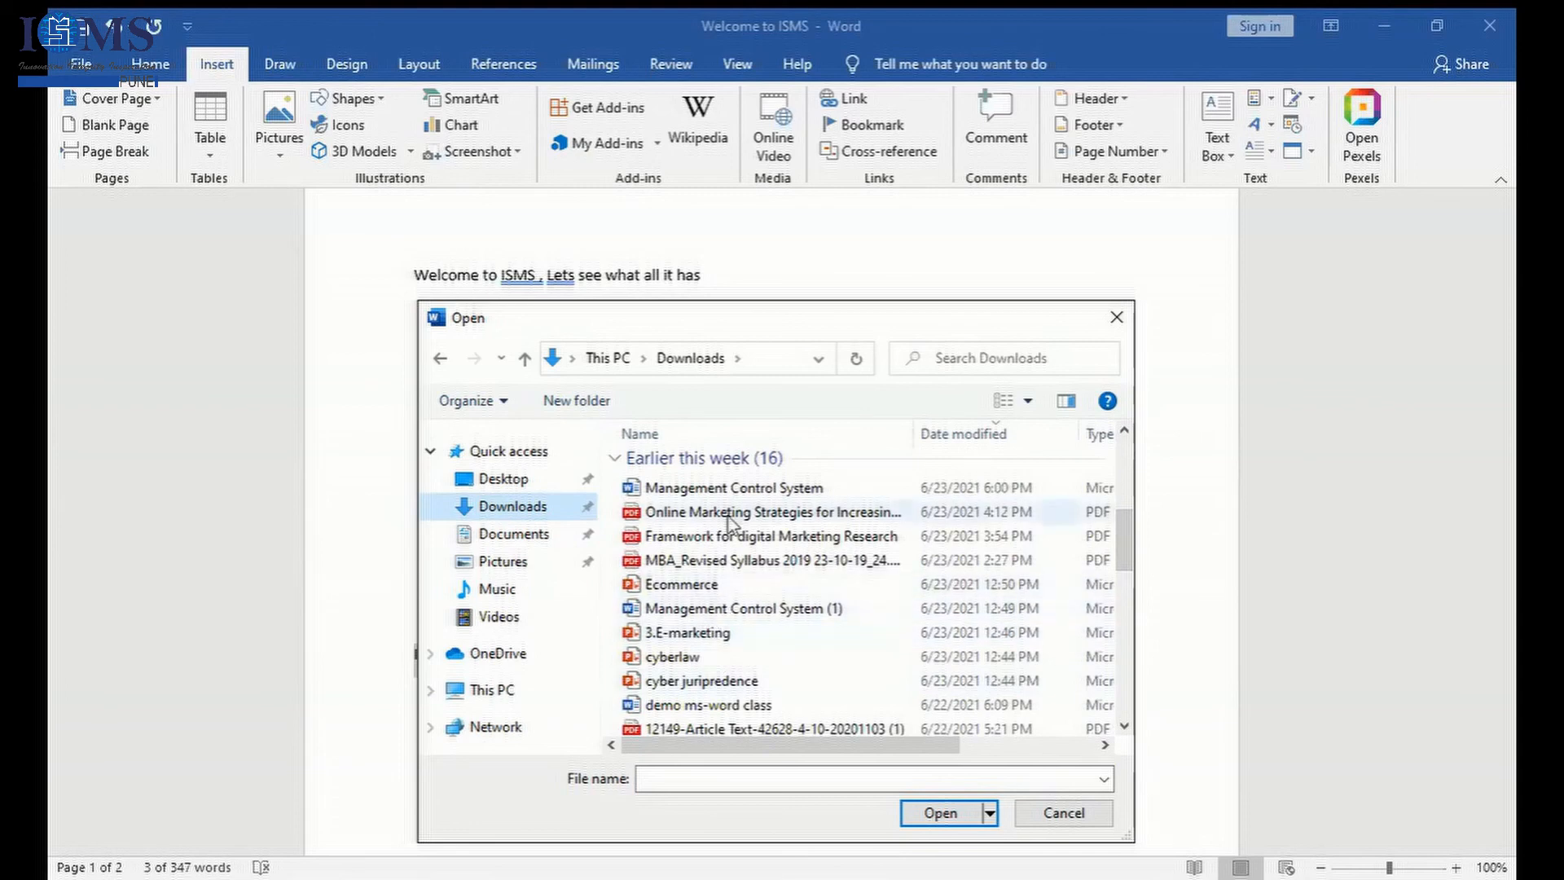
{"action": "left_click", "coordinate": [733, 487]}
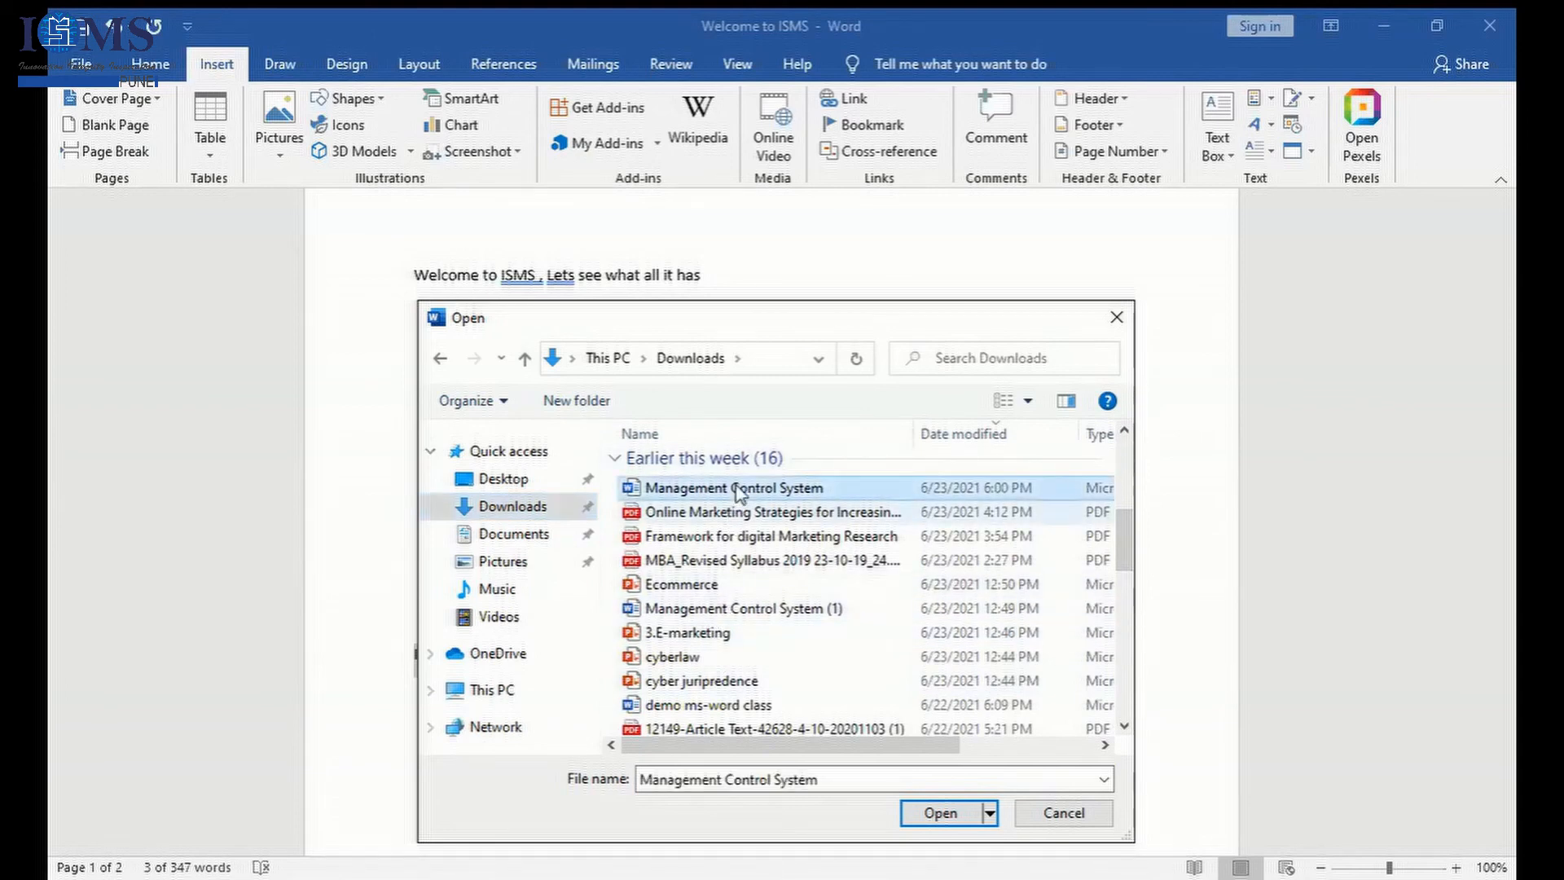
{"action": "left_click", "coordinate": [962, 817]}
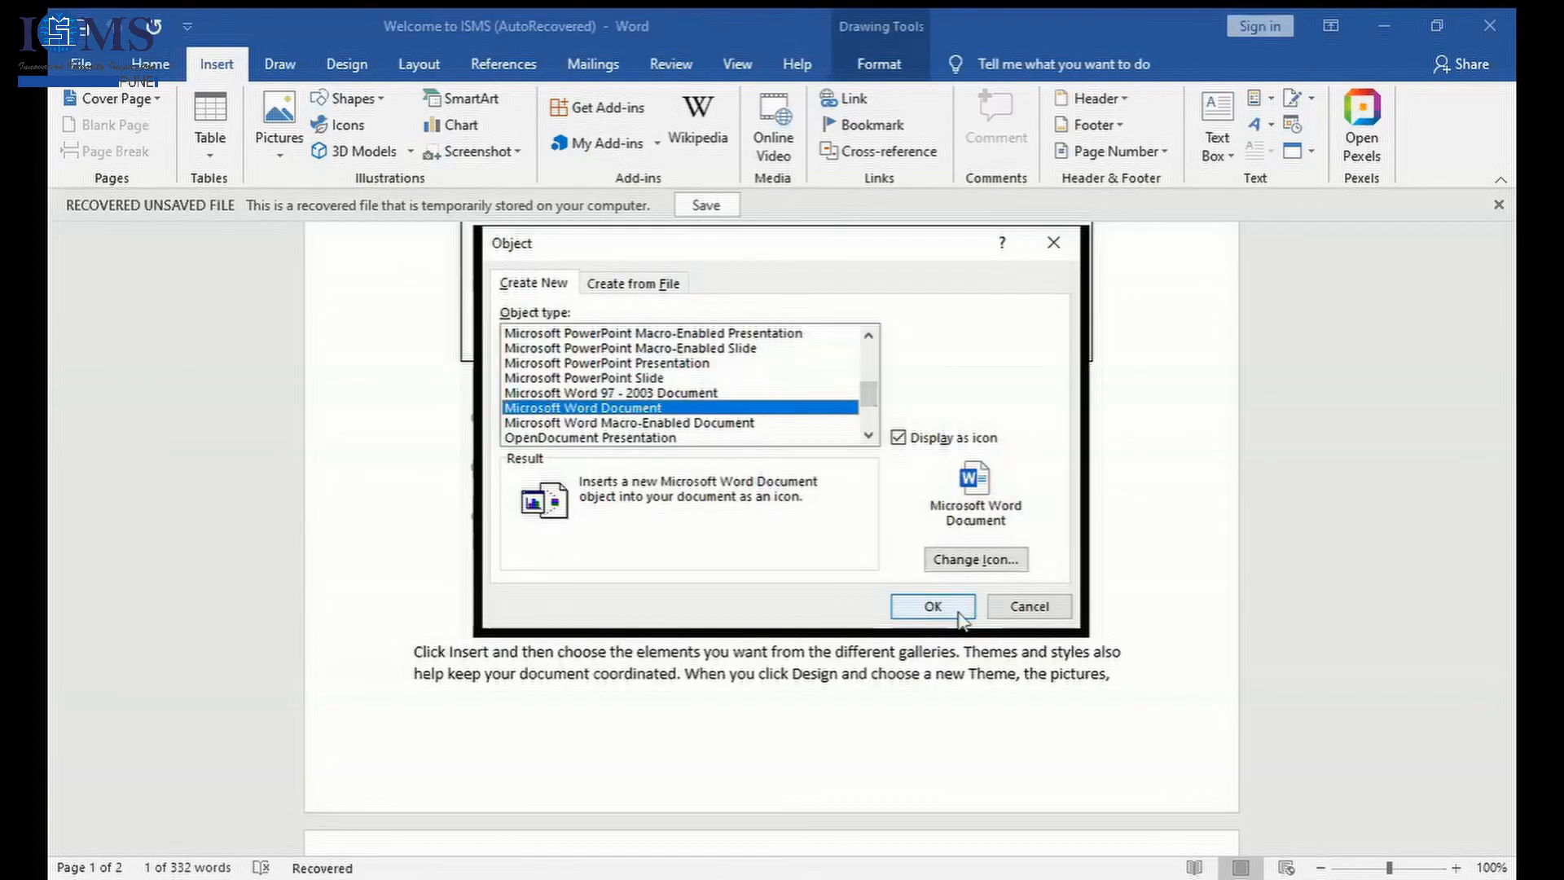
- Insert a Microsoft Word Document object displayed as an icon before the Welcome WordArt text, open it, and return to the main document
{"action": "left_click", "coordinate": [958, 613]}
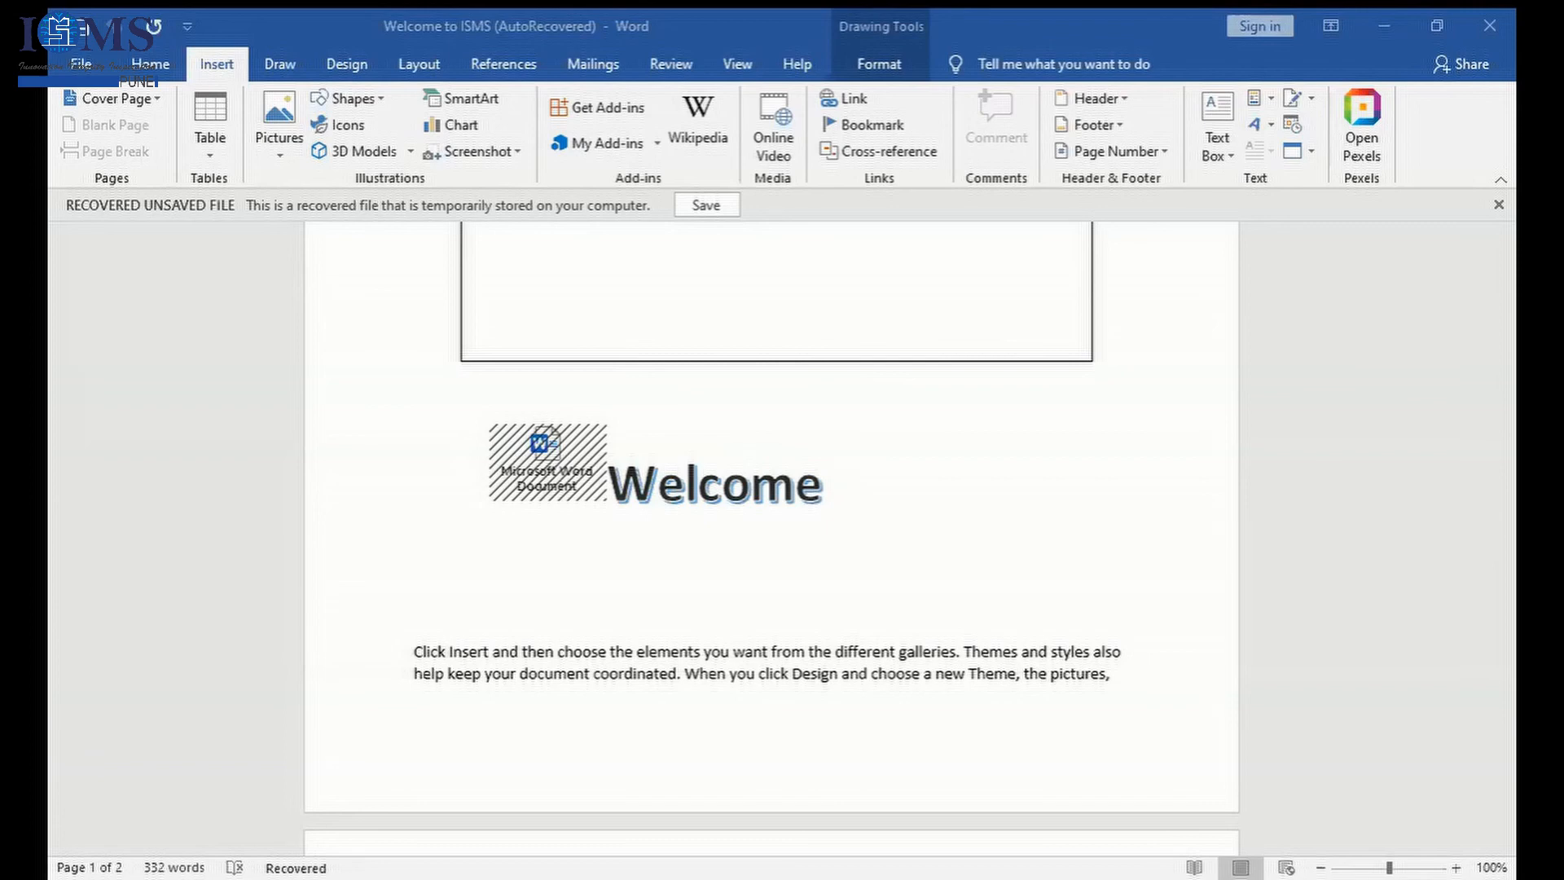
{"action": "left_click", "coordinate": [834, 815]}
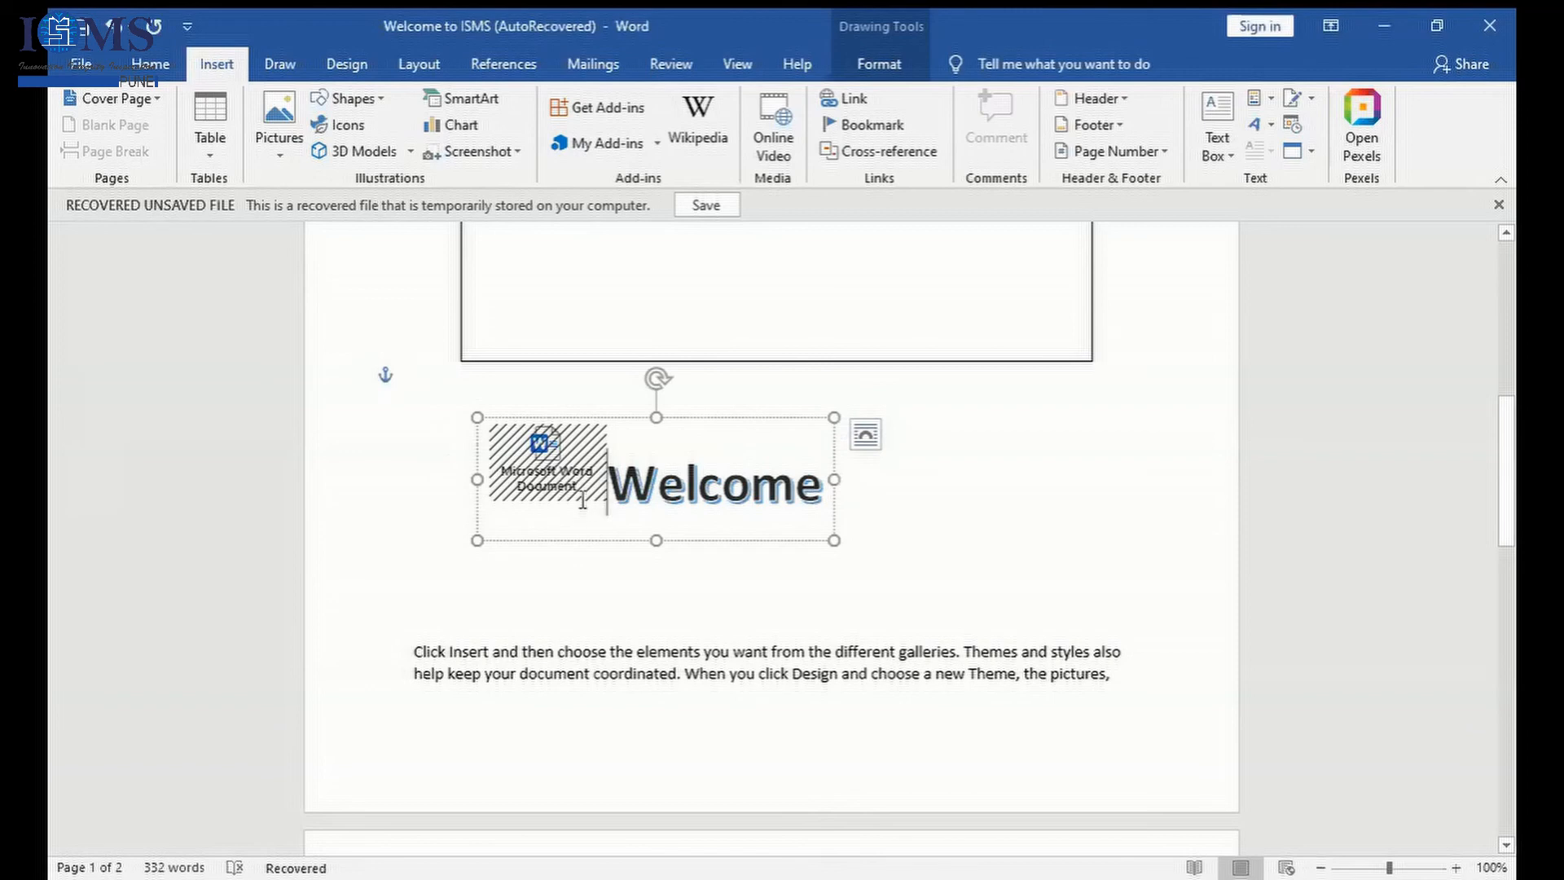
{"action": "left_click", "coordinate": [547, 471]}
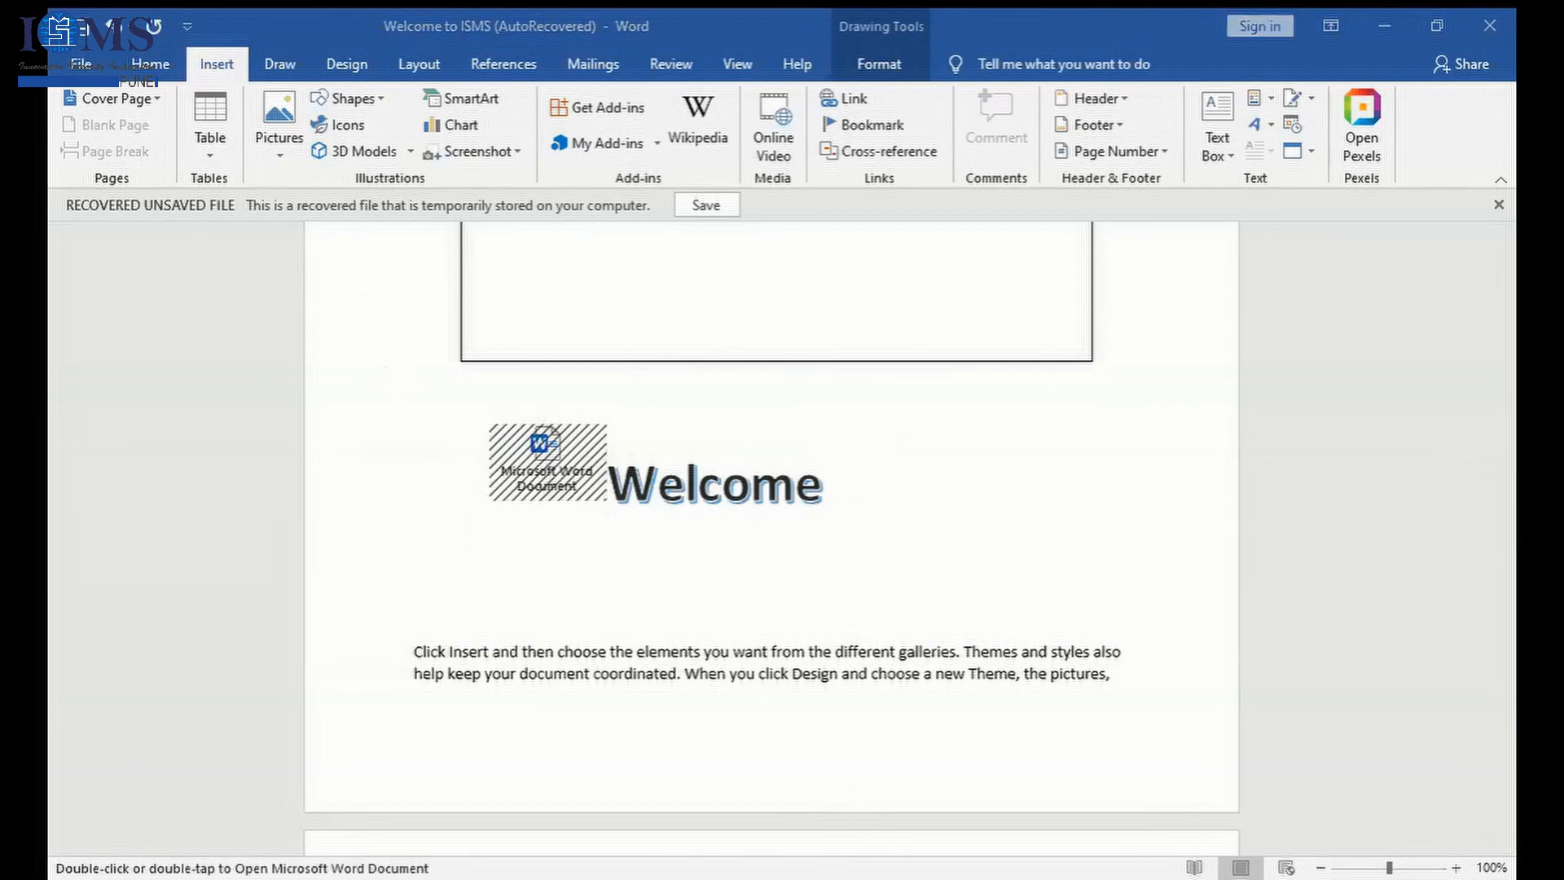
{"action": "left_click", "coordinate": [1352, 20]}
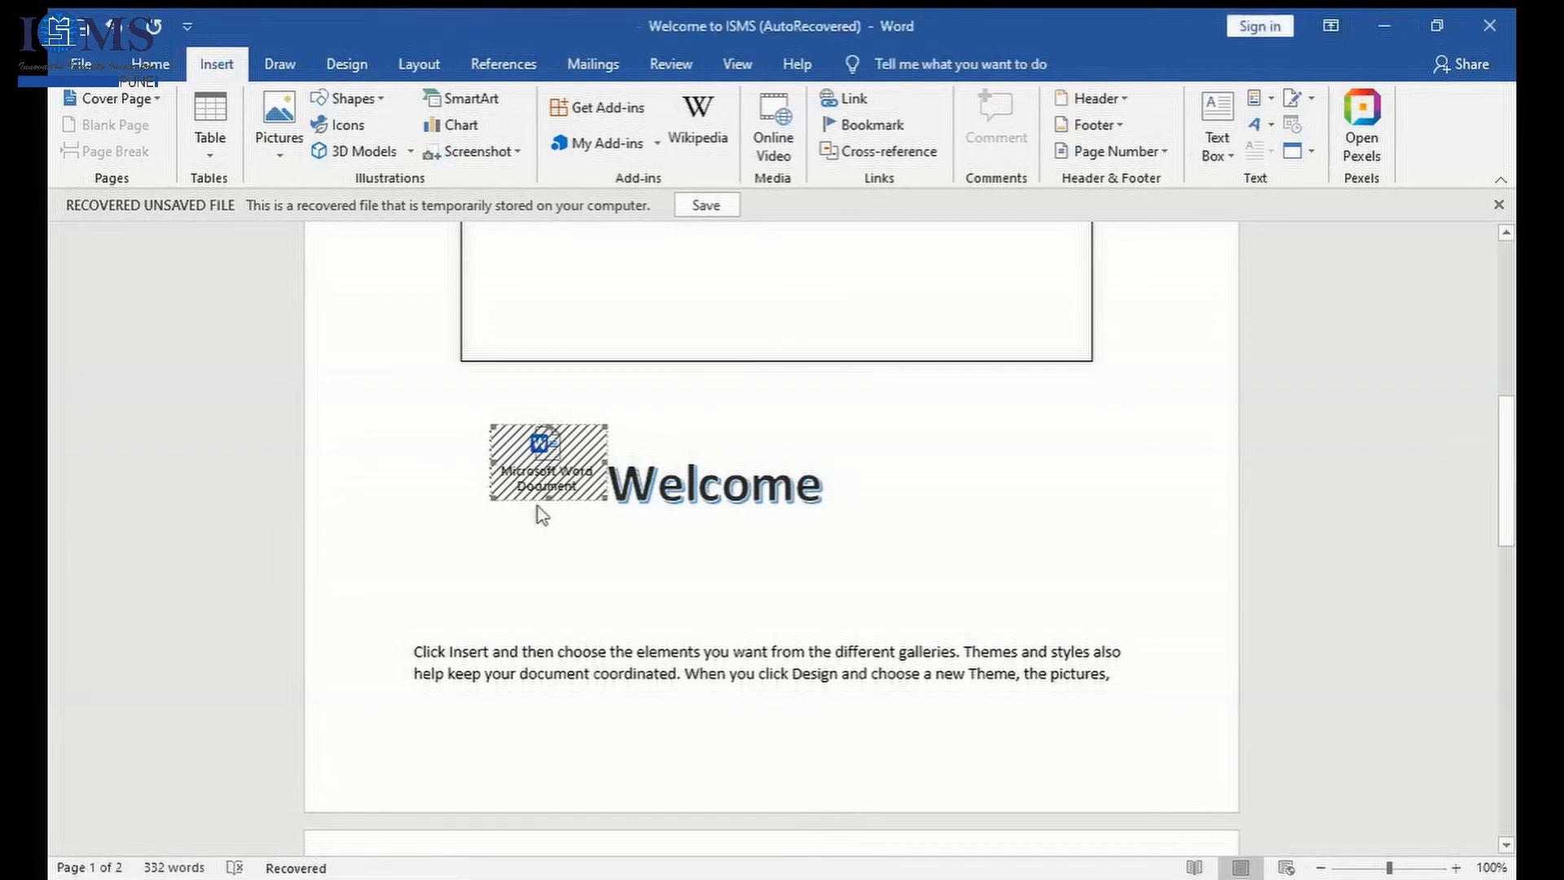
- Move the embedded Word document icon to the line below the Welcome WordArt and open it
{"action": "mouse_move", "coordinate": [526, 459]}
{"action": "left_mouse_down"}
{"action": "mouse_move", "coordinate": [441, 507]}
{"action": "mouse_move", "coordinate": [505, 509]}
{"action": "left_mouse_up"}
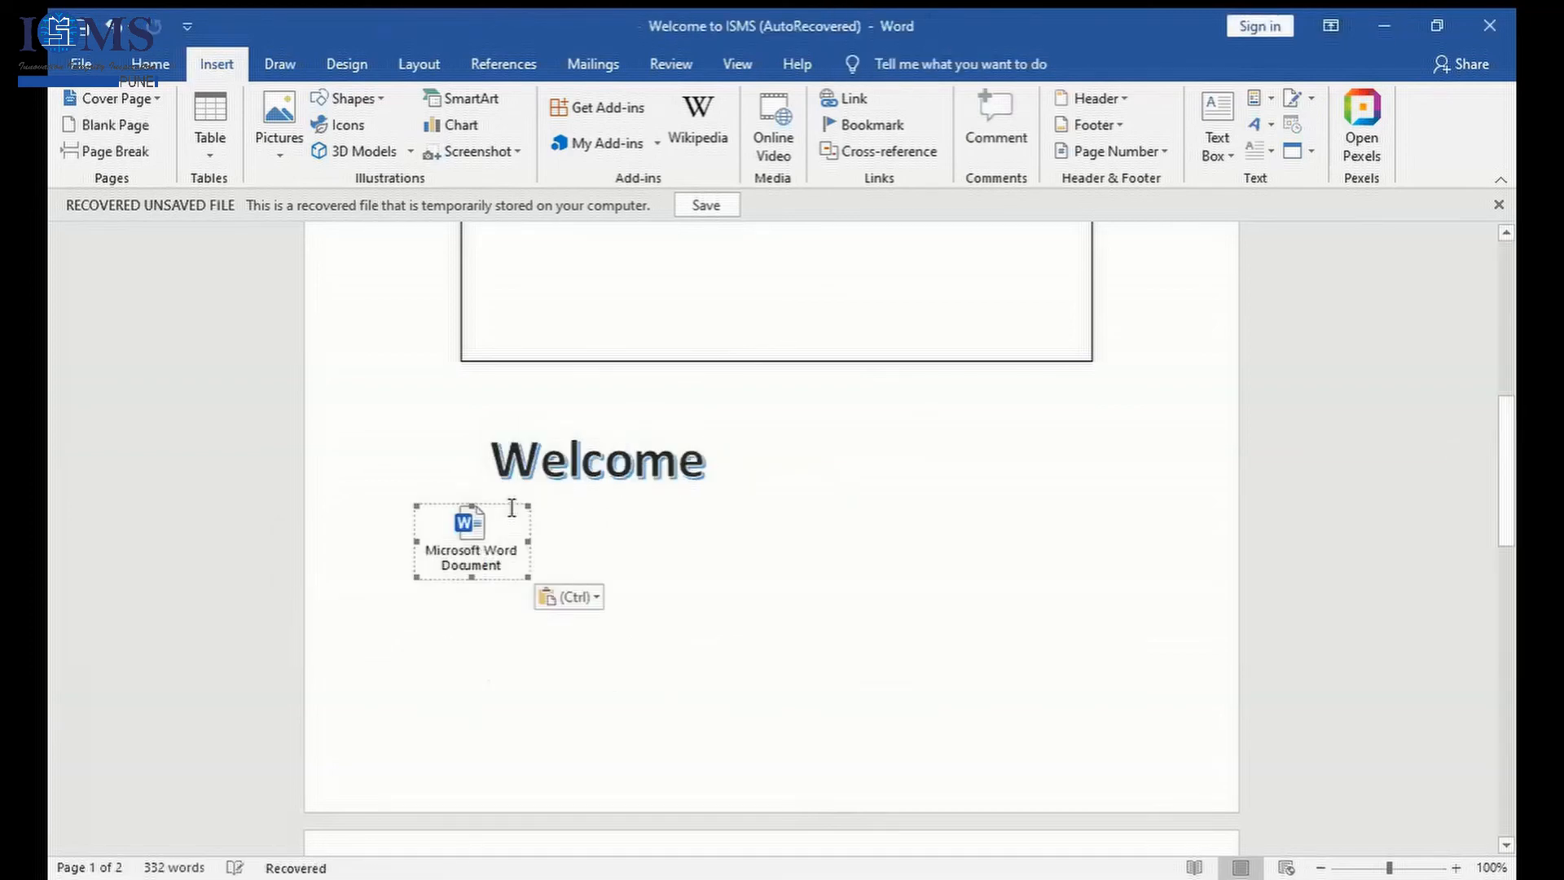
{"action": "double_click", "coordinate": [498, 536]}
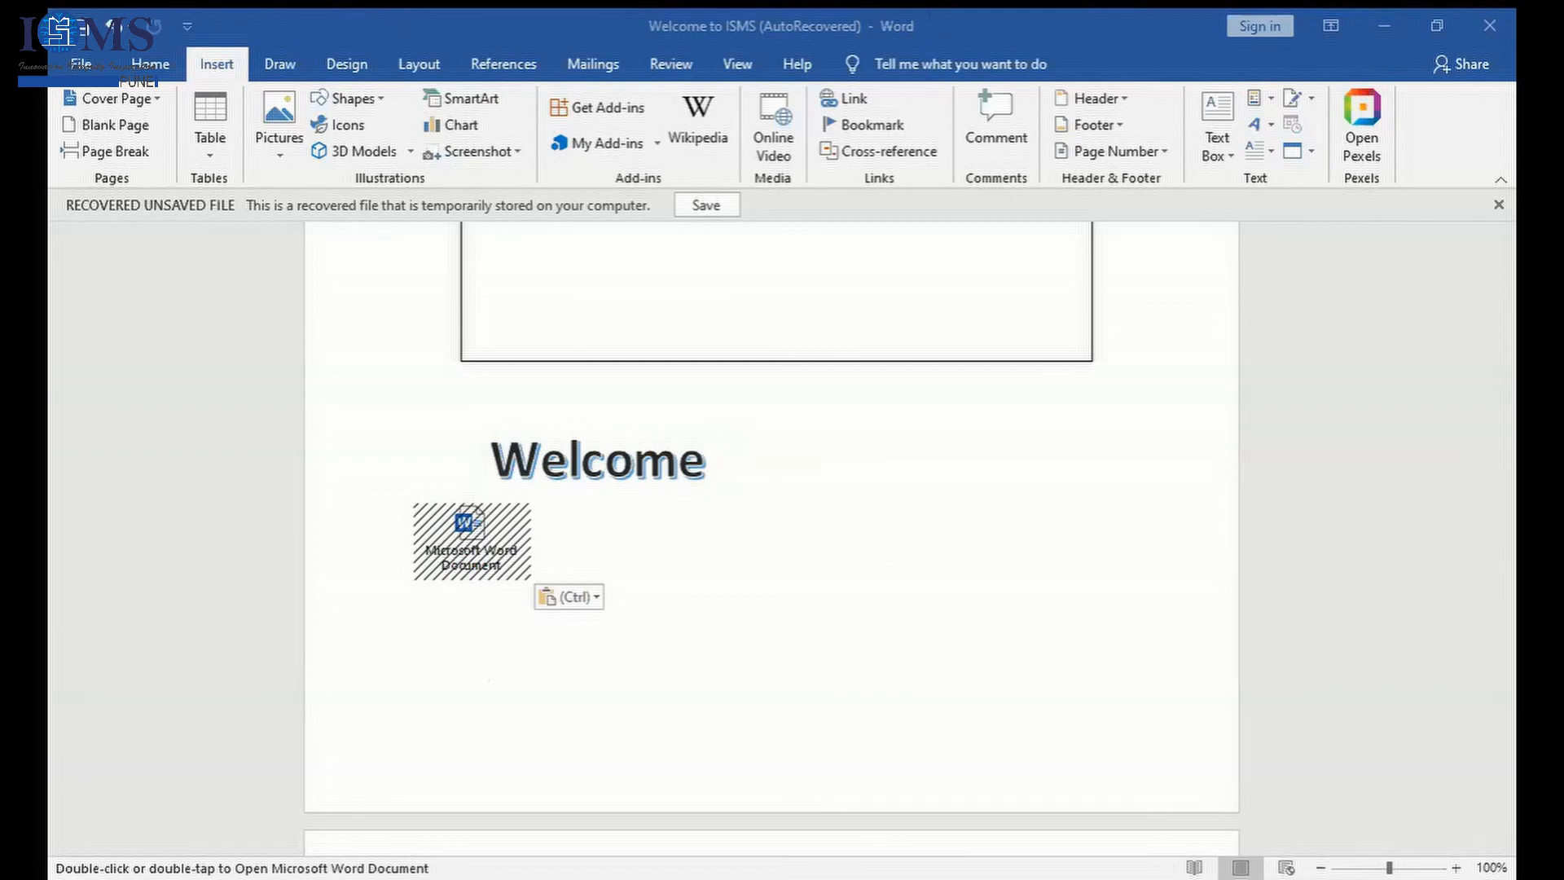
- Insert a second Microsoft Word Document object at the Welcome WordArt text, displayed with the default Word icon, and open it
{"action": "left_click", "coordinate": [590, 487]}
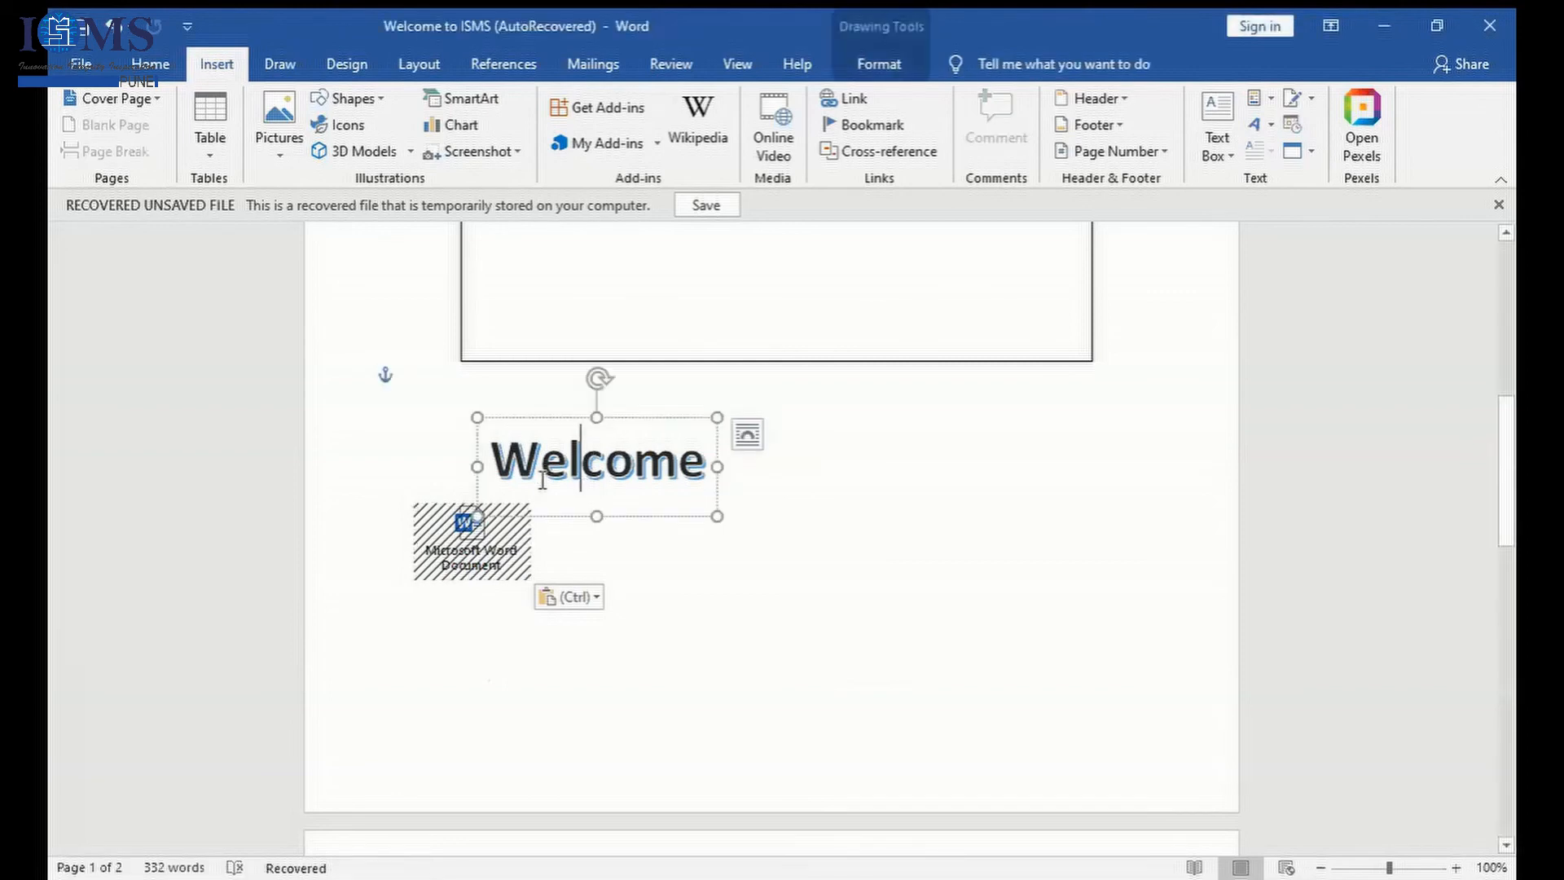
{"action": "key", "text": "ctrl+a"}
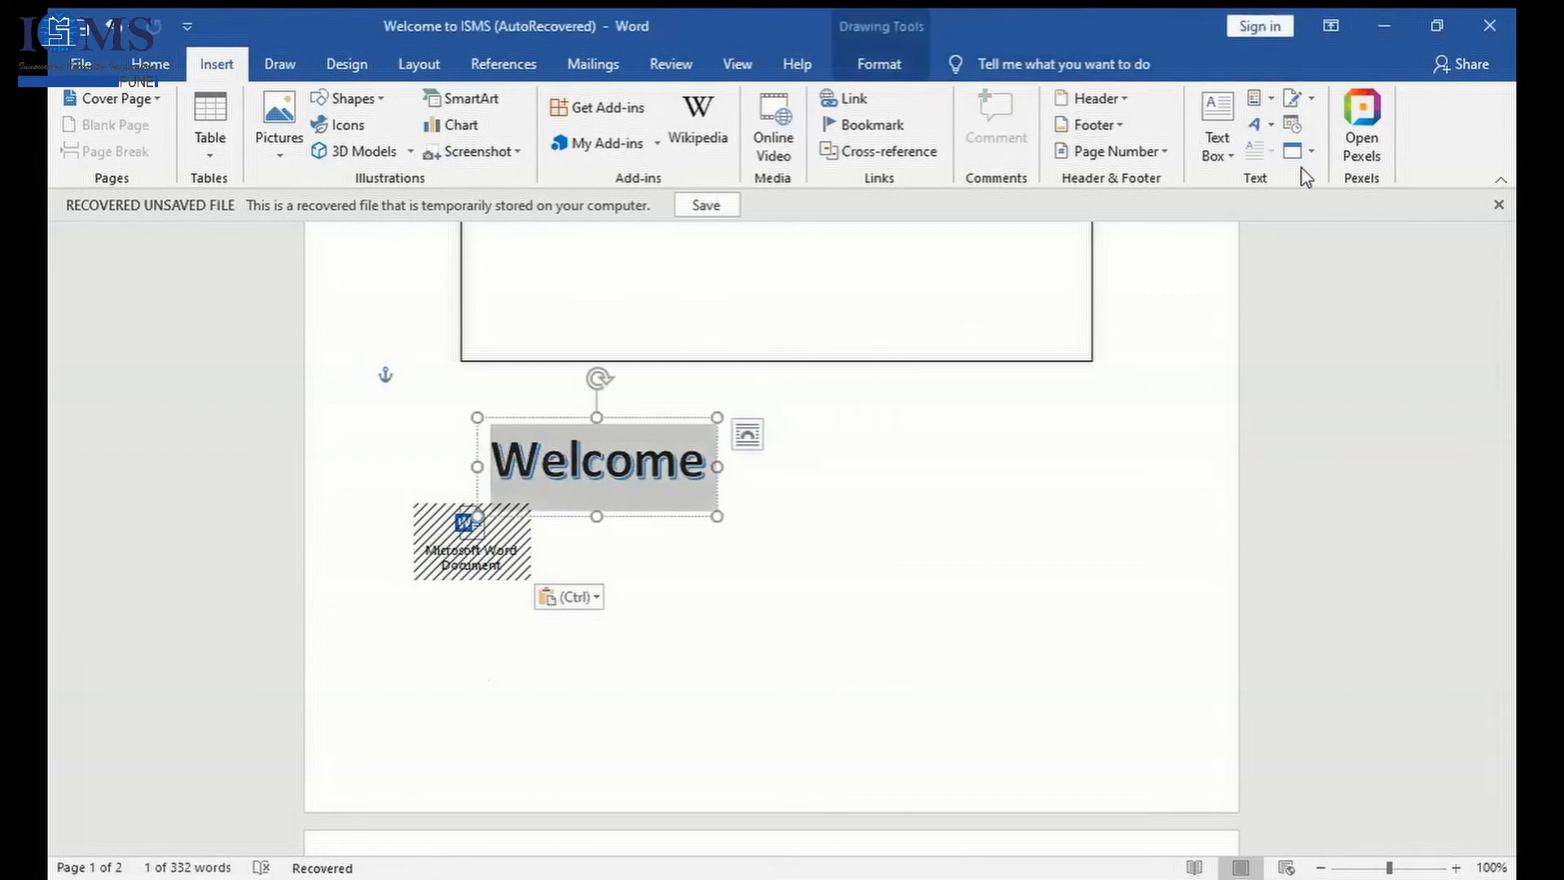
{"action": "left_click", "coordinate": [1313, 156]}
{"action": "left_click", "coordinate": [1303, 179]}
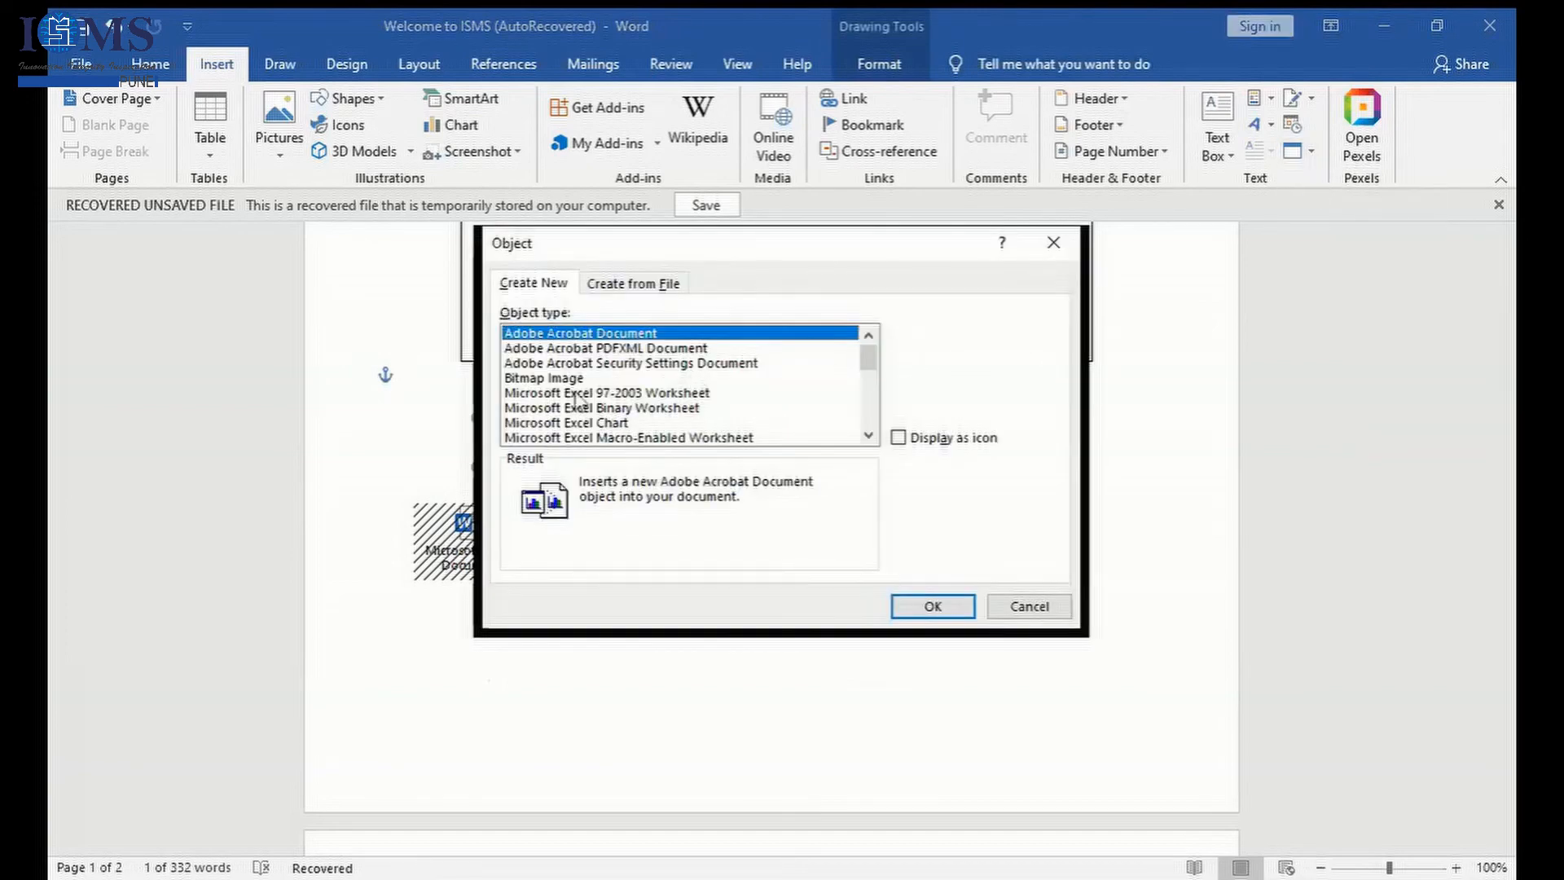
{"action": "left_click_drag", "start_coordinate": [868, 358], "coordinate": [880, 404]}
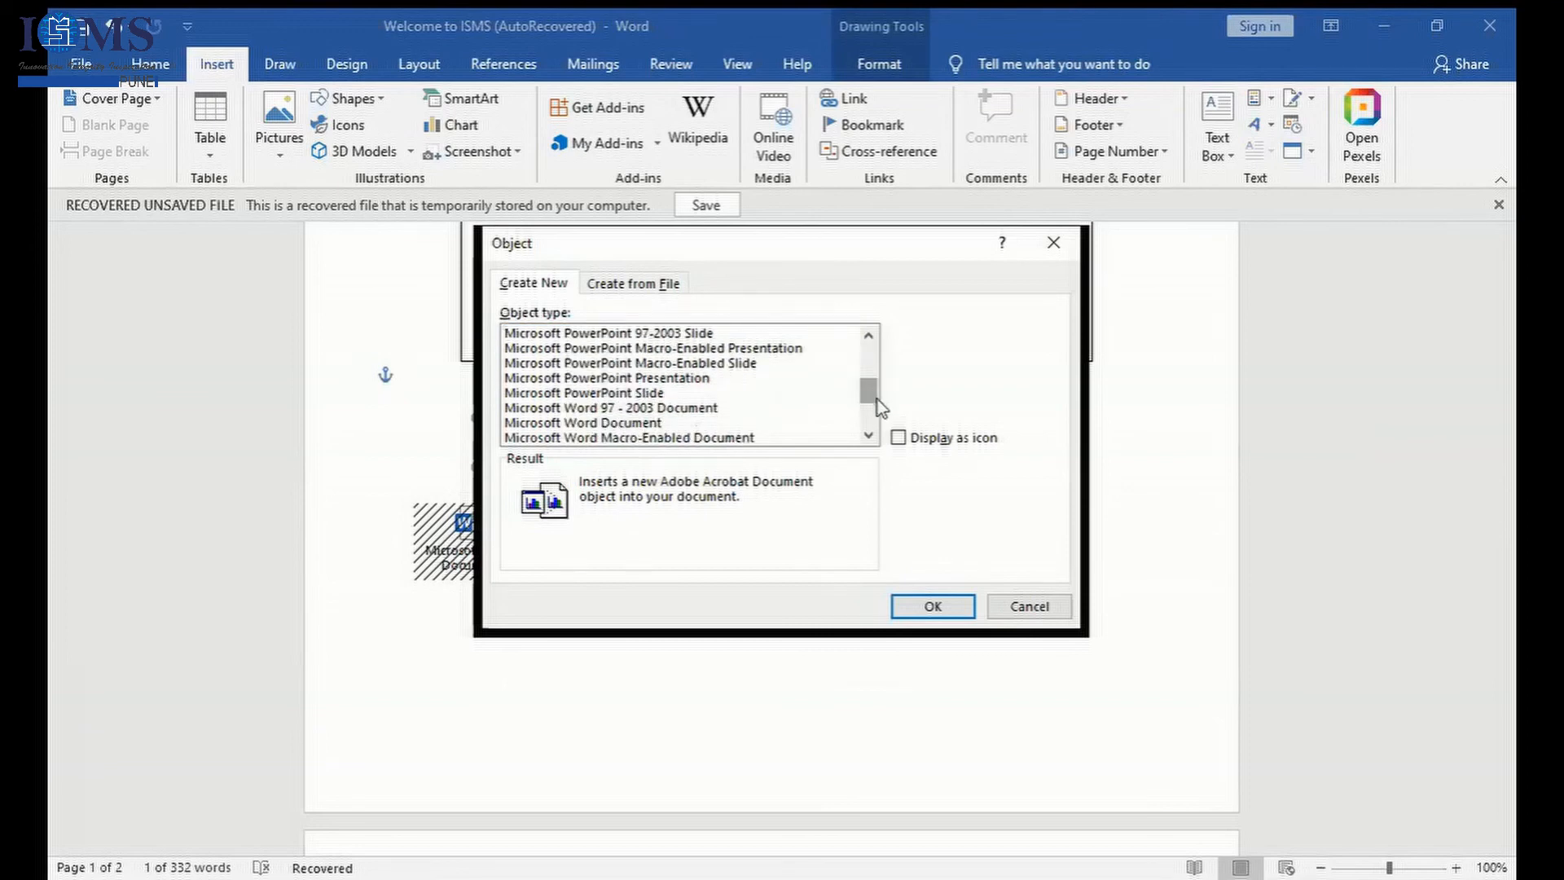
{"action": "left_click", "coordinate": [656, 424]}
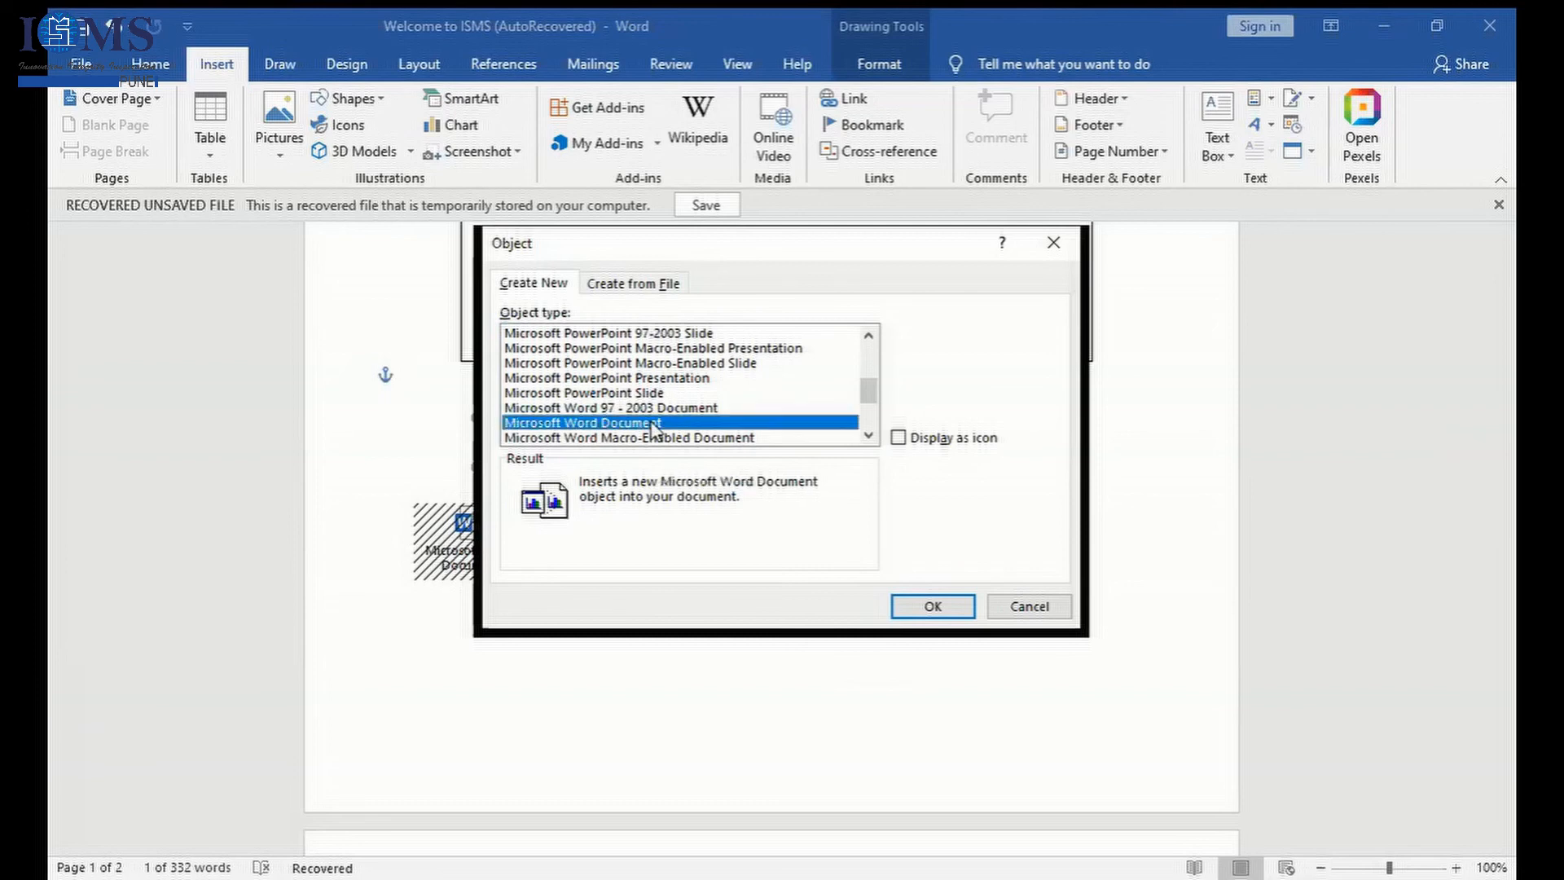
{"action": "left_click", "coordinate": [941, 440]}
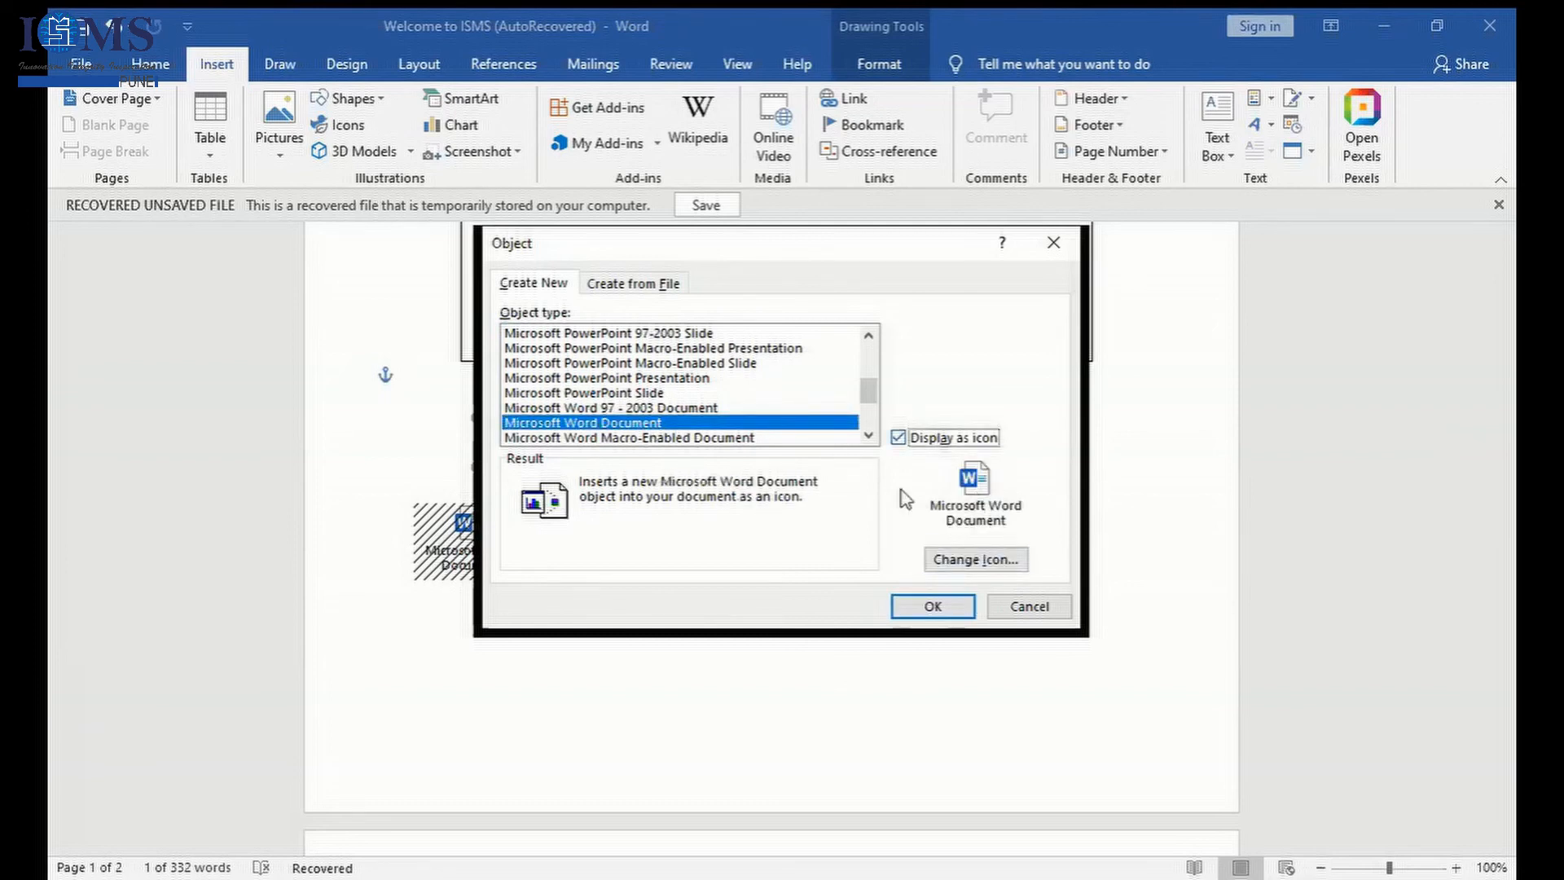
{"action": "left_click", "coordinate": [989, 559]}
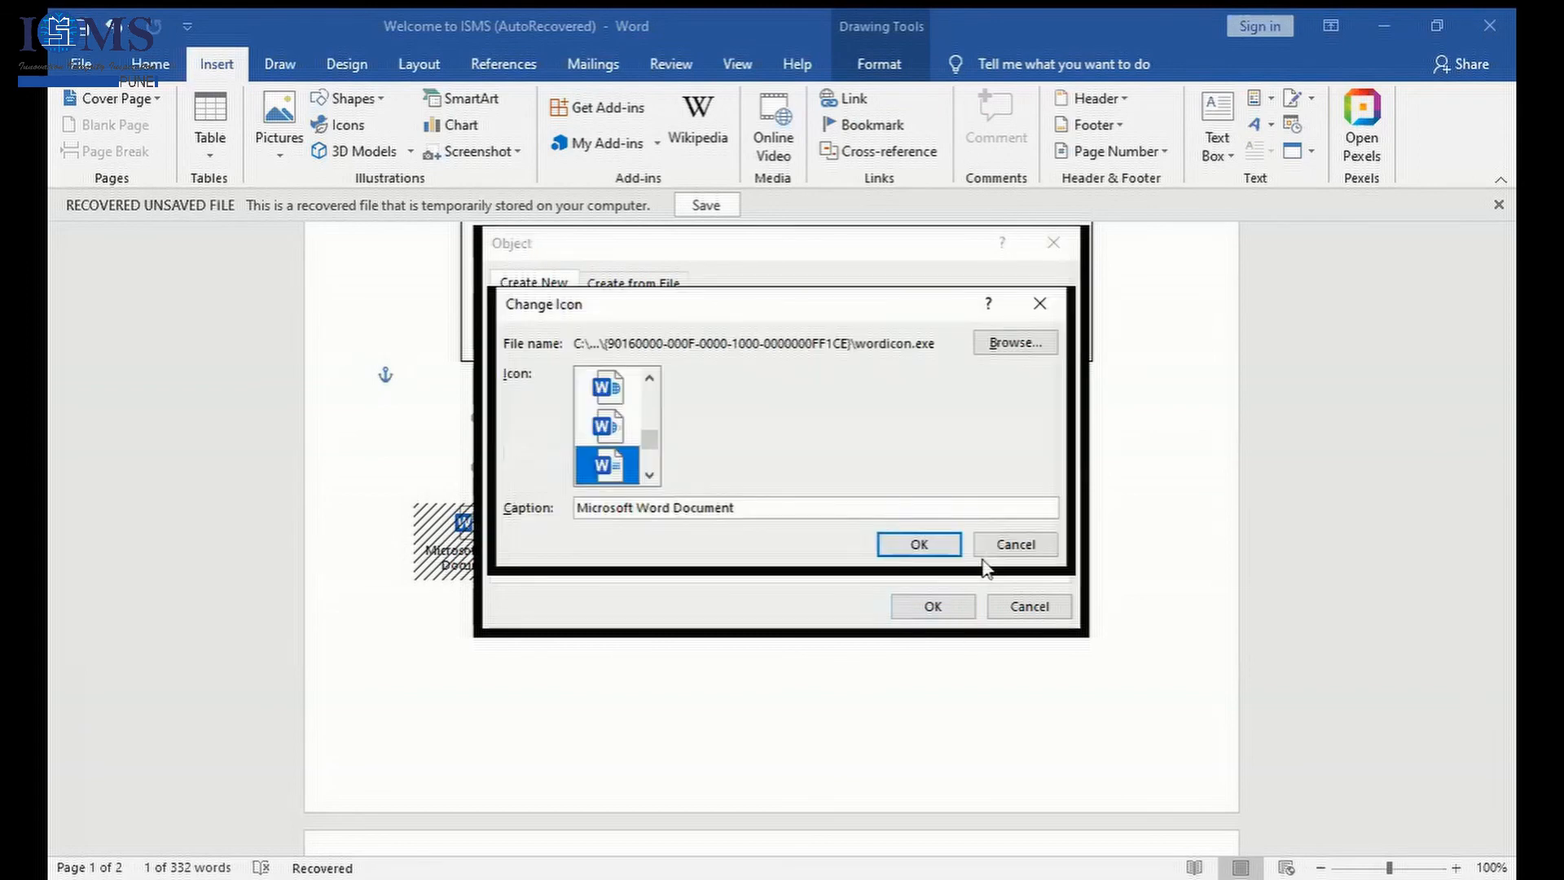
{"action": "left_click", "coordinate": [920, 546]}
{"action": "left_click", "coordinate": [935, 608]}
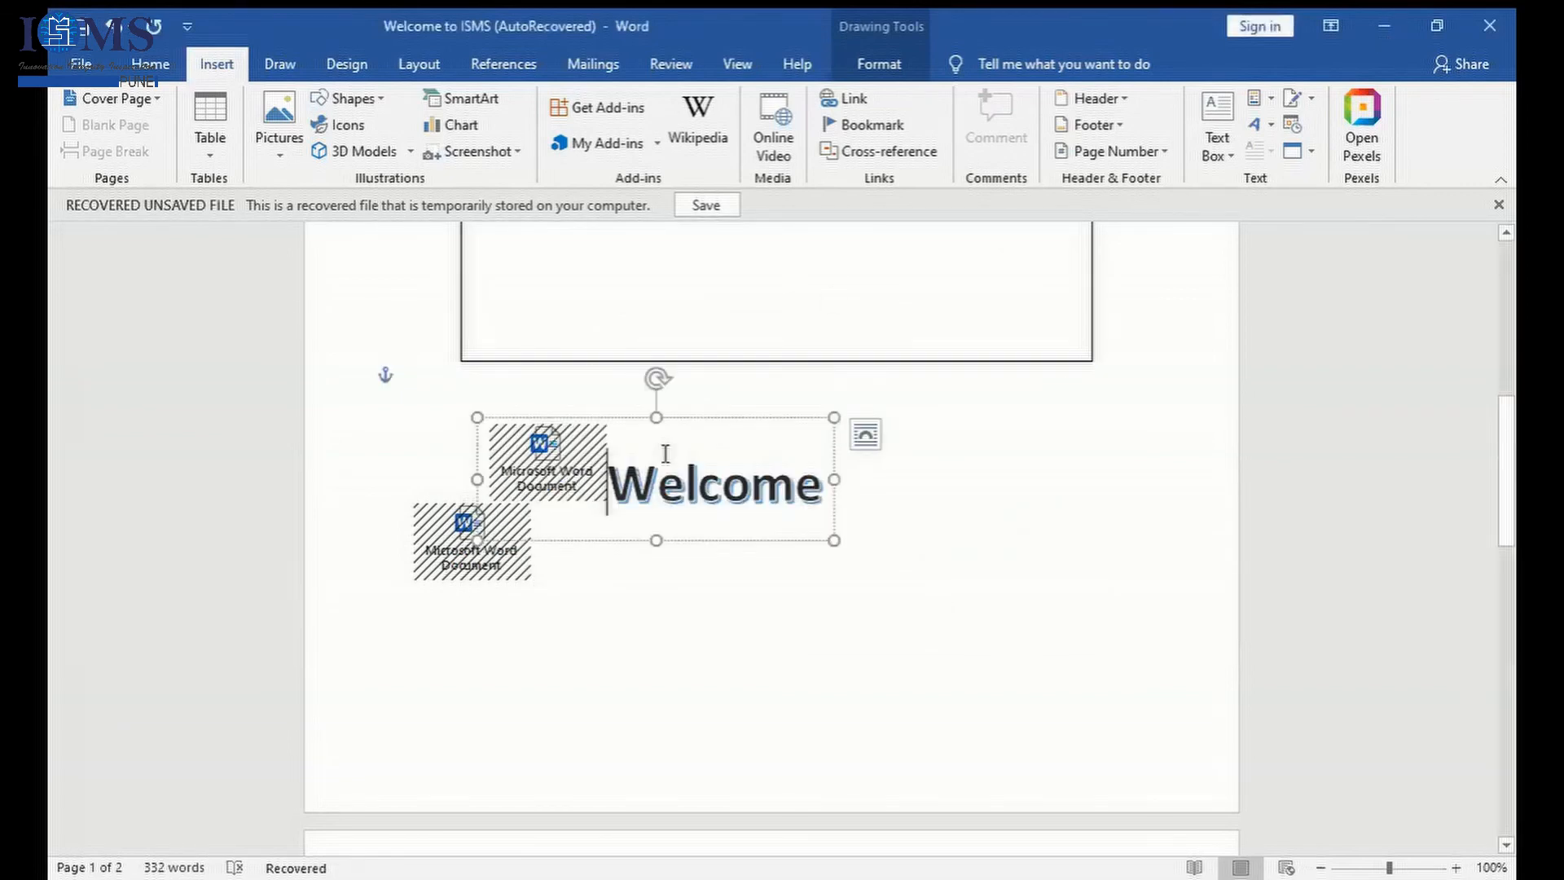
{"action": "left_click", "coordinate": [544, 454]}
{"action": "double_click", "coordinate": [544, 454]}
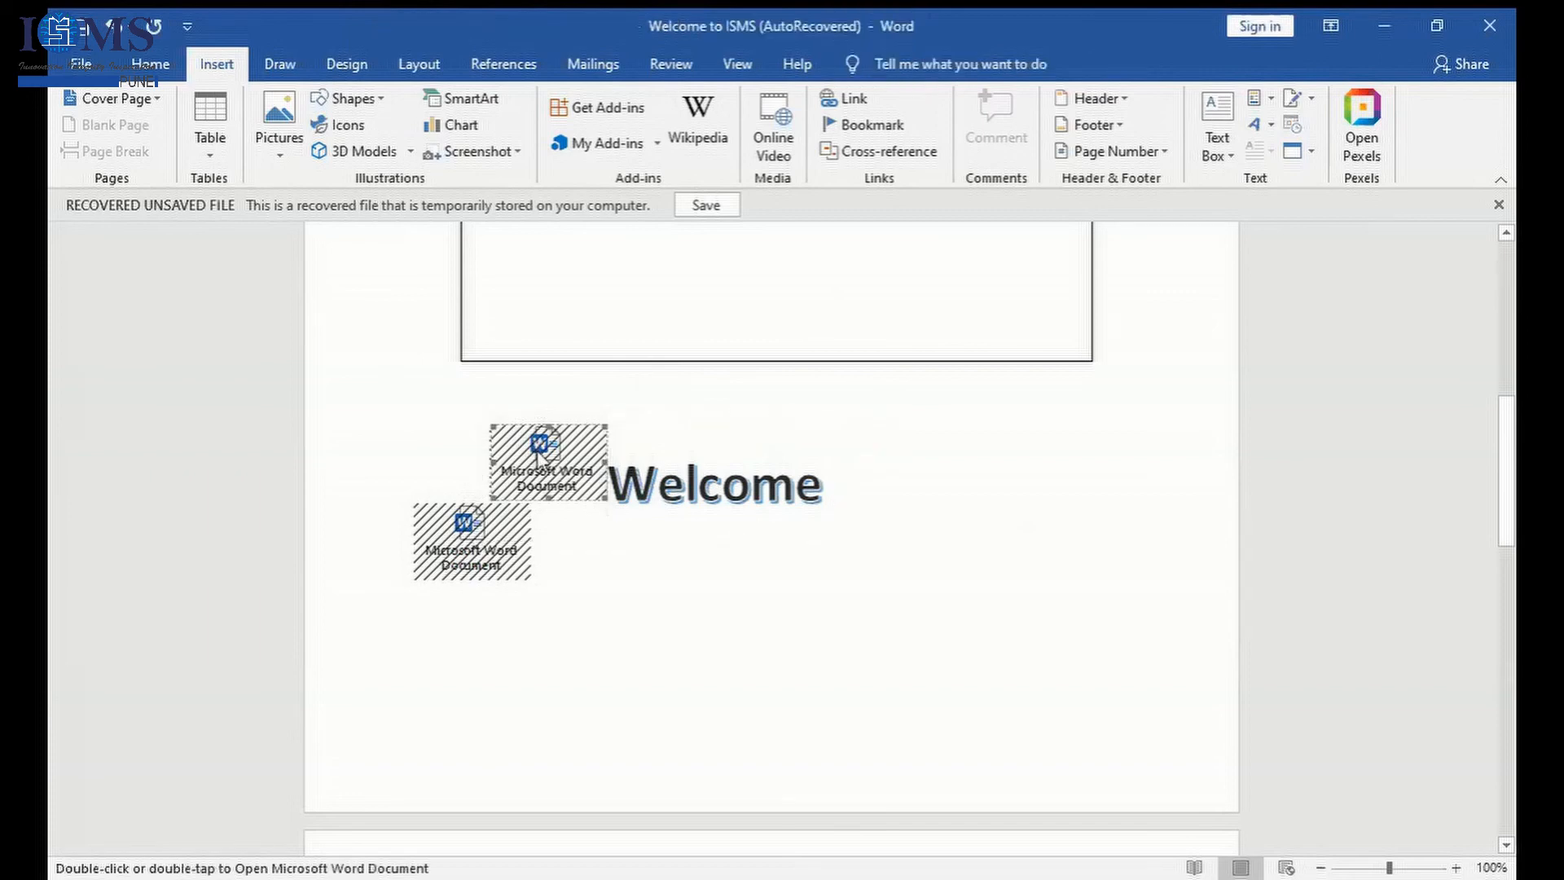